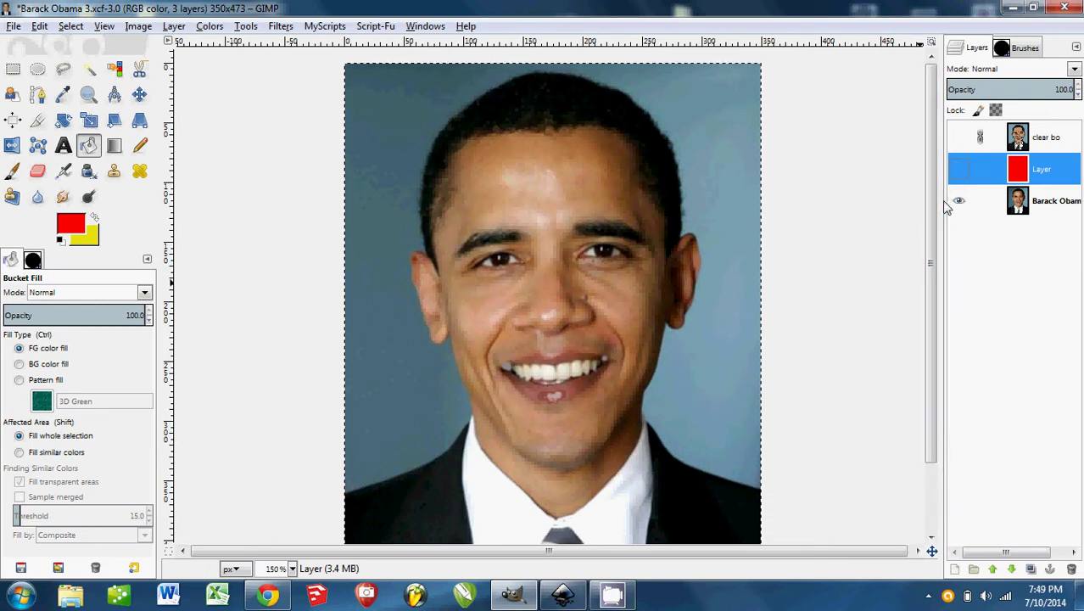
# Show the 'clear bo' cartoon layer and zoom in on the nose
pyautogui.click(959, 138)
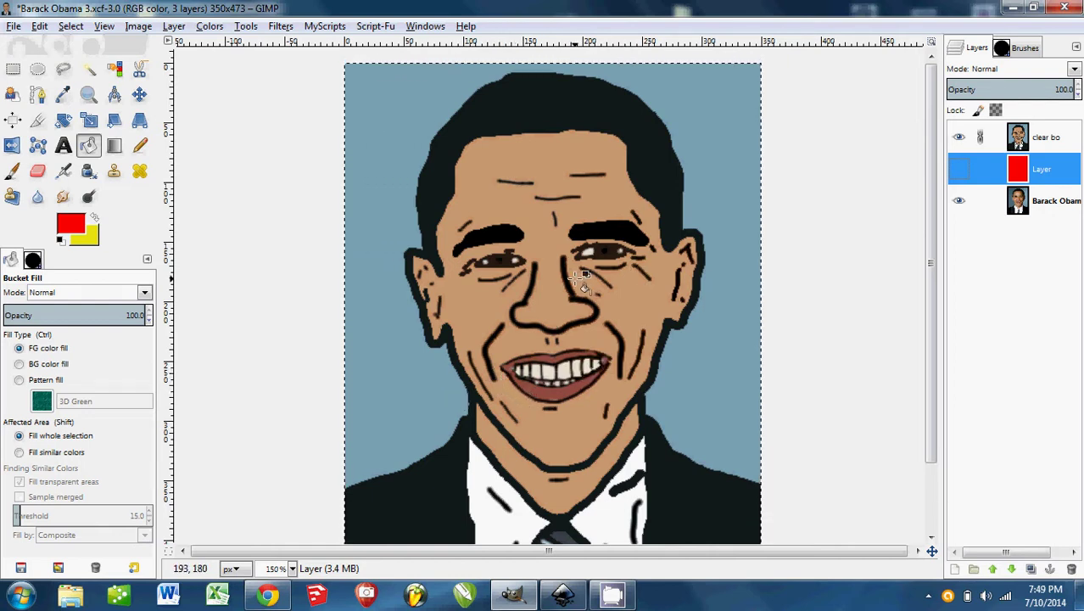
pyautogui.keyDown('ctrl'); pyautogui.scroll(1, 577, 284); pyautogui.keyUp('ctrl')
pyautogui.keyDown('ctrl'); pyautogui.scroll(7, 577, 286); pyautogui.keyUp('ctrl')
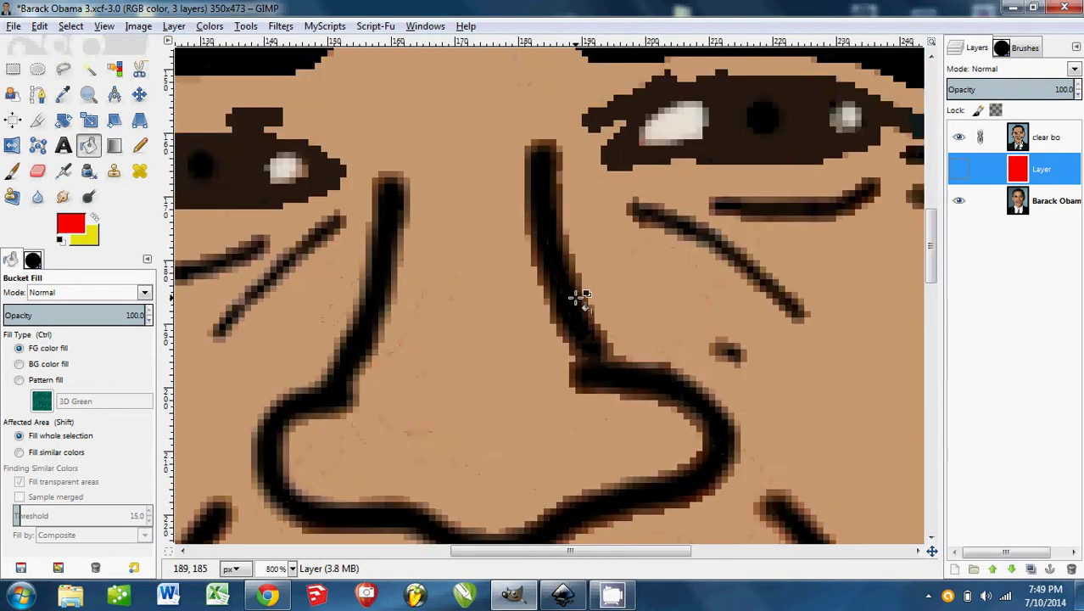
pyautogui.keyDown('ctrl'); pyautogui.scroll(1, 580, 298); pyautogui.keyUp('ctrl')
# Toggle the Barack Obama photo and cartoon layers off and on to compare line edges
pyautogui.click(959, 201)
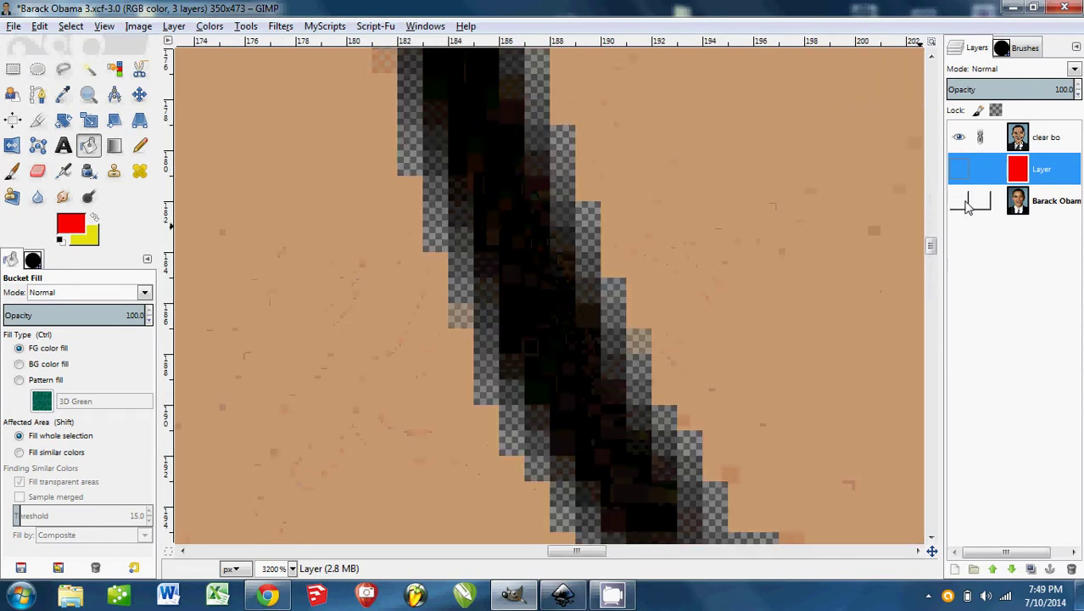
pyautogui.keyDown('ctrl'); pyautogui.scroll(-7, 925, 246); pyautogui.keyUp('ctrl')
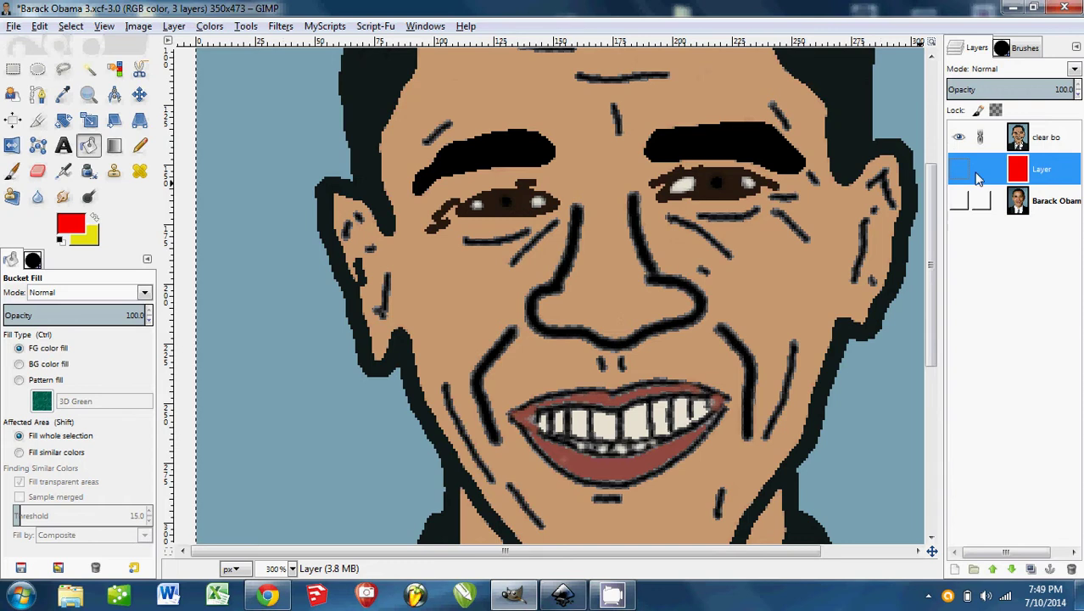
pyautogui.click(959, 201)
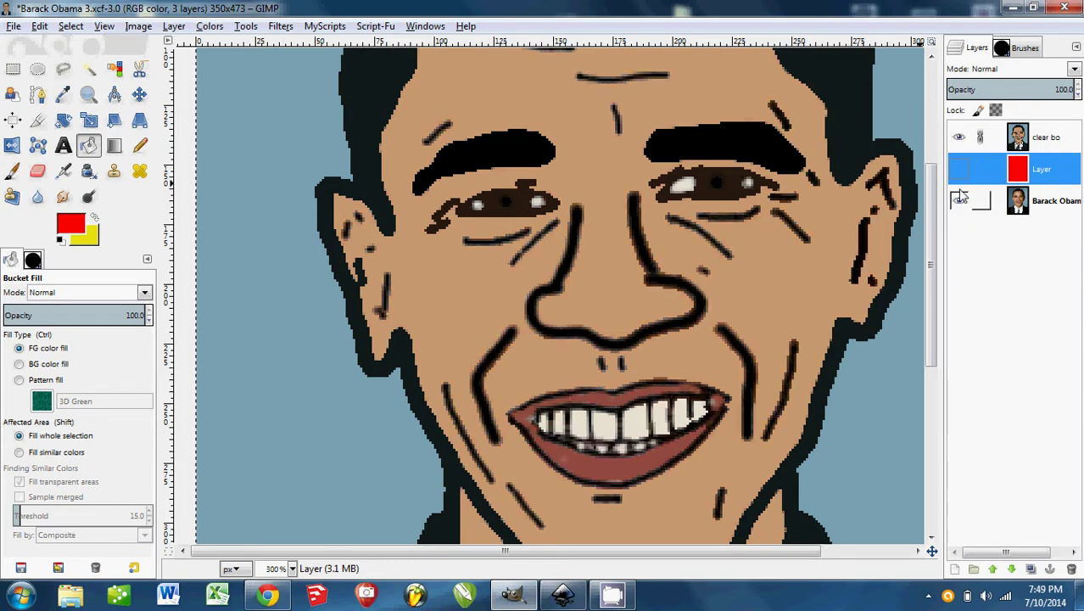
pyautogui.click(959, 138)
pyautogui.click(959, 137)
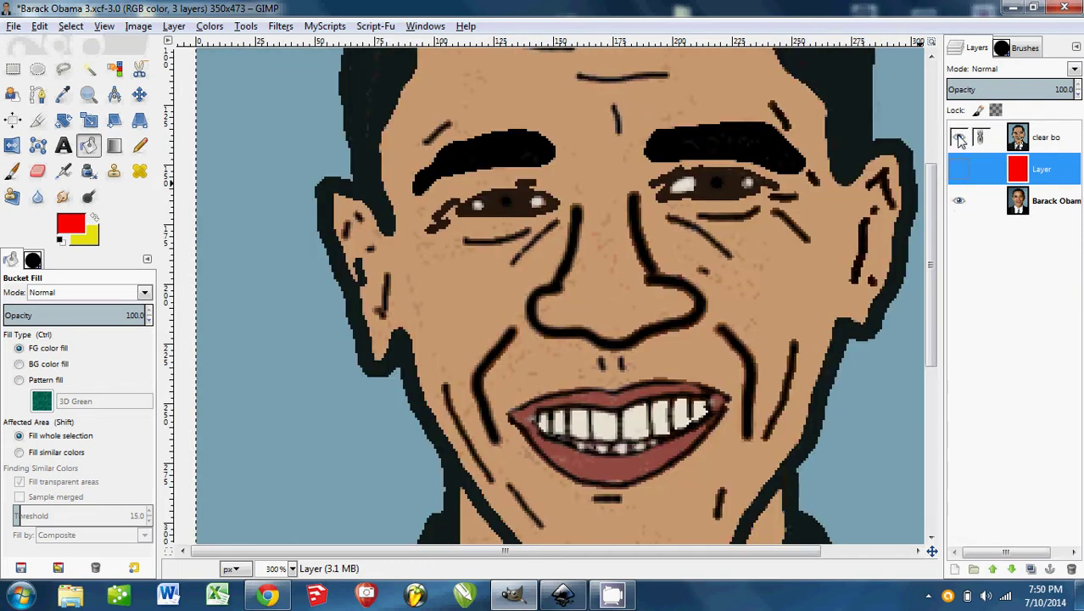
pyautogui.click(959, 201)
pyautogui.click(961, 203)
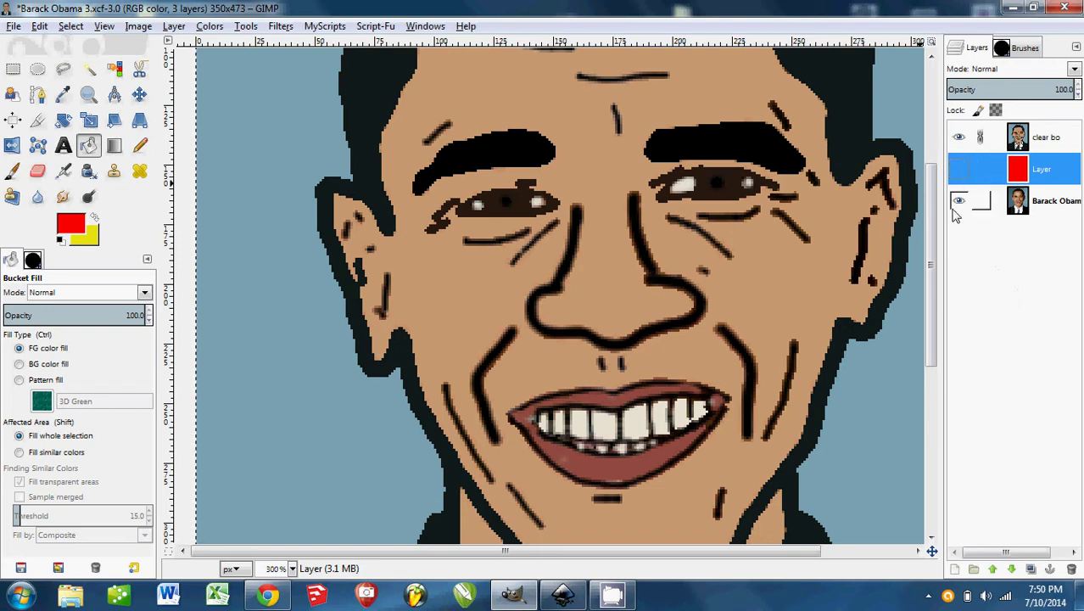
pyautogui.scroll(6, 714, 266)
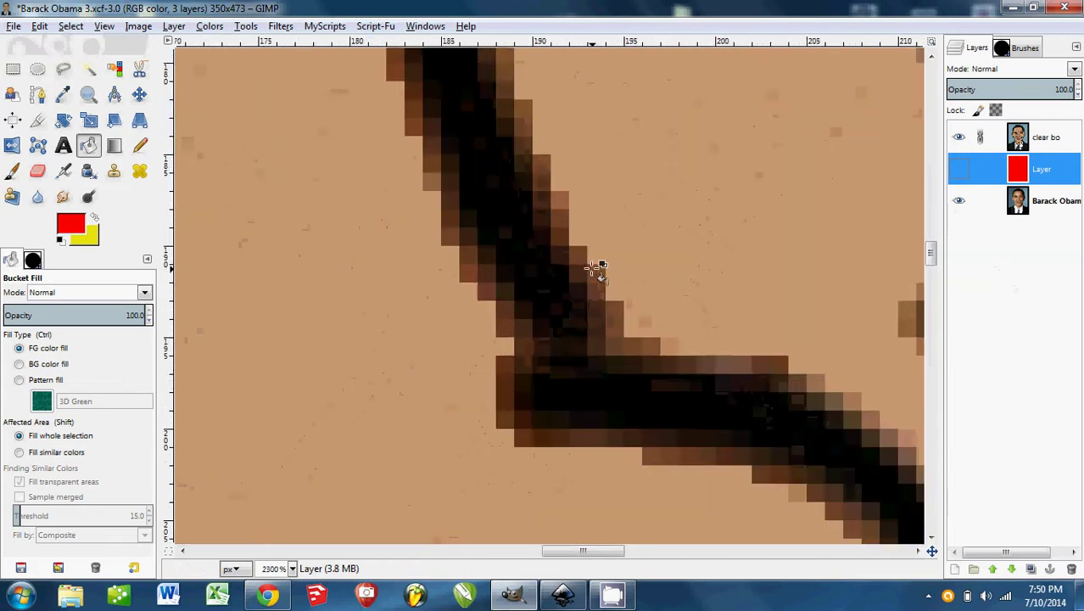
# Hide the Barack Obama photo layer and zoom toward the eye to inspect the lines
pyautogui.click(959, 201)
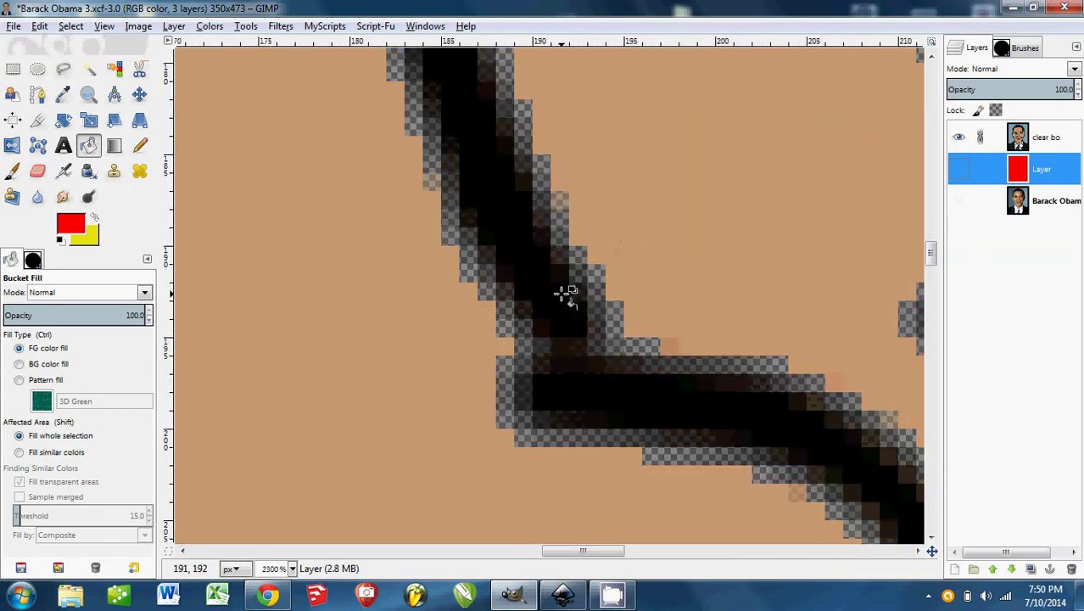
pyautogui.scroll(-4, 564, 293)
pyautogui.scroll(-5, 565, 293)
pyautogui.scroll(7, 551, 255)
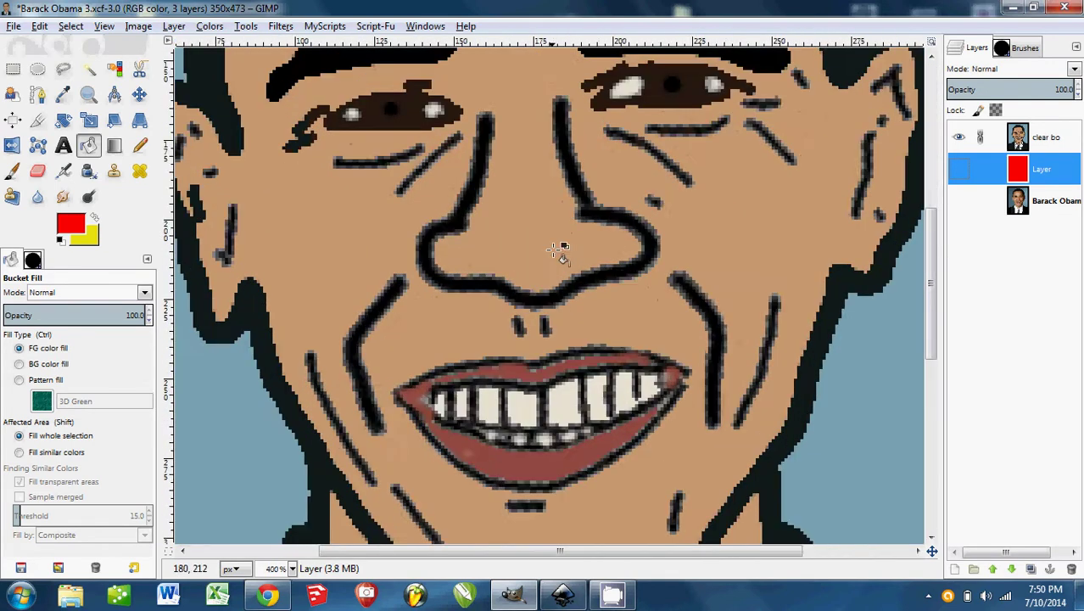
pyautogui.scroll(4, 524, 219)
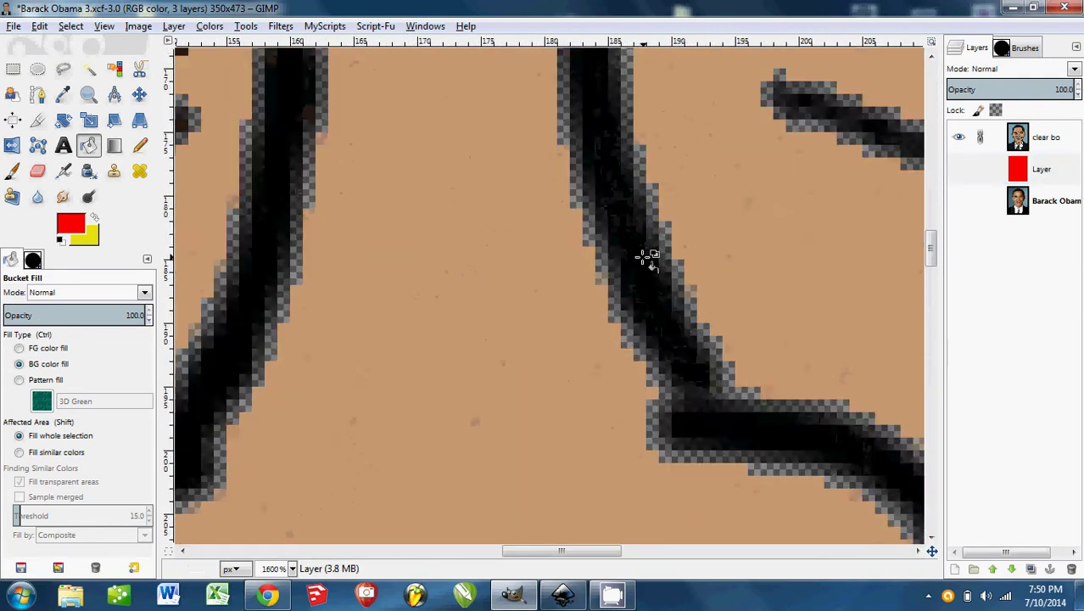
pyautogui.scroll(-1, 649, 257)
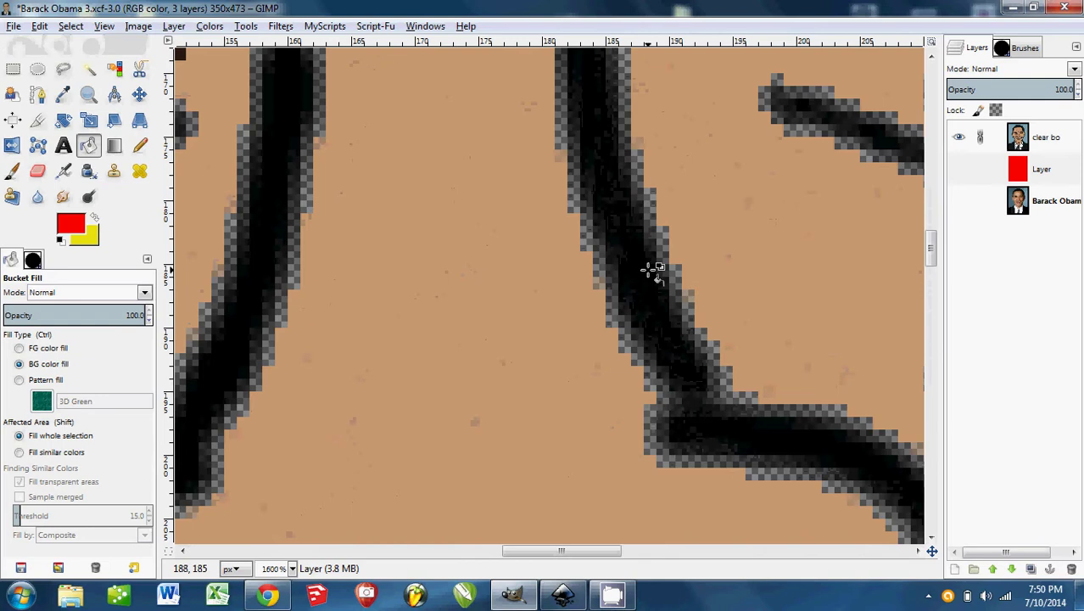
pyautogui.moveTo(649, 290); pyautogui.dragTo(593, 431)
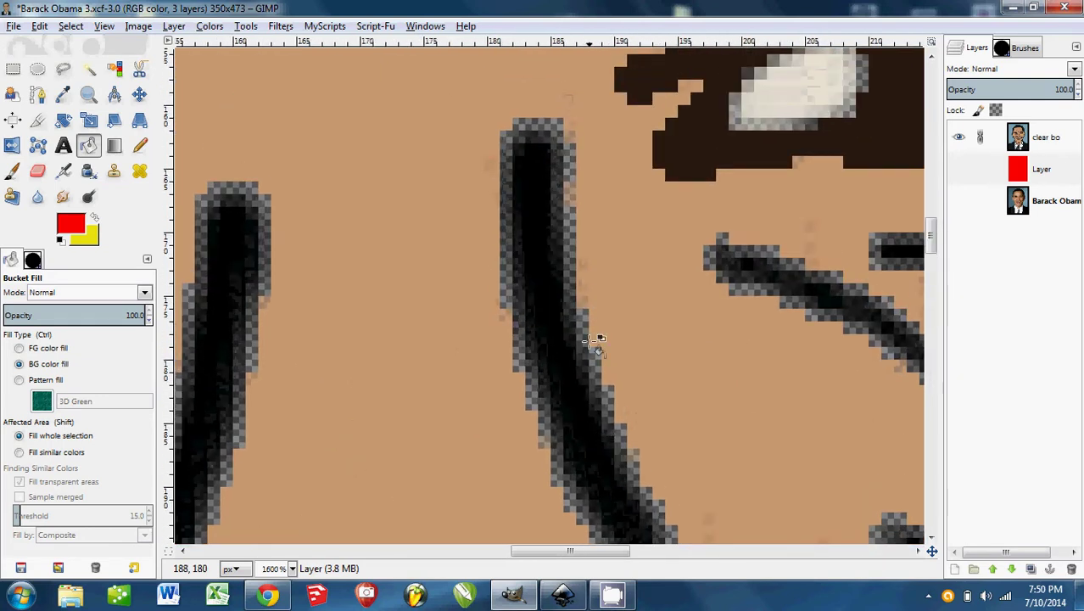
pyautogui.scroll(1, 563, 231)
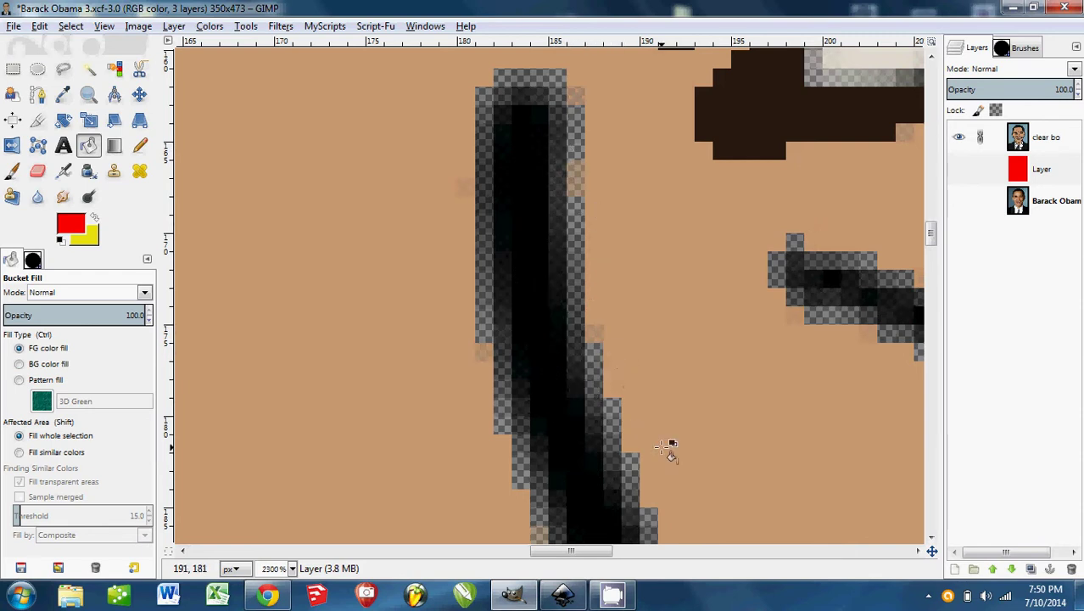
# Zoom in and out across the cartoon's line work to inspect its edges
pyautogui.scroll(-2, 519, 286)
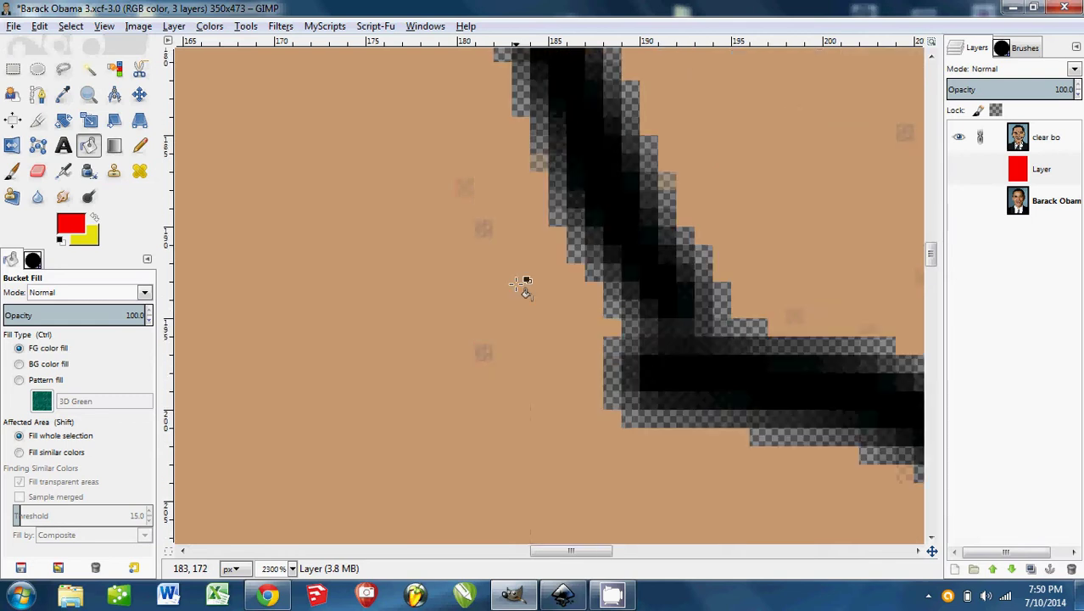
pyautogui.scroll(-7, 552, 293)
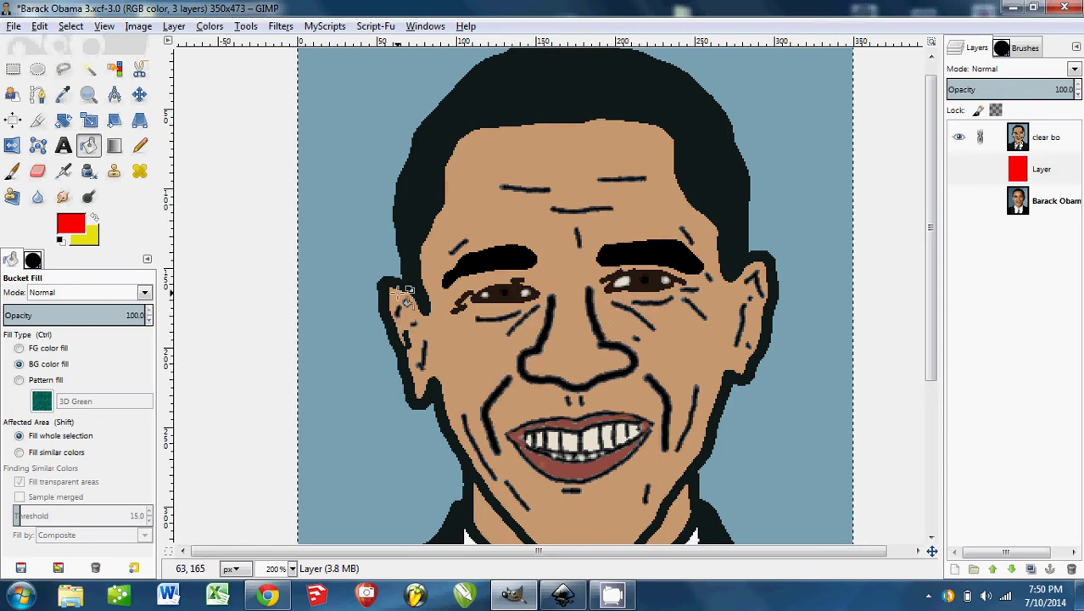
pyautogui.scroll(2, 581, 329)
pyautogui.scroll(-1, 590, 323)
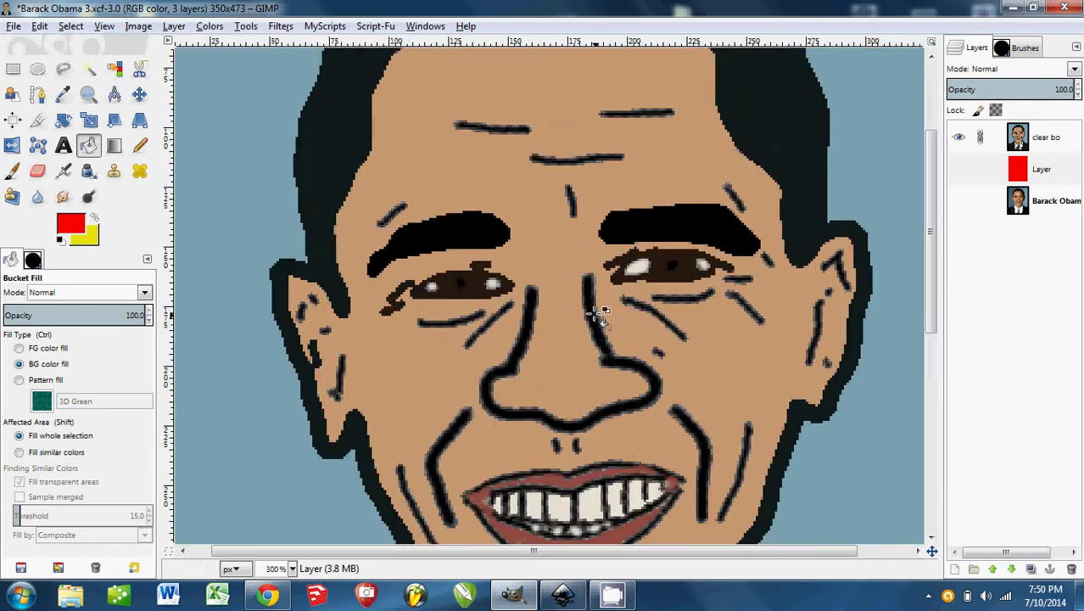
pyautogui.scroll(1, 598, 314)
pyautogui.scroll(4, 598, 314)
pyautogui.scroll(-4, 598, 312)
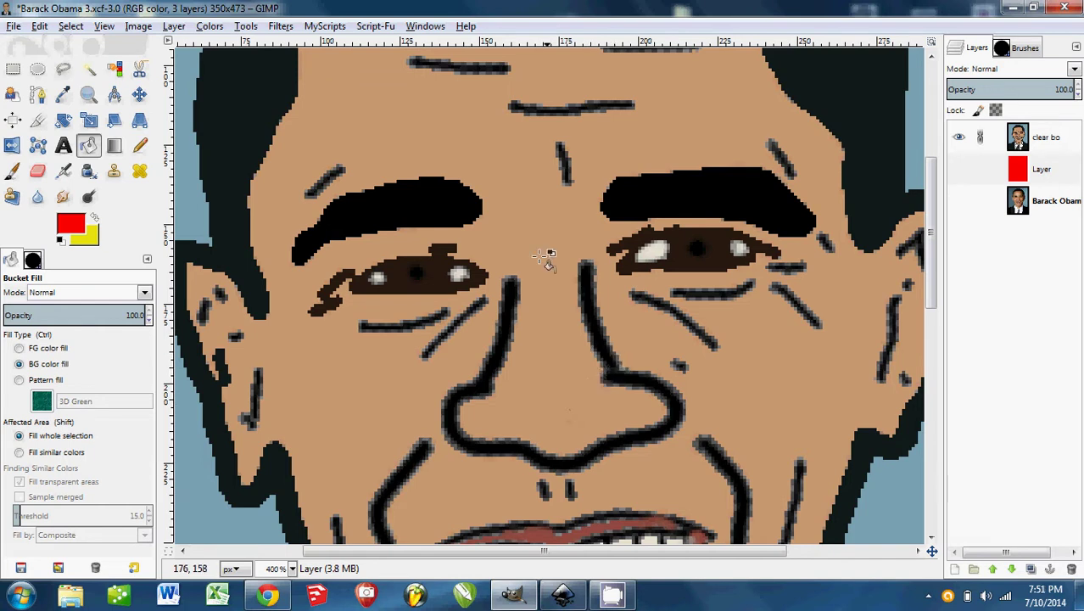
pyautogui.scroll(-1, 532, 288)
pyautogui.scroll(-2, 532, 288)
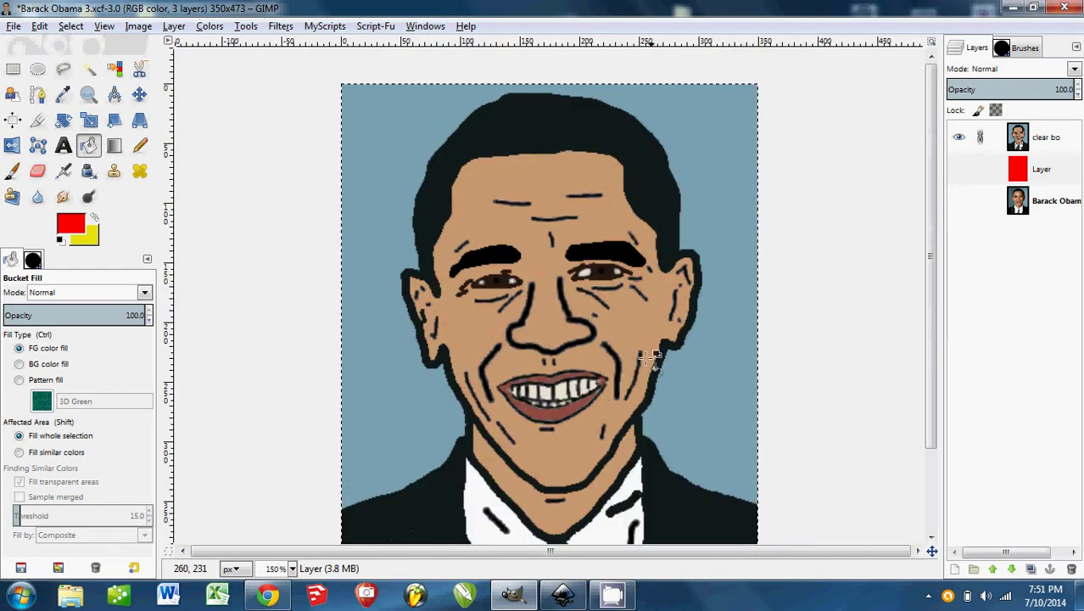
pyautogui.scroll(5, 576, 357)
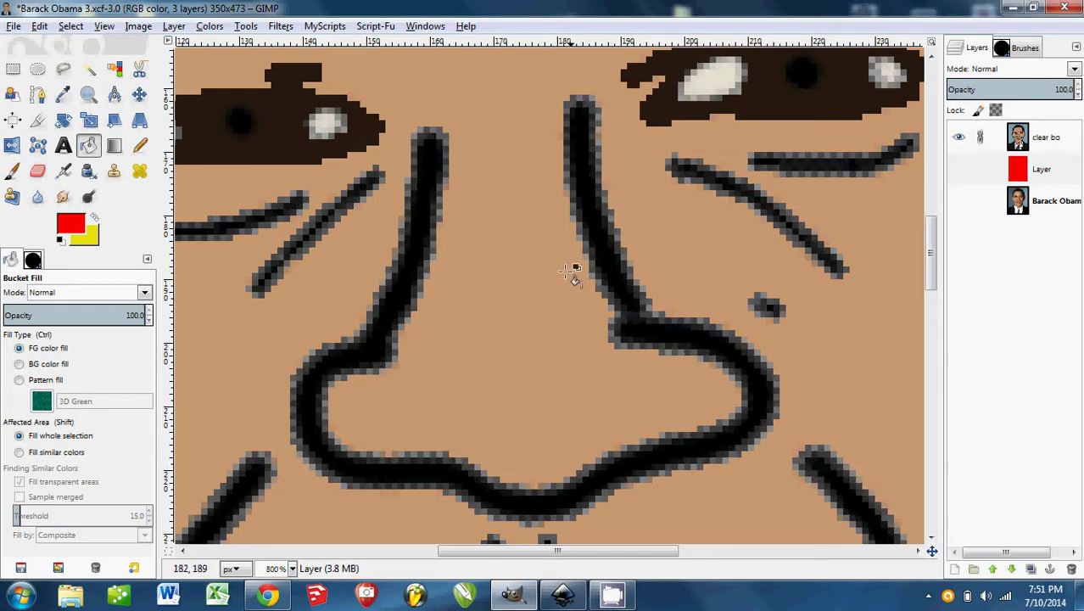
pyautogui.keyDown('ctrl'); pyautogui.scroll(-4, 551, 307); pyautogui.keyUp('ctrl')
pyautogui.keyDown('ctrl'); pyautogui.scroll(-1, 547, 310); pyautogui.keyUp('ctrl')
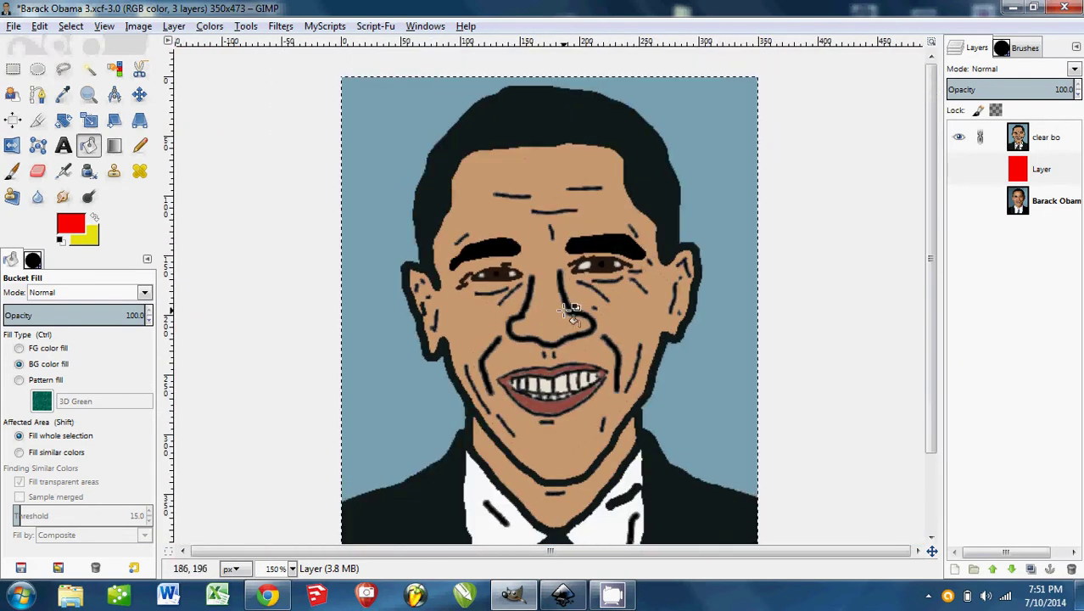
pyautogui.keyDown('ctrl'); pyautogui.scroll(3, 547, 310); pyautogui.keyUp('ctrl')
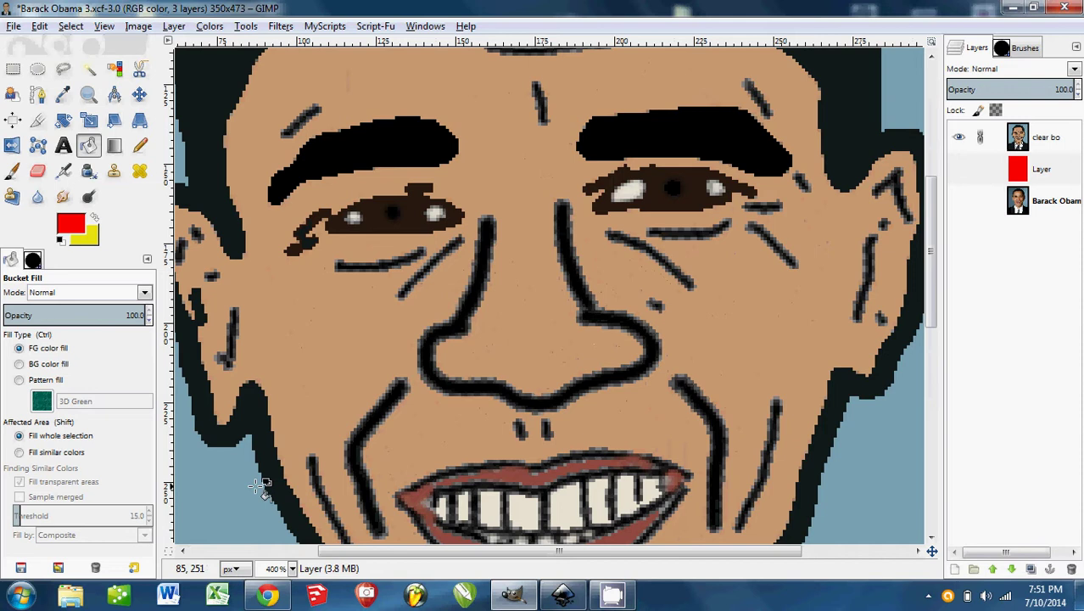
pyautogui.keyDown('ctrl'); pyautogui.scroll(-3, 810, 352); pyautogui.keyUp('ctrl')
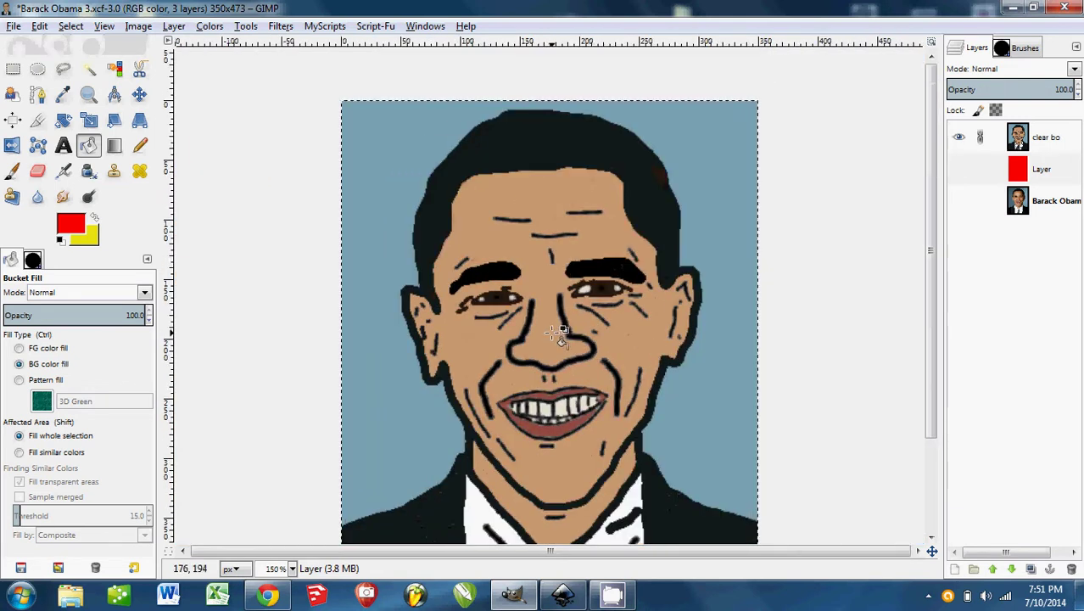
pyautogui.keyDown('ctrl'); pyautogui.scroll(3, 581, 331); pyautogui.keyUp('ctrl')
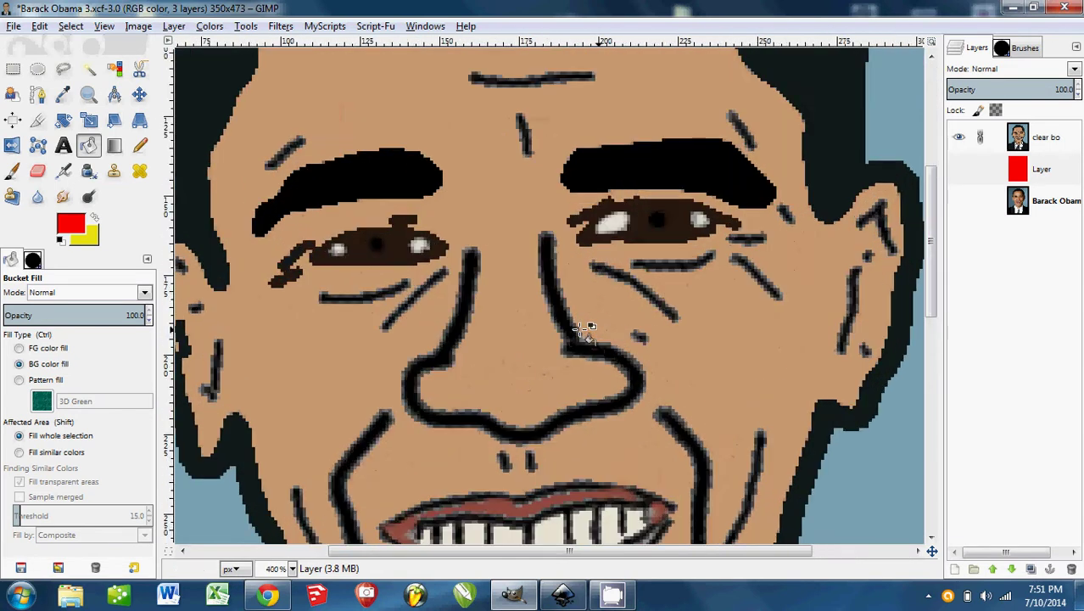
# Hide the cartoon, make 'Layer' active and visible, and fill it with white foreground colour
pyautogui.click(958, 137)
pyautogui.click(984, 162)
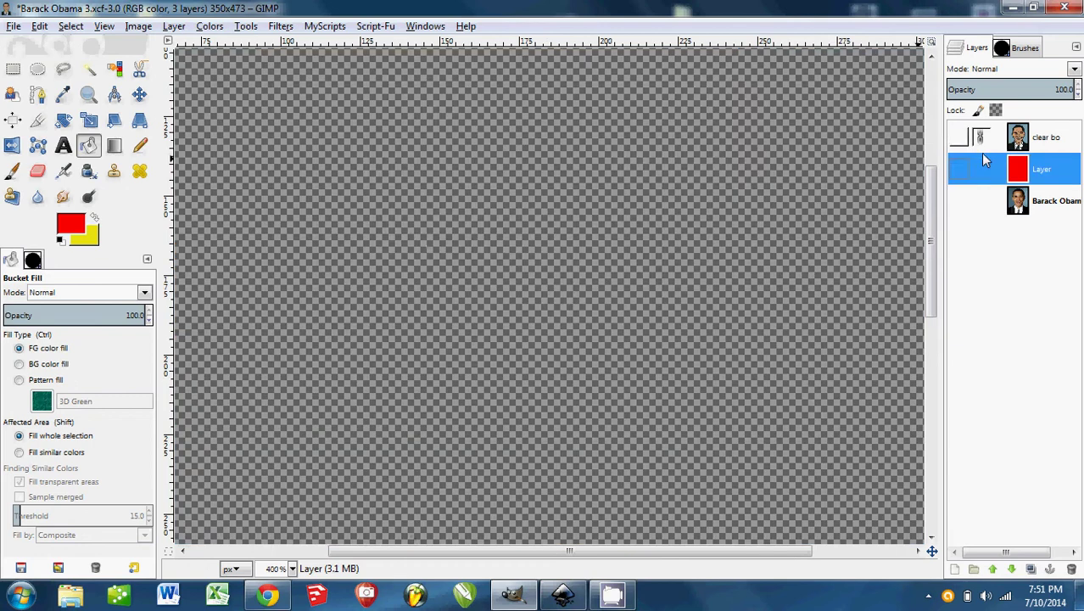
pyautogui.click(958, 169)
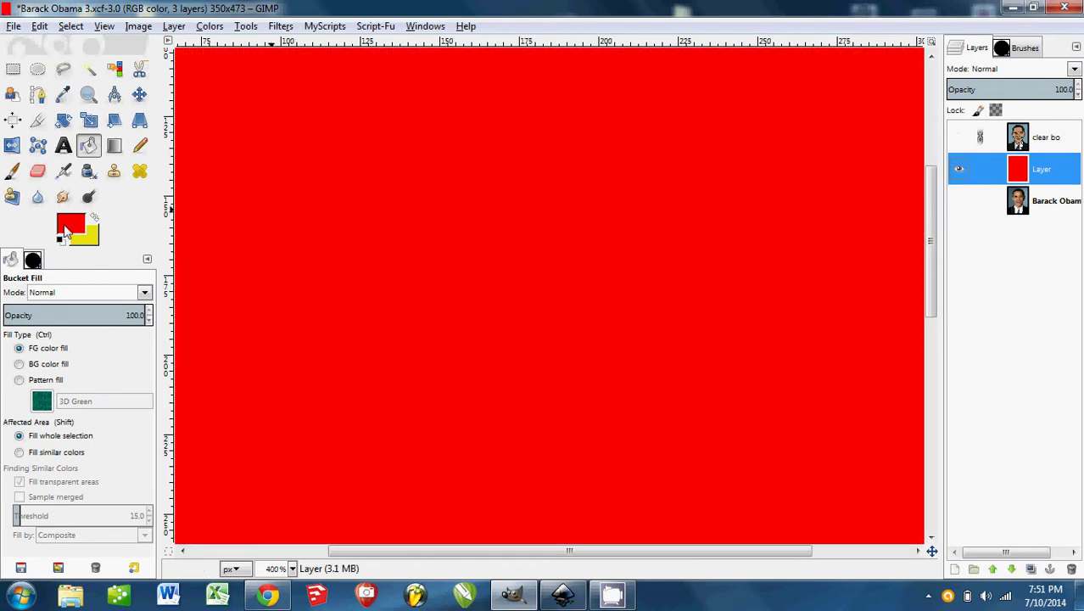
pyautogui.click(67, 227)
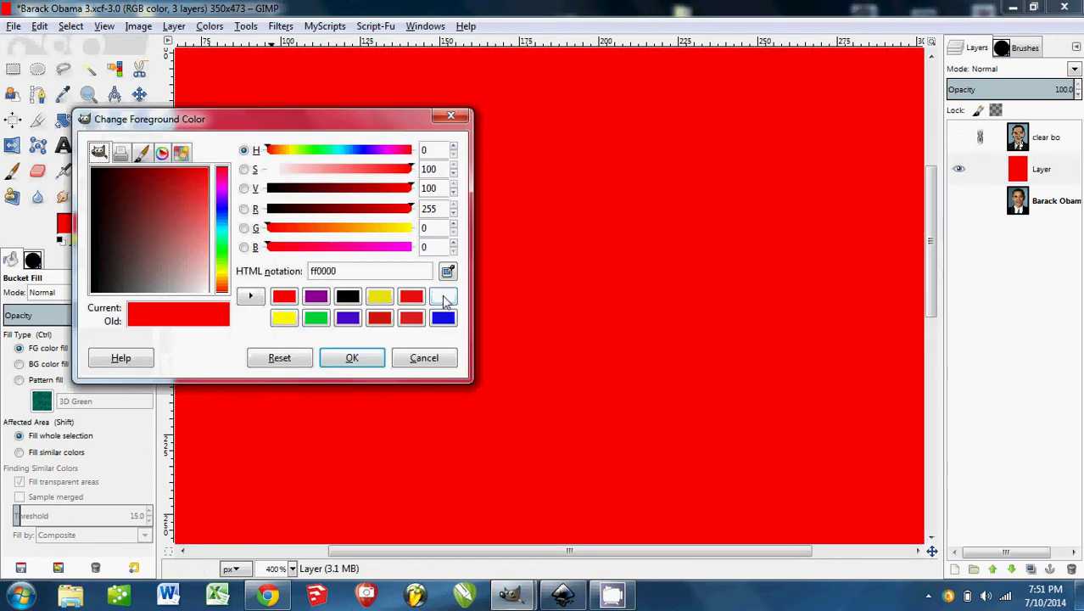
pyautogui.click(445, 297)
pyautogui.click(351, 357)
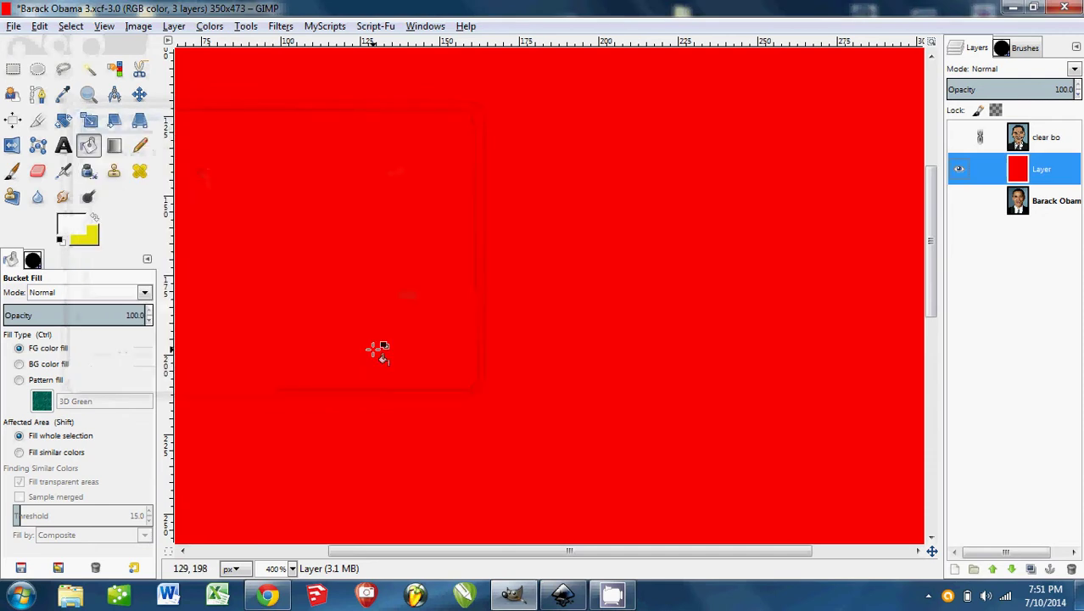
pyautogui.click(526, 288)
# Hide the white layer, show the cartoon face, and zoom in and out on the nose lines
pyautogui.click(959, 169)
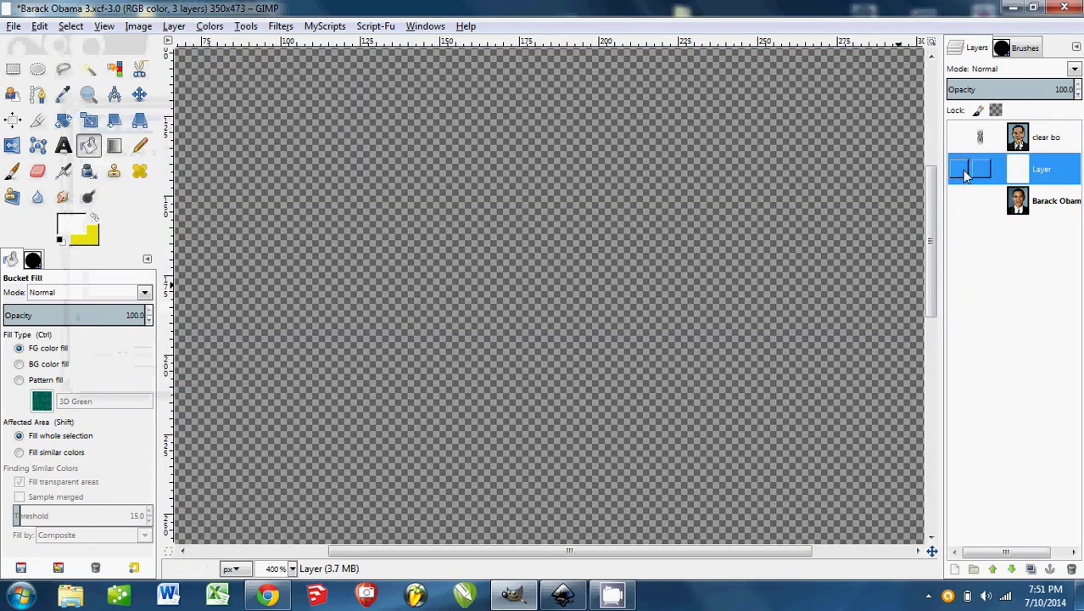
pyautogui.click(959, 136)
pyautogui.press('-')
pyautogui.press('-')
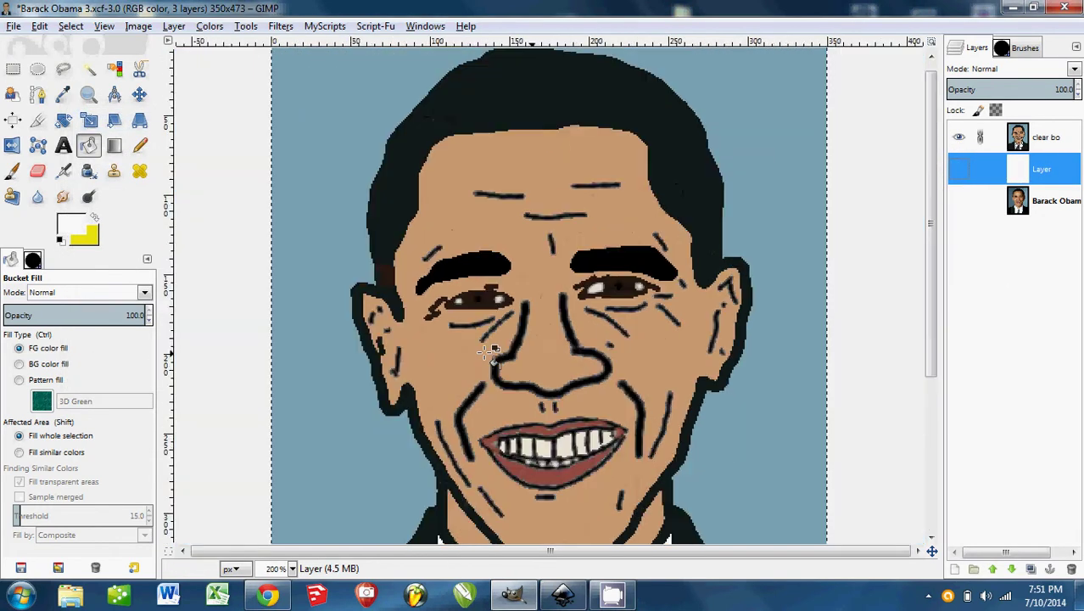
pyautogui.press('+')
pyautogui.press('+')
pyautogui.press('+')
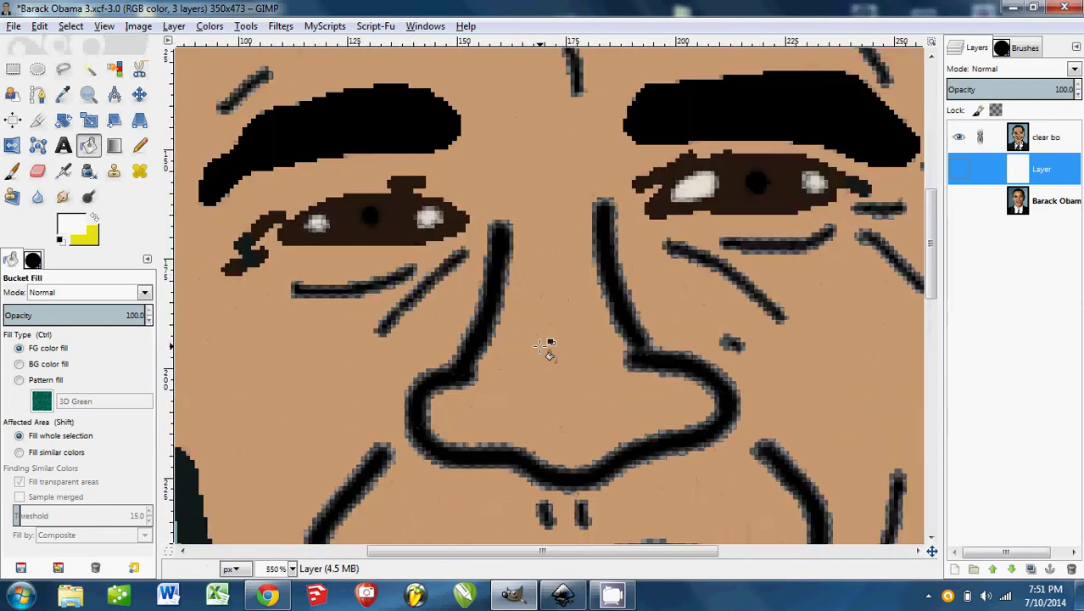
pyautogui.press('-')
pyautogui.press('-')
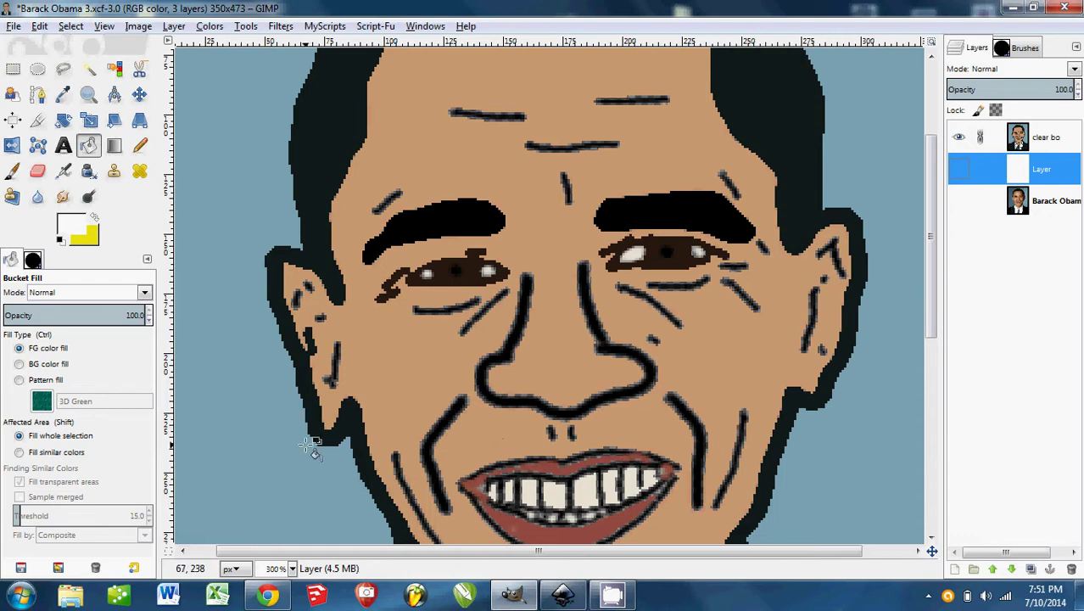
pyautogui.press('+')
pyautogui.press('+')
pyautogui.press('+')
pyautogui.press('+')
pyautogui.press('+')
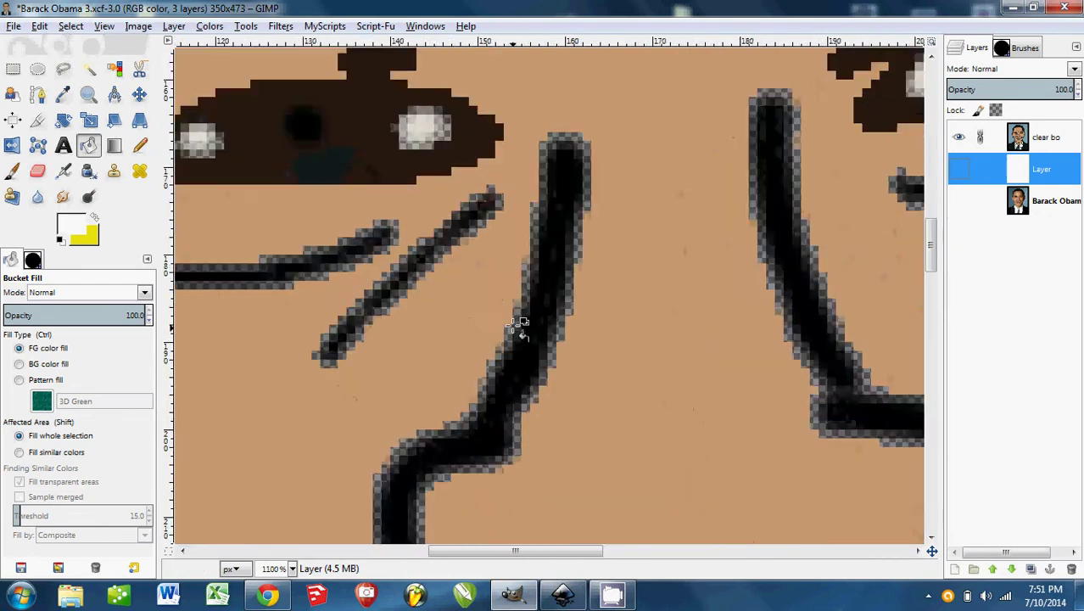
pyautogui.keyDown('ctrl'); pyautogui.scroll(-5, 703, 322); pyautogui.keyUp('ctrl')
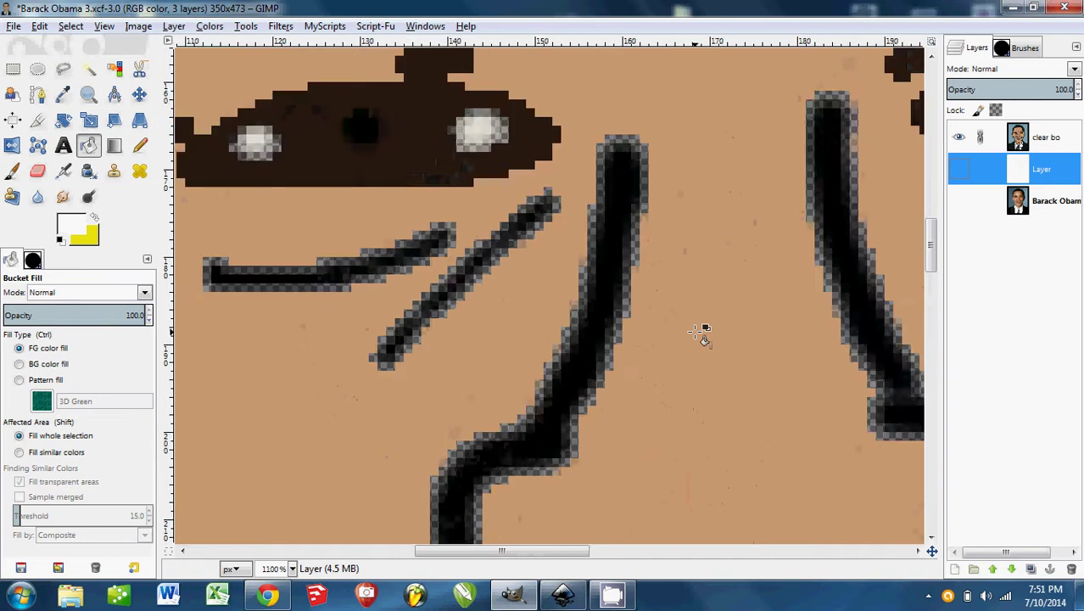
pyautogui.keyDown('ctrl'); pyautogui.scroll(-1, 567, 375); pyautogui.keyUp('ctrl')
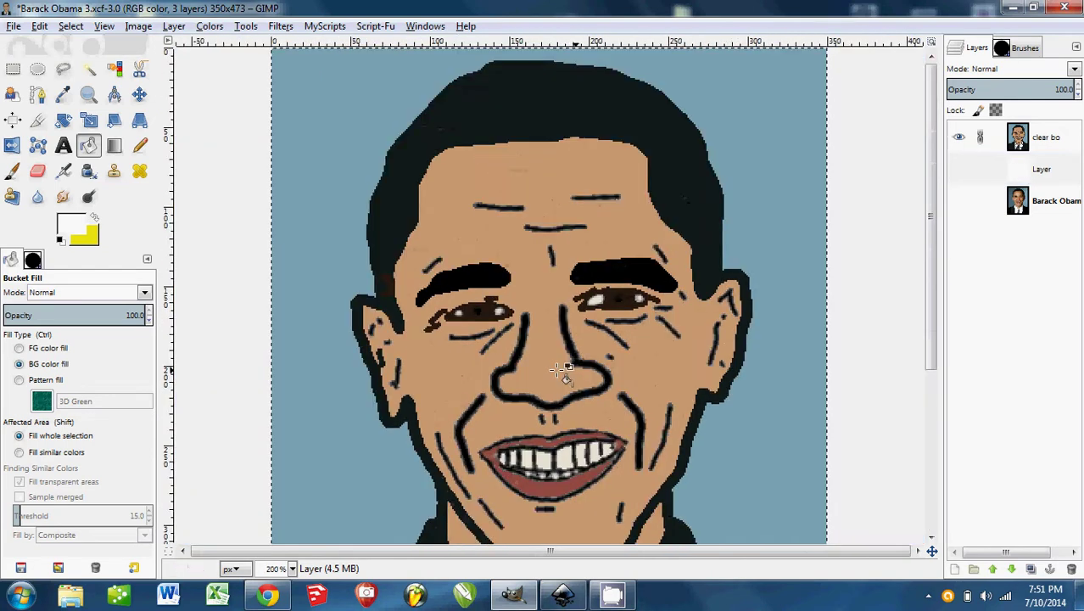
# Show the white 'Layer' over the cartoon and zoom to inspect it
pyautogui.click(960, 173)
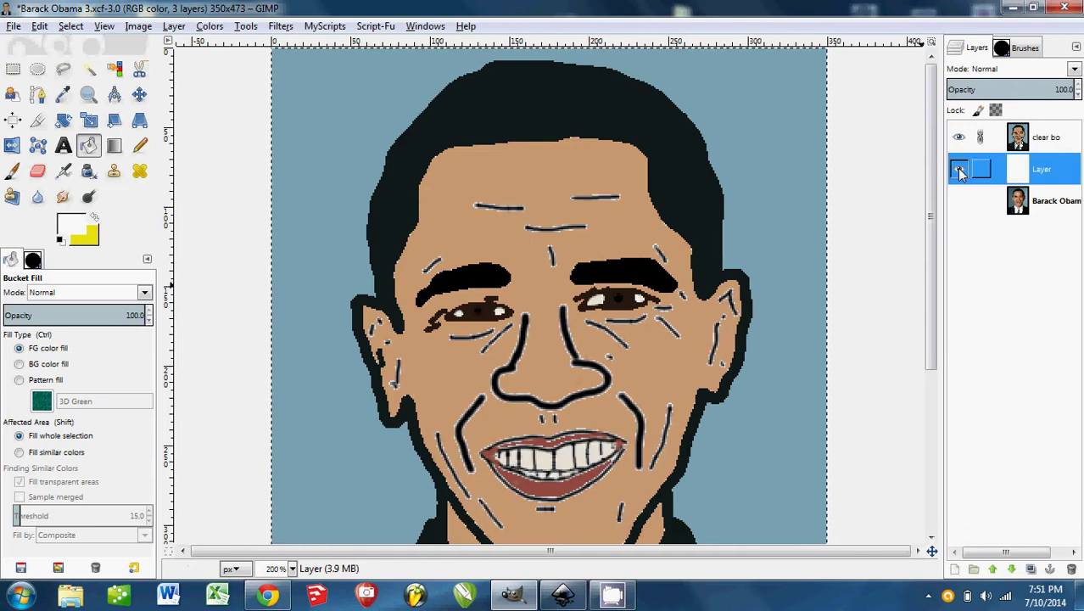
pyautogui.scroll(5, 559, 329)
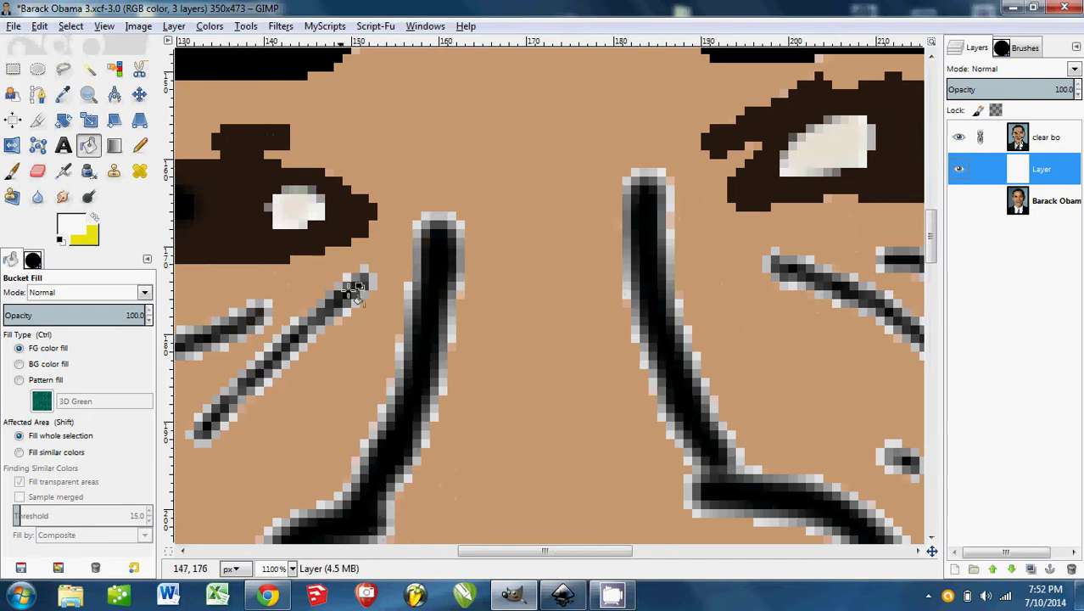
pyautogui.scroll(-2, 793, 354)
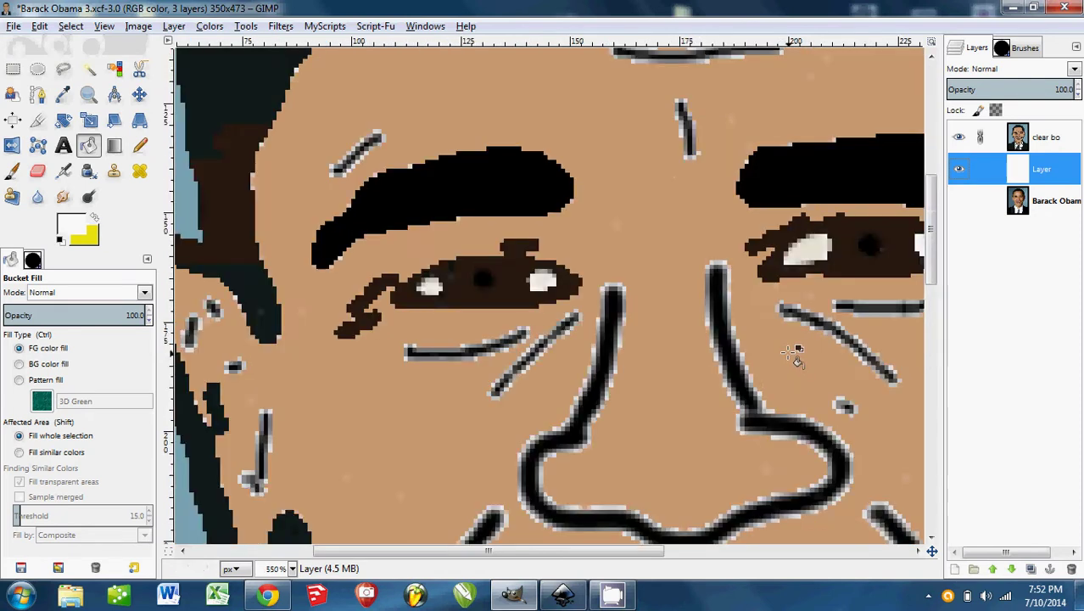
pyautogui.scroll(-3, 758, 378)
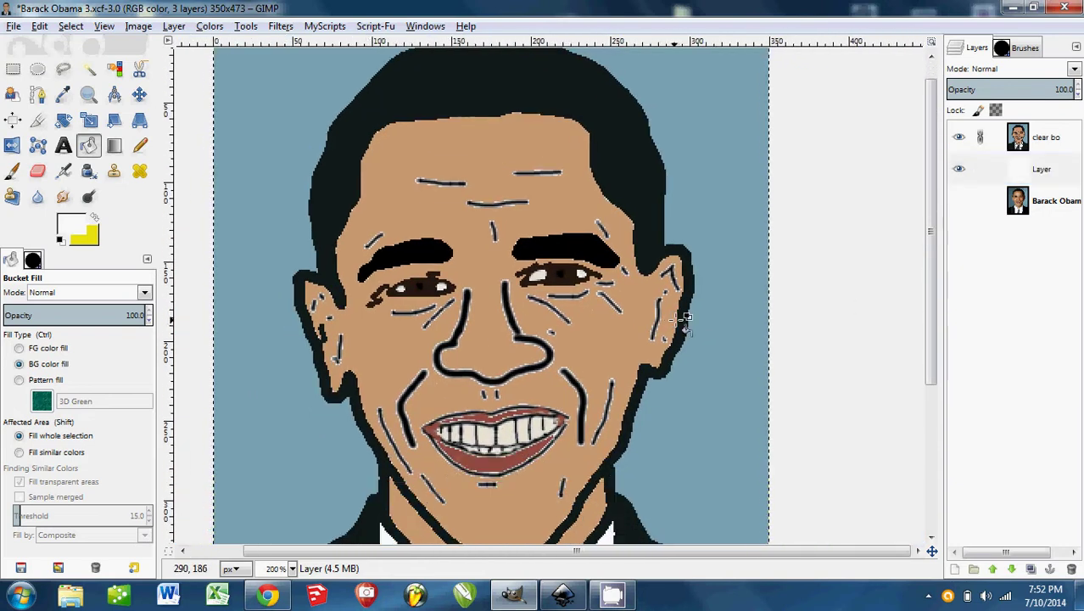
# Toggle the white 'Layer' off and on repeatedly to compare it with the cartoon
pyautogui.click(960, 171)
pyautogui.click(960, 172)
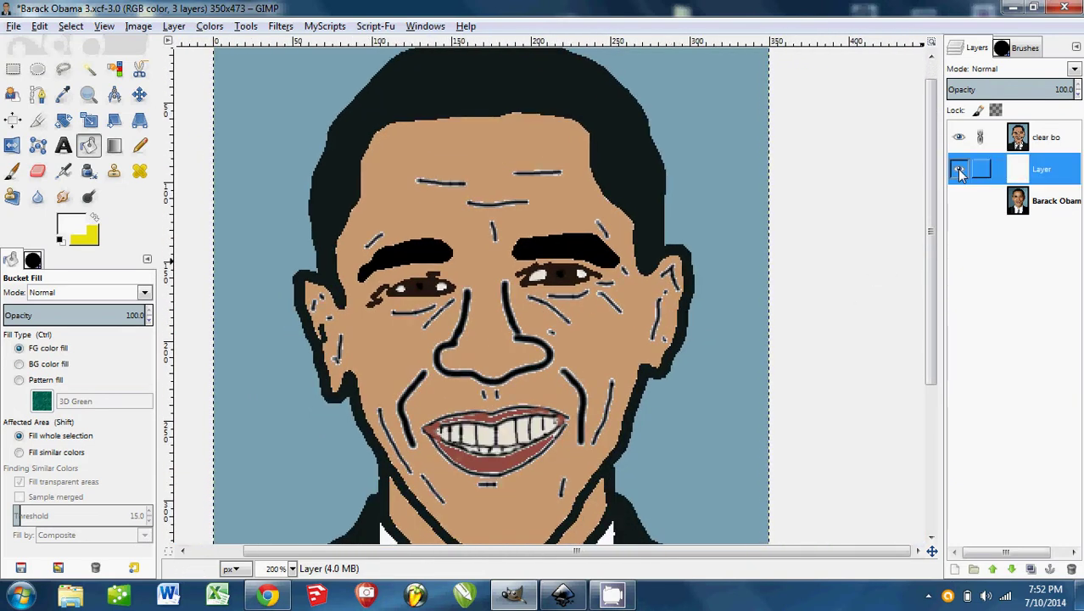
pyautogui.click(960, 171)
pyautogui.click(959, 171)
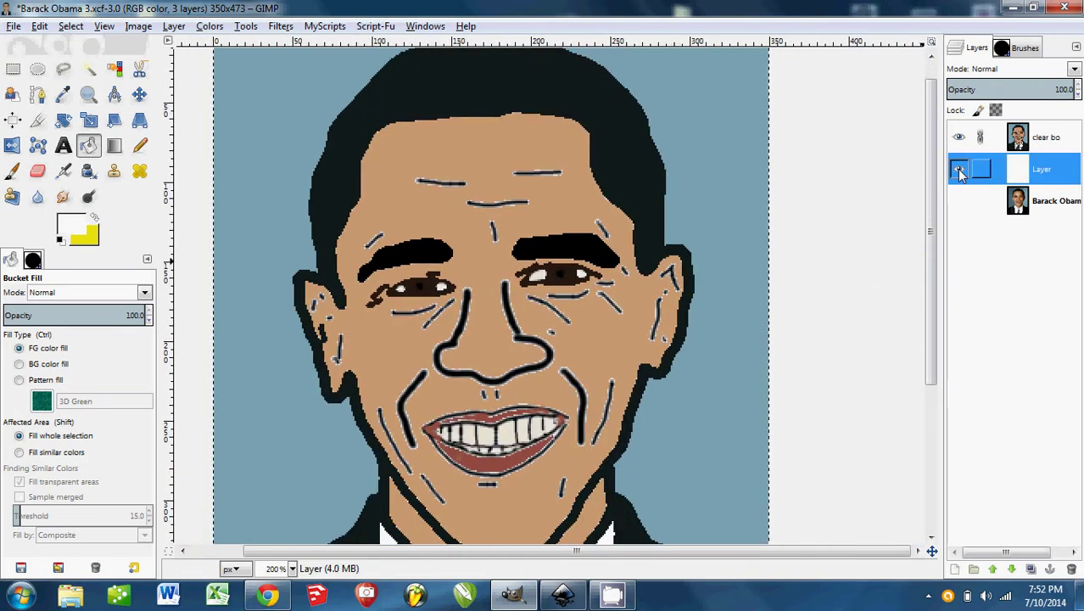
pyautogui.click(959, 171)
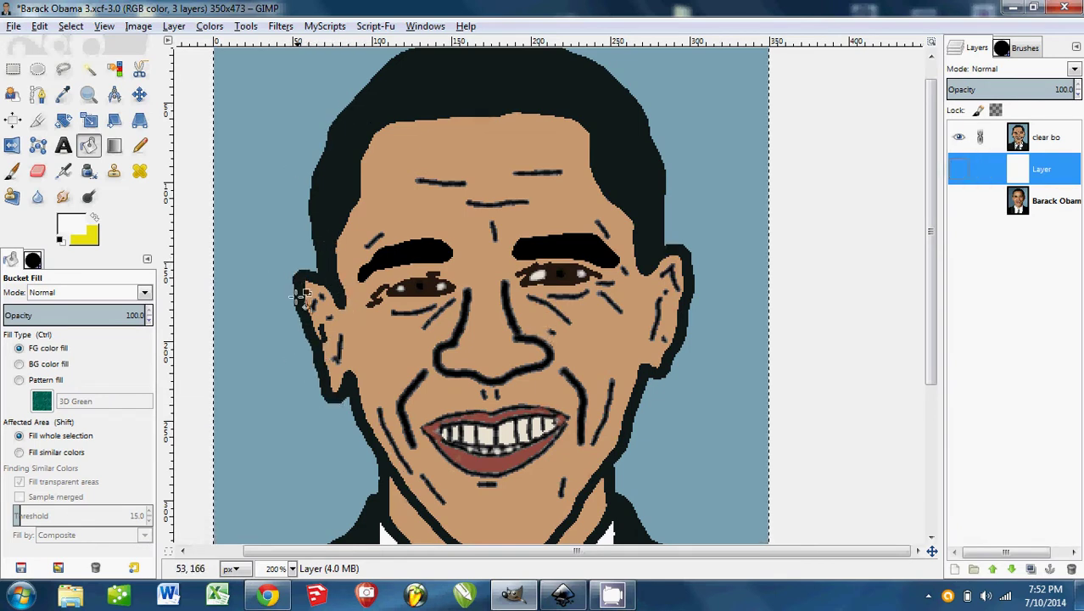
pyautogui.click(959, 171)
pyautogui.click(959, 173)
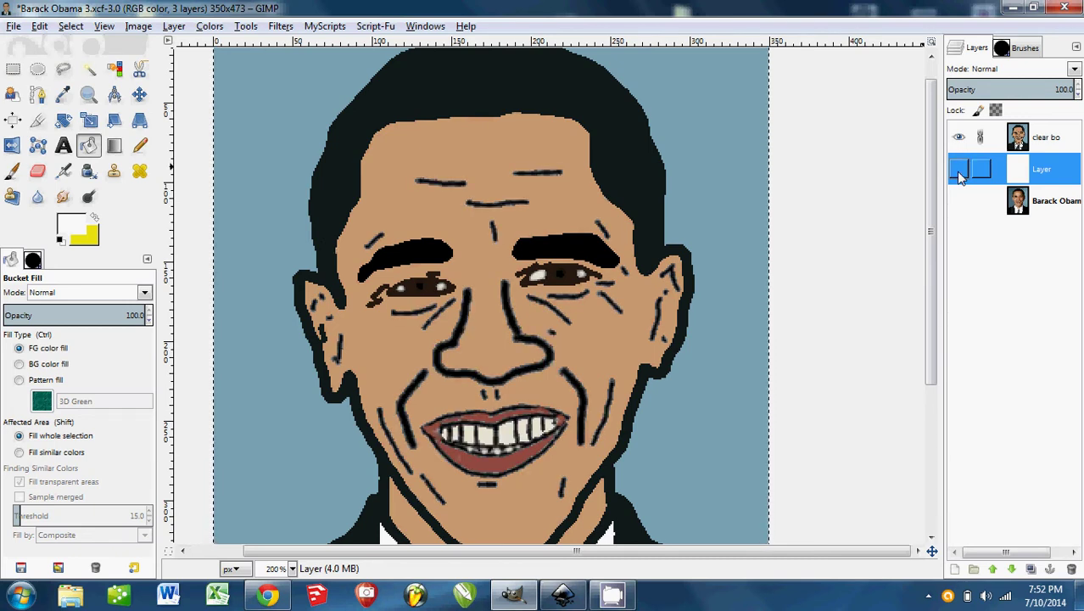
pyautogui.click(959, 173)
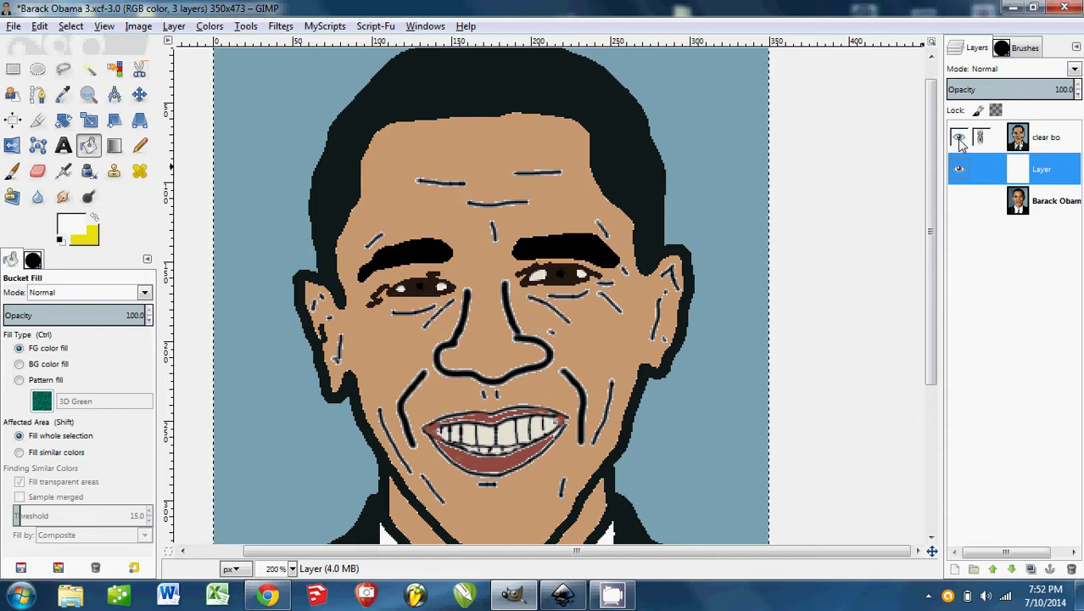
# Hide the cartoon layer, move it beneath 'Layer', and open the New Layer dialog
pyautogui.click(959, 140)
pyautogui.moveTo(1018, 137); pyautogui.dragTo(1050, 188)
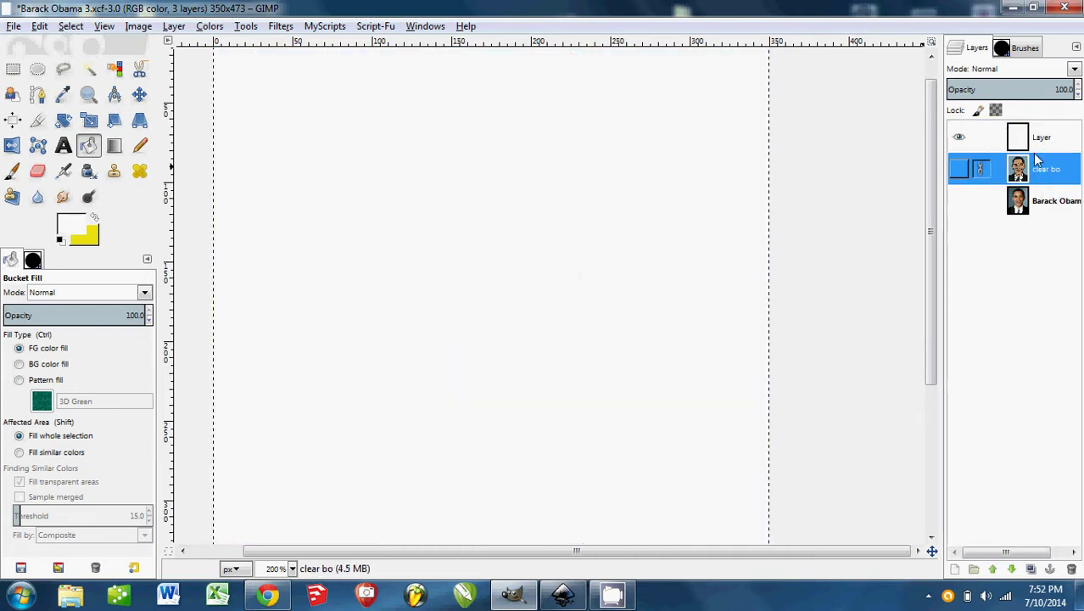
pyautogui.click(955, 571)
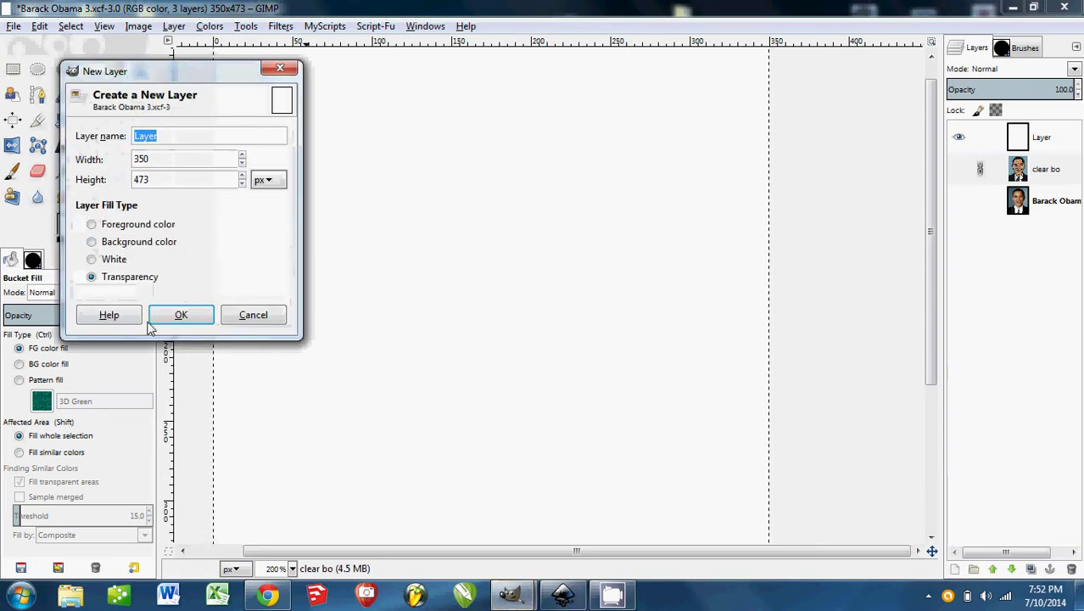
# Create transparent Layer #1 at the top, then hide it and 'Layer' to reveal the photo
pyautogui.click(177, 315)
pyautogui.moveTo(1030, 174); pyautogui.dragTo(1041, 136)
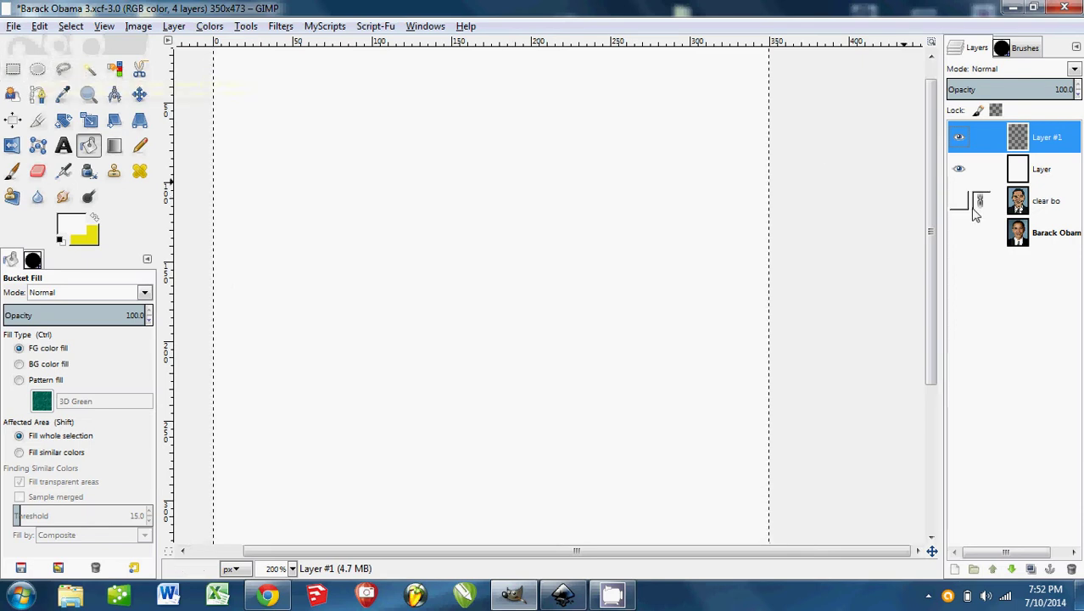
pyautogui.click(959, 137)
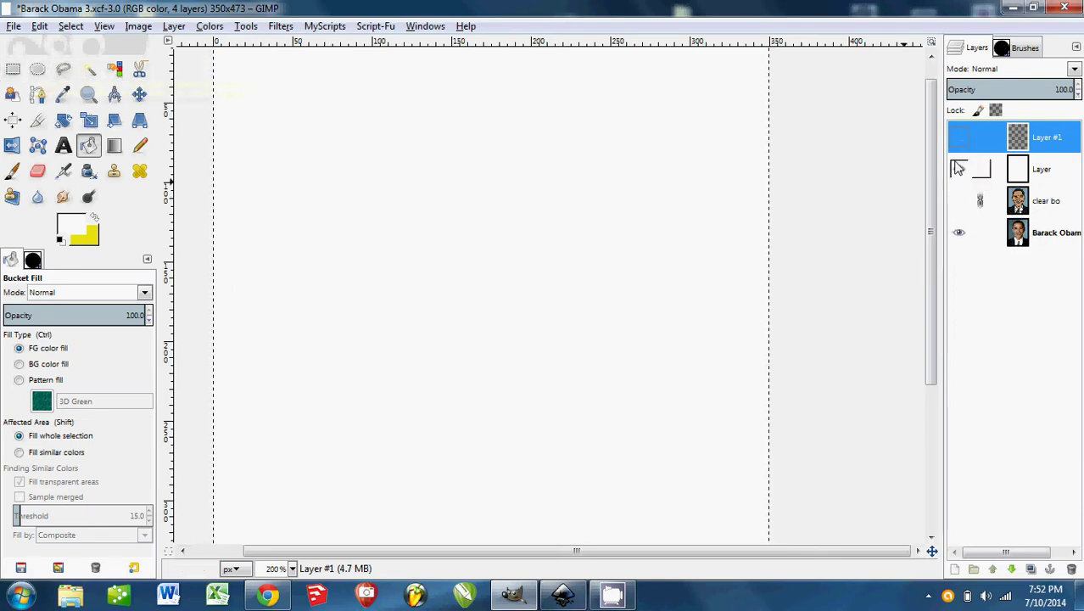
pyautogui.click(959, 169)
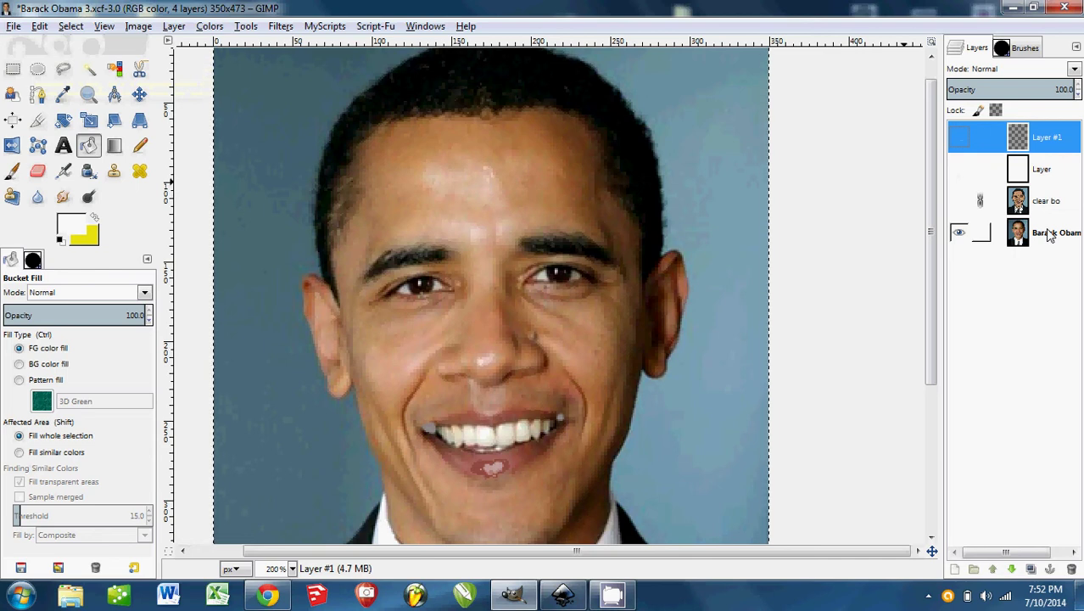
pyautogui.click(1049, 234)
pyautogui.click(971, 137)
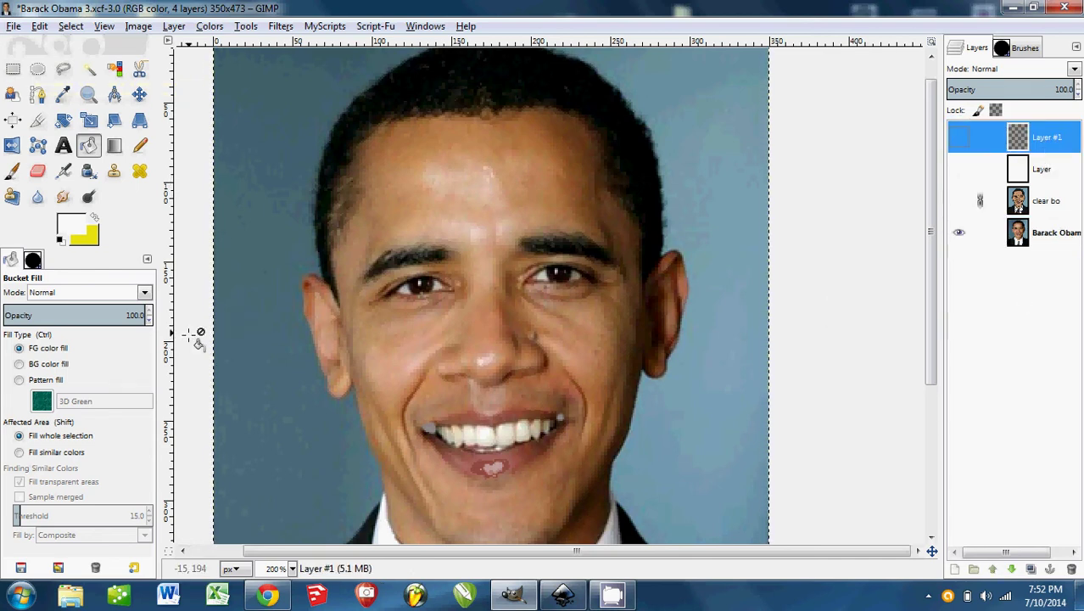
# Draw and adjust a 240×123 rectangular selection over the forehead, eyes and ears
pyautogui.click(13, 69)
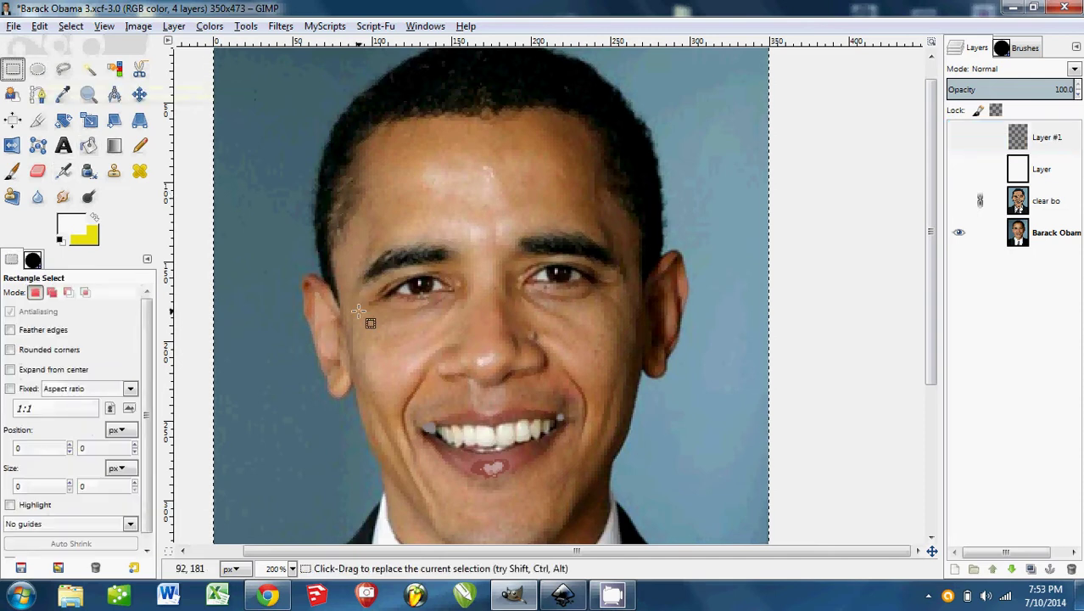
pyautogui.moveTo(358, 172); pyautogui.dragTo(654, 340)
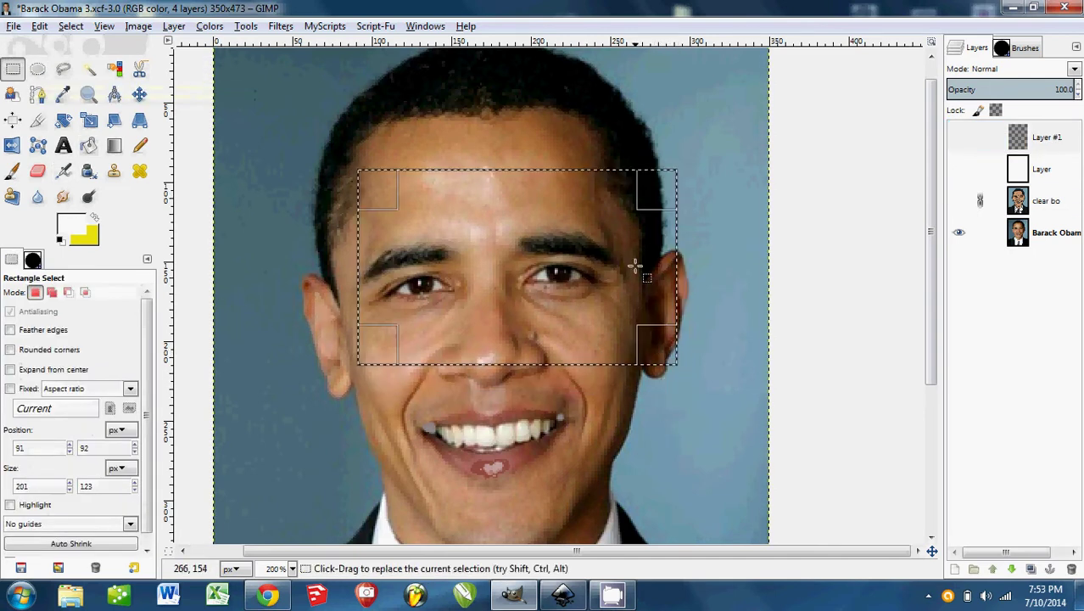
pyautogui.moveTo(374, 356); pyautogui.dragTo(331, 390)
pyautogui.moveTo(344, 202); pyautogui.dragTo(350, 229)
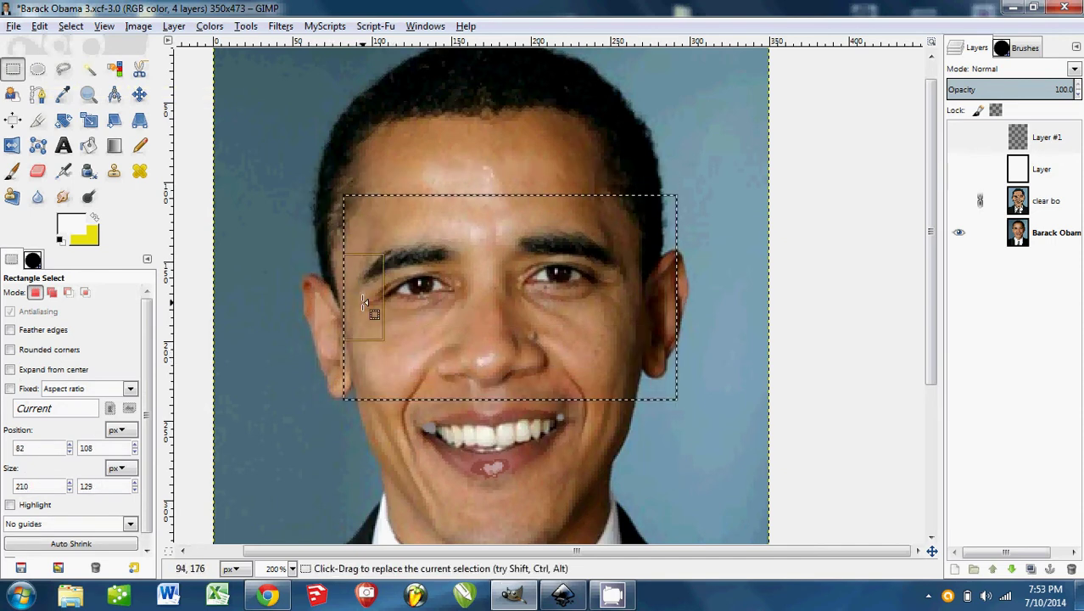
pyautogui.moveTo(373, 310); pyautogui.dragTo(326, 314)
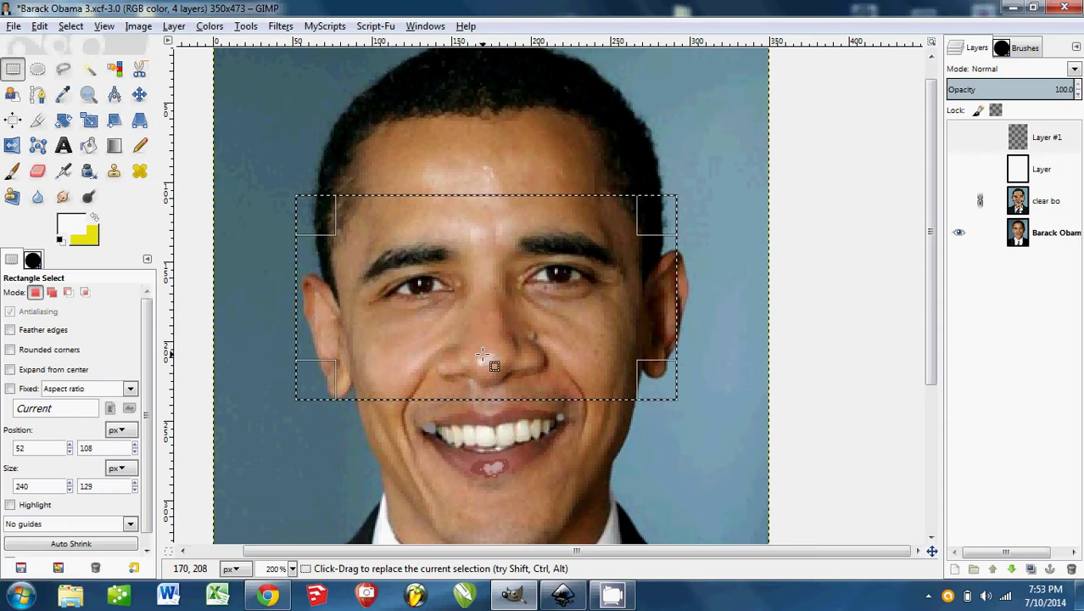
pyautogui.moveTo(519, 213)
pyautogui.mouseDown()
pyautogui.moveTo(515, 298)
pyautogui.moveTo(514, 211)
pyautogui.mouseUp()
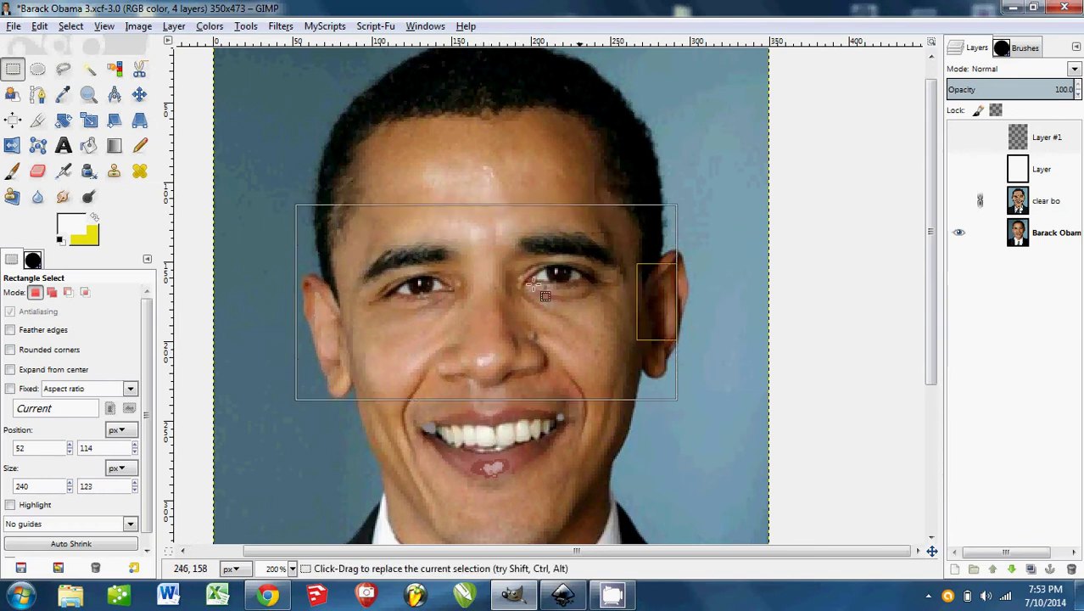
pyautogui.moveTo(475, 290); pyautogui.dragTo(497, 213)
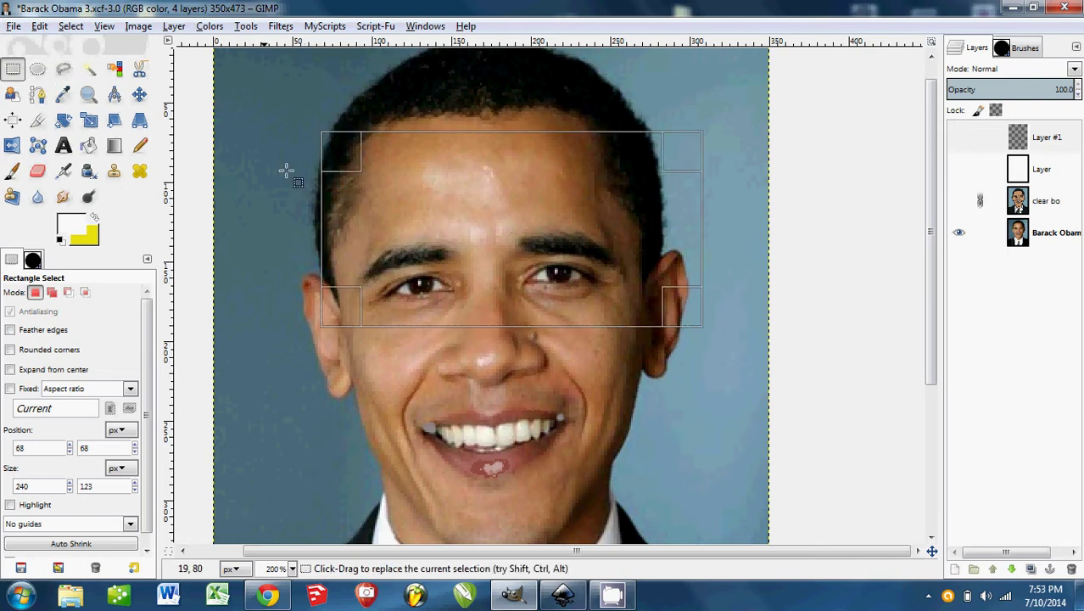
pyautogui.click(88, 146)
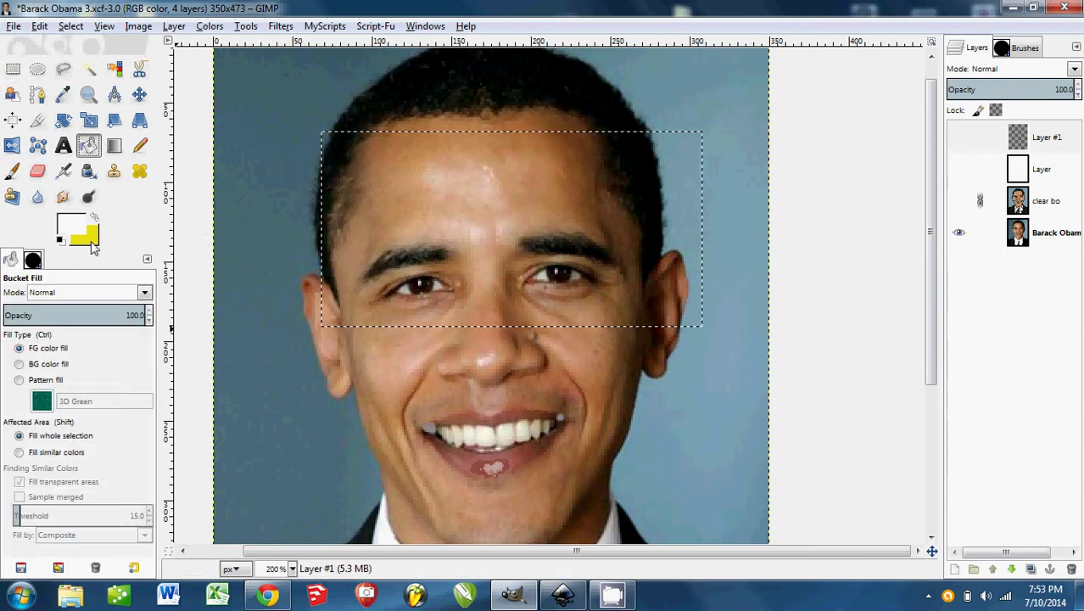
# Bucket-fill the rectangle white on Layer #1, show the layer, then undo and redo the fill
pyautogui.click(493, 243)
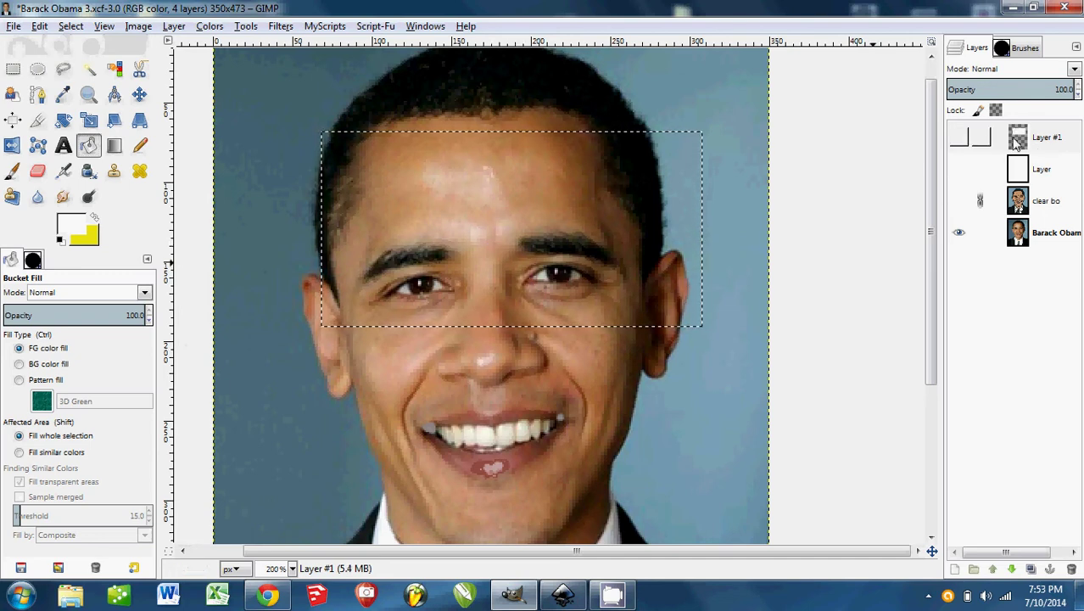
pyautogui.click(961, 138)
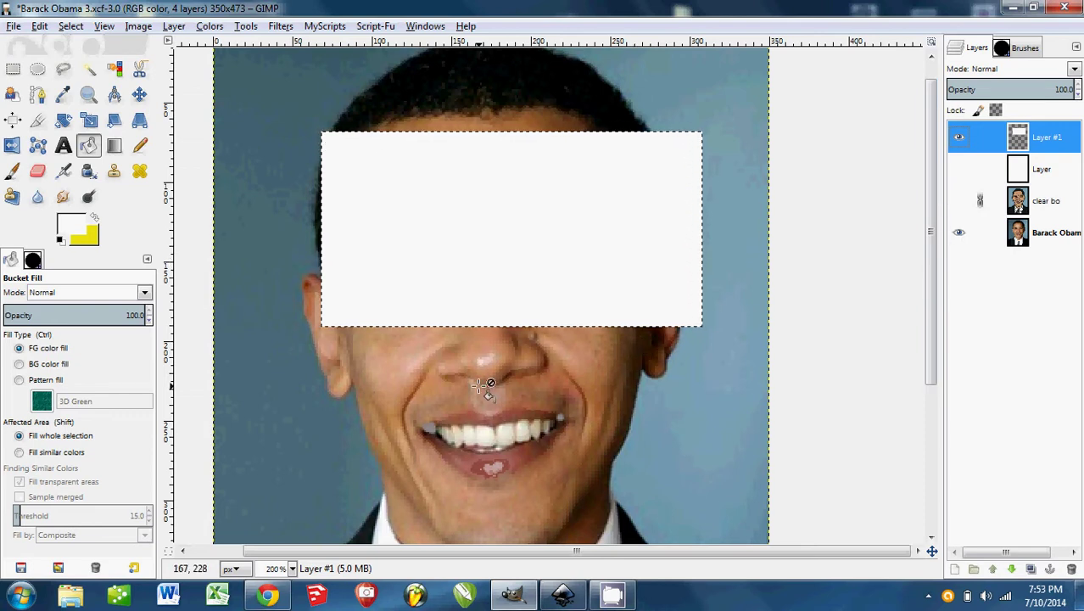
pyautogui.hotkey('ctrl', 'z')
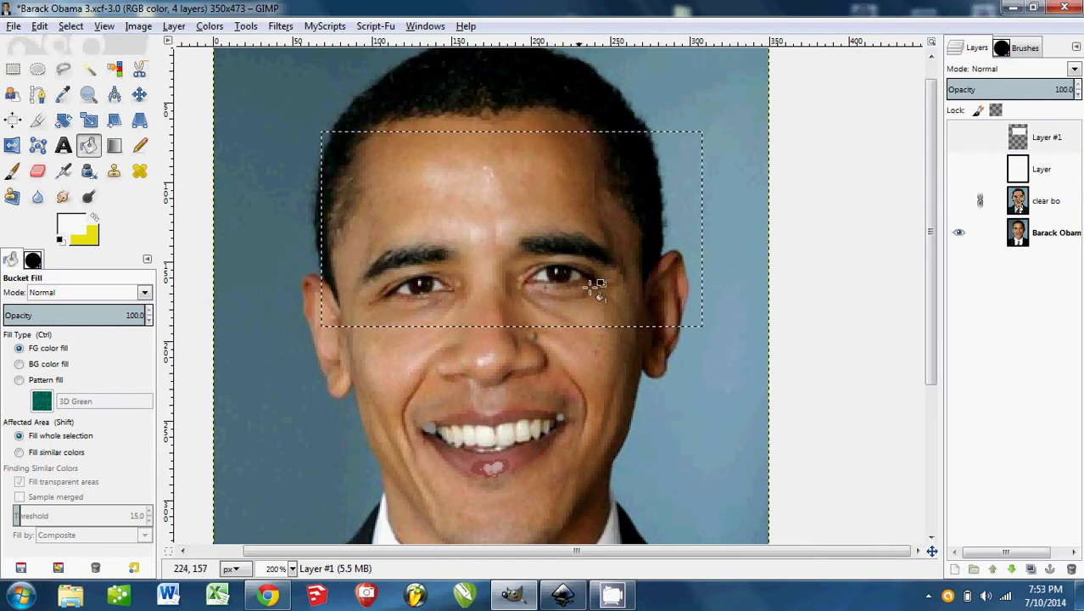
pyautogui.hotkey('ctrl', 'y')
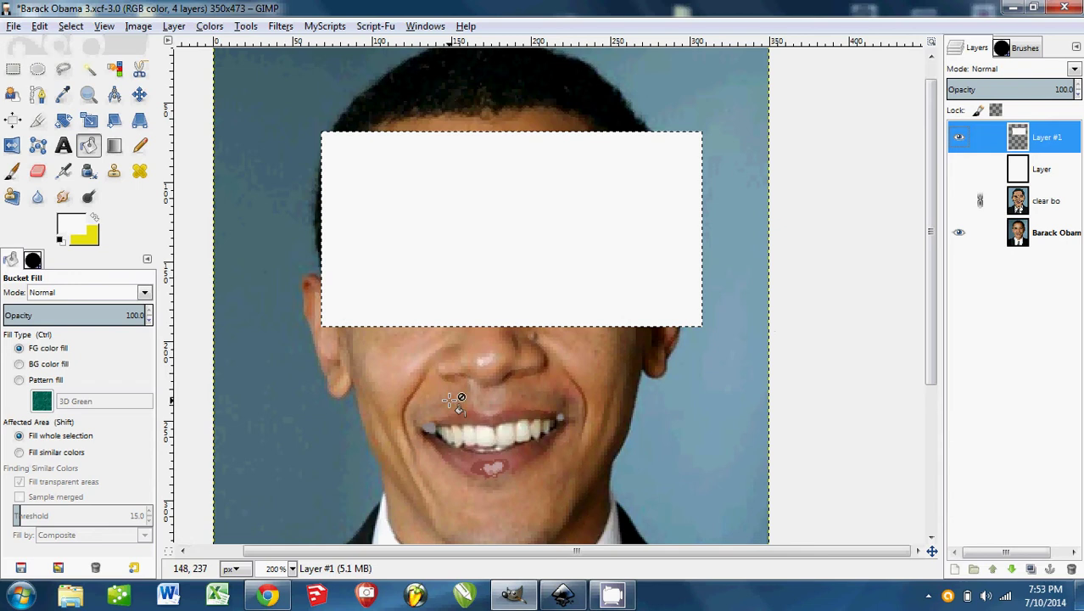
pyautogui.hotkey('ctrl', 'z')
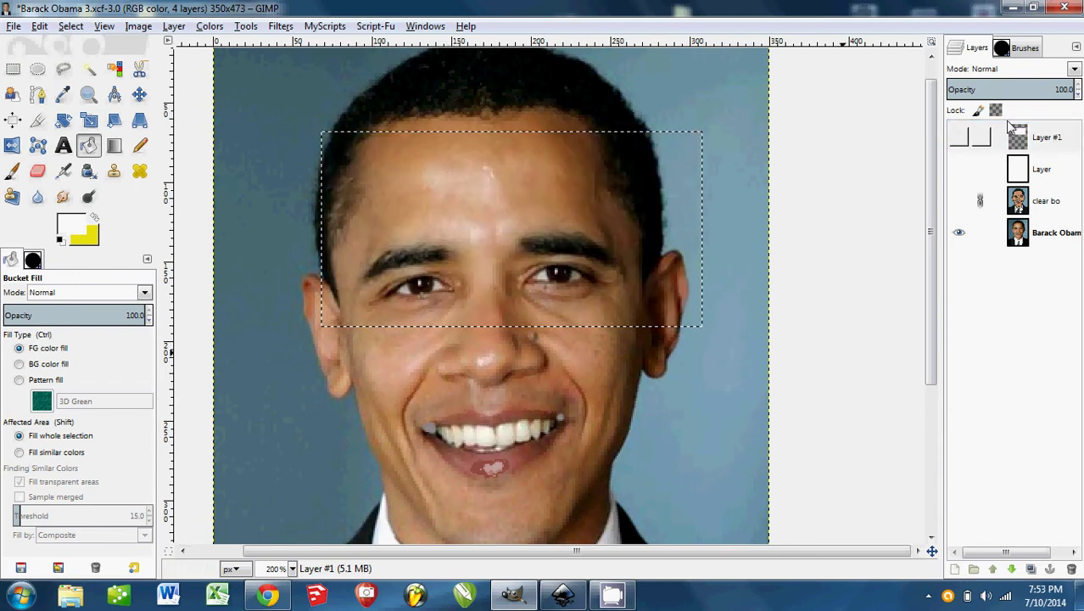
pyautogui.hotkey('ctrl', 'y')
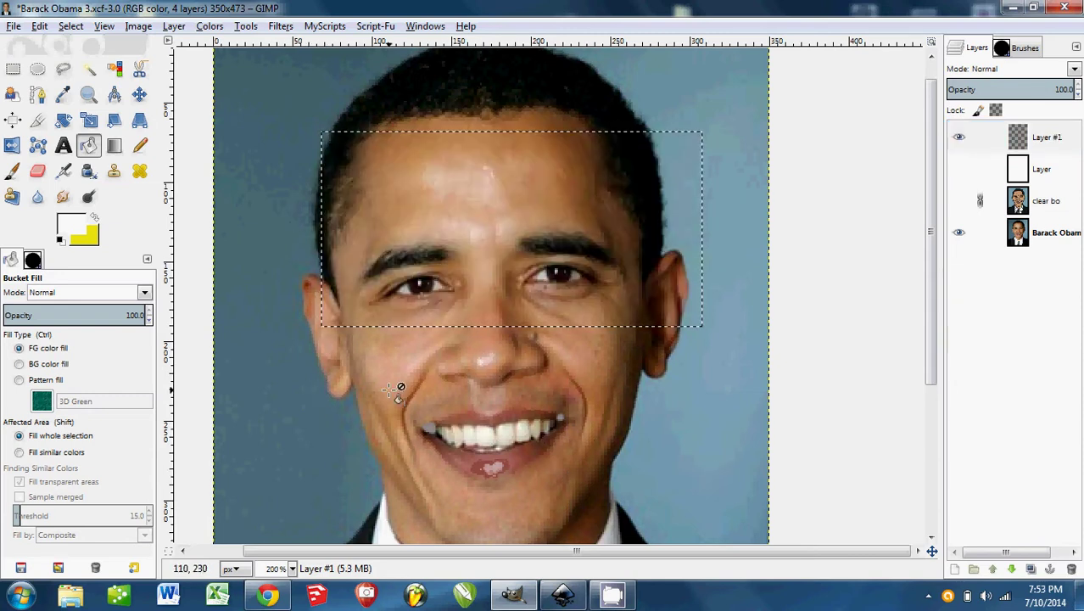
# Invert the selection, trial-fill the surroundings white, undo it, and invert back to the rectangle
pyautogui.click(68, 26)
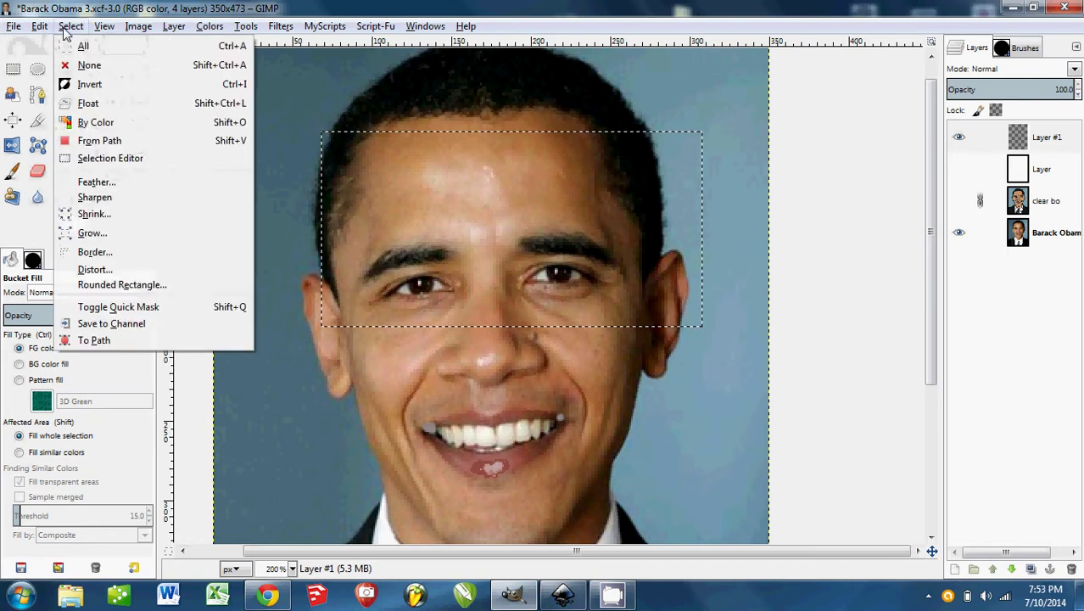
pyautogui.click(87, 85)
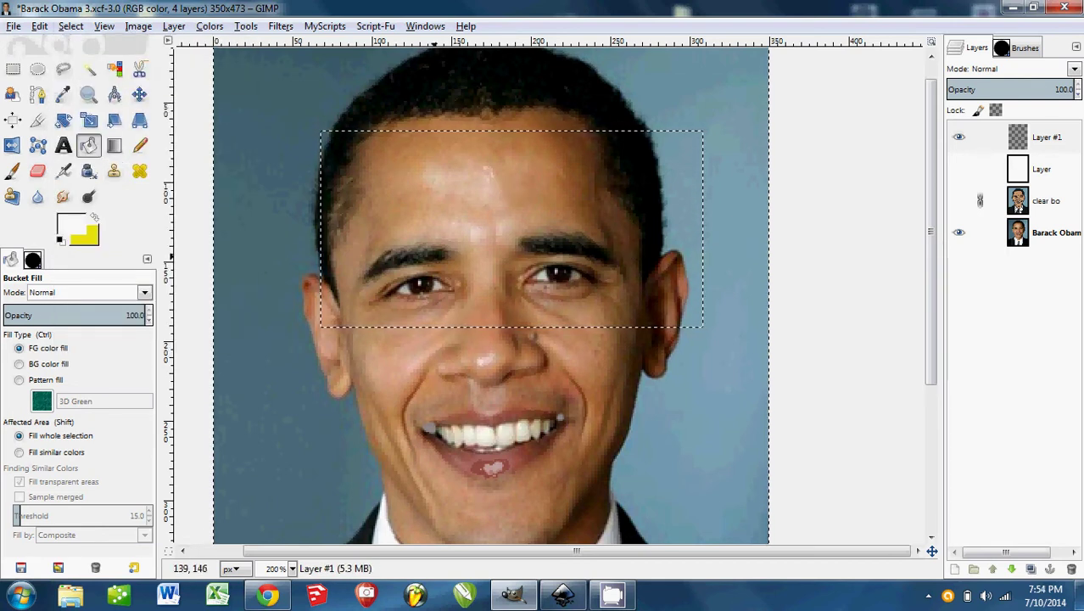
pyautogui.click(420, 383)
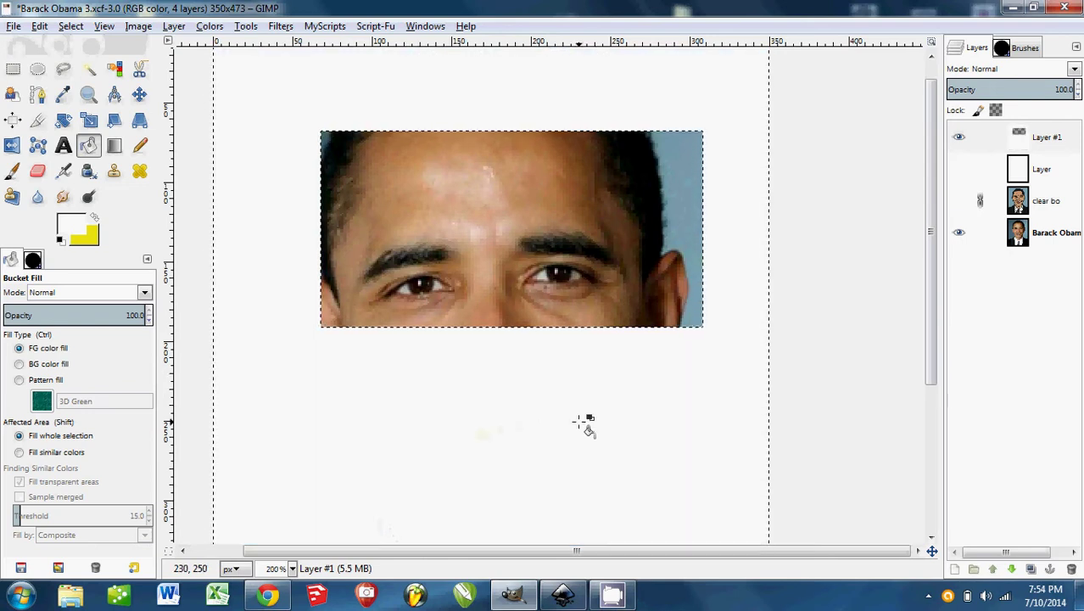
pyautogui.hotkey('ctrl', 'z')
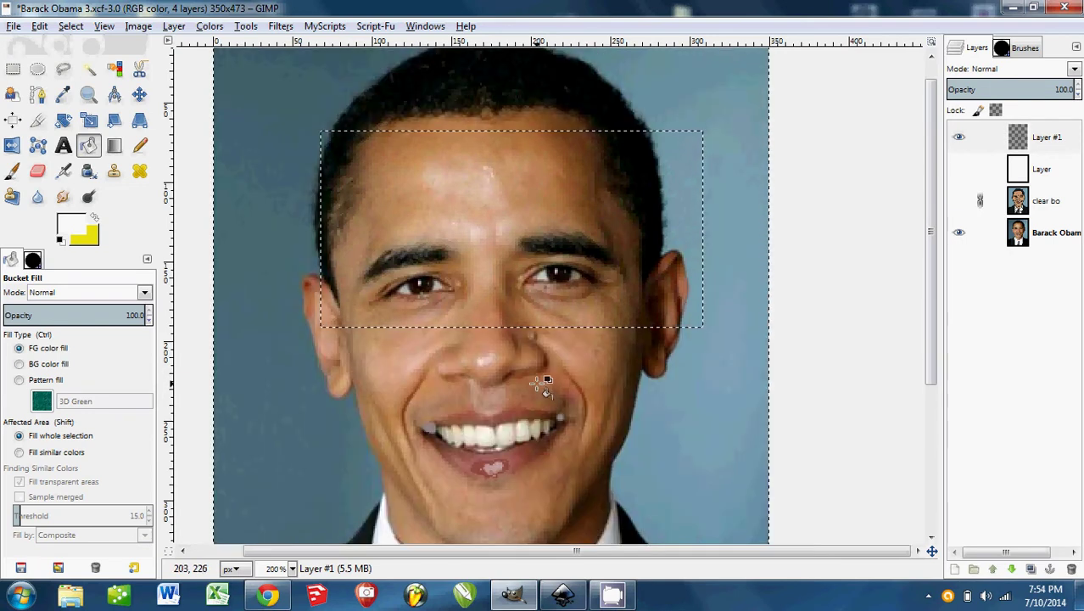
pyautogui.click(69, 26)
pyautogui.click(90, 84)
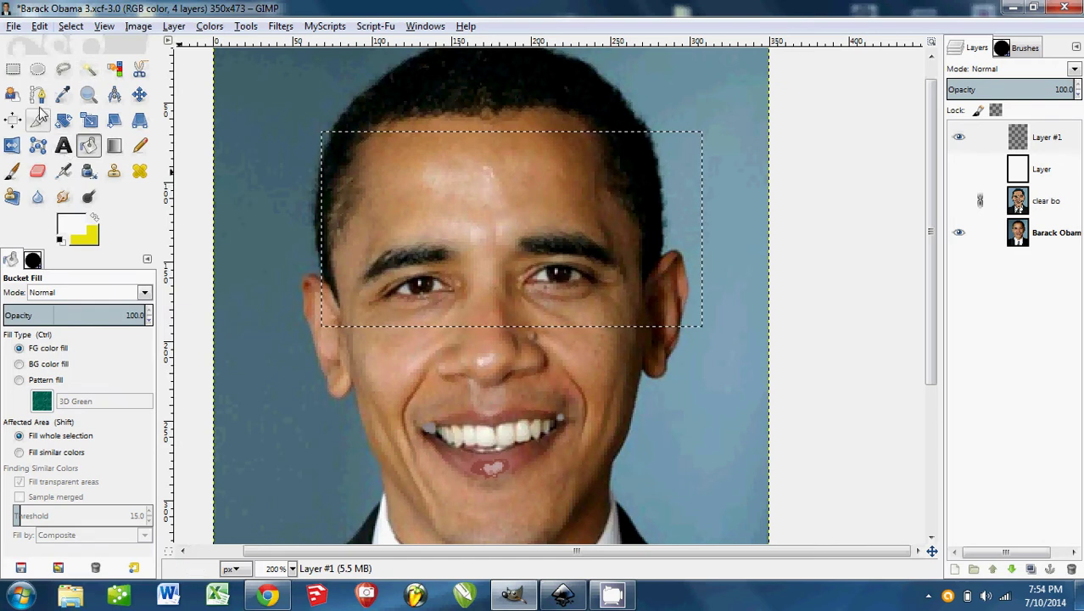
pyautogui.click(13, 70)
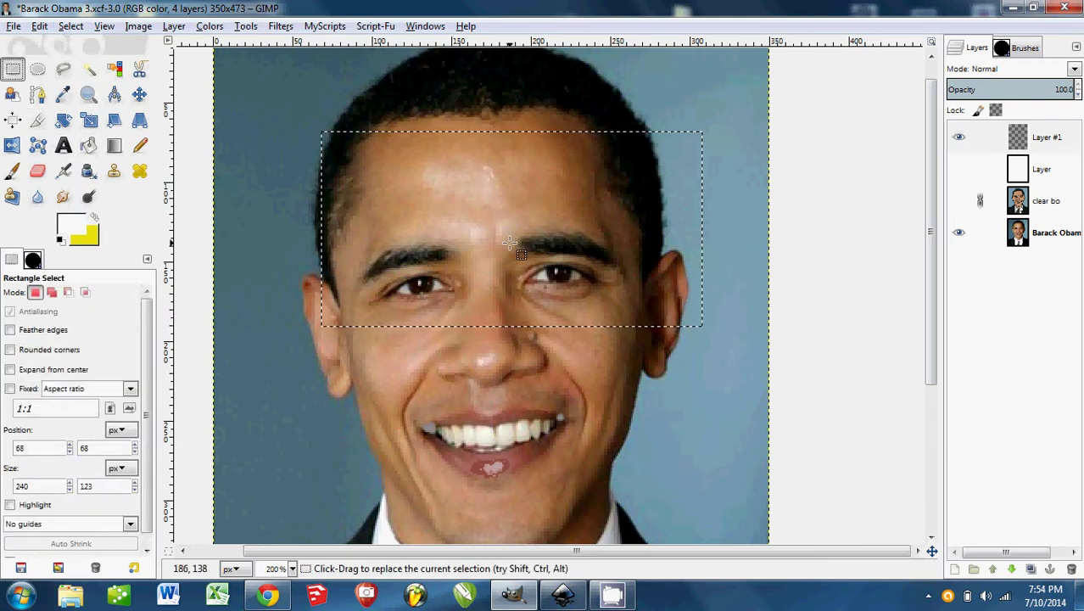
# Try rectangle, ellipse and freehand selections on the face, clearing each with Select None
pyautogui.moveTo(511, 245); pyautogui.dragTo(492, 273)
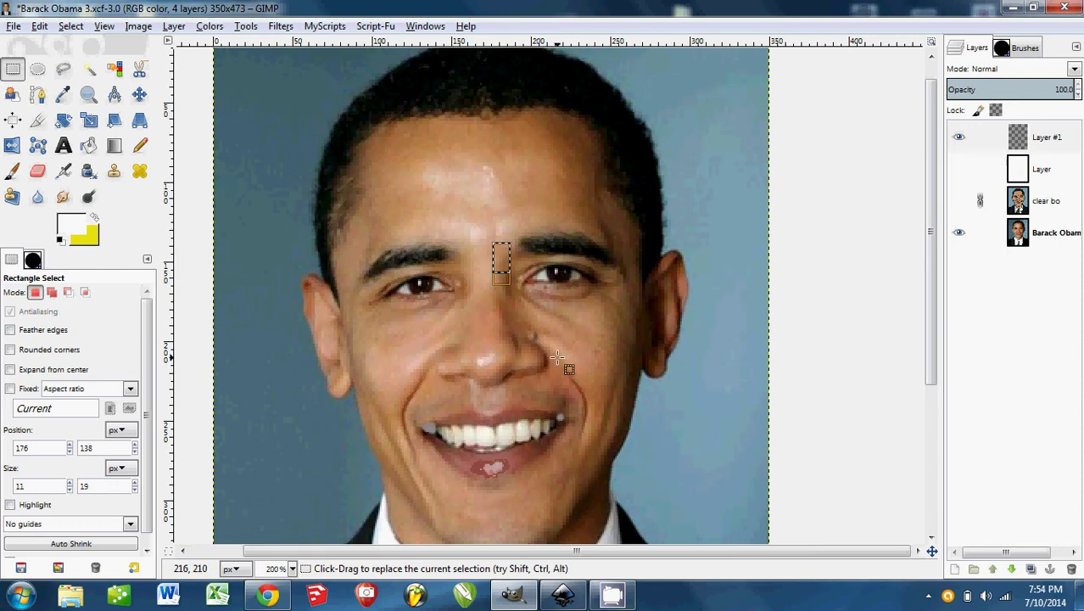
pyautogui.click(37, 70)
pyautogui.moveTo(396, 161); pyautogui.dragTo(499, 422)
pyautogui.moveTo(503, 306); pyautogui.dragTo(440, 286)
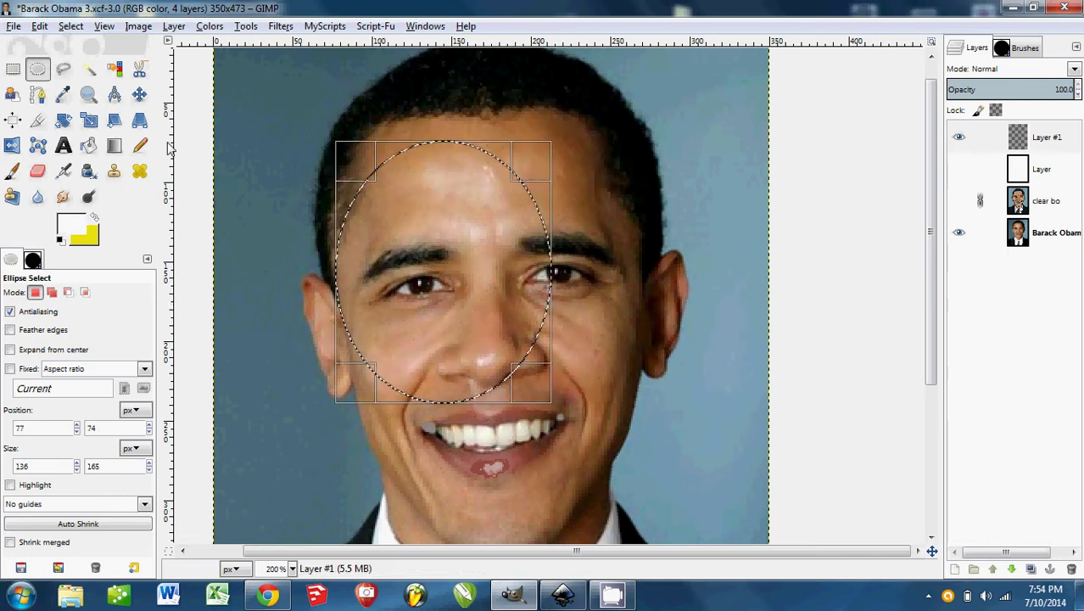
pyautogui.click(63, 68)
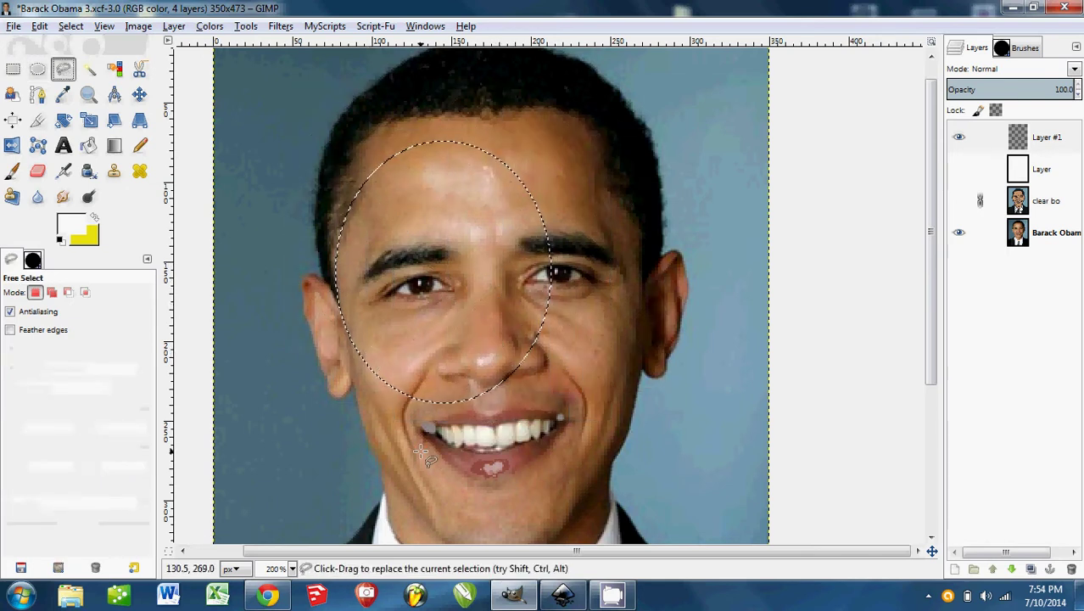
pyautogui.hotkey('ctrl', 'shift', 'a')
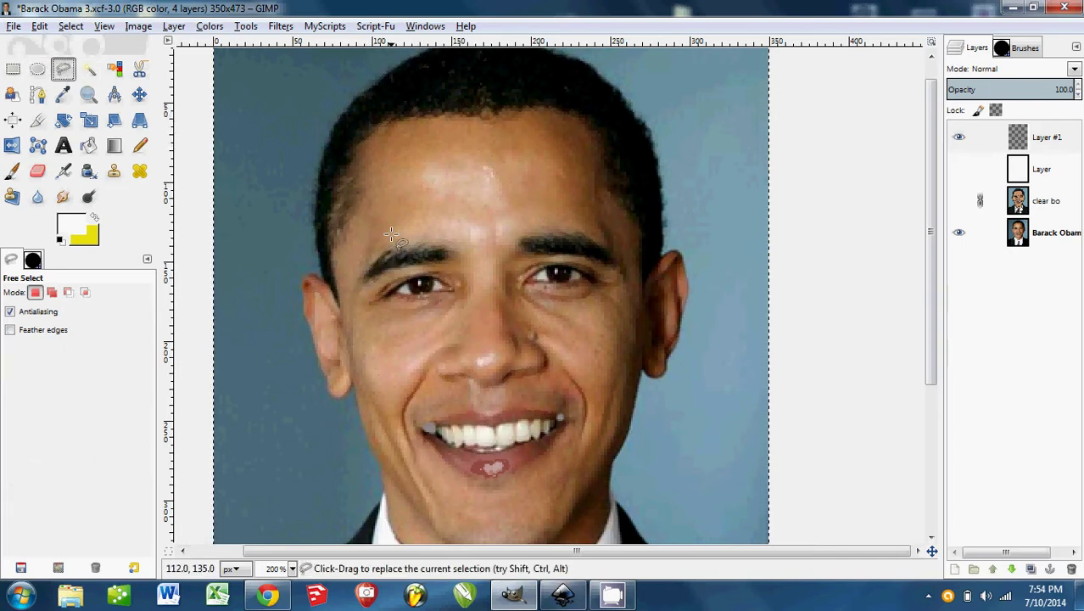
pyautogui.moveTo(391, 233)
pyautogui.mouseDown()
pyautogui.moveTo(407, 185)
pyautogui.moveTo(436, 198)
pyautogui.mouseUp()
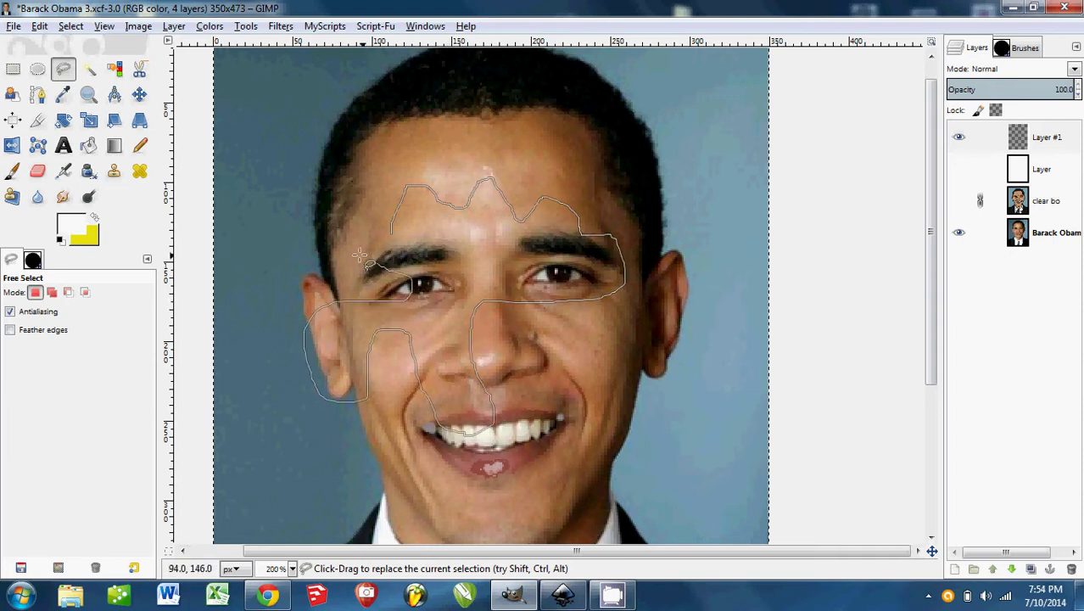
pyautogui.press('Return')
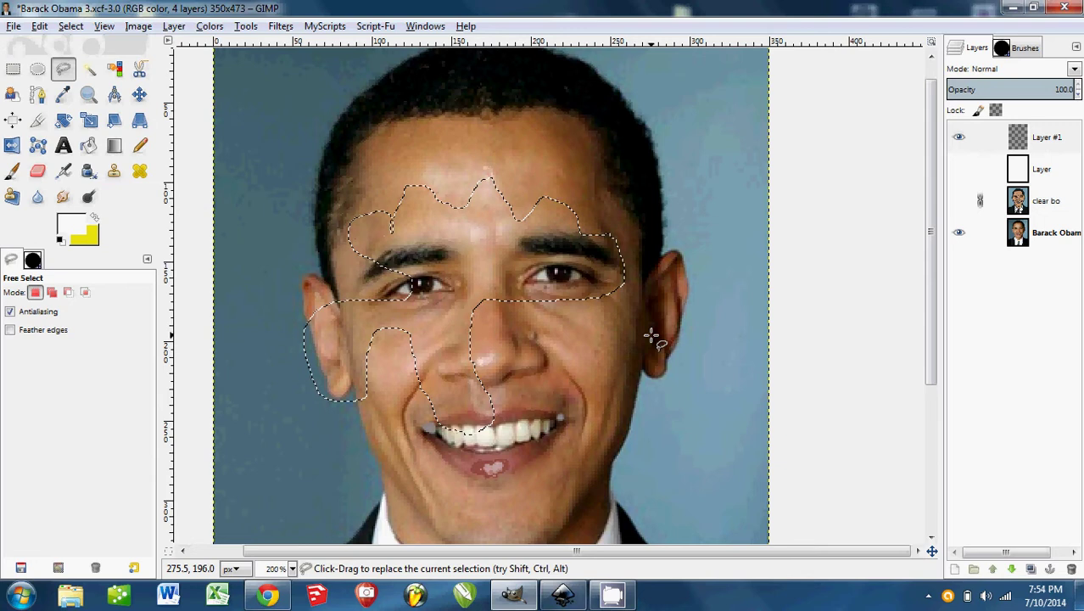
pyautogui.hotkey('ctrl', 'shift', 'a')
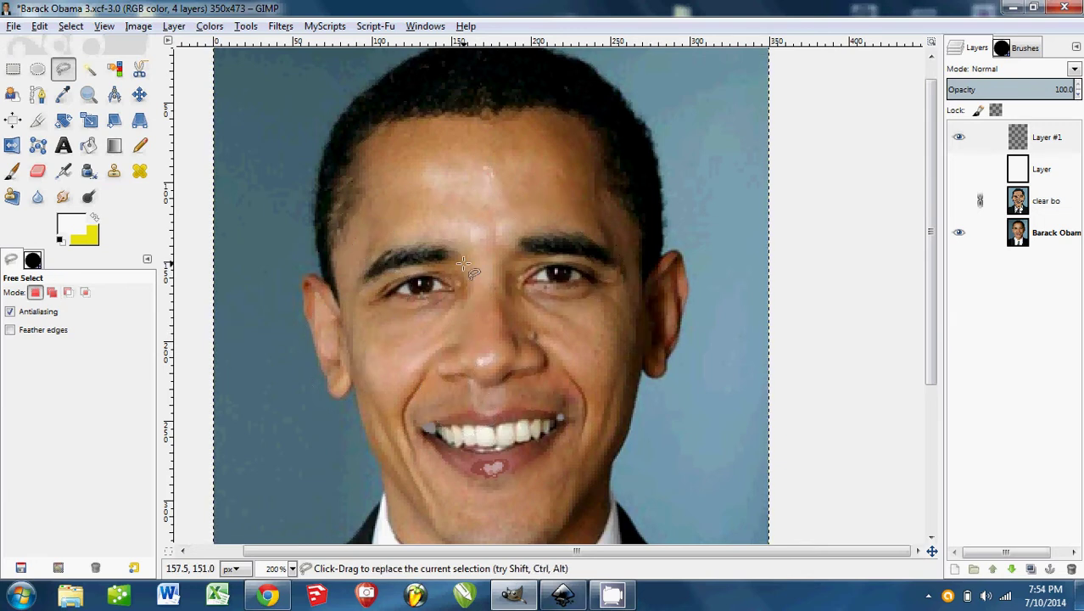
# Use Fuzzy Select on the original photo layer to select the hair by colour
pyautogui.click(93, 75)
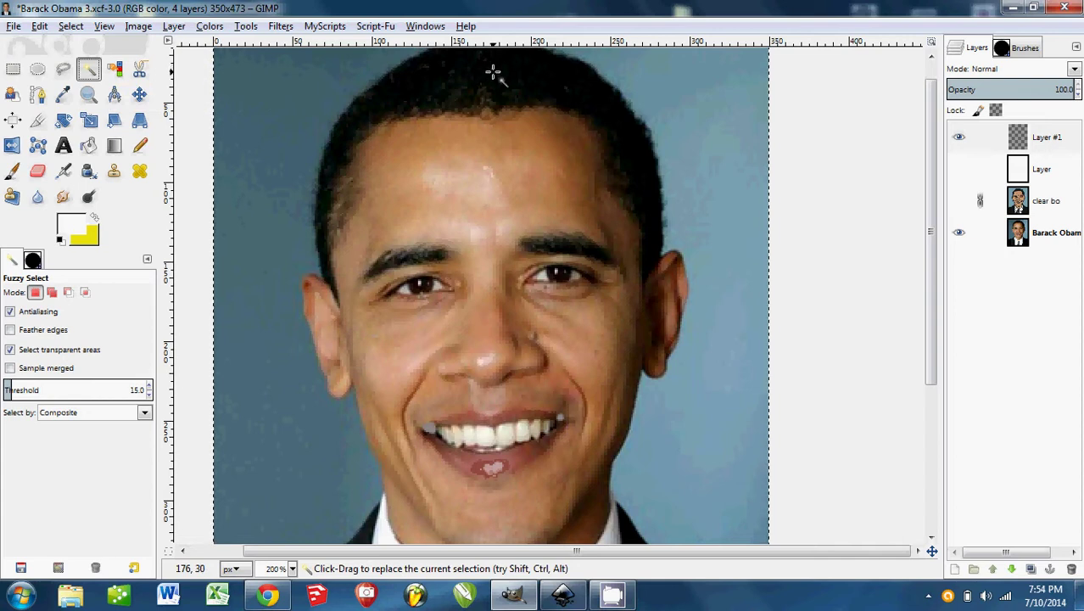
pyautogui.press('ctrl')
pyautogui.scroll(2, 494, 140)
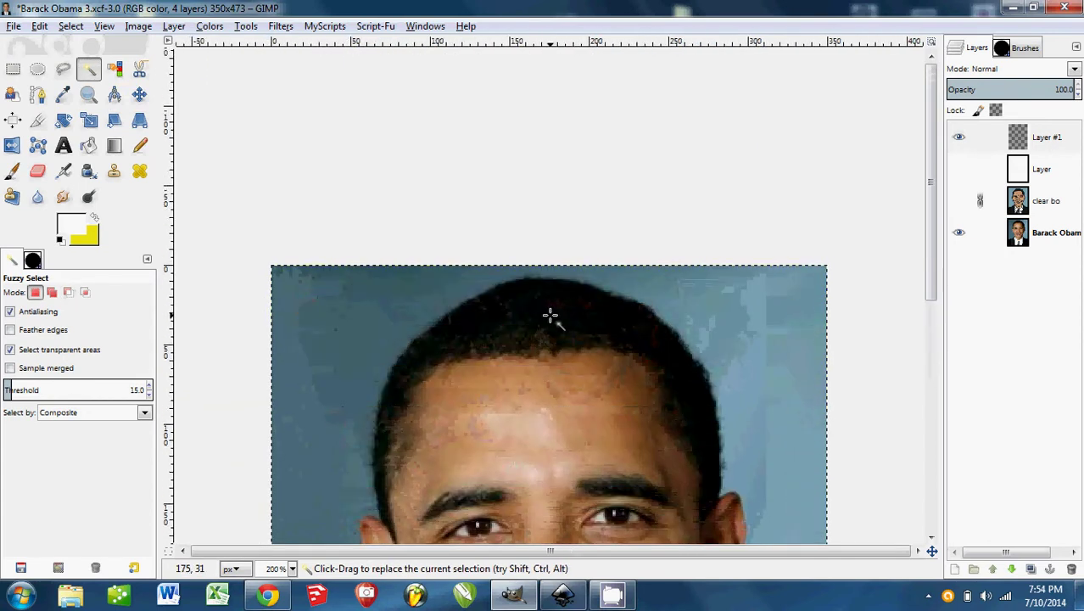
pyautogui.scroll(-3, 544, 327)
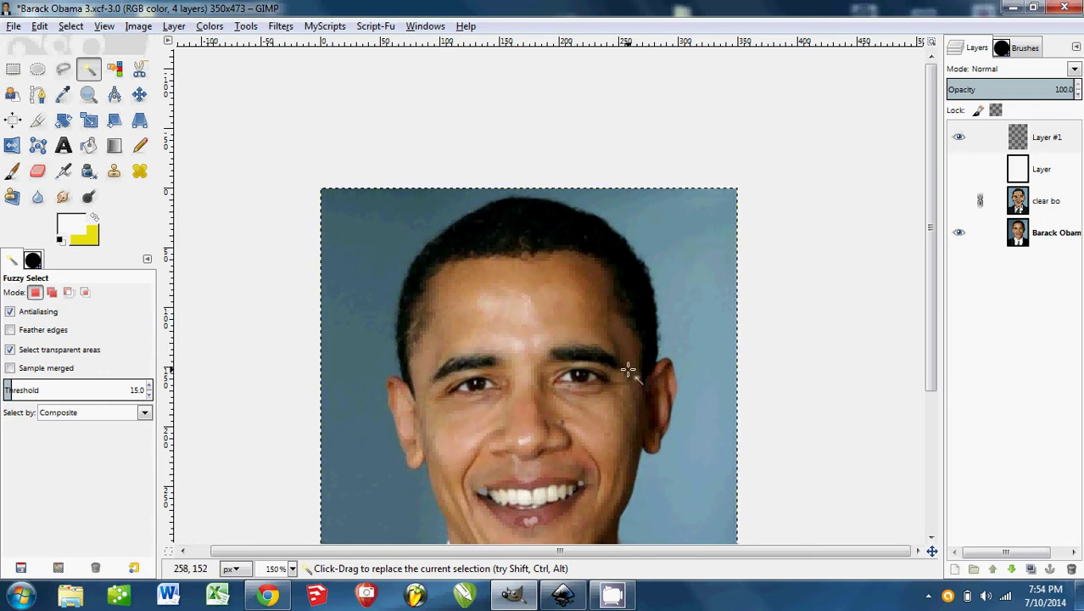
pyautogui.click(1053, 235)
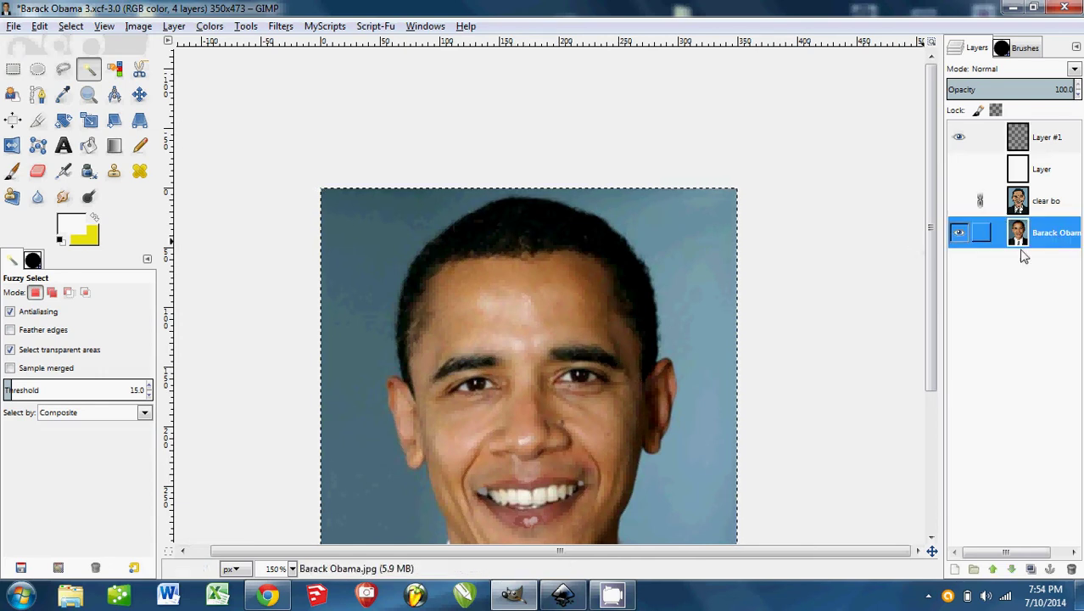
pyautogui.click(530, 217)
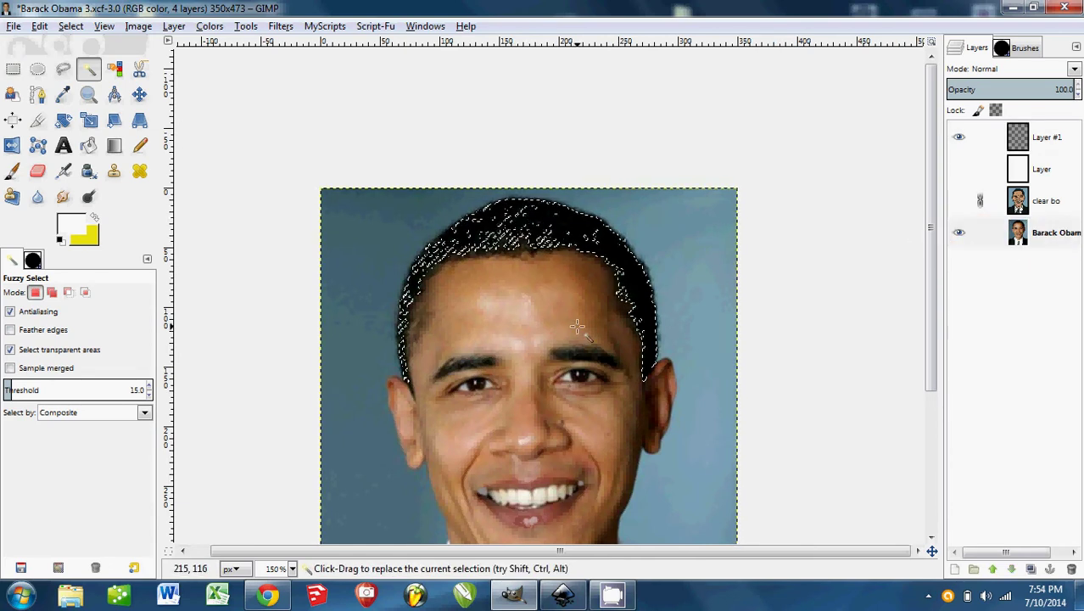
# Raise the Fuzzy Select threshold to 36.9, then 96.9, and select the forehead skin
pyautogui.scroll(2, 509, 233)
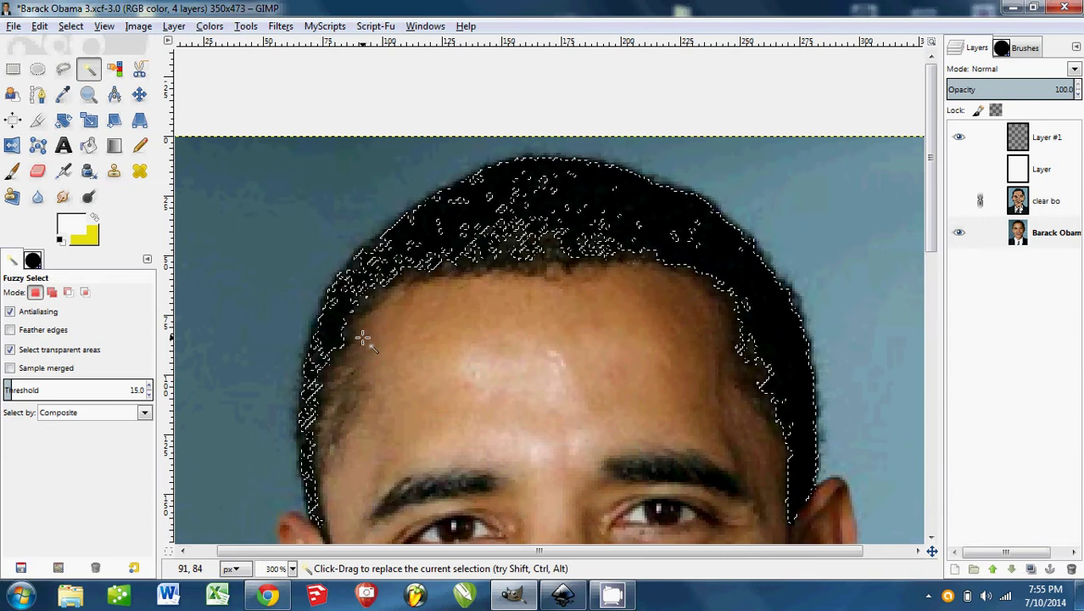
pyautogui.moveTo(7, 390); pyautogui.dragTo(57, 391)
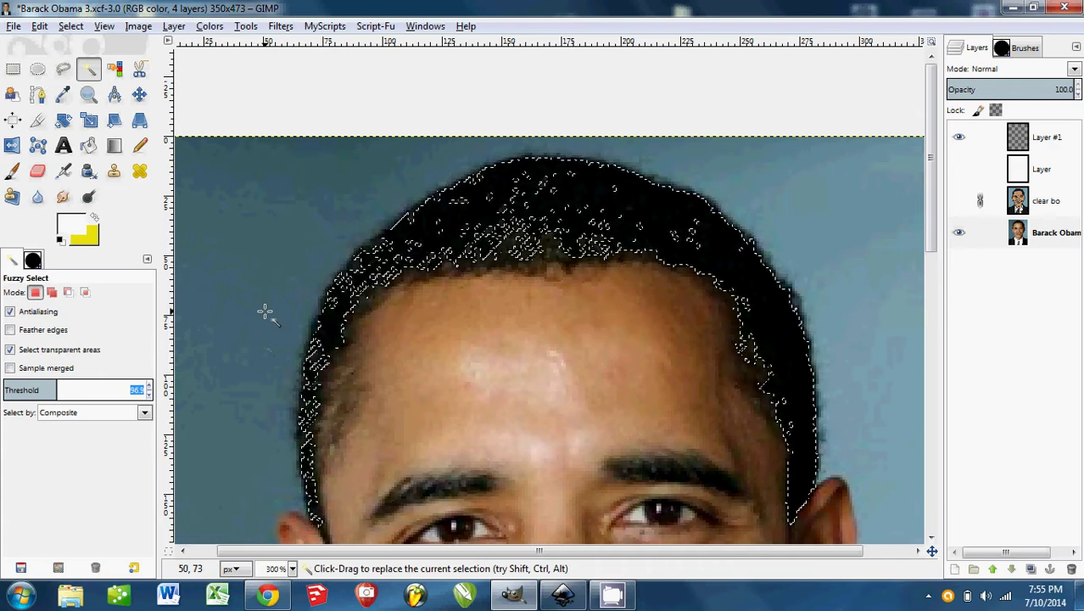
pyautogui.moveTo(265, 312); pyautogui.dragTo(342, 415)
pyautogui.press('Escape')
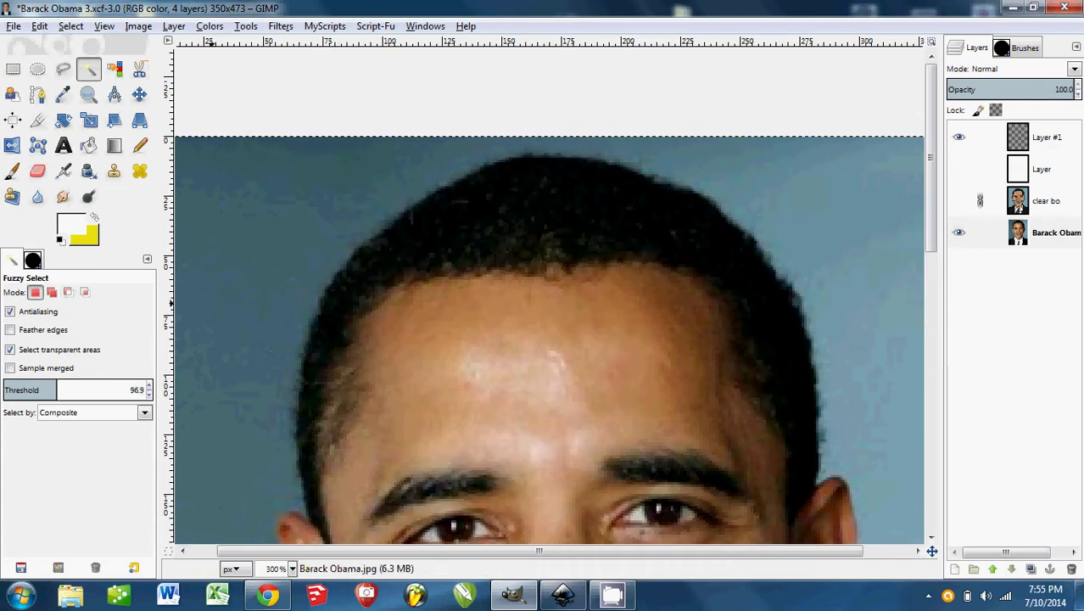
pyautogui.moveTo(60, 386)
pyautogui.mouseDown()
pyautogui.moveTo(124, 386)
pyautogui.moveTo(61, 389)
pyautogui.mouseUp()
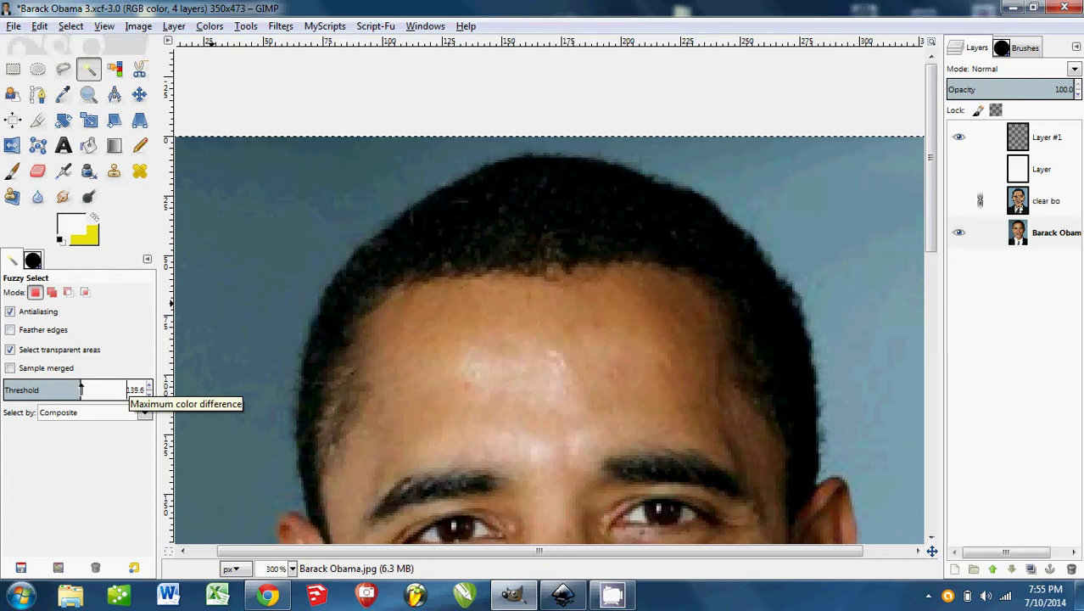
pyautogui.click(587, 314)
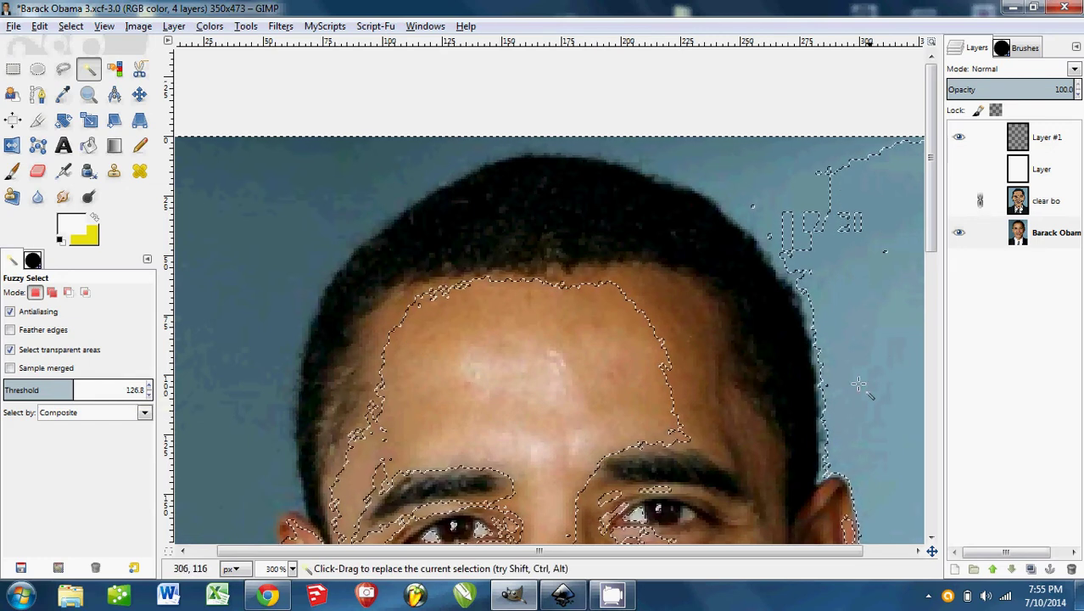
# Lower the threshold to 7.1 and select the dark hair on top of the head
pyautogui.click(10, 388)
pyautogui.click(7, 388)
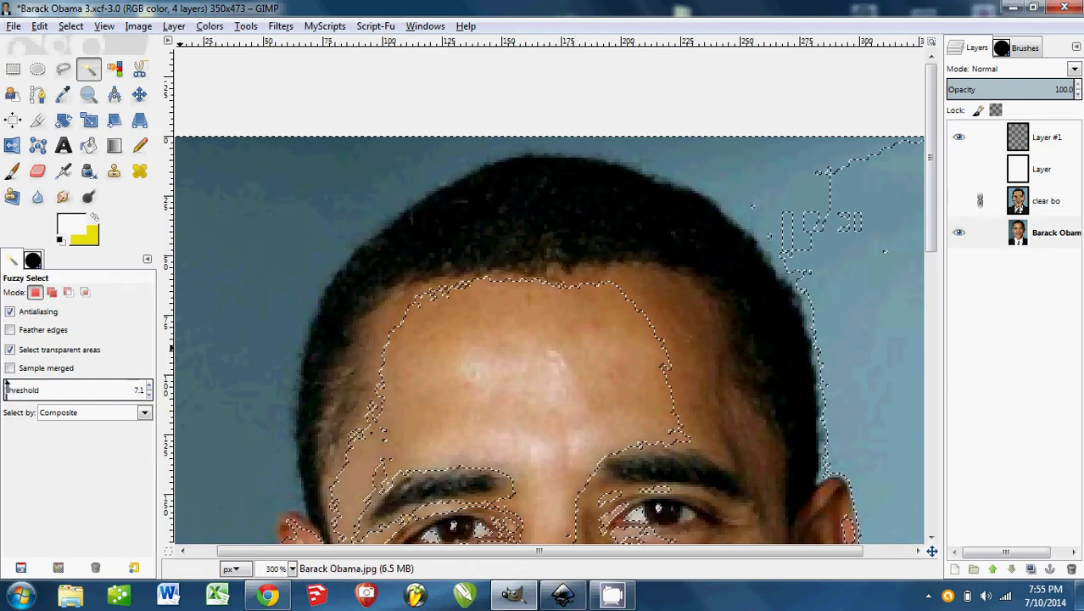
pyautogui.click(550, 394)
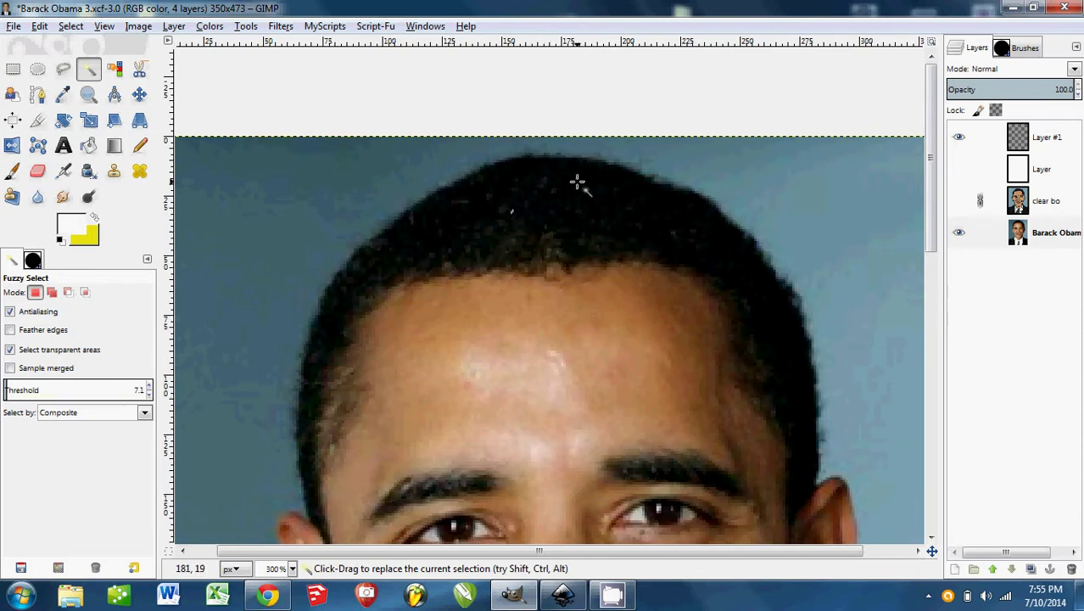
pyautogui.moveTo(504, 229); pyautogui.dragTo(458, 265)
pyautogui.click(603, 197)
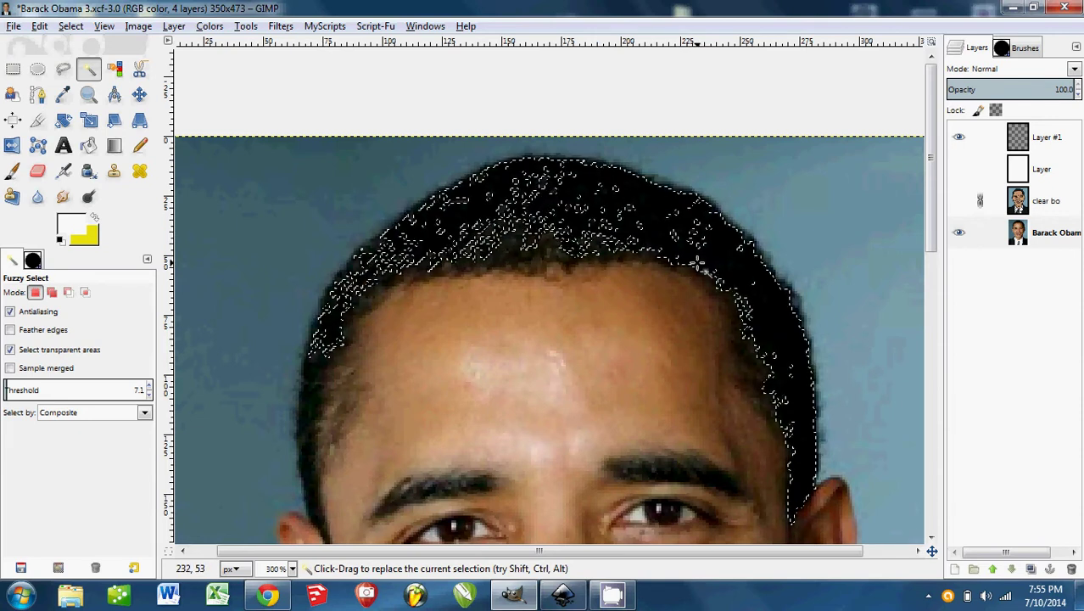
# Set Fuzzy Select to Add mode and add more of the left hairline to the selection
pyautogui.click(52, 292)
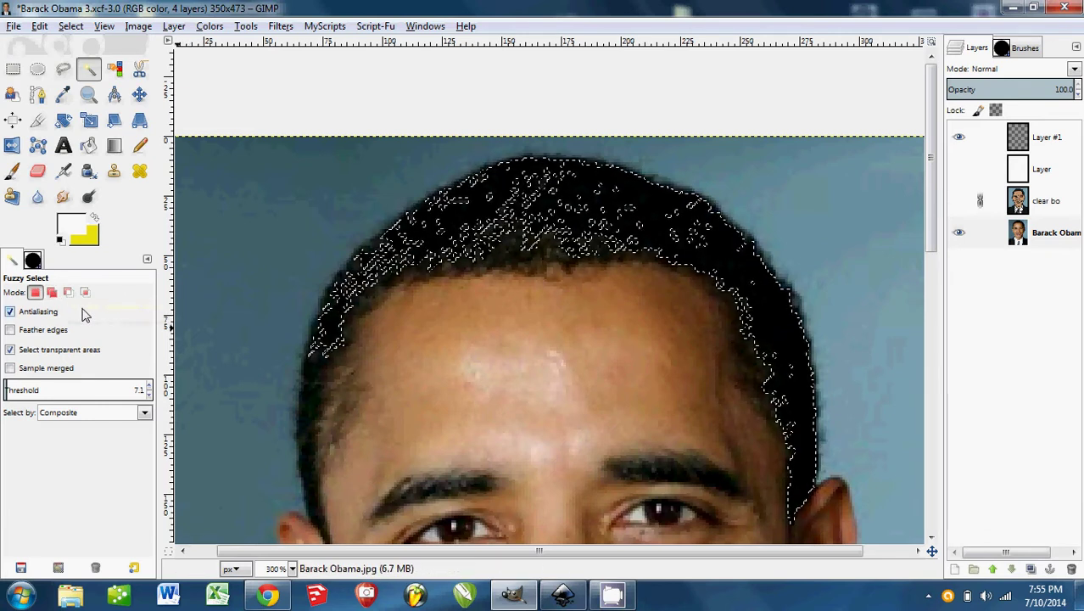
pyautogui.press('shift')
pyautogui.press('shift')
pyautogui.press('shift')
pyautogui.press('shift')
pyautogui.press('shift')
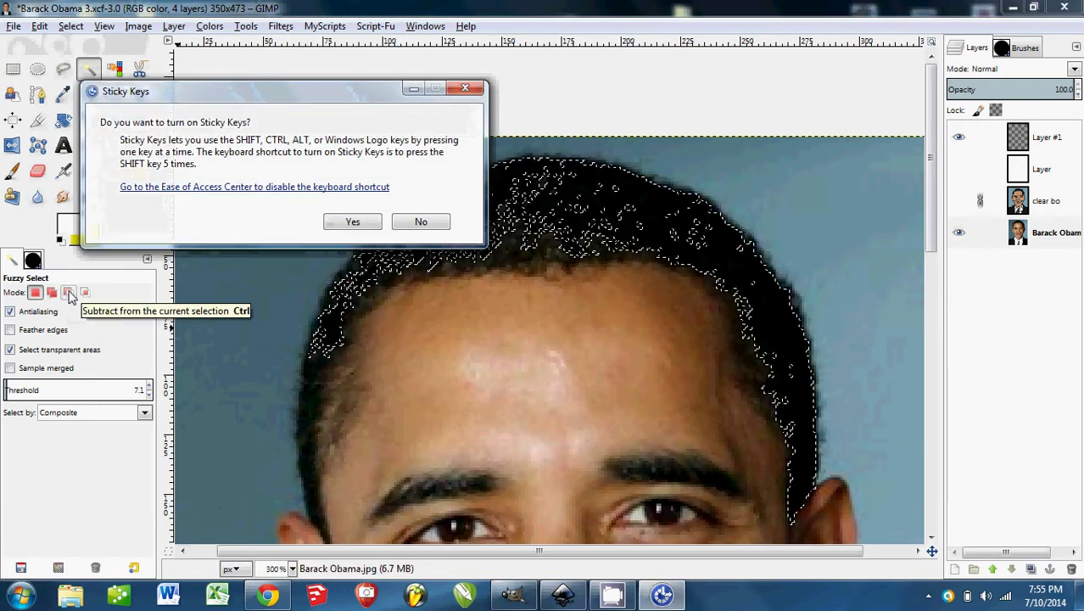
pyautogui.click(417, 223)
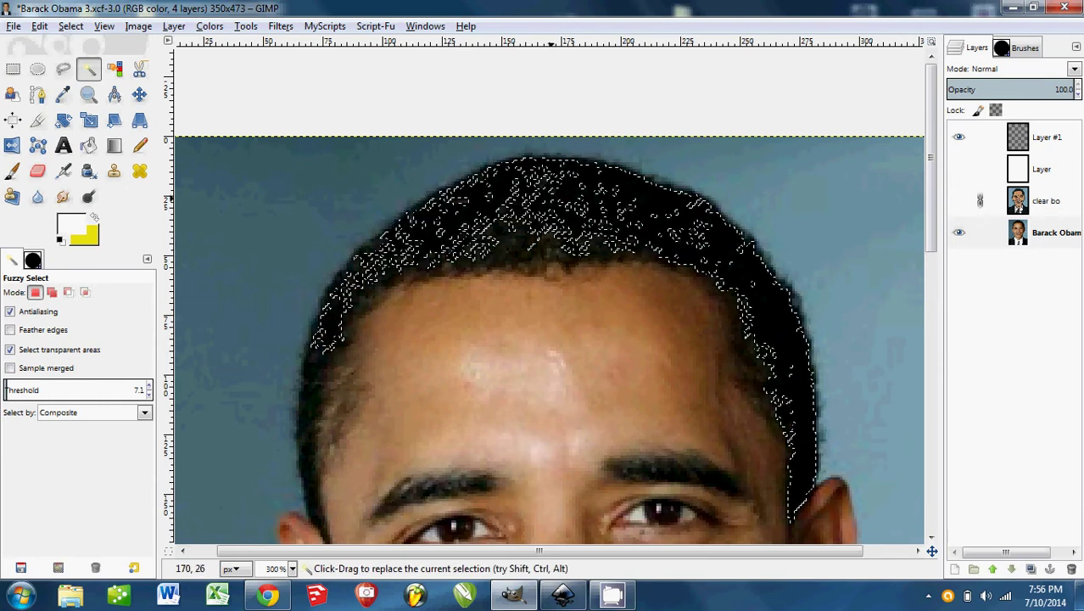
pyautogui.keyDown('shift'); pyautogui.click(520, 287); pyautogui.keyUp('shift')
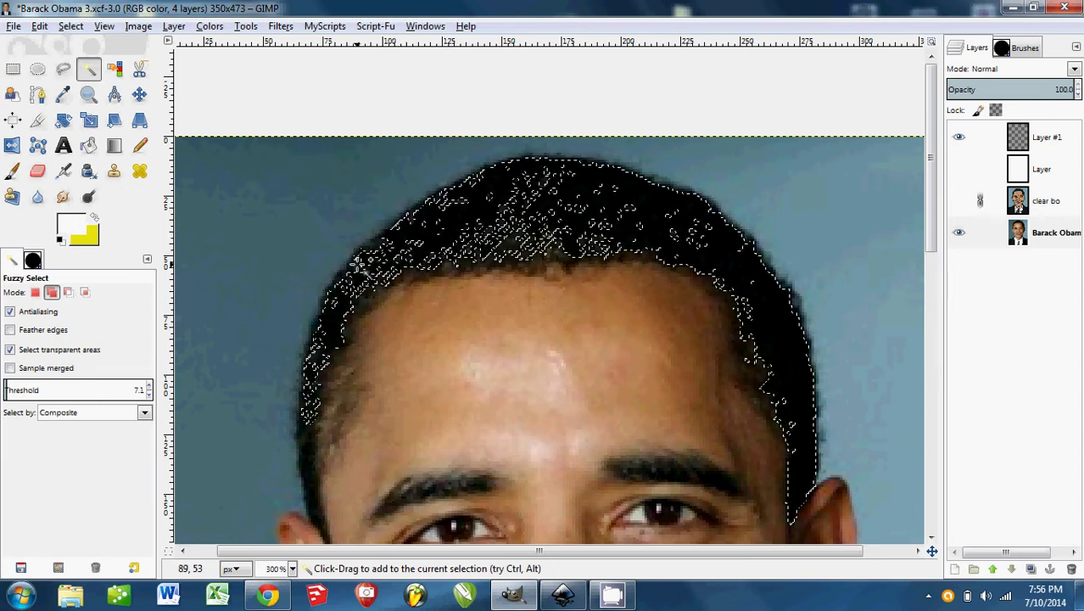
# Zoom in and add more hair near the upper and left hairline to the selection
pyautogui.click(339, 332)
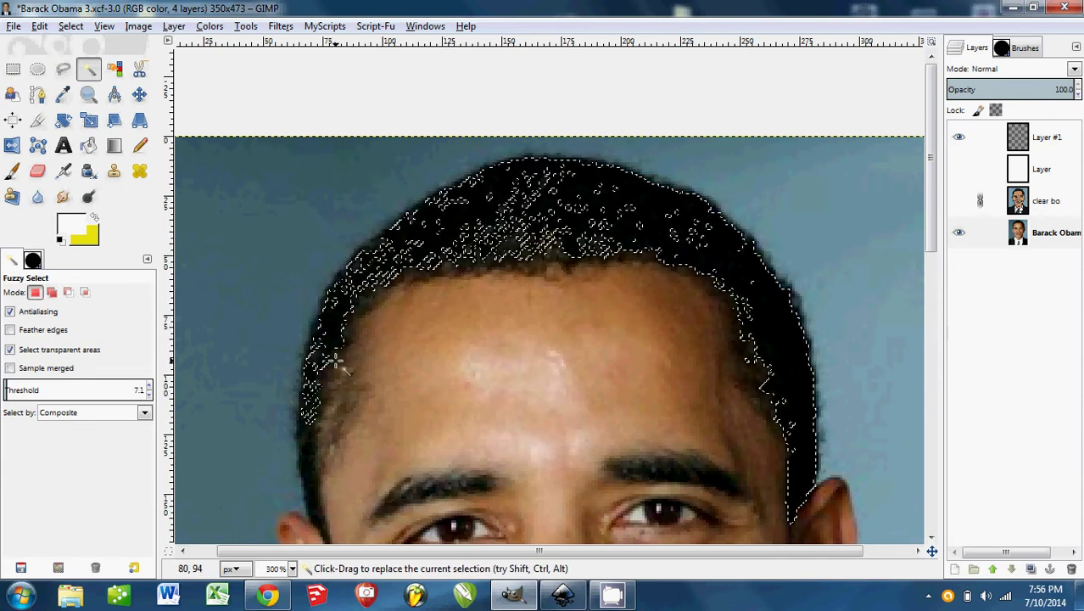
pyautogui.keyDown('ctrl'); pyautogui.scroll(2, 327, 335); pyautogui.keyUp('ctrl')
pyautogui.keyDown('ctrl'); pyautogui.scroll(2, 328, 335); pyautogui.keyUp('ctrl')
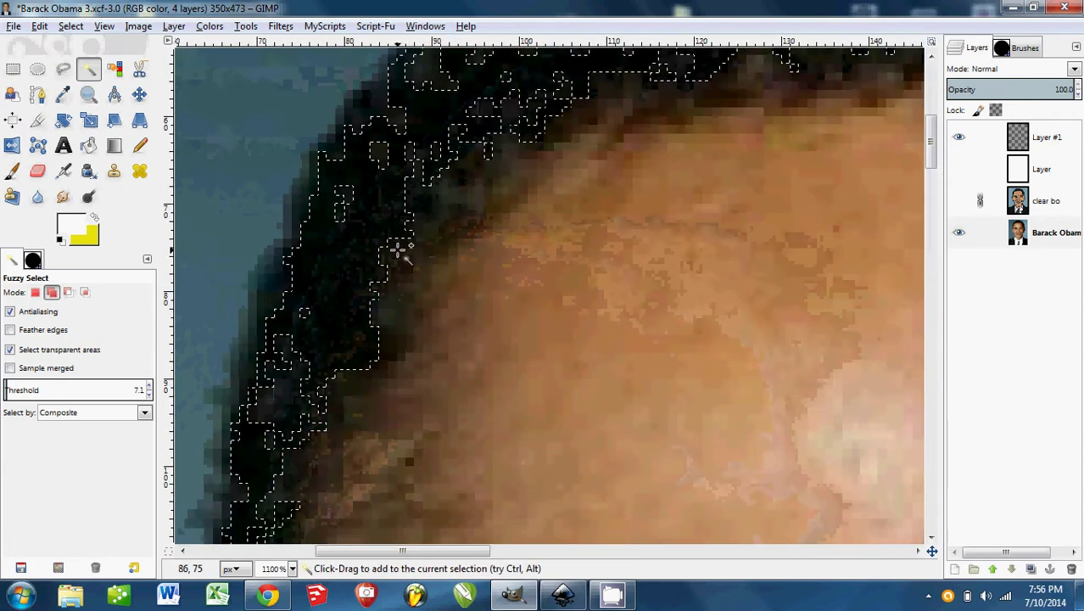
pyautogui.keyDown('shift'); pyautogui.click(479, 163); pyautogui.keyUp('shift')
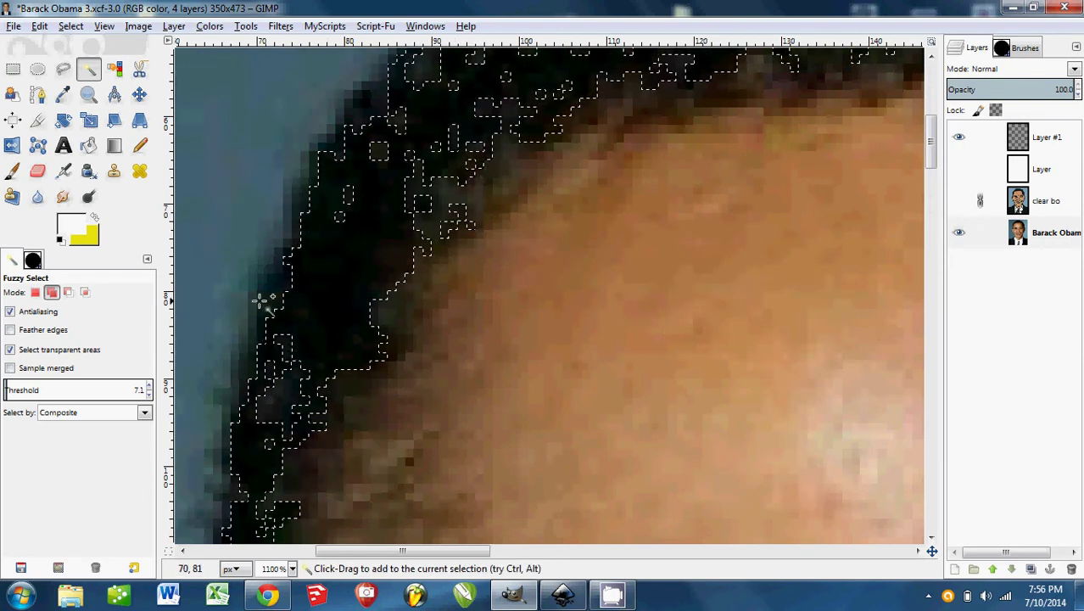
pyautogui.keyDown('shift'); pyautogui.click(309, 210); pyautogui.keyUp('shift')
pyautogui.keyDown('shift'); pyautogui.click(297, 201); pyautogui.keyUp('shift')
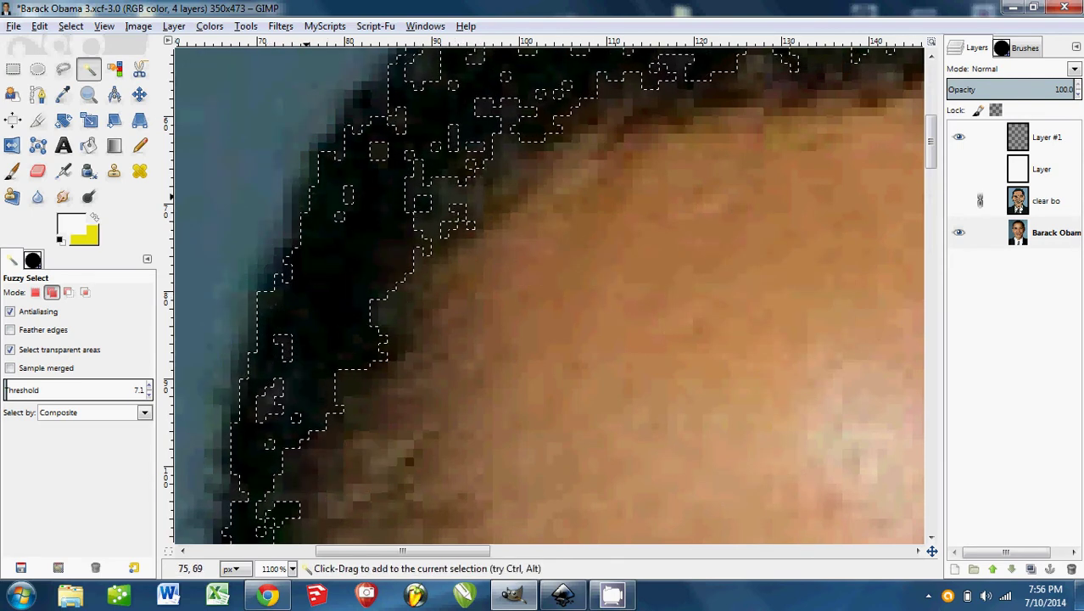
pyautogui.keyDown('shift'); pyautogui.click(284, 263); pyautogui.keyUp('shift')
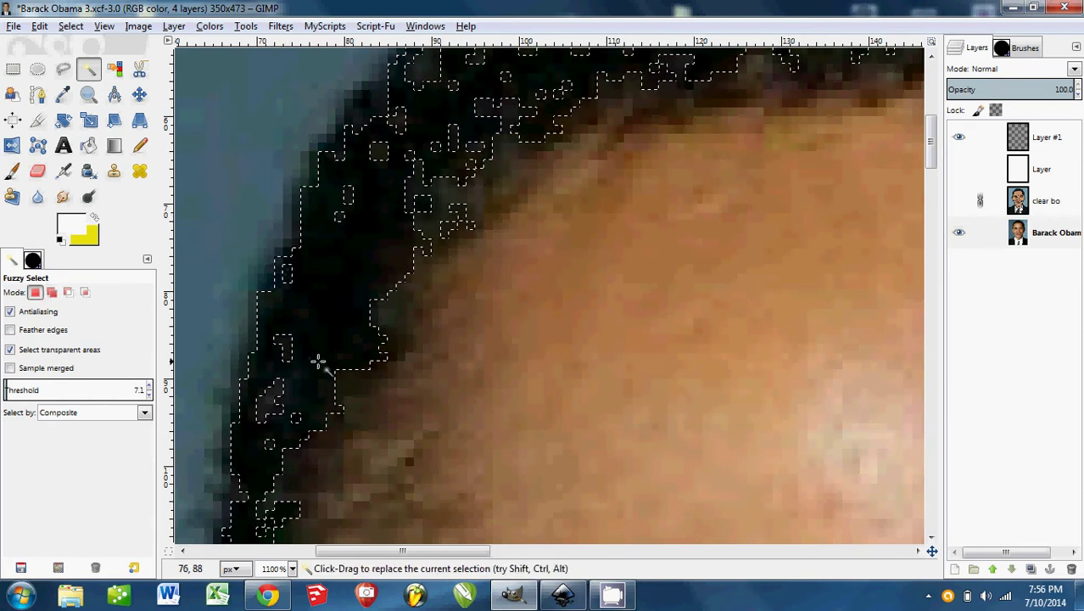
# Clear the hair selection so nothing is selected
pyautogui.scroll(-6, 437, 343)
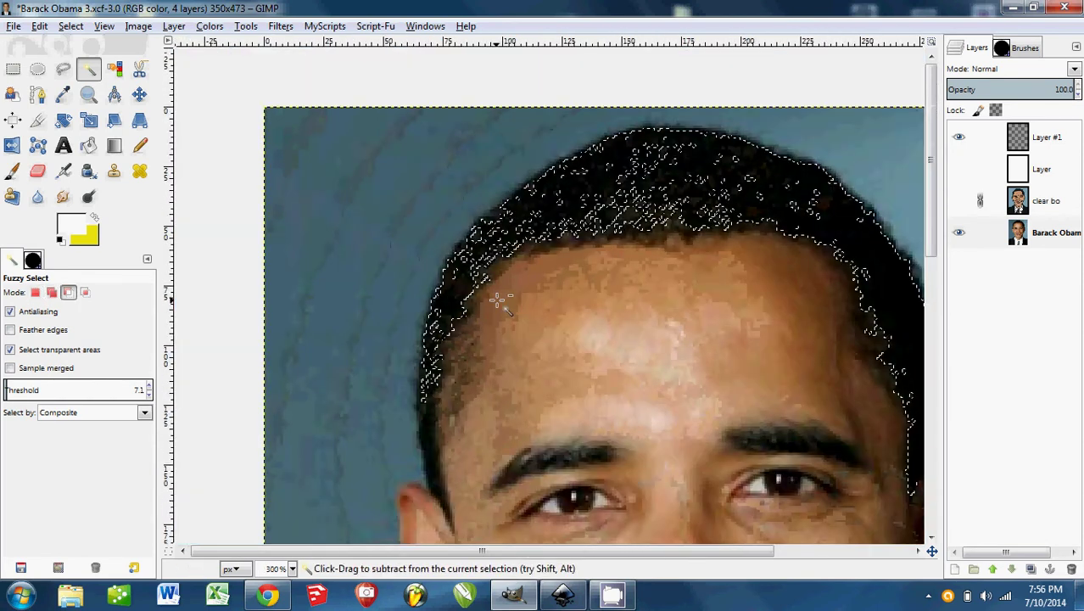
pyautogui.hscroll(1, 560, 337)
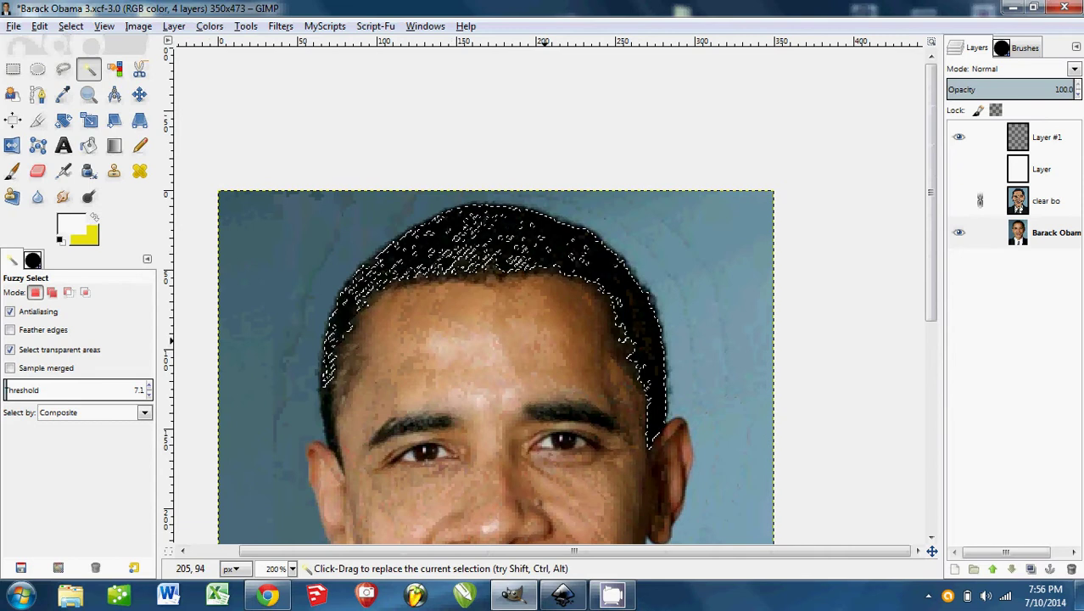
pyautogui.press('ctrl')
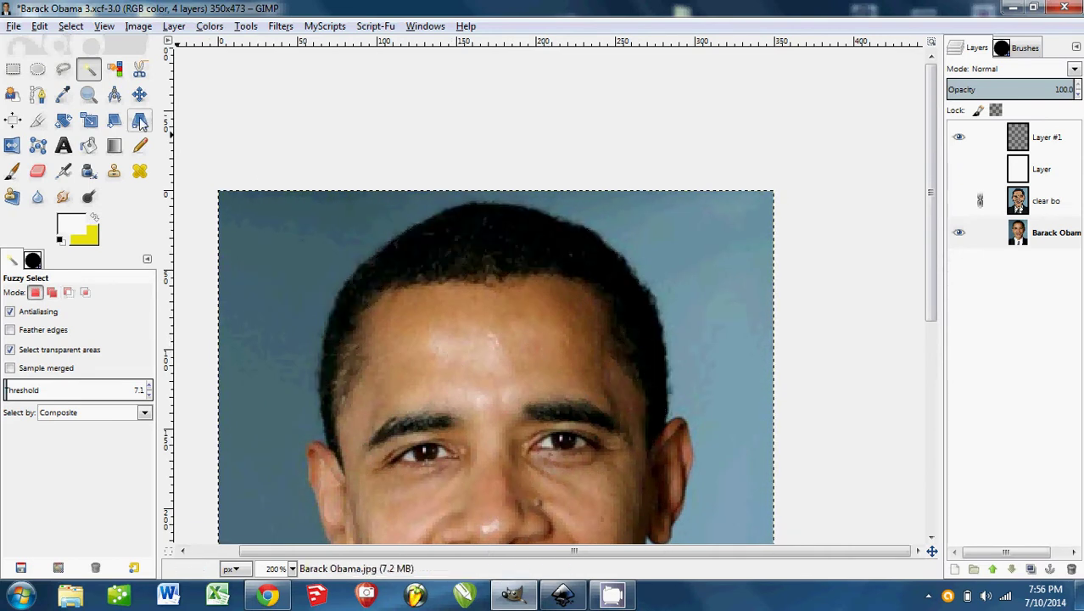
# Select all dark hair-coloured areas with Select by Color, then clear that selection
pyautogui.click(114, 69)
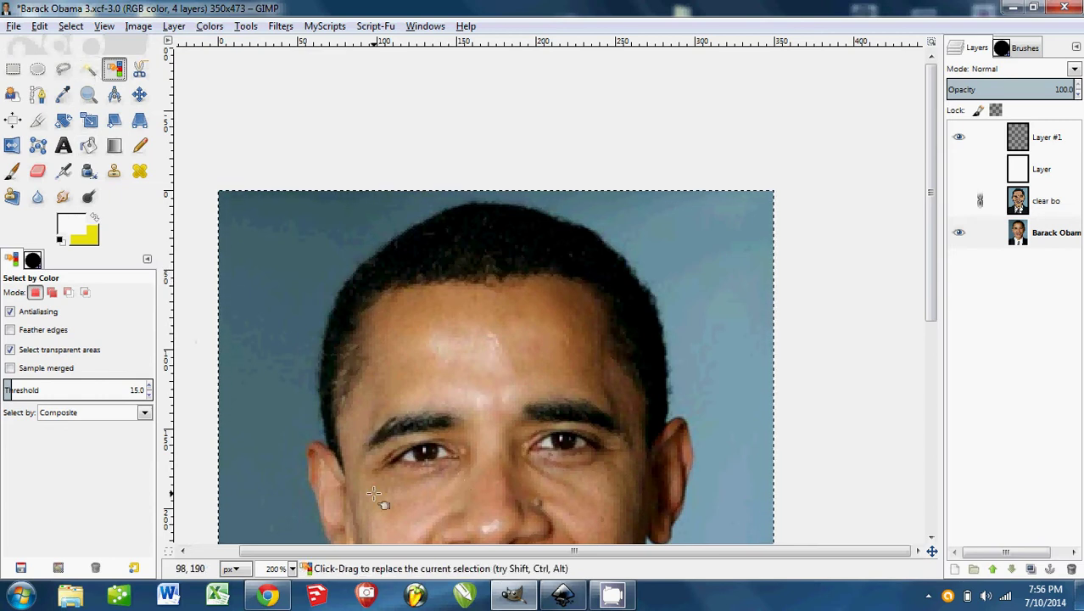
pyautogui.click(459, 246)
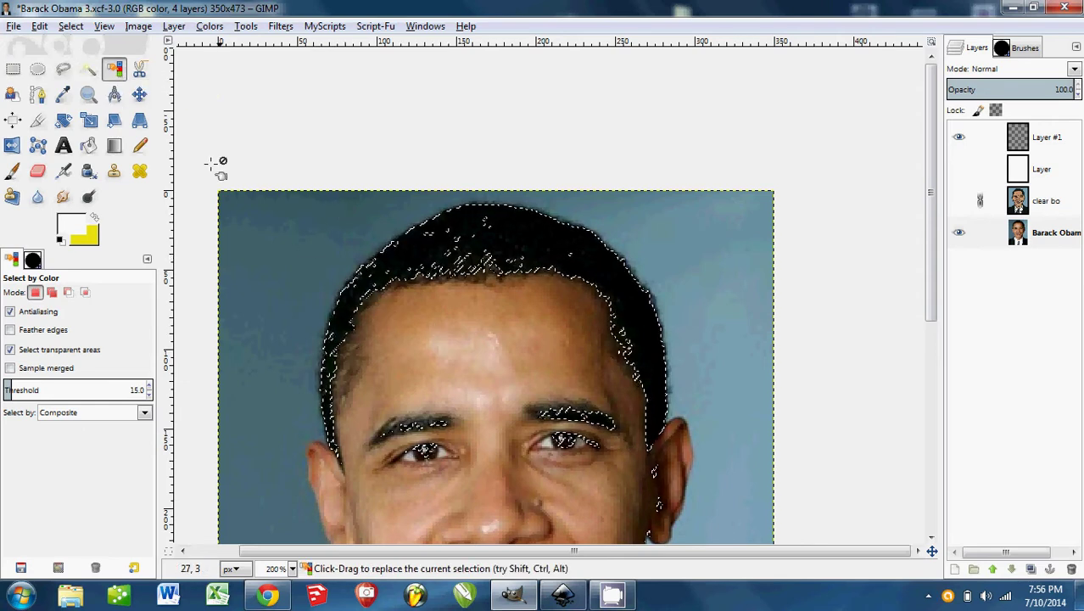
pyautogui.hotkey('ctrl', 'shift', 'a')
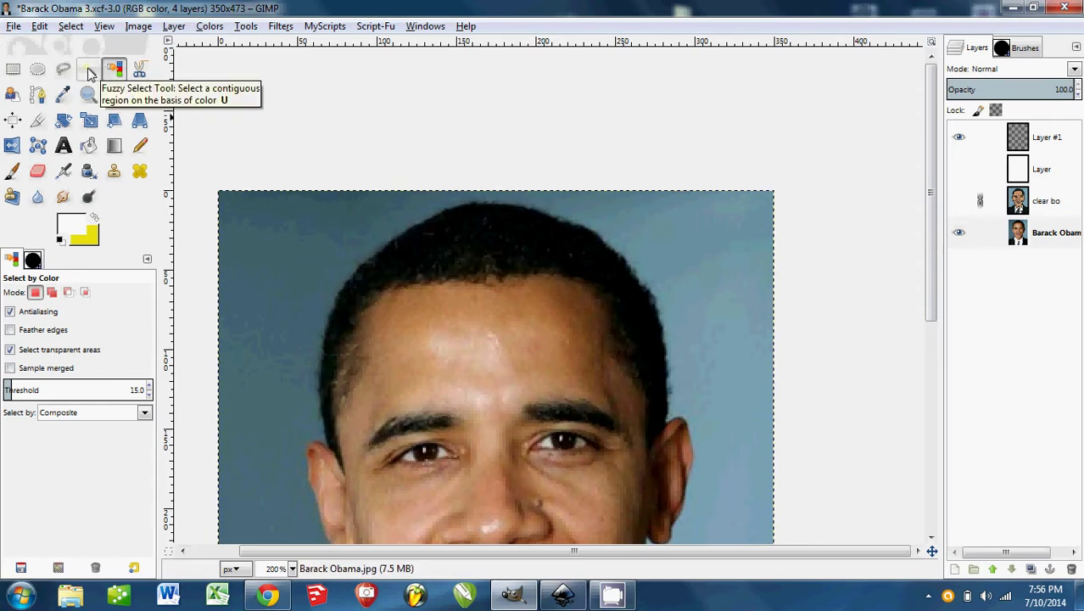
# Select the hair with Fuzzy Select, then switch back to Select by Color at threshold 15.0
pyautogui.click(88, 69)
pyautogui.click(528, 230)
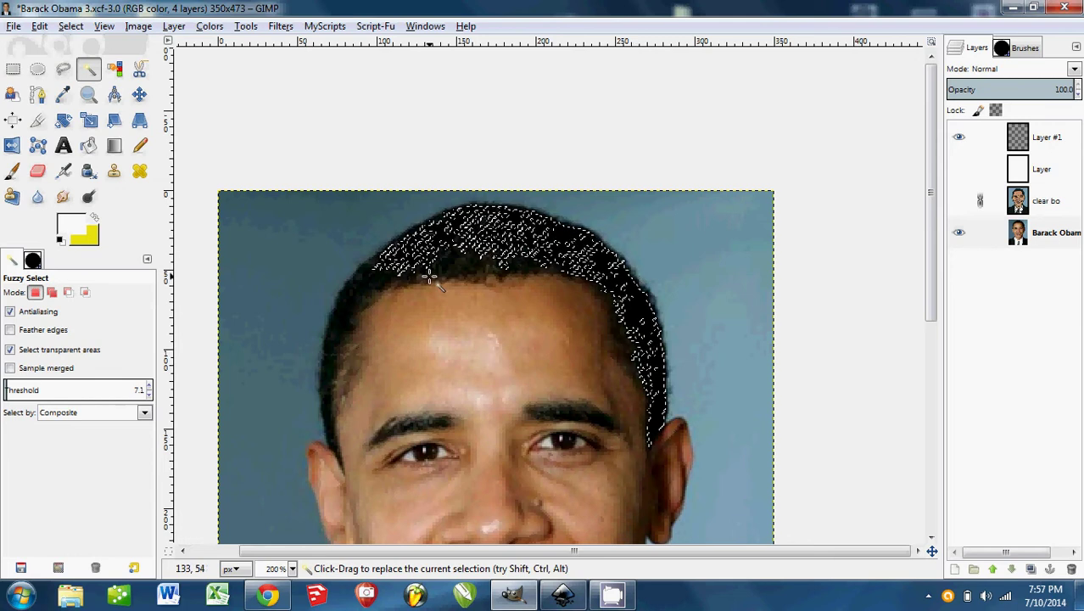
pyautogui.click(114, 69)
pyautogui.click(272, 270)
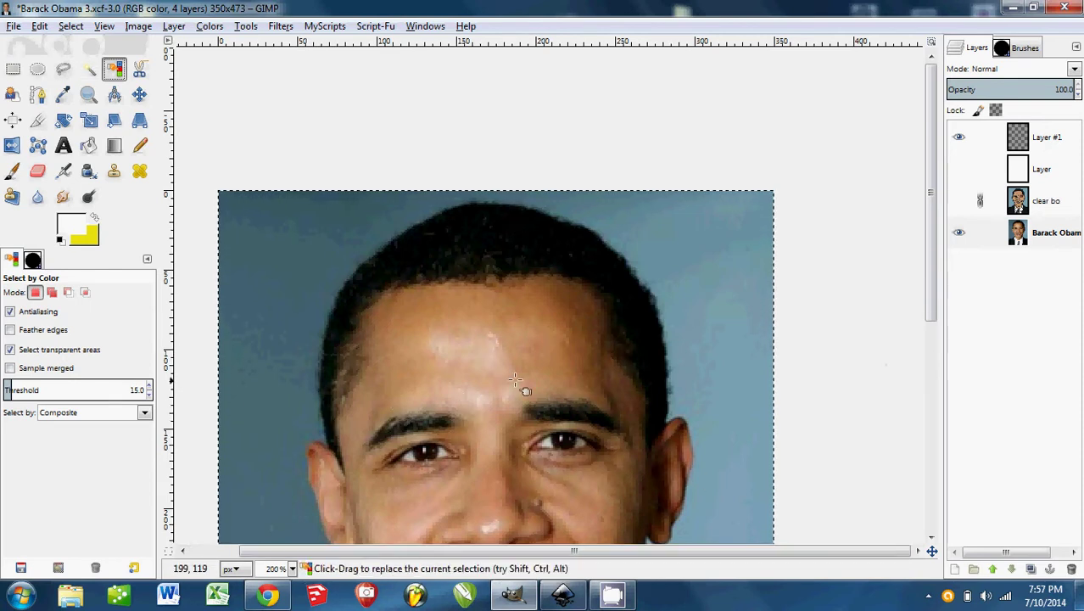
pyautogui.click(507, 218)
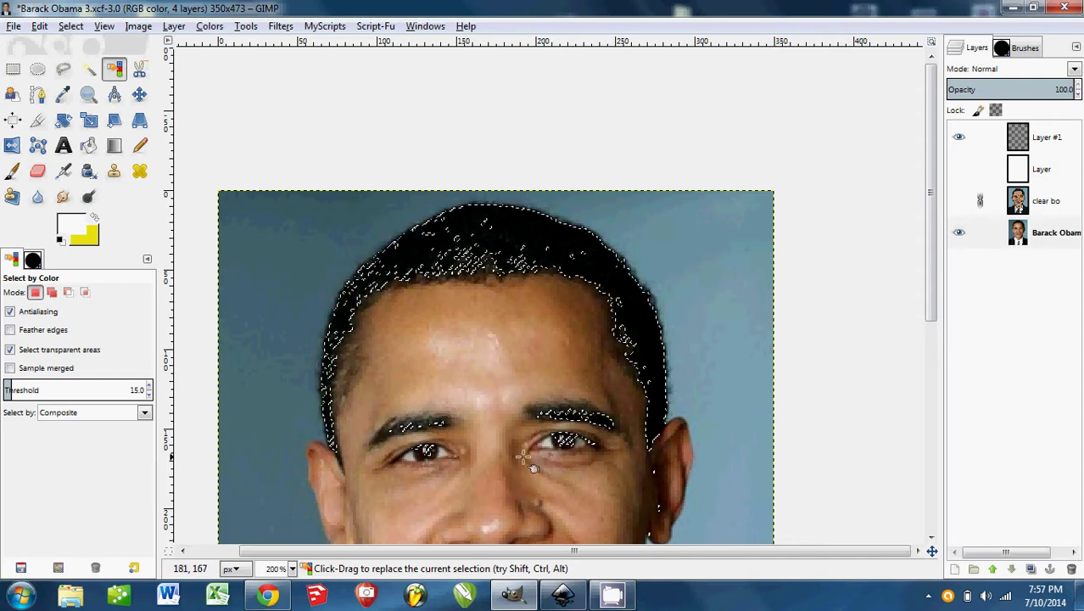
pyautogui.scroll(-5, 624, 215)
pyautogui.scroll(-1, 625, 214)
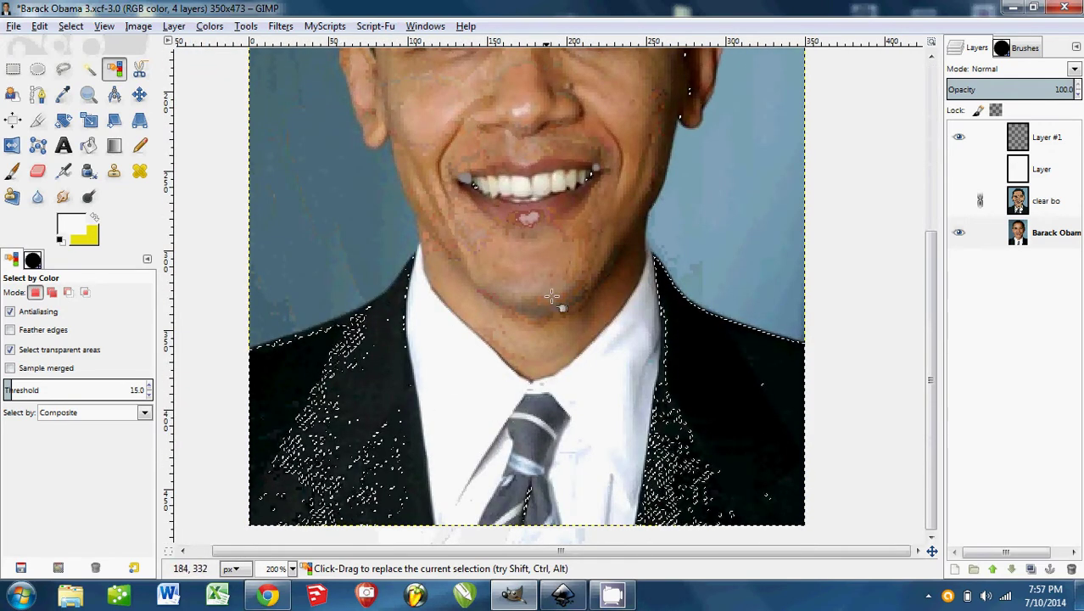
pyautogui.scroll(4, 559, 303)
pyautogui.scroll(1, 640, 327)
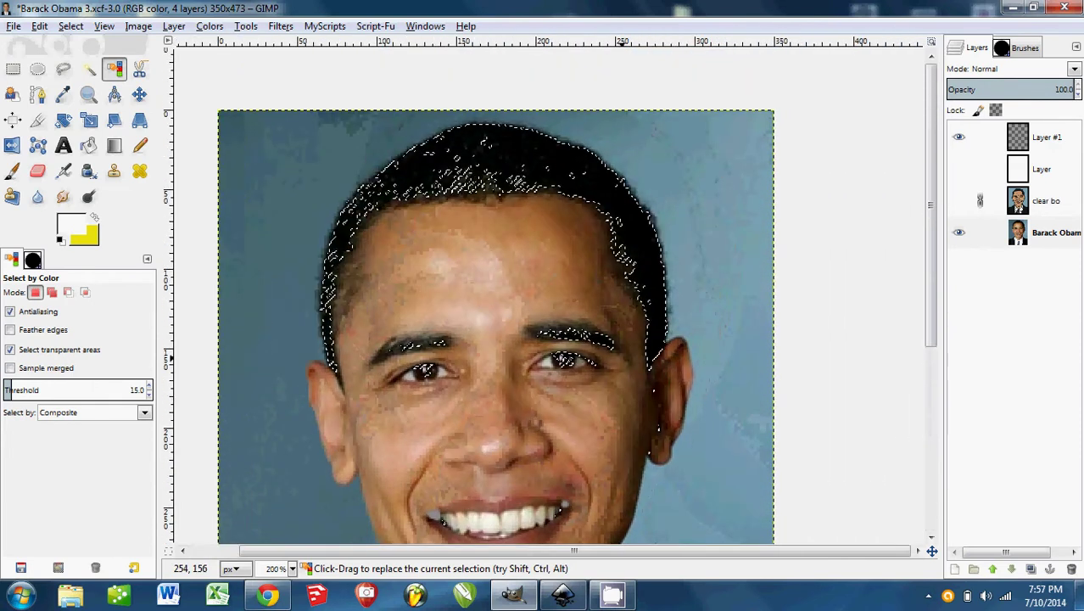
pyautogui.click(271, 213)
pyautogui.scroll(-6, 416, 383)
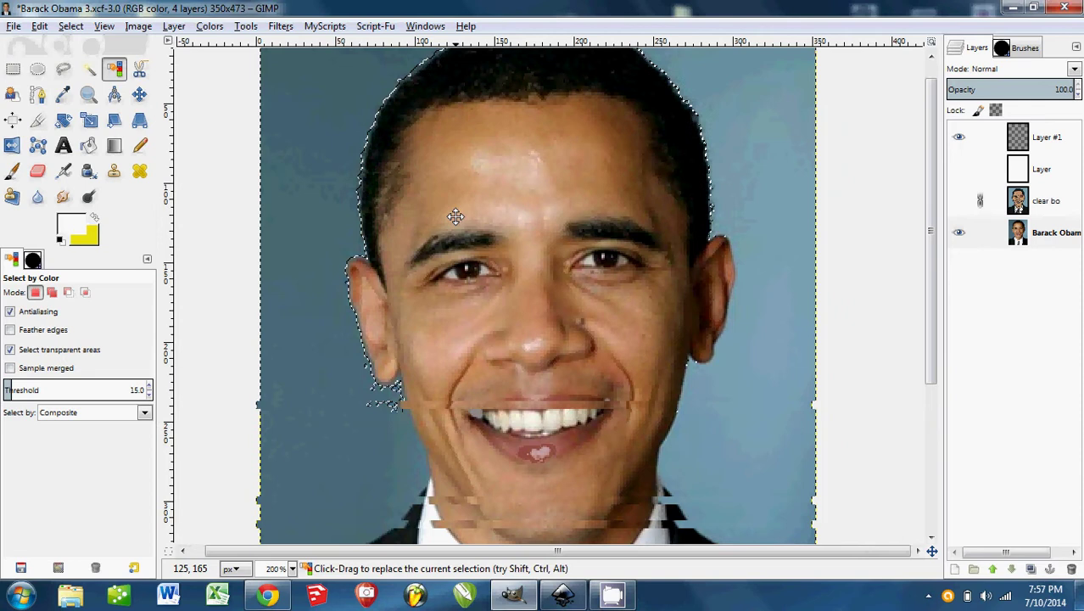
pyautogui.scroll(3, 499, 350)
pyautogui.scroll(3, 499, 350)
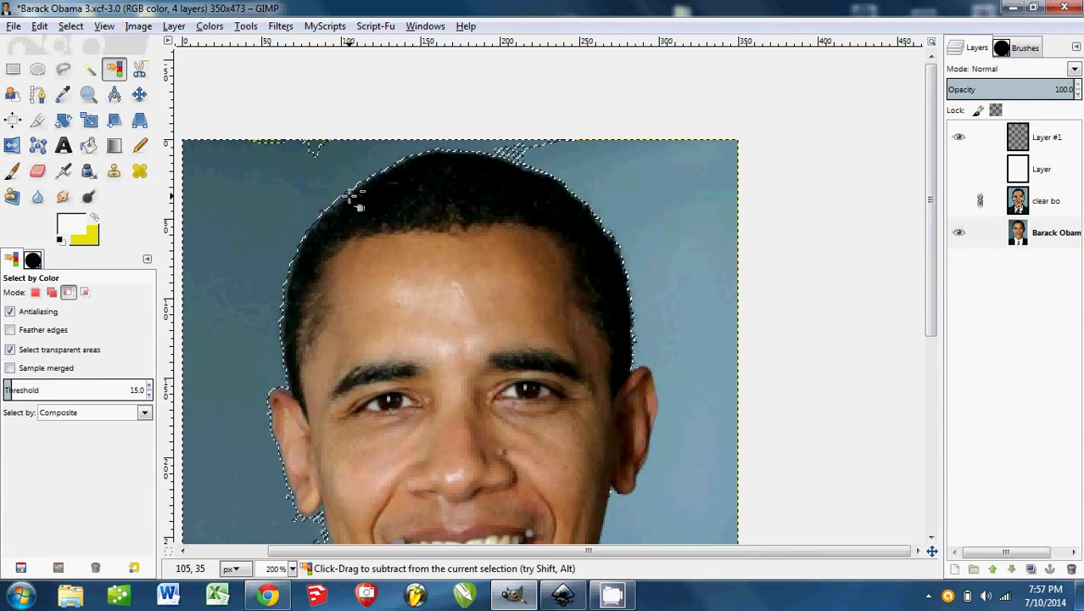
pyautogui.keyDown('ctrl'); pyautogui.scroll(4, 339, 206); pyautogui.keyUp('ctrl')
pyautogui.keyDown('ctrl'); pyautogui.scroll(-1, 339, 206); pyautogui.keyUp('ctrl')
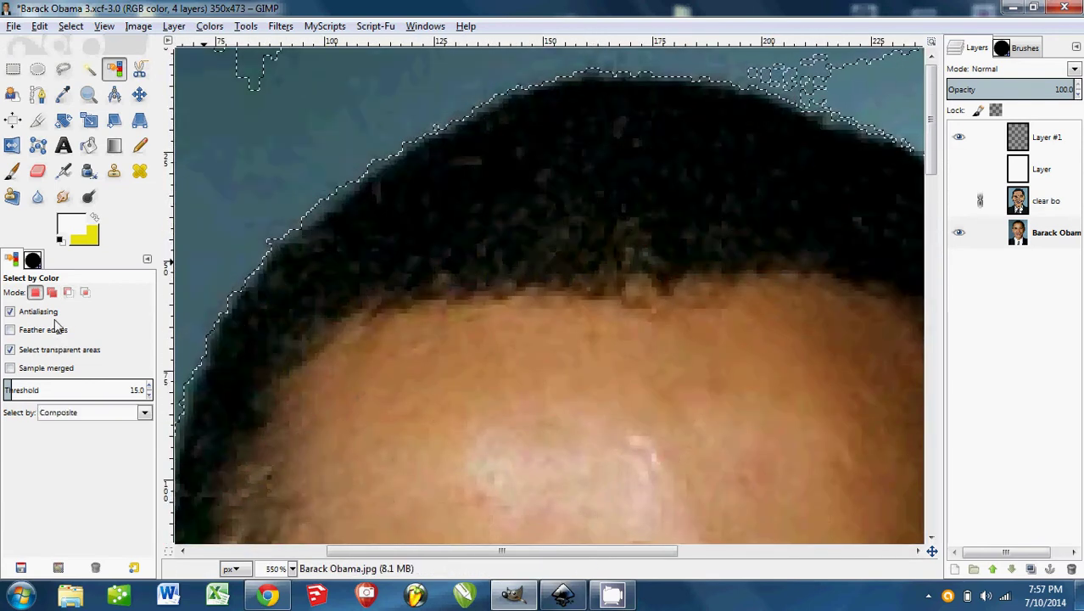
pyautogui.keyDown('ctrl'); pyautogui.scroll(-3, 562, 256); pyautogui.keyUp('ctrl')
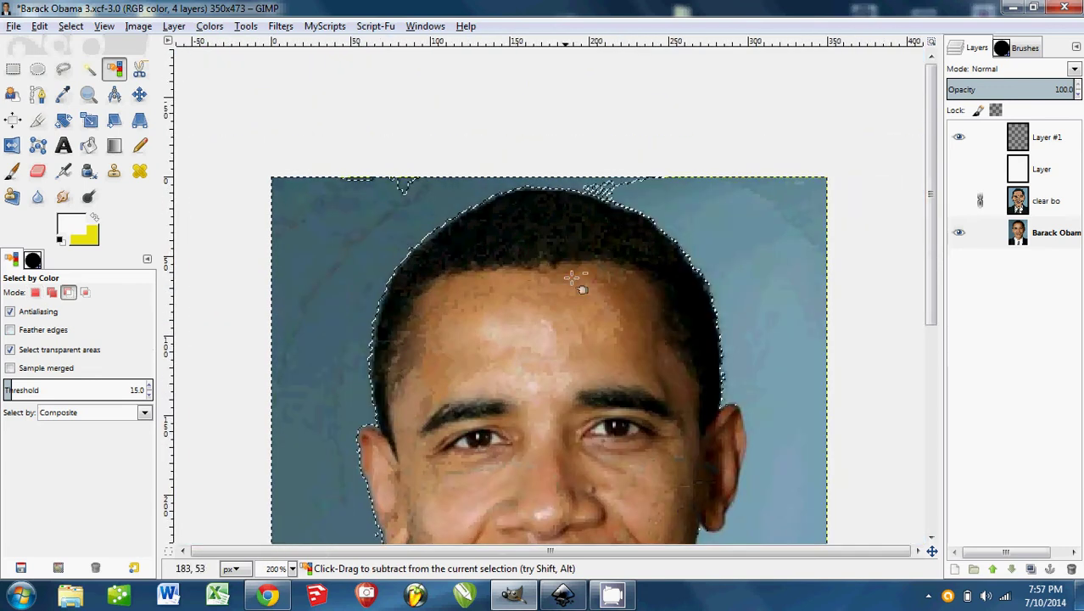
pyautogui.hotkey('ctrl', 'shift', 'a')
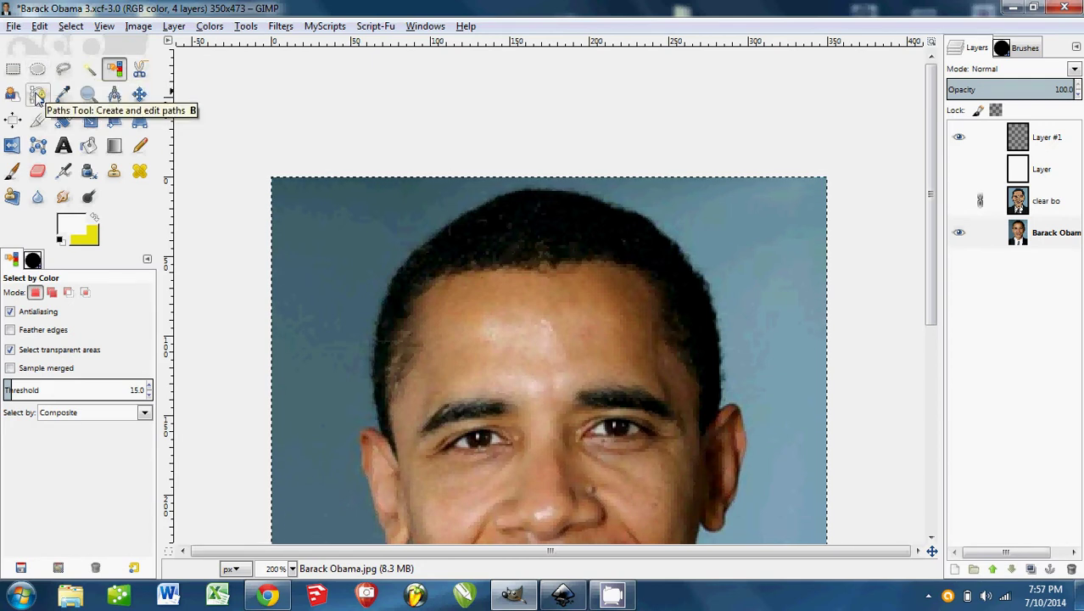
# Zoom to 800% and start a path at the hairline's left edge on Layer #1
pyautogui.click(38, 95)
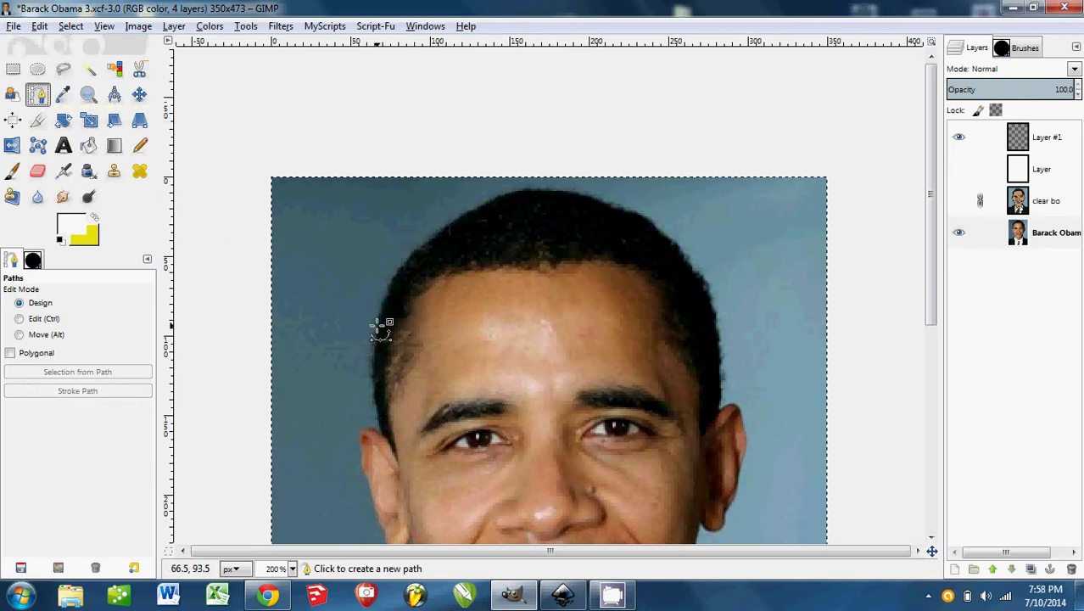
pyautogui.press('4')
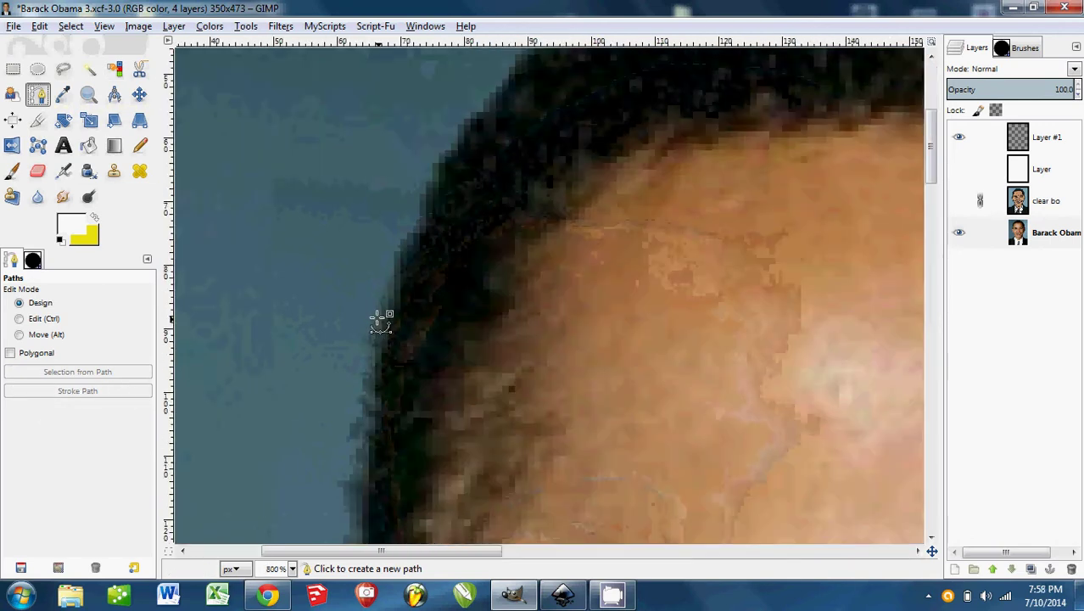
pyautogui.click(387, 322)
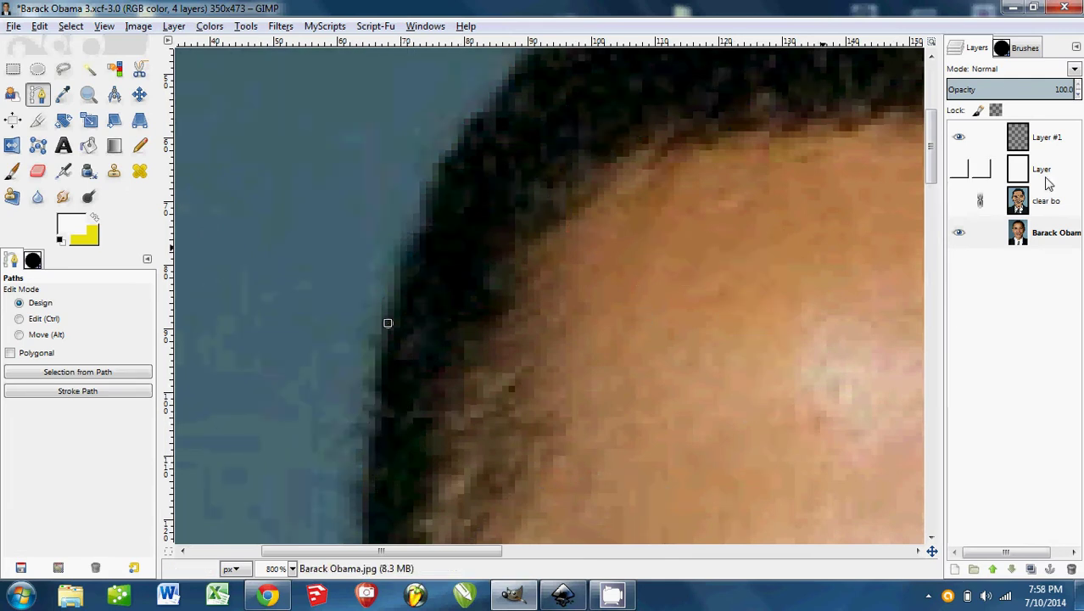
pyautogui.click(1052, 146)
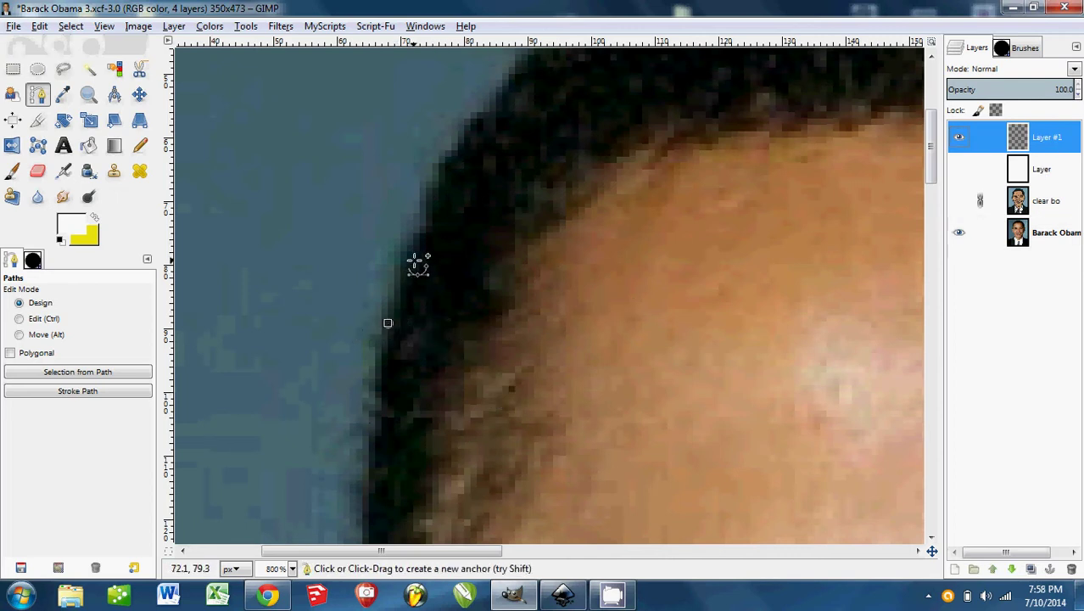
pyautogui.click(453, 153)
pyautogui.moveTo(514, 208); pyautogui.dragTo(382, 375)
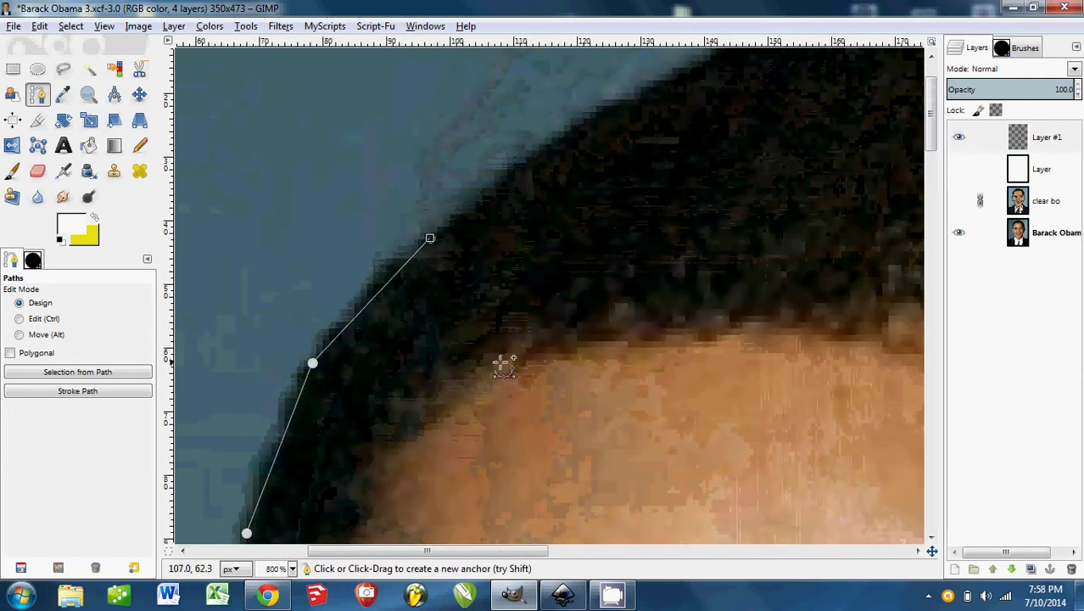
pyautogui.moveTo(502, 316); pyautogui.dragTo(474, 341)
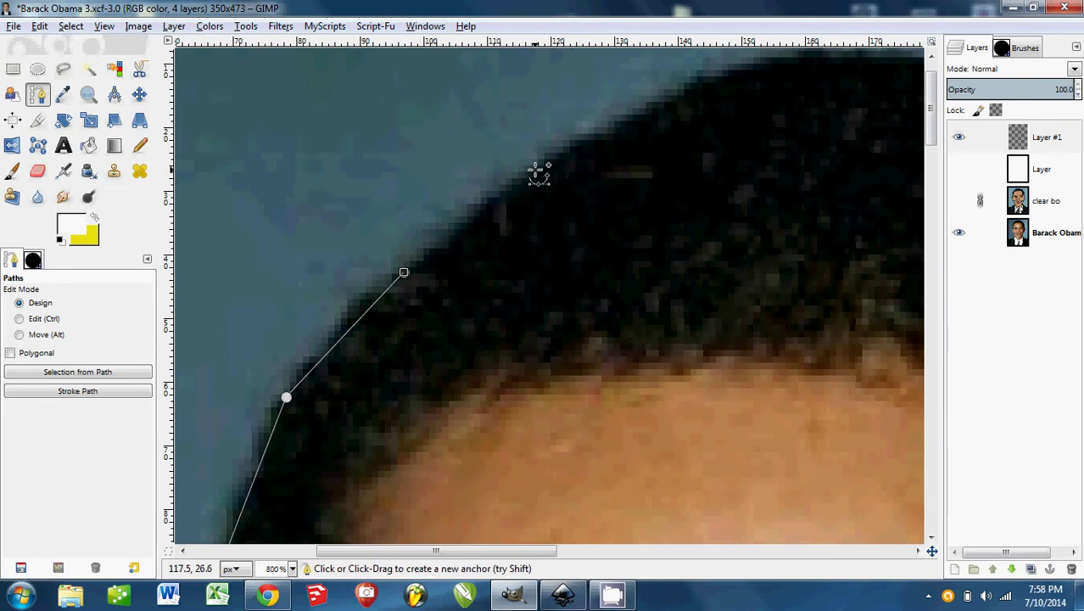
# Add curved anchors along the hair's outer edge and bend the segment to hug the hairline
pyautogui.moveTo(535, 171); pyautogui.dragTo(630, 114)
pyautogui.scroll(3, 494, 302)
pyautogui.hscroll(5, 493, 303)
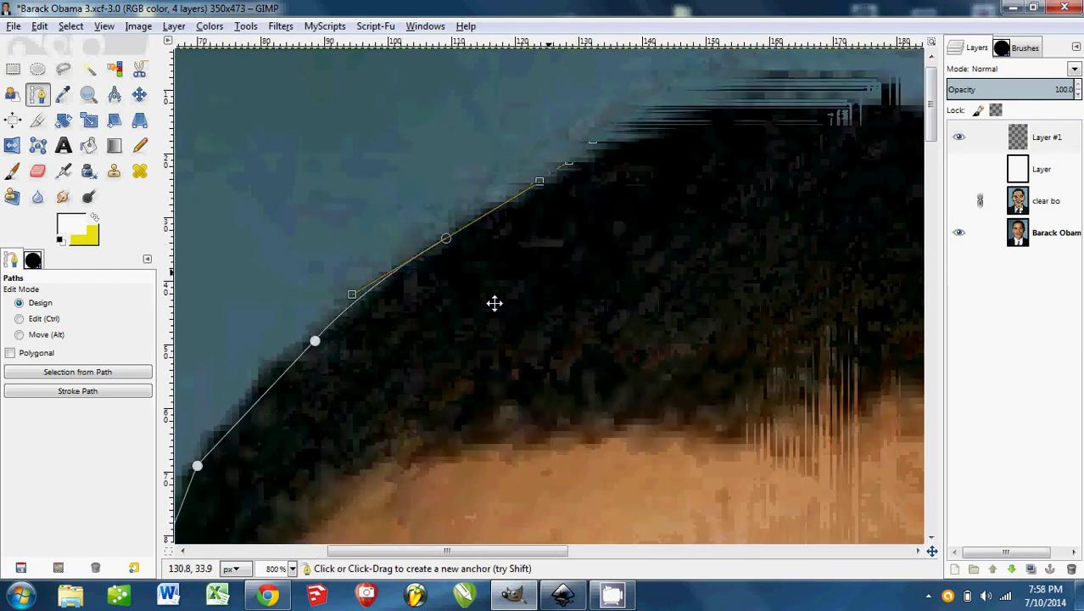
pyautogui.moveTo(462, 223); pyautogui.dragTo(640, 187)
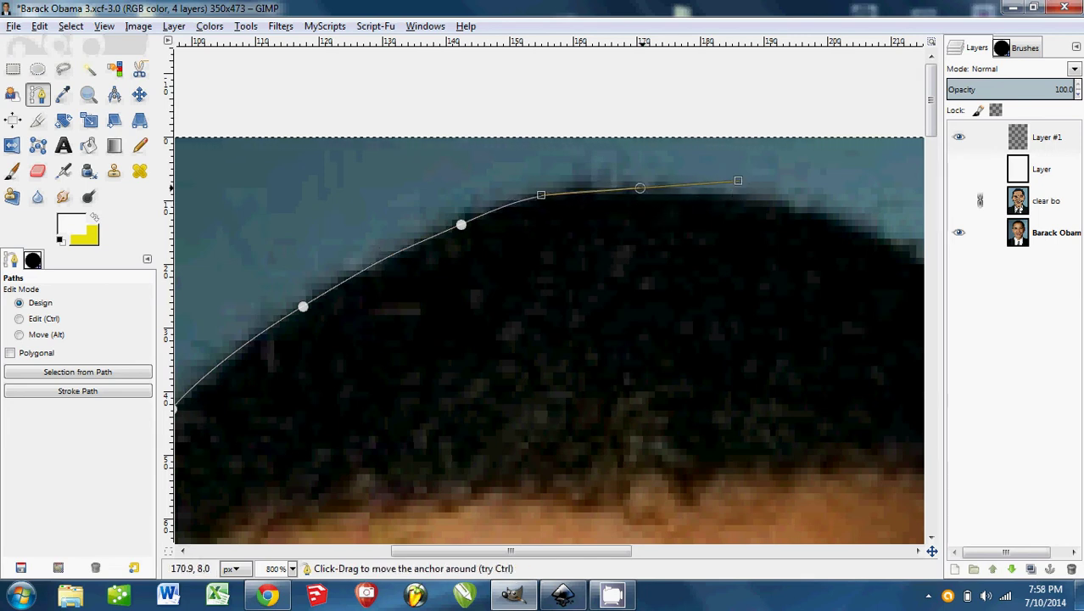
pyautogui.moveTo(644, 191); pyautogui.dragTo(644, 194)
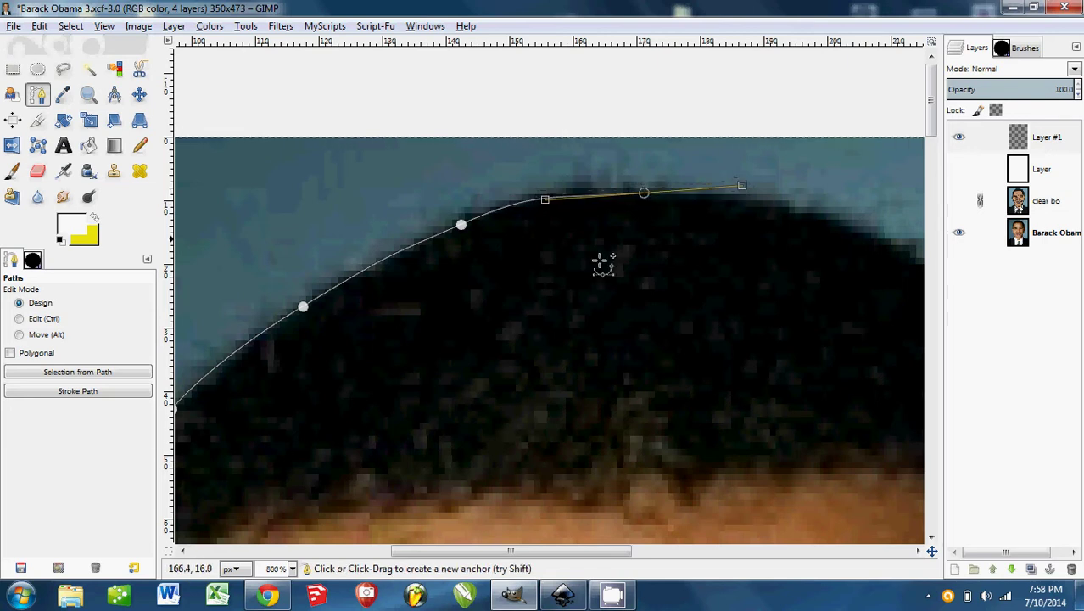
pyautogui.click(379, 263)
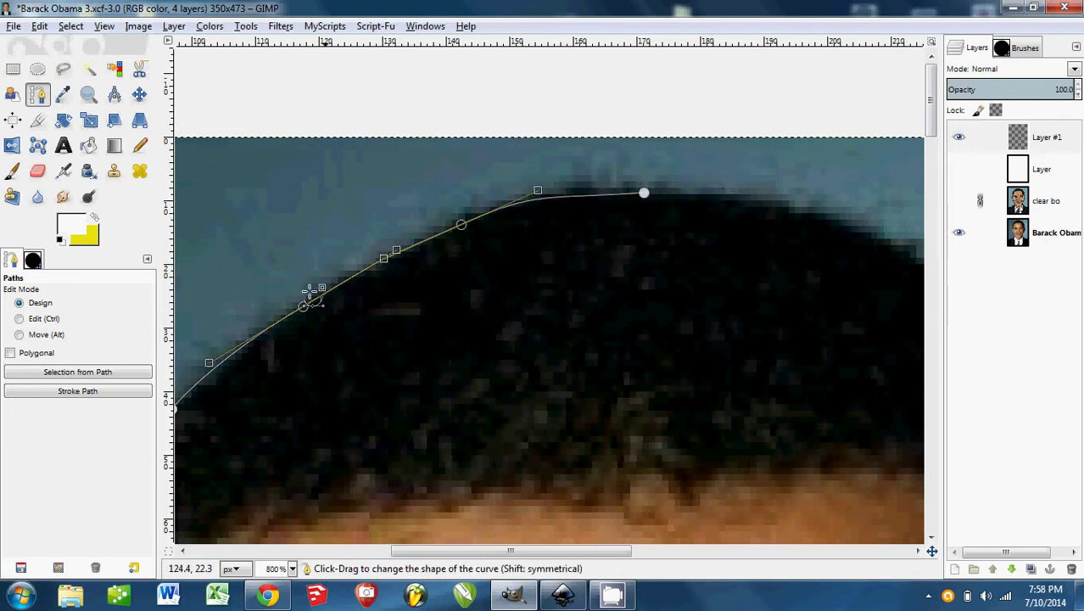
pyautogui.moveTo(392, 255)
pyautogui.mouseDown()
pyautogui.moveTo(404, 301)
pyautogui.moveTo(366, 227)
pyautogui.moveTo(361, 278)
pyautogui.moveTo(388, 261)
pyautogui.mouseUp()
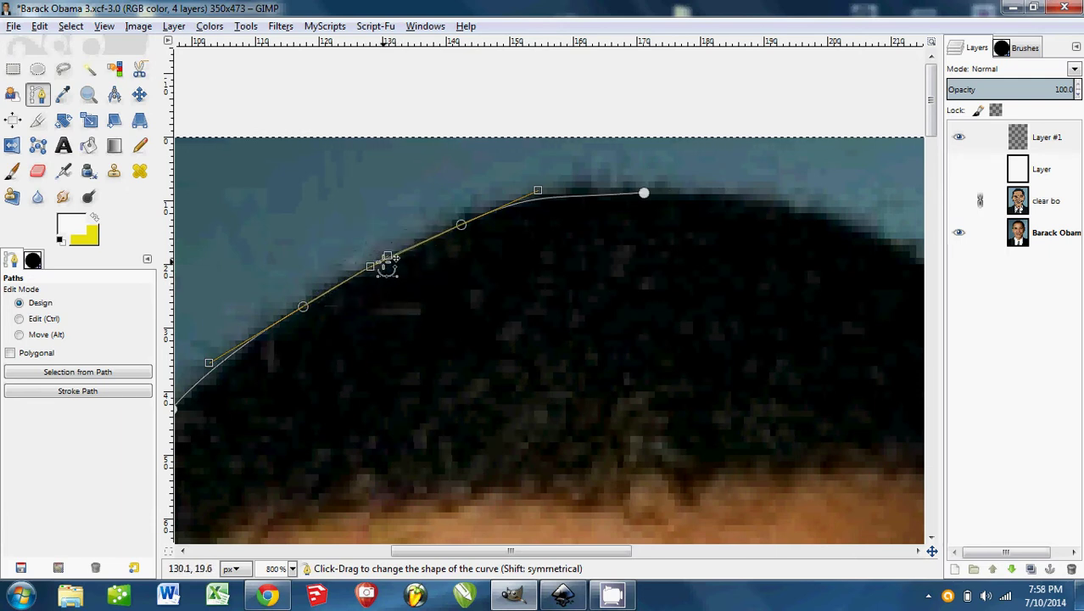
pyautogui.keyDown('ctrl'); pyautogui.scroll(-3, 534, 270); pyautogui.keyUp('ctrl')
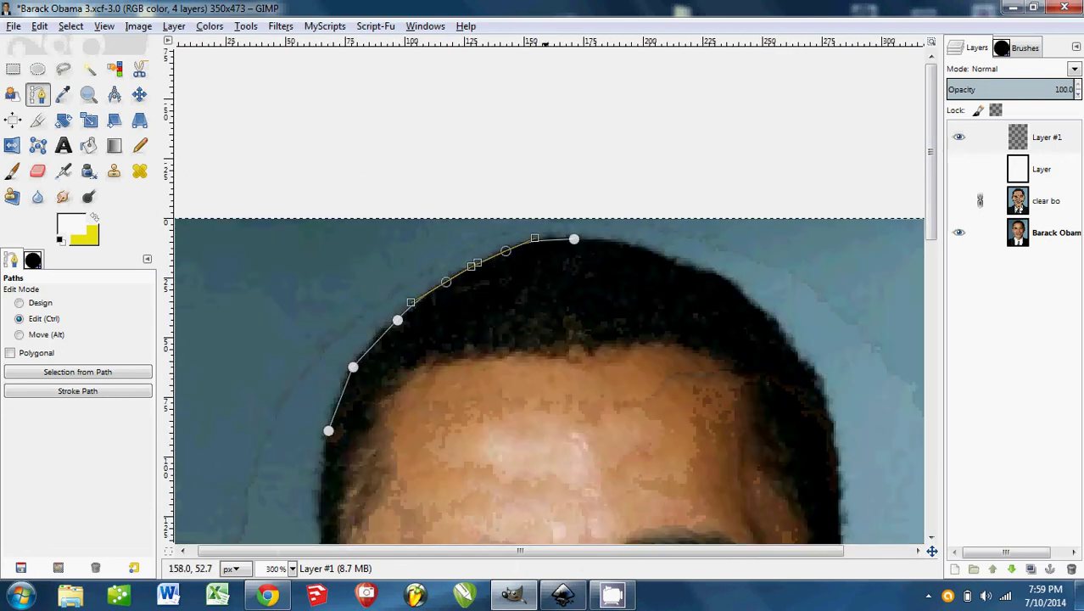
# Extend the path across the top of the hair and curve it down the right side
pyautogui.moveTo(576, 239); pyautogui.dragTo(667, 250)
pyautogui.click(659, 251)
pyautogui.click(733, 280)
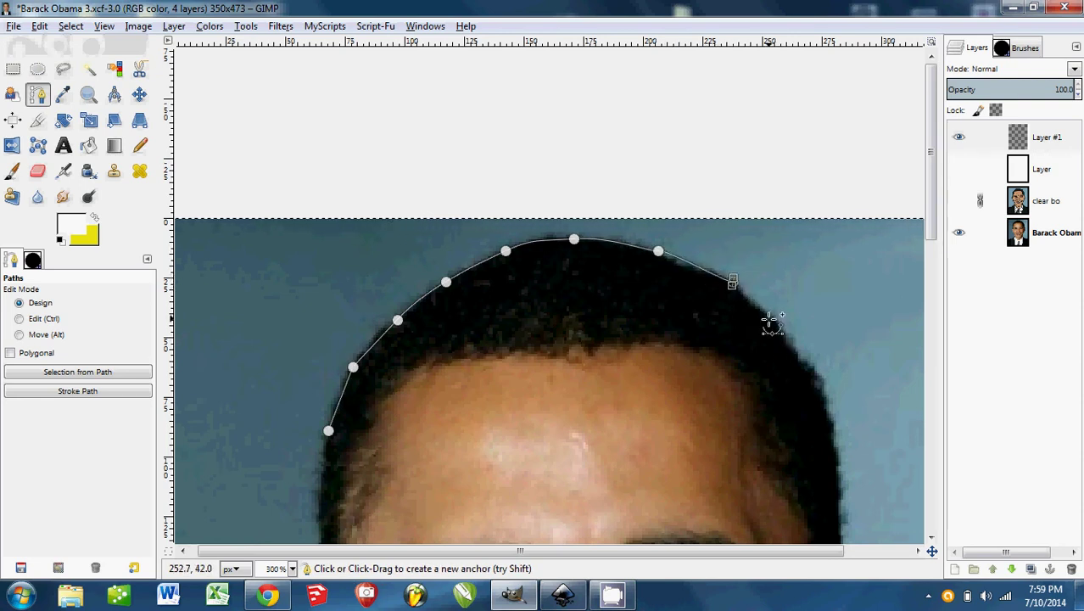
pyautogui.moveTo(771, 324); pyautogui.dragTo(784, 335)
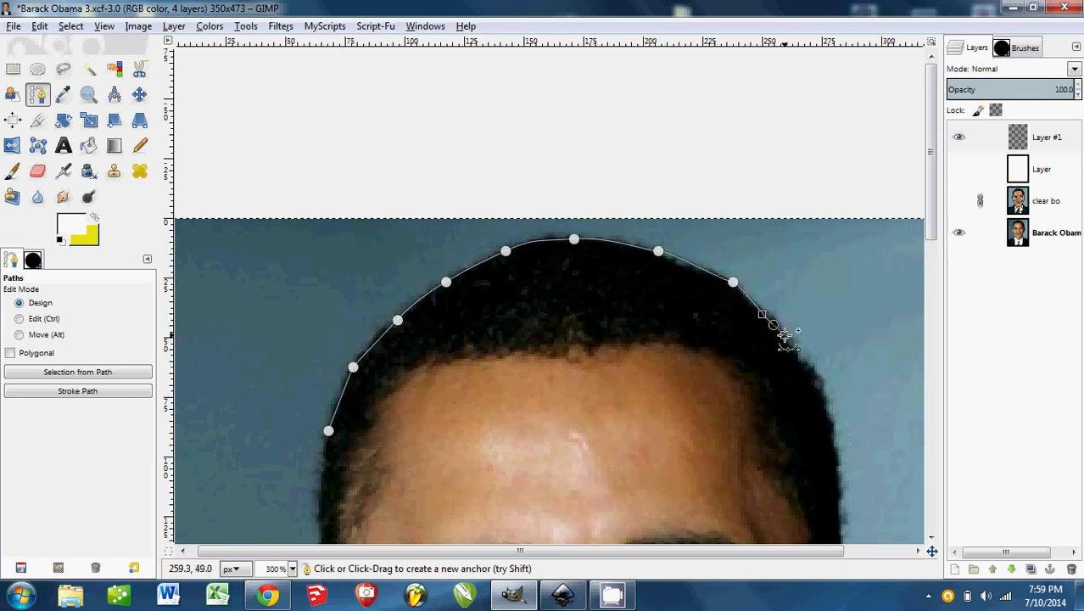
pyautogui.keyDown('ctrl'); pyautogui.scroll(3, 731, 293); pyautogui.keyUp('ctrl')
pyautogui.click(740, 264)
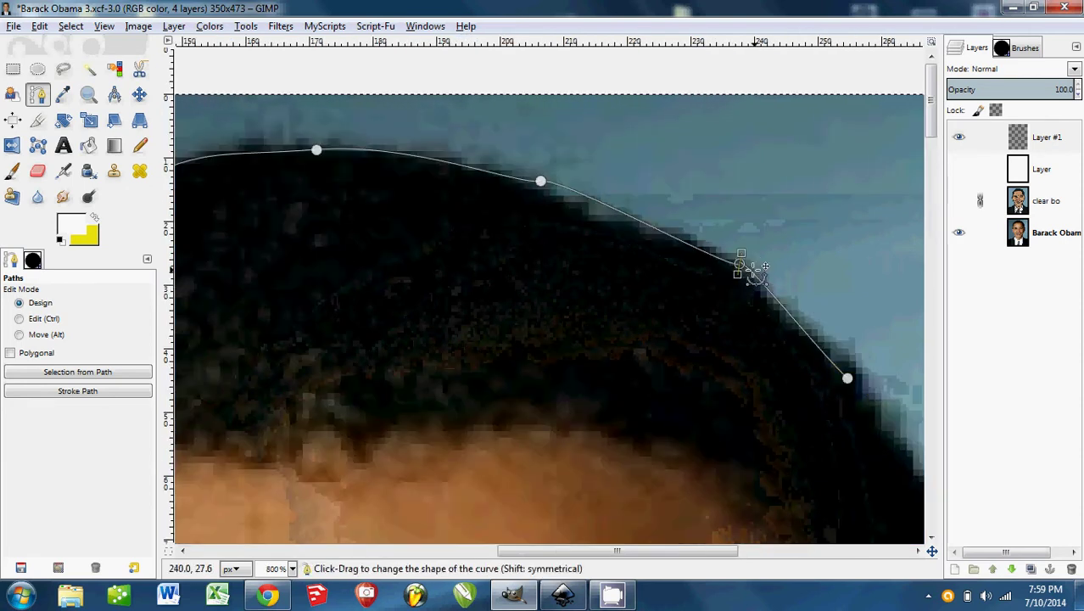
pyautogui.moveTo(727, 292); pyautogui.dragTo(769, 286)
pyautogui.keyDown('ctrl'); pyautogui.scroll(-1, 765, 344); pyautogui.keyUp('ctrl')
pyautogui.keyDown('ctrl'); pyautogui.scroll(-1, 765, 343); pyautogui.keyUp('ctrl')
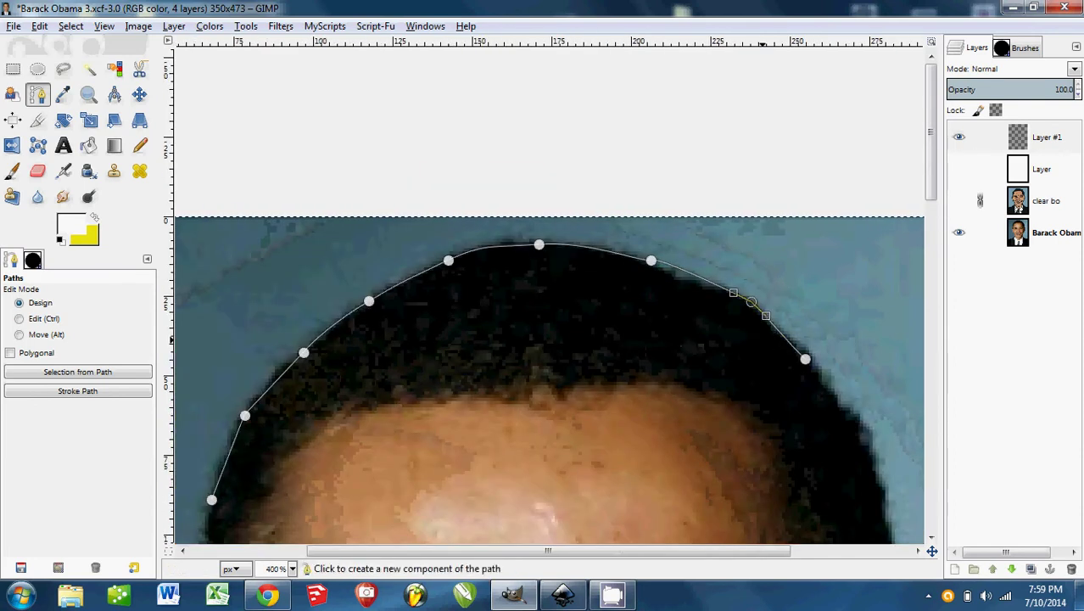
pyautogui.scroll(-6, 743, 382)
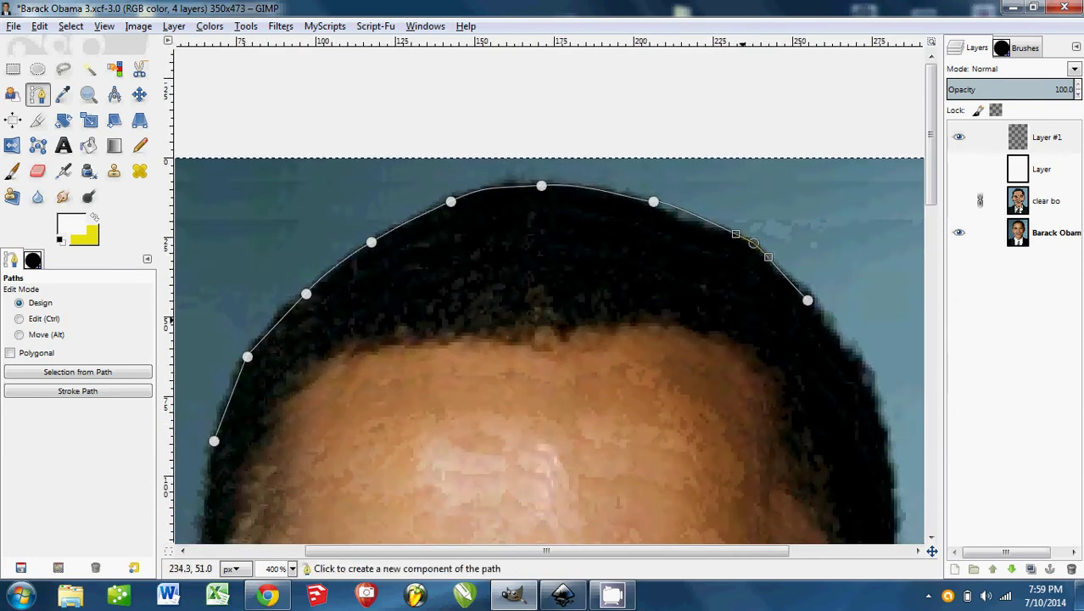
pyautogui.scroll(3, 746, 324)
pyautogui.keyDown('ctrl'); pyautogui.scroll(-3, 745, 324); pyautogui.keyUp('ctrl')
pyautogui.keyDown('ctrl'); pyautogui.scroll(2, 663, 314); pyautogui.keyUp('ctrl')
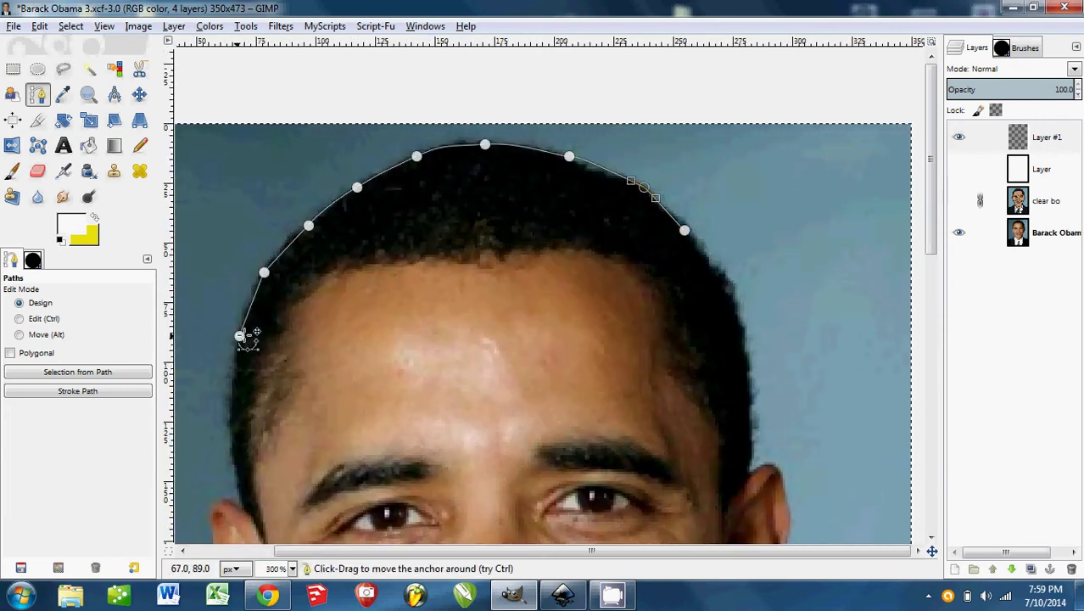
# Continue the path down the right side and close it onto its first point
pyautogui.click(685, 230)
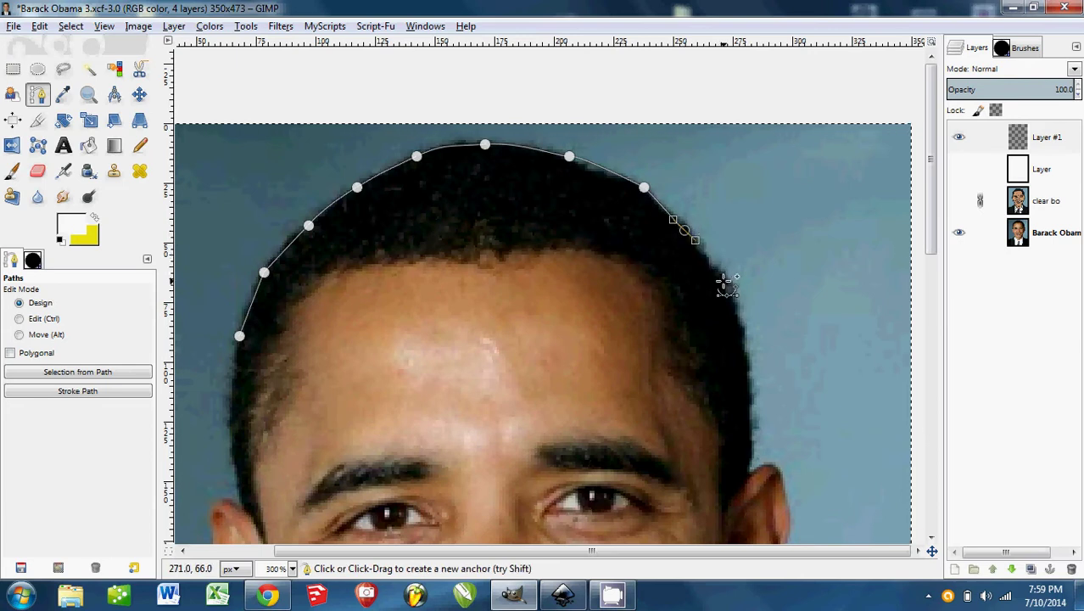
pyautogui.click(724, 281)
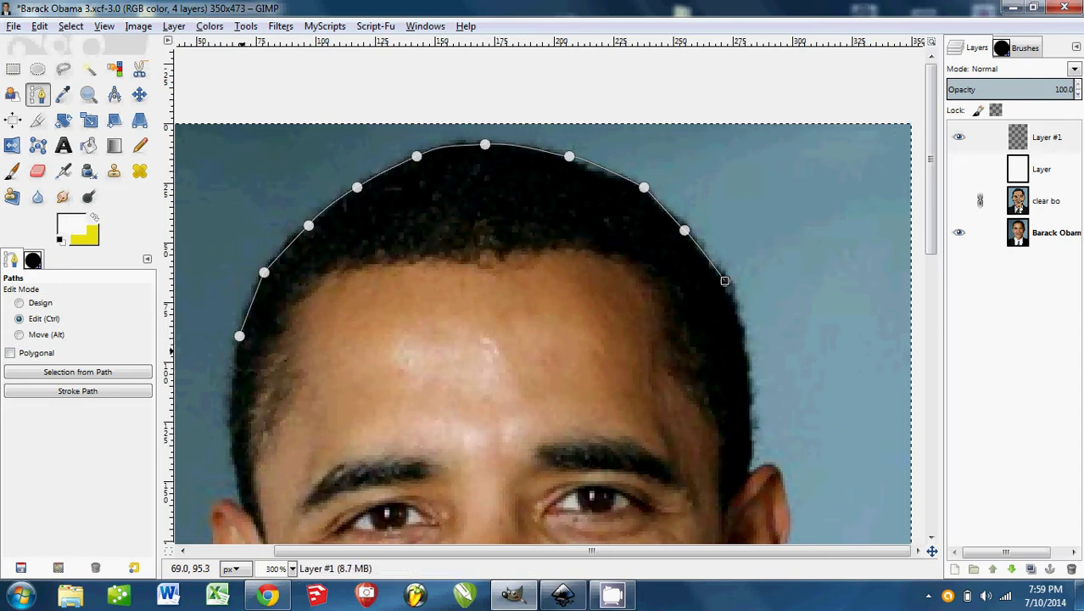
pyautogui.press('ctrl')
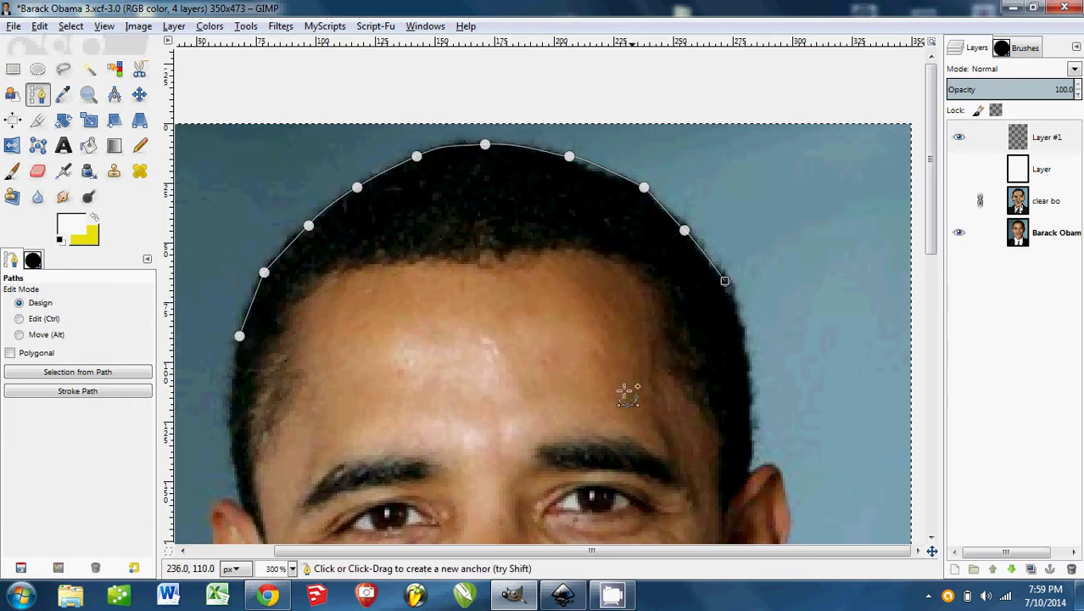
pyautogui.press('ctrl')
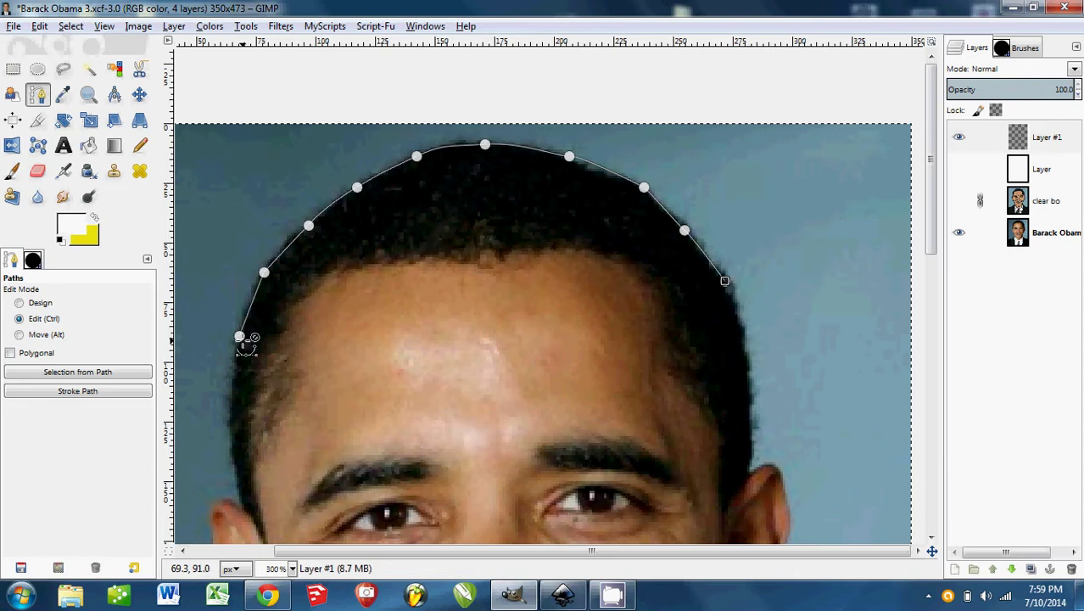
pyautogui.keyDown('ctrl'); pyautogui.click(240, 336); pyautogui.keyUp('ctrl')
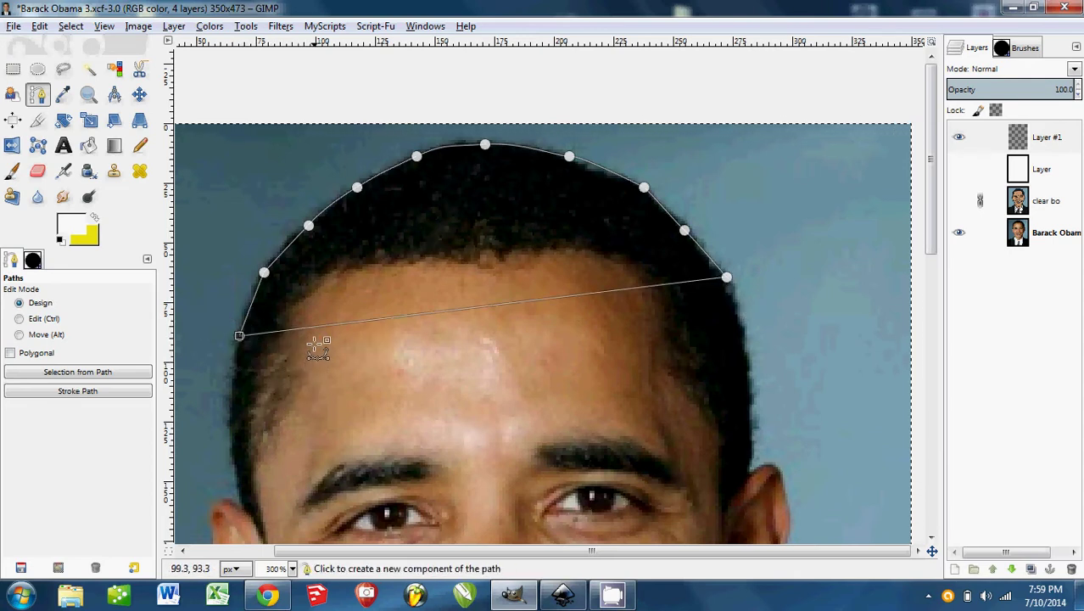
# Stroke the path with a 6 px solid-colour line
pyautogui.click(81, 394)
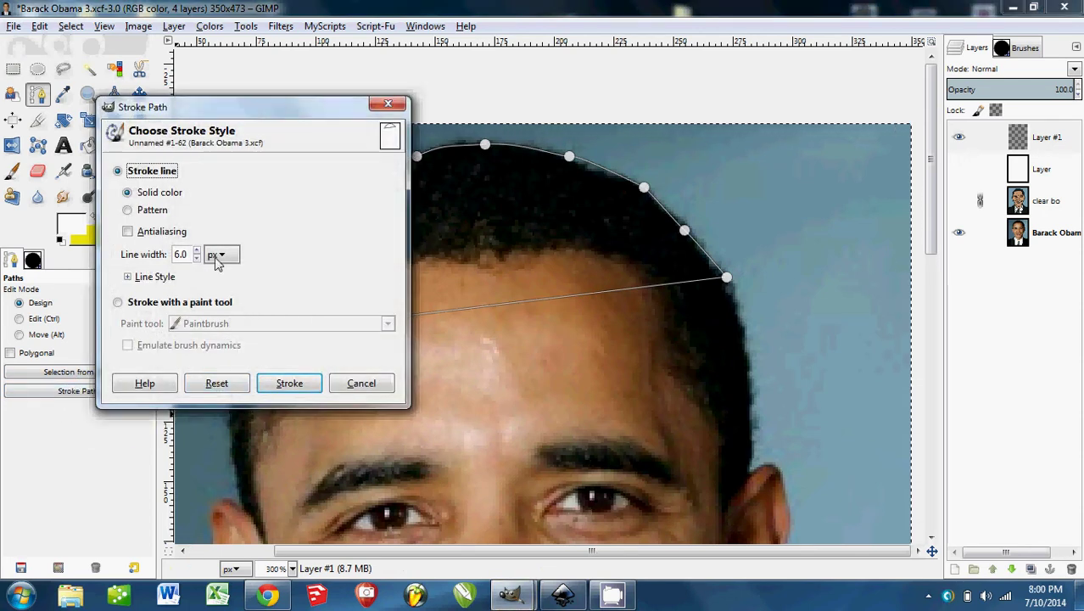
pyautogui.click(186, 107)
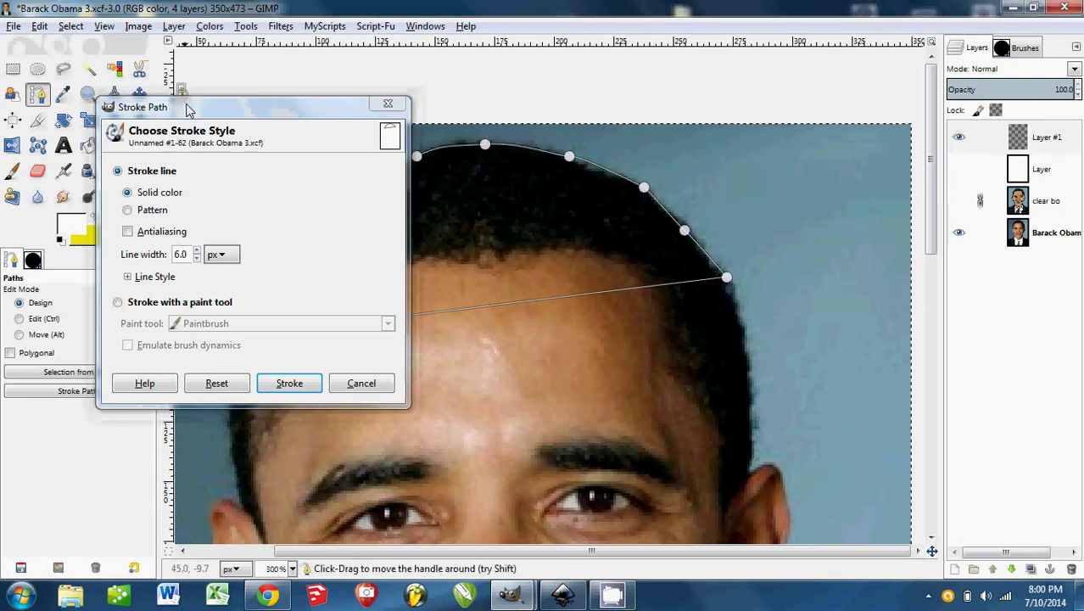
pyautogui.moveTo(187, 107); pyautogui.dragTo(268, 124)
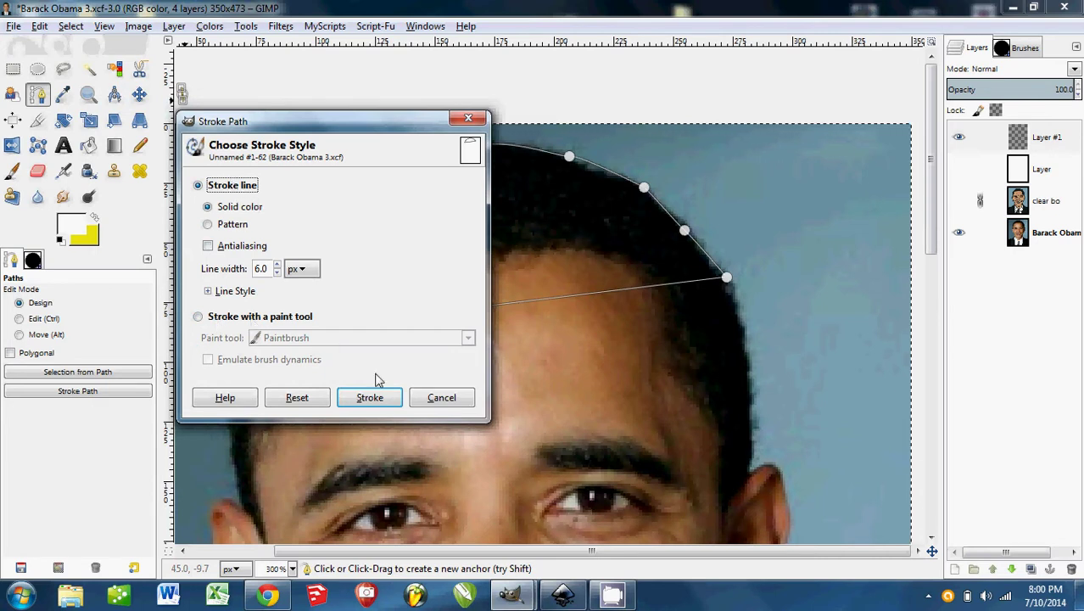
pyautogui.click(370, 398)
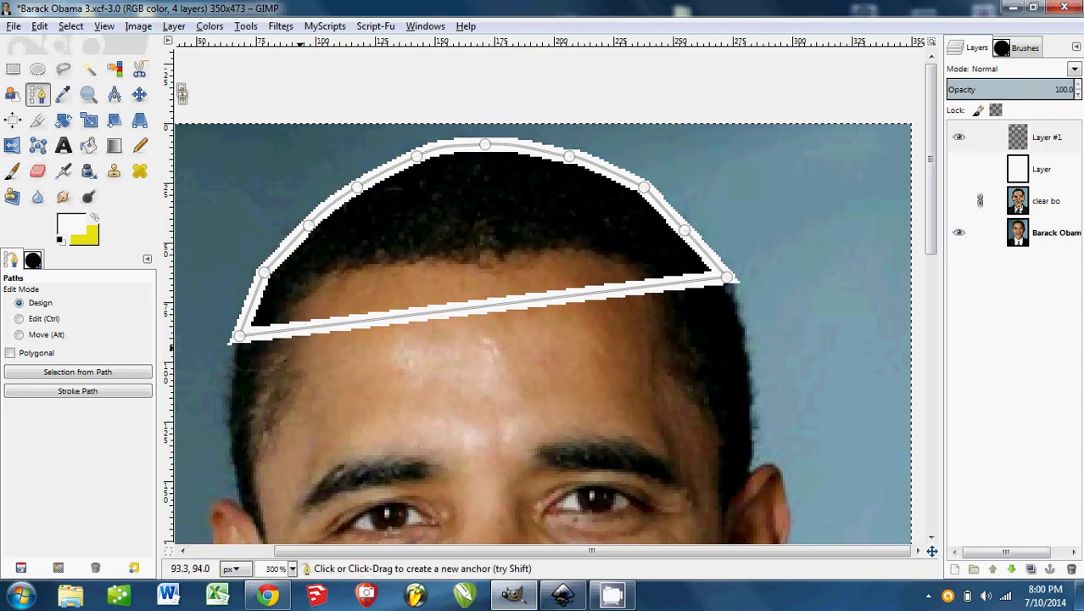
# Undo the last select-all and select Layer #1 holding the white stroke
pyautogui.click(39, 27)
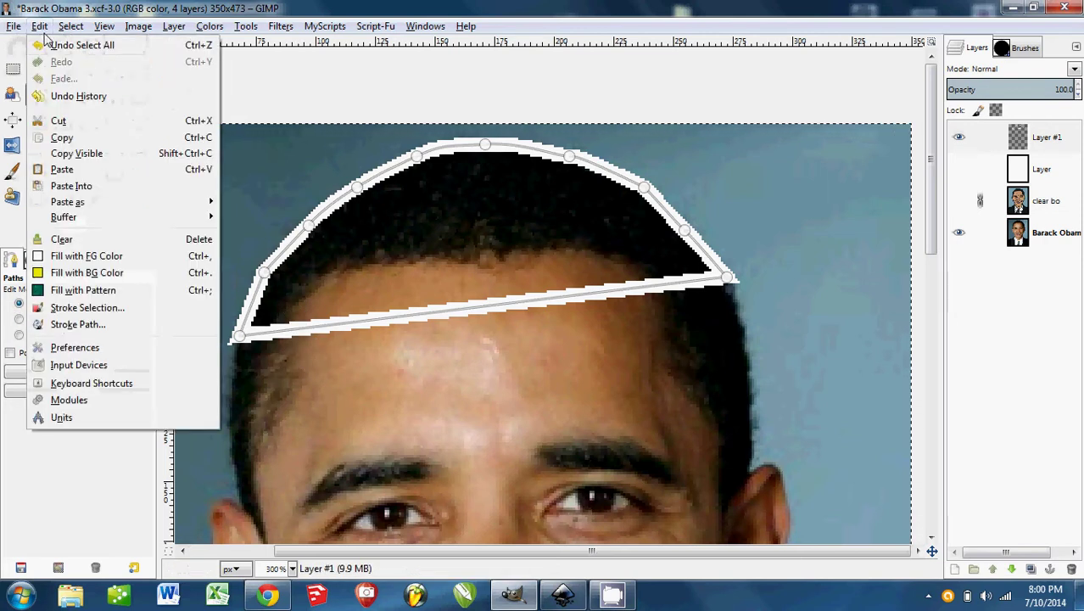
pyautogui.click(61, 46)
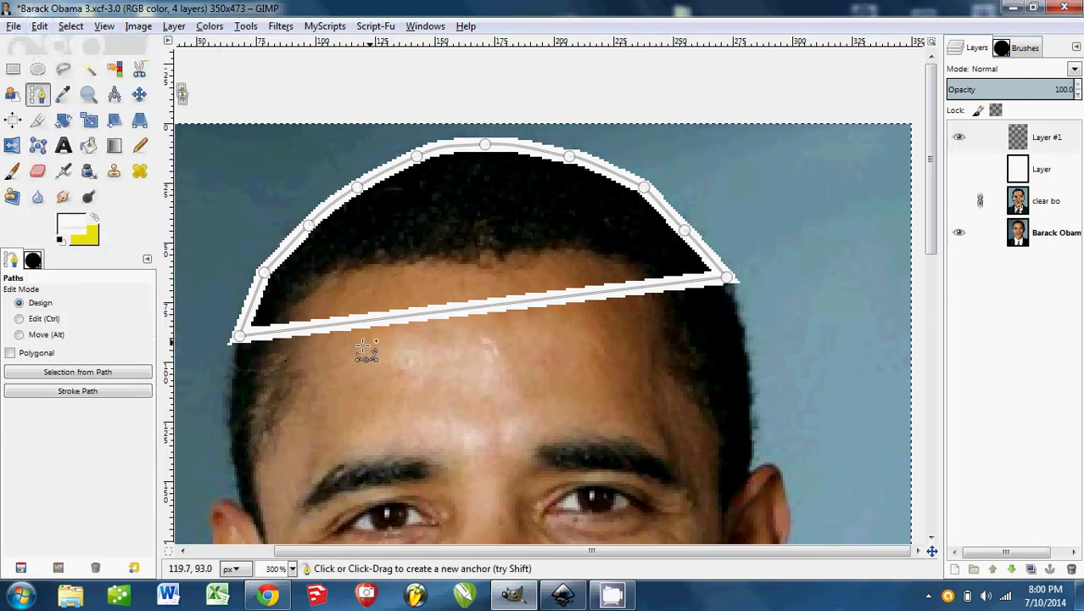
pyautogui.click(1046, 142)
# Replace Layer #1 with a new transparent layer and move it to the top of the stack
pyautogui.click(1071, 570)
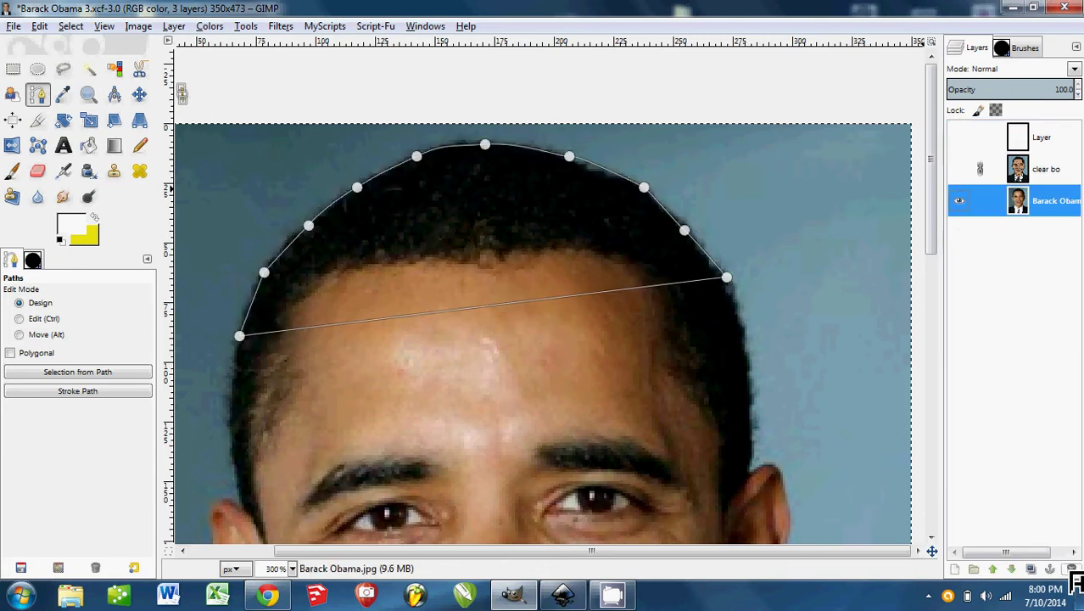
pyautogui.click(954, 569)
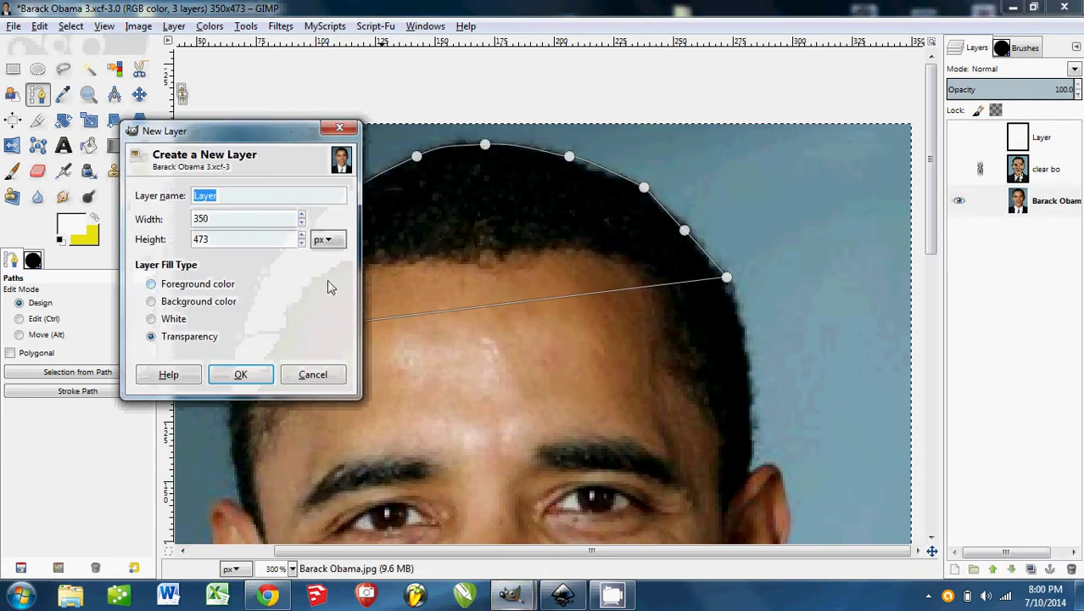
pyautogui.click(242, 376)
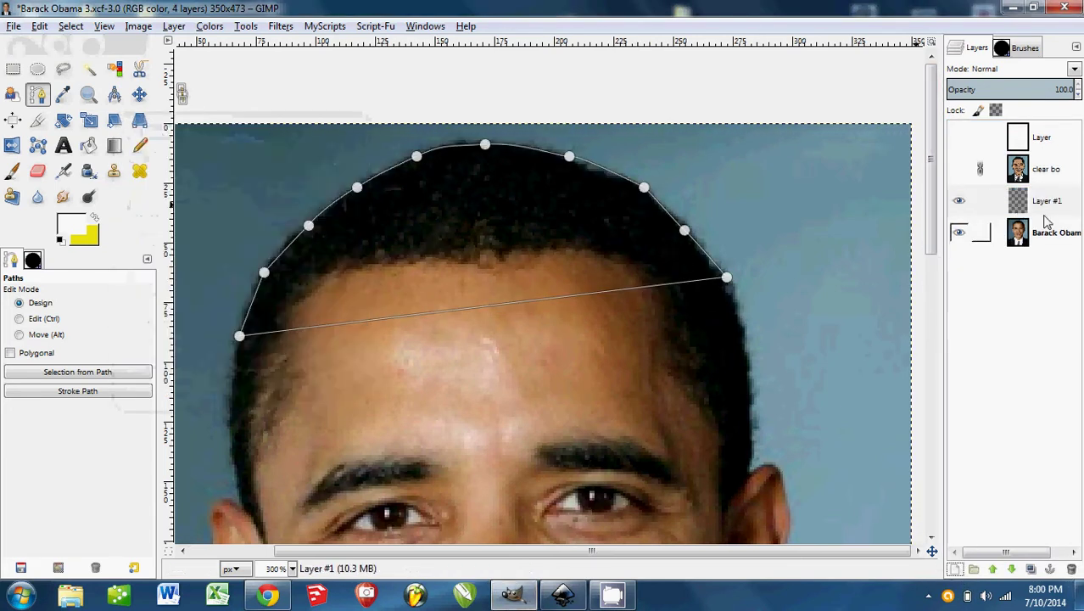
pyautogui.moveTo(1047, 202); pyautogui.dragTo(1045, 138)
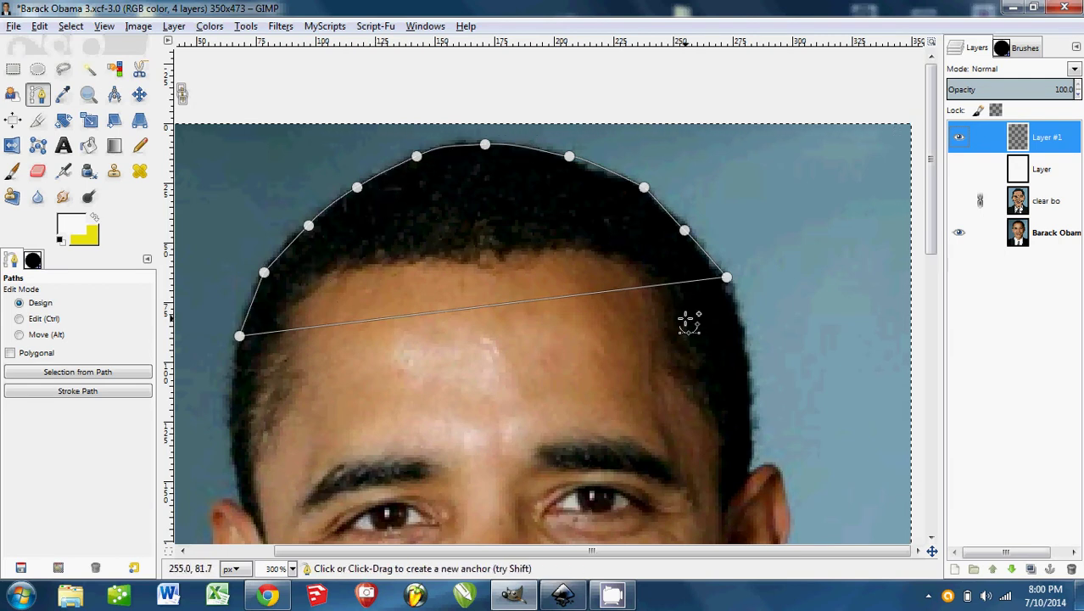
pyautogui.click(77, 373)
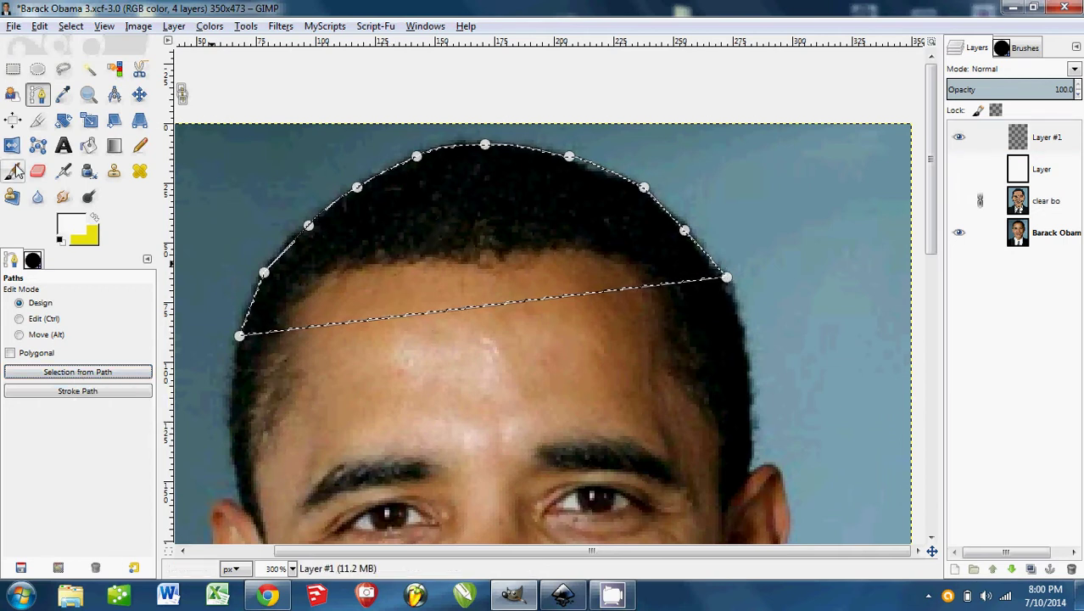
pyautogui.click(39, 70)
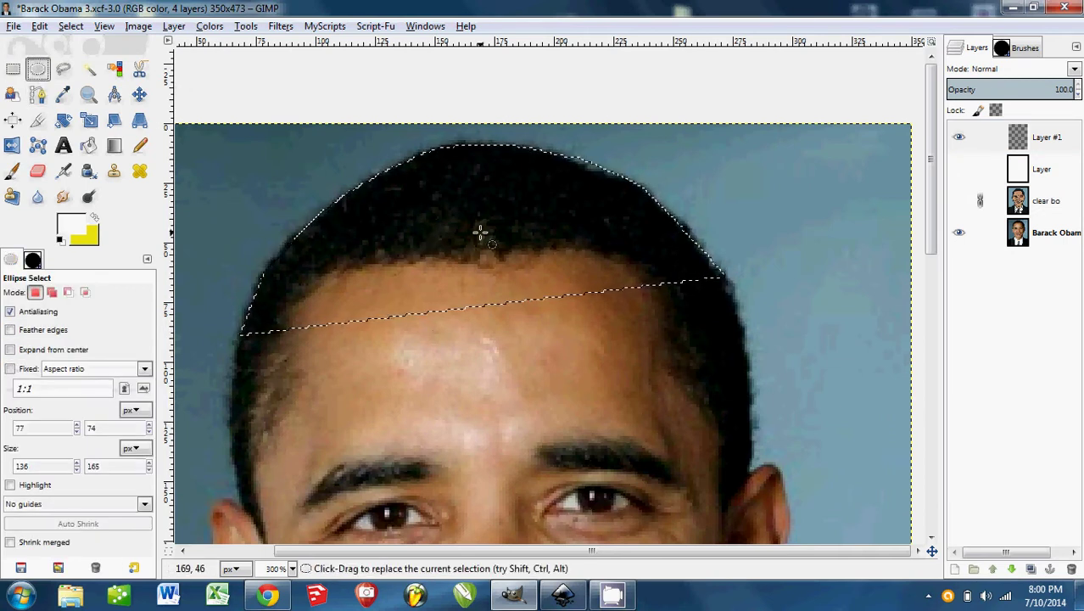
pyautogui.moveTo(480, 233); pyautogui.dragTo(524, 268)
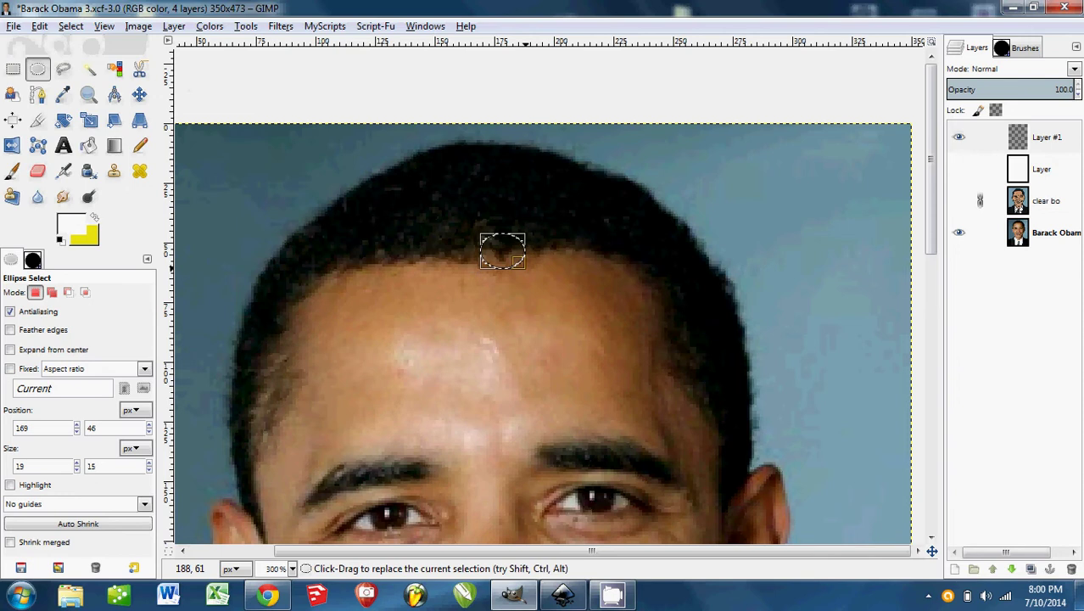
pyautogui.hotkey('ctrl', 'z')
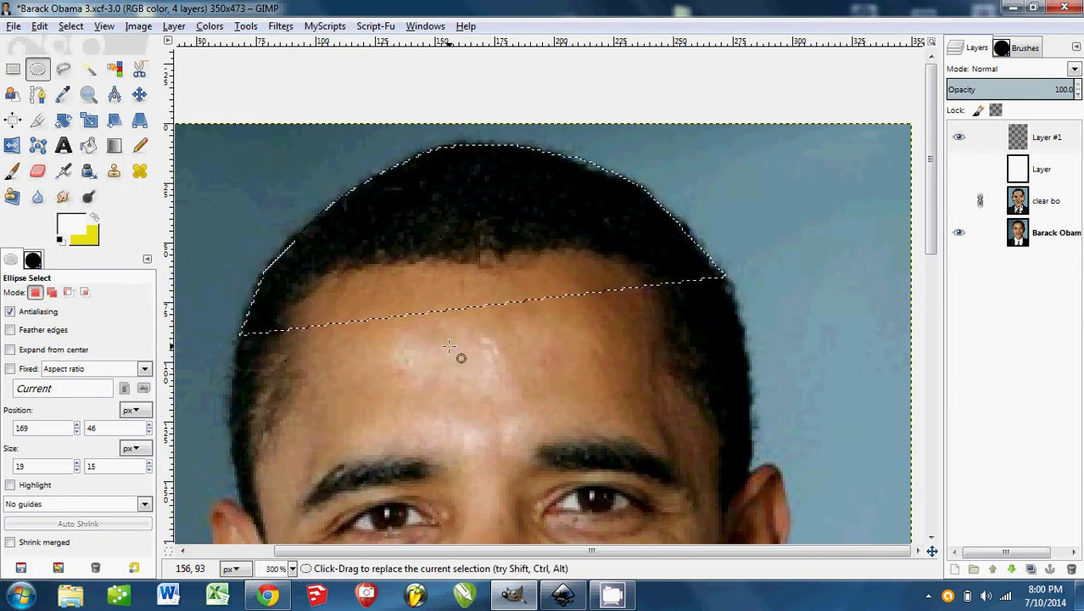
pyautogui.click(88, 145)
pyautogui.click(423, 225)
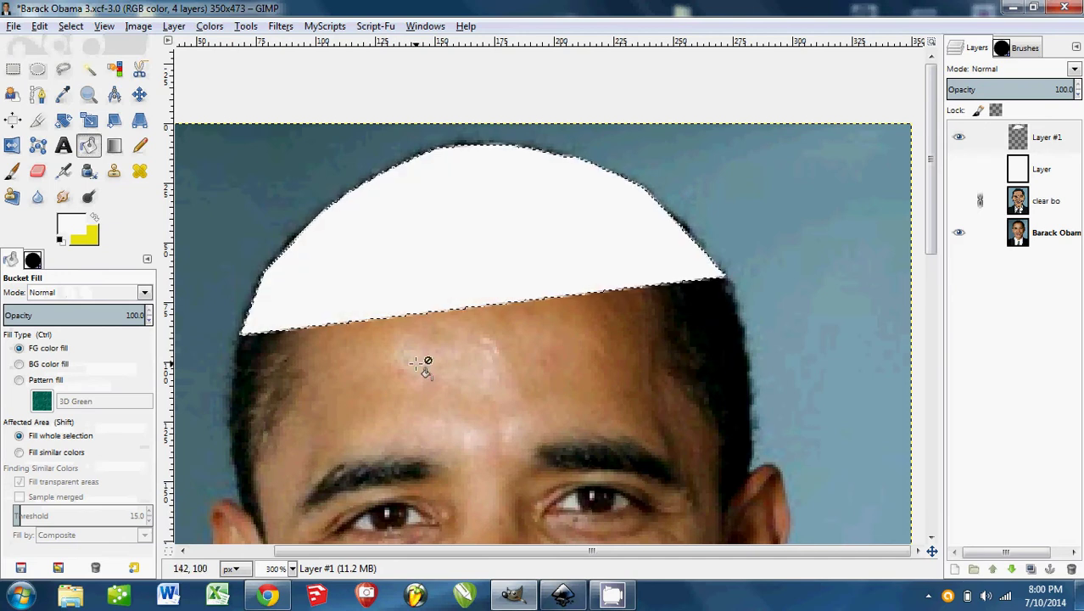
pyautogui.hotkey('ctrl', 'z')
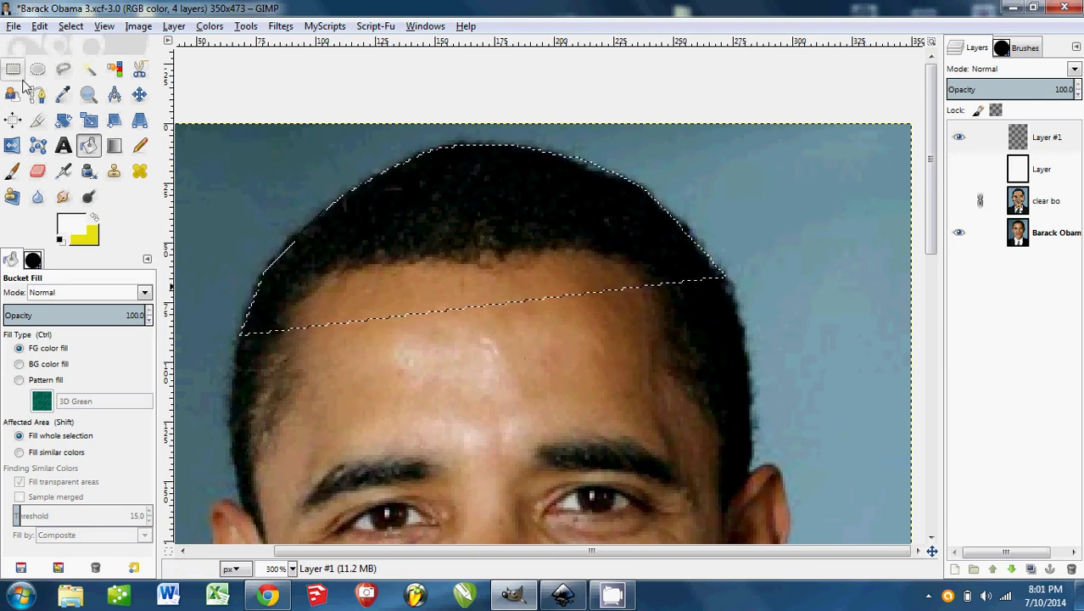
pyautogui.hotkey('ctrl', 'shift', 'a')
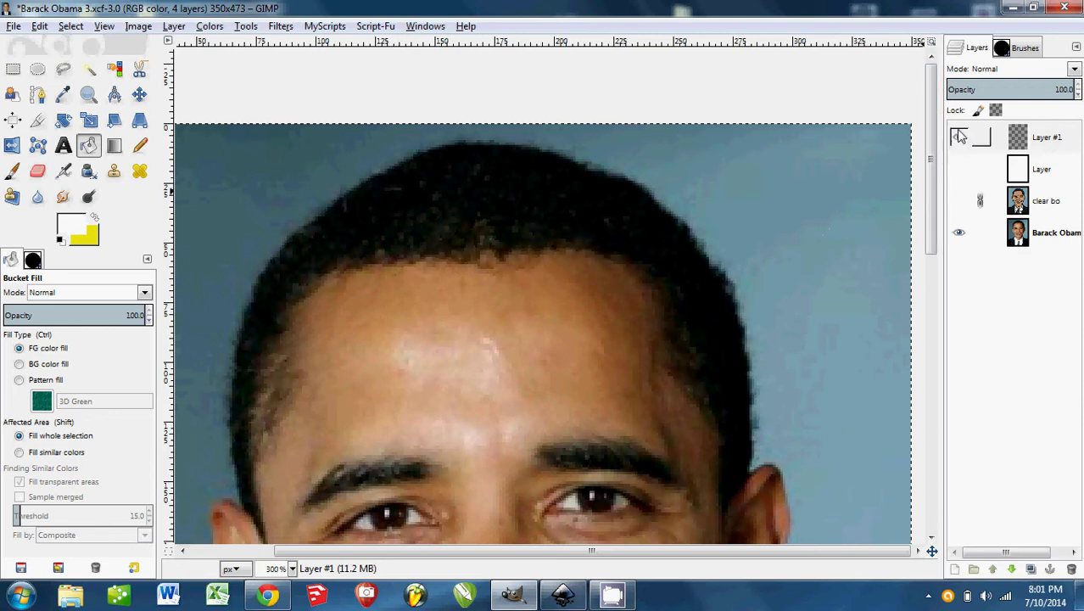
# Compare the clear bo and Barack Obama layers, leaving only the white layer visible
pyautogui.click(958, 201)
pyautogui.scroll(-1, 582, 407)
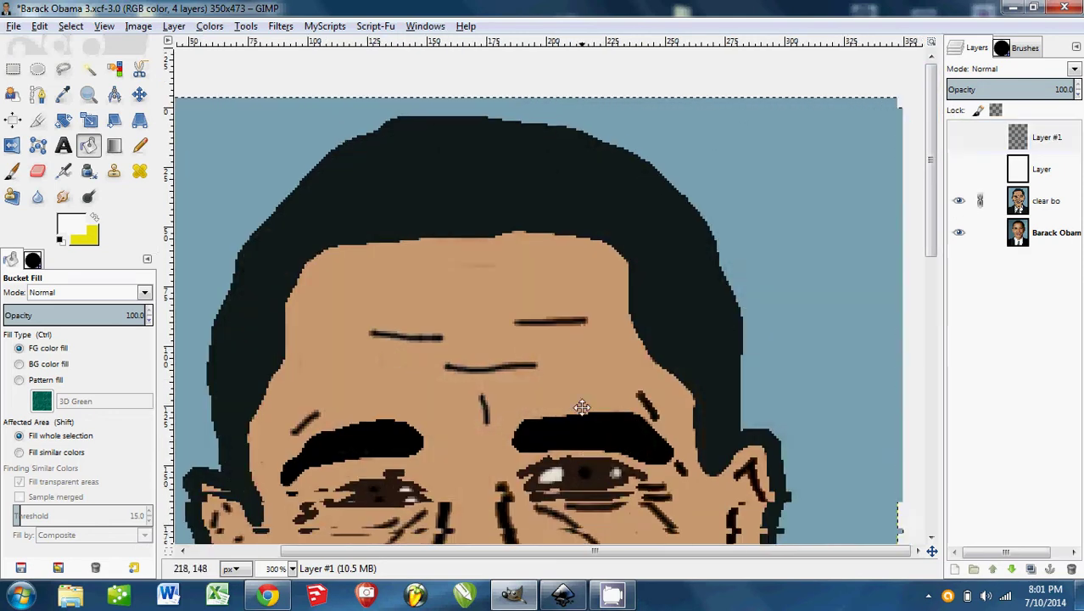
pyautogui.scroll(6, 515, 373)
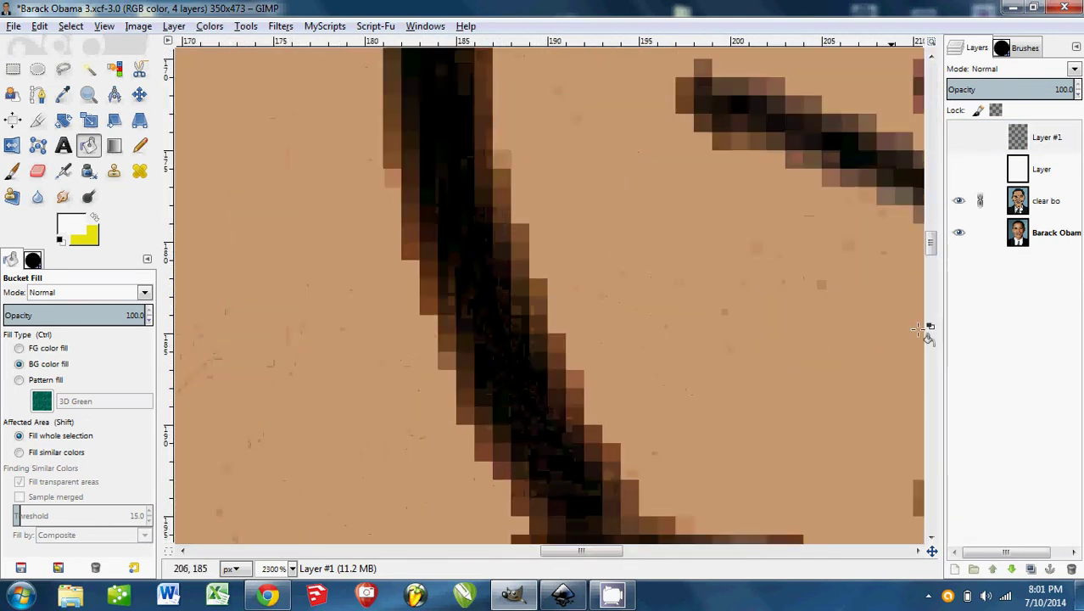
pyautogui.click(958, 232)
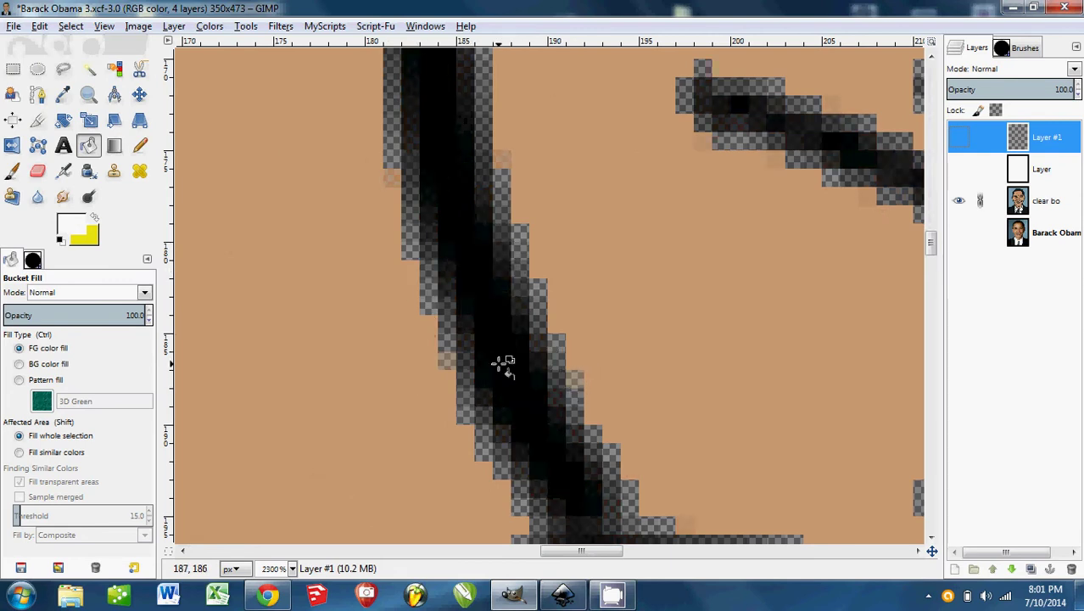
pyautogui.scroll(-7, 503, 363)
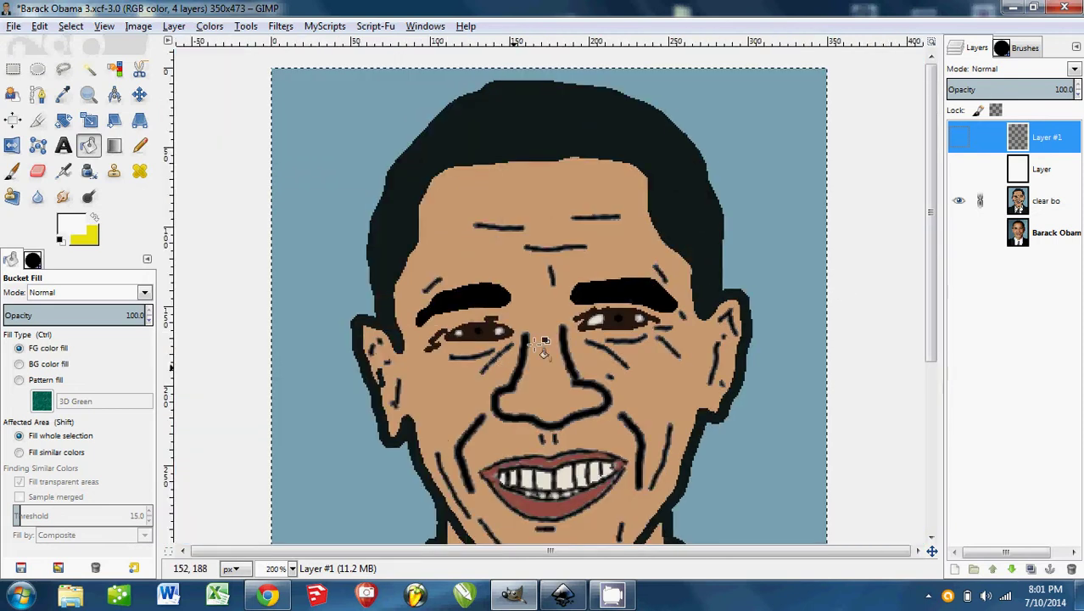
pyautogui.click(958, 232)
pyautogui.click(959, 200)
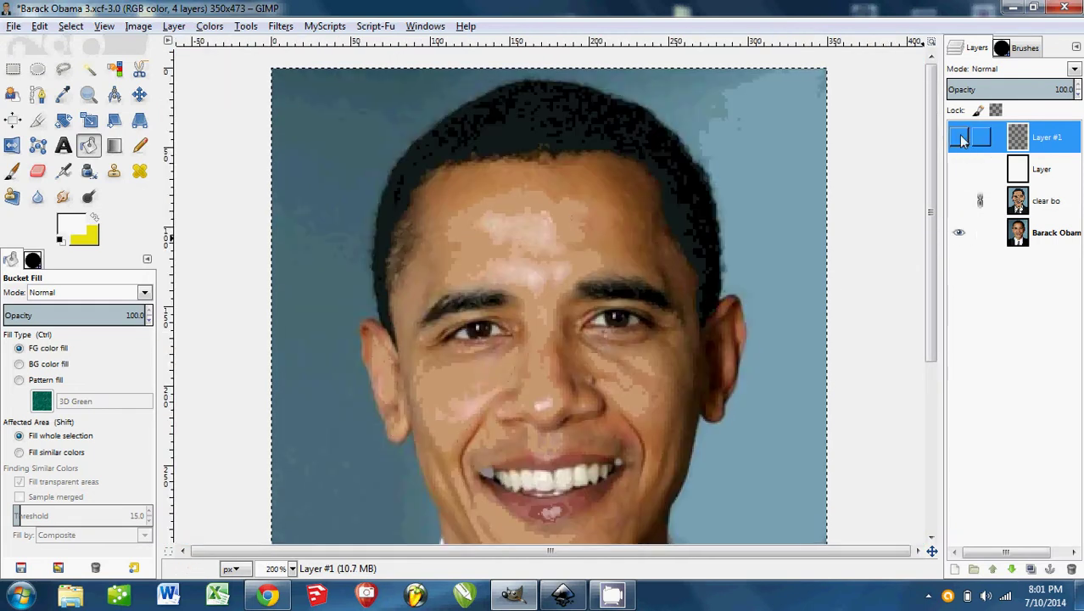
pyautogui.click(959, 234)
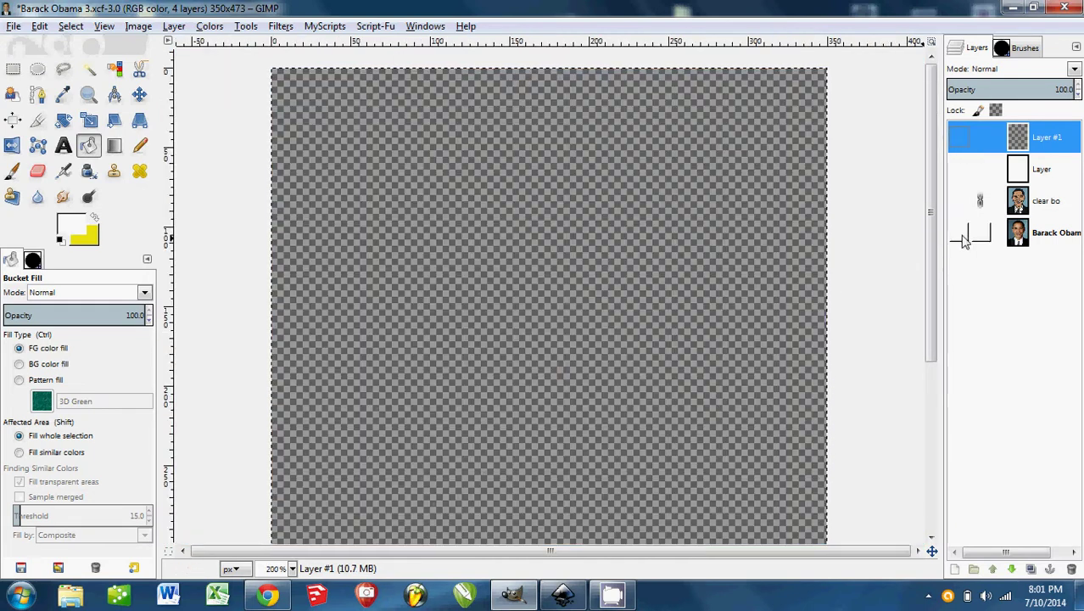
pyautogui.click(959, 169)
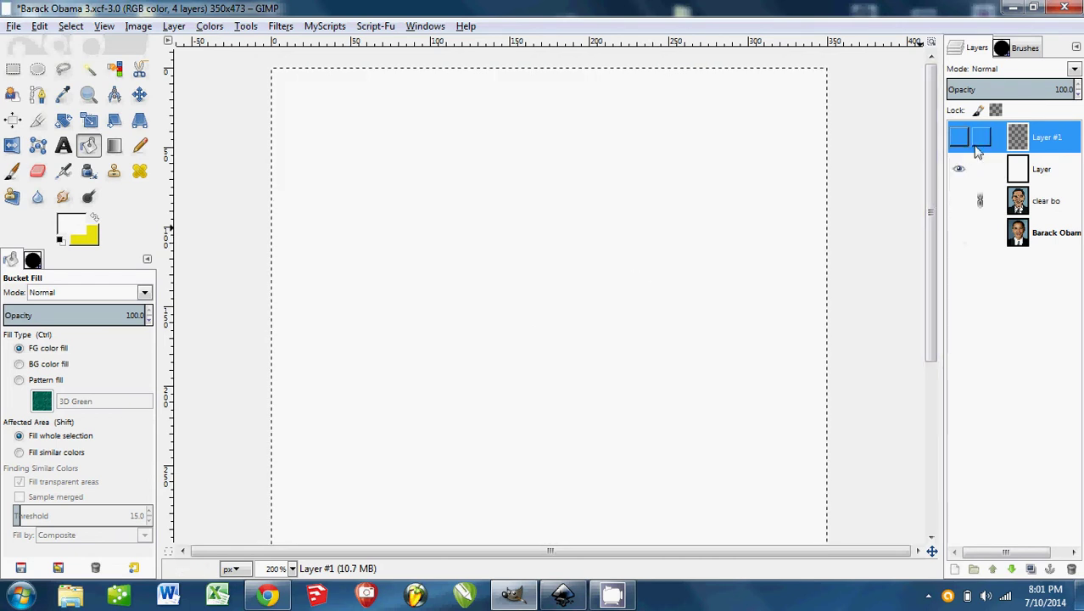
# Show Layer #1, settle on Ellipse Select after trying other tools, and reset colours to black/white
pyautogui.click(960, 138)
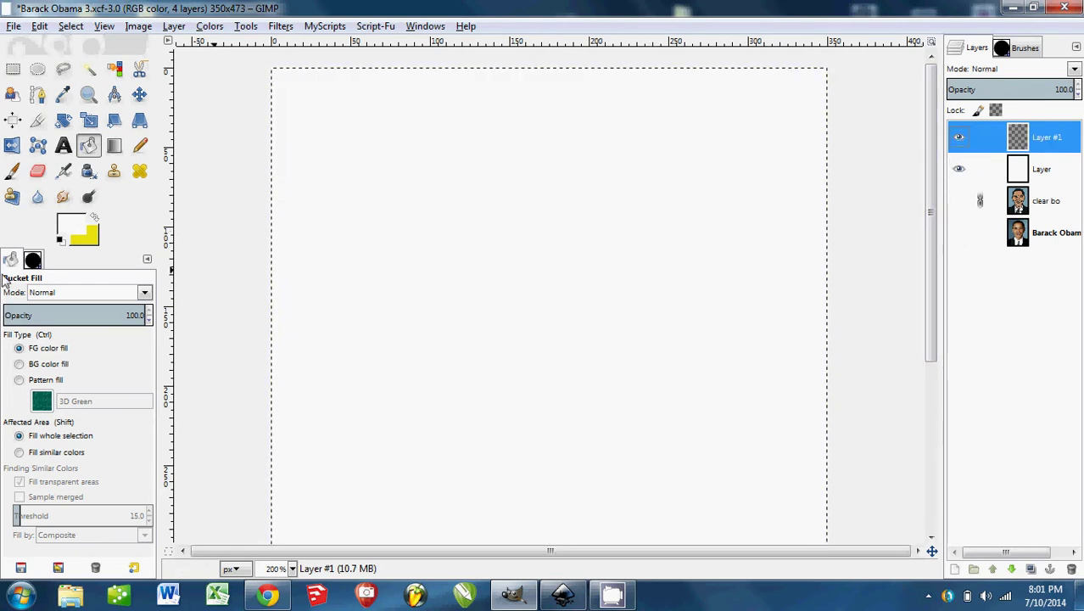
pyautogui.click(40, 71)
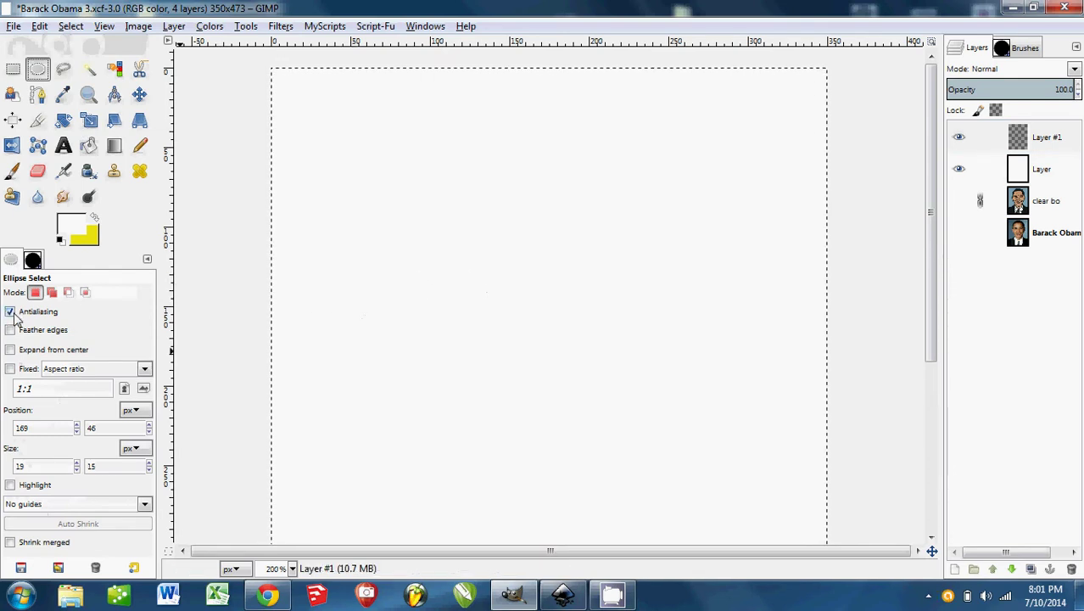
pyautogui.click(12, 70)
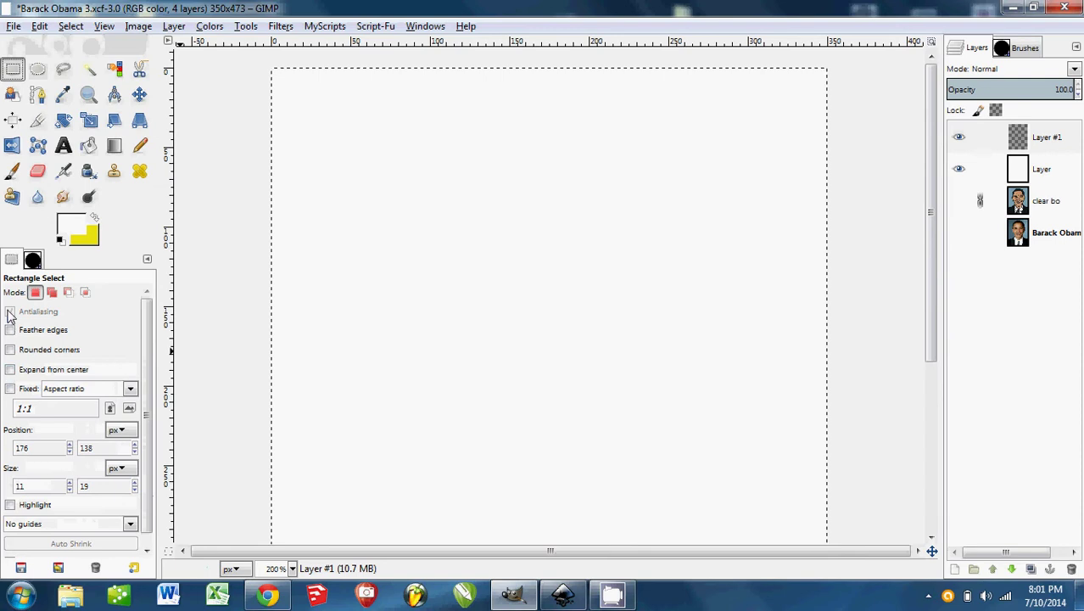
pyautogui.click(37, 71)
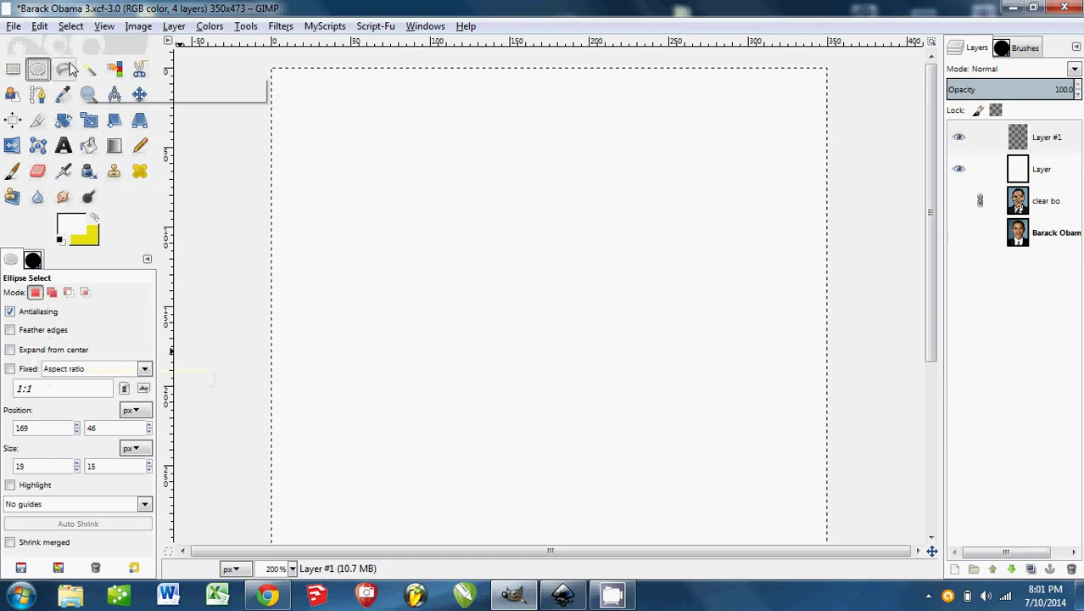
pyautogui.click(67, 69)
pyautogui.click(88, 69)
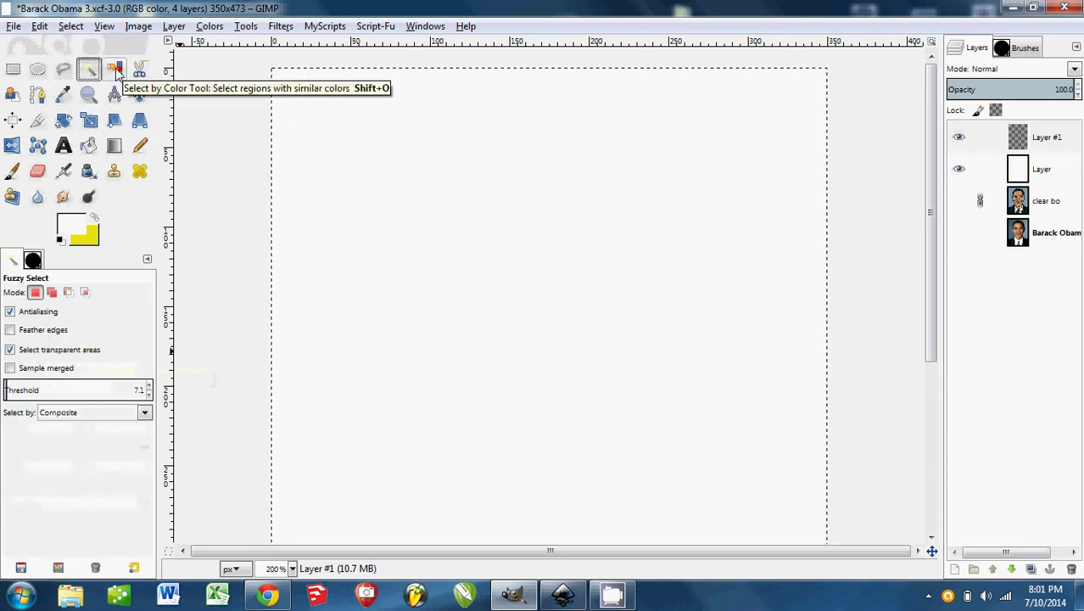
pyautogui.click(116, 71)
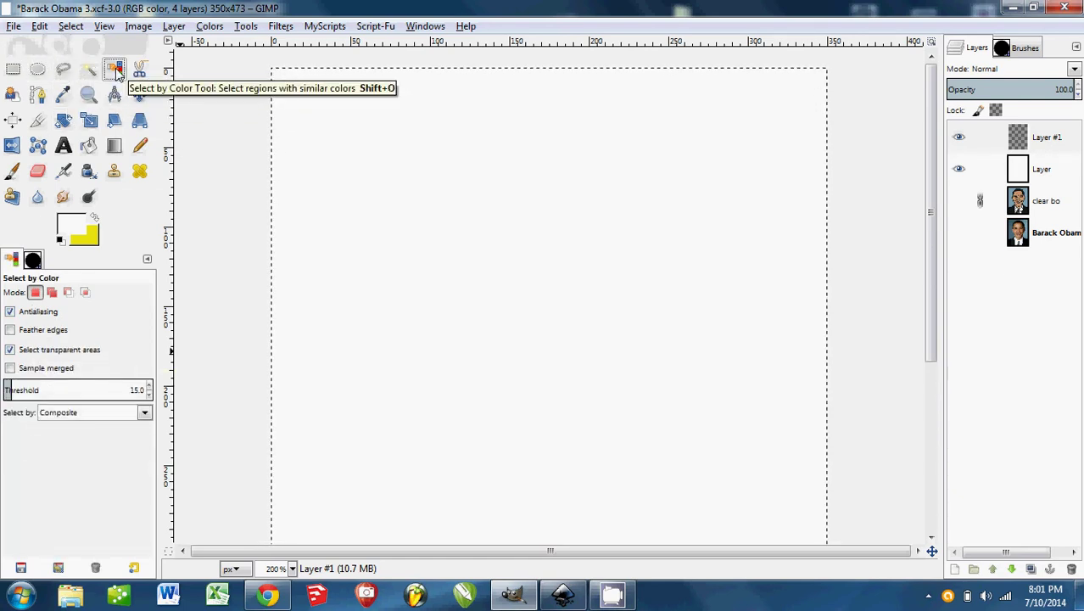
pyautogui.click(39, 95)
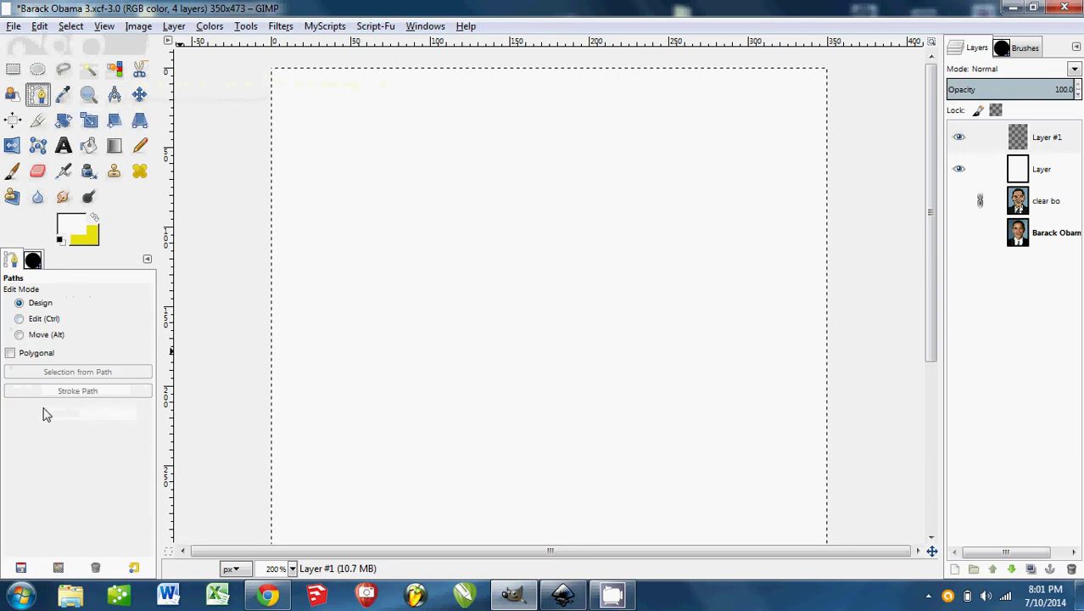
pyautogui.click(35, 71)
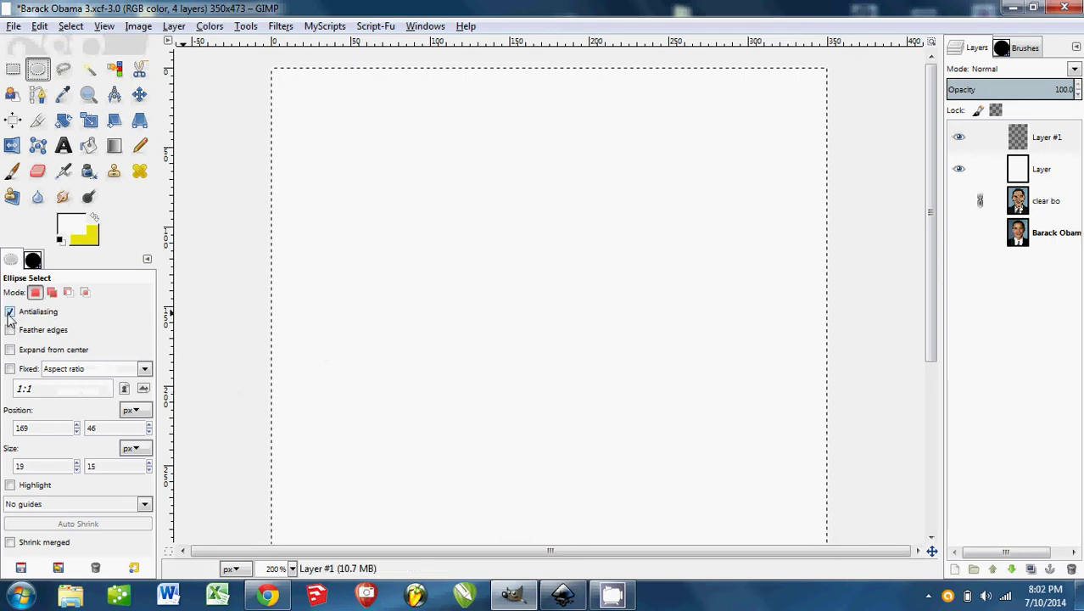
pyautogui.click(59, 241)
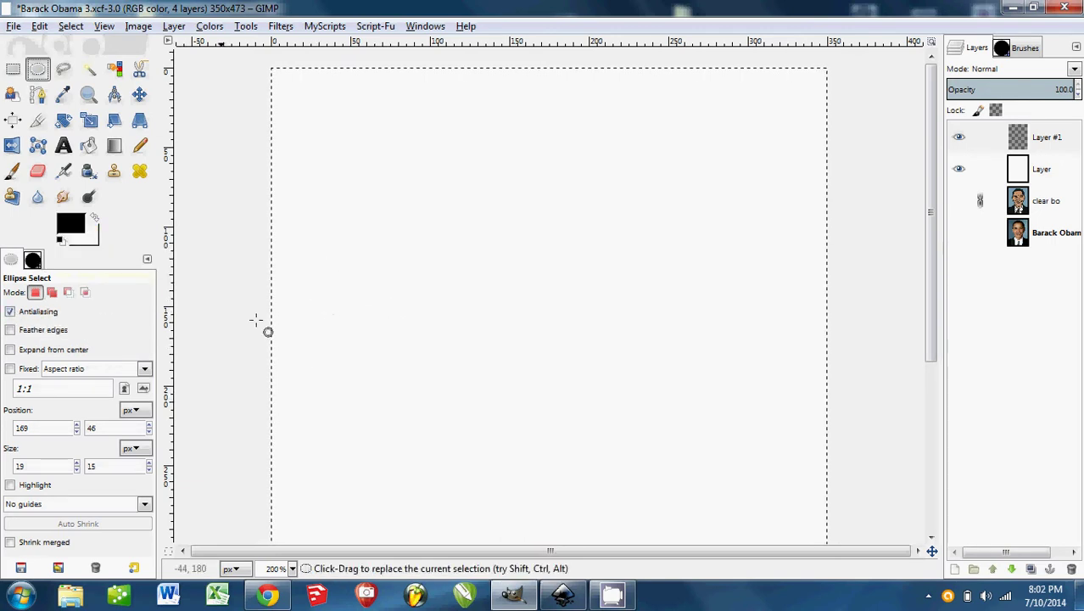
# Fill a tall smooth oval on the left of the canvas with black
pyautogui.moveTo(332, 104); pyautogui.dragTo(564, 534)
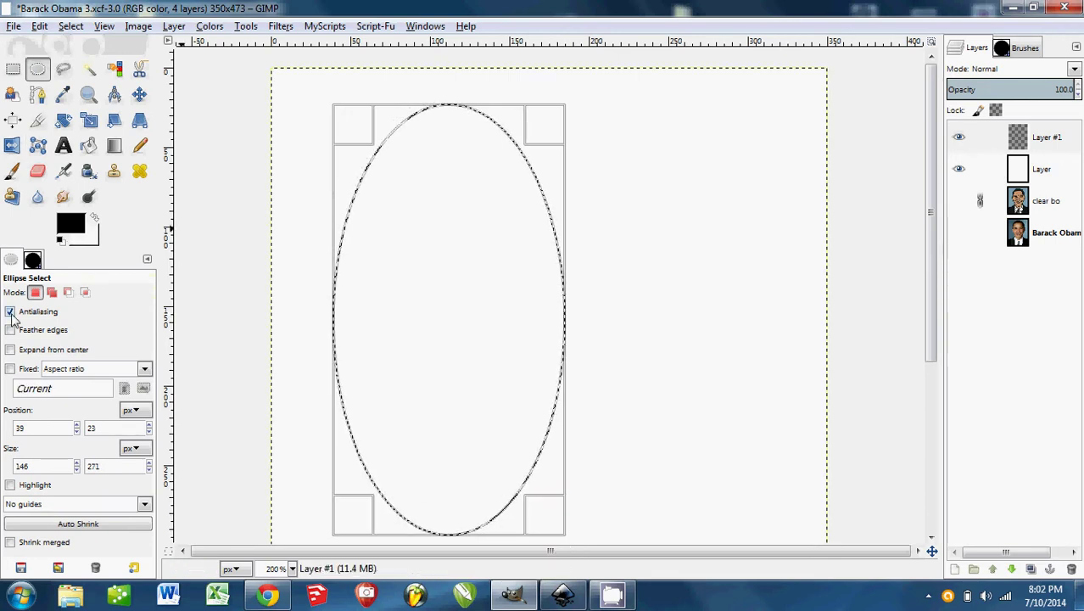
pyautogui.click(88, 145)
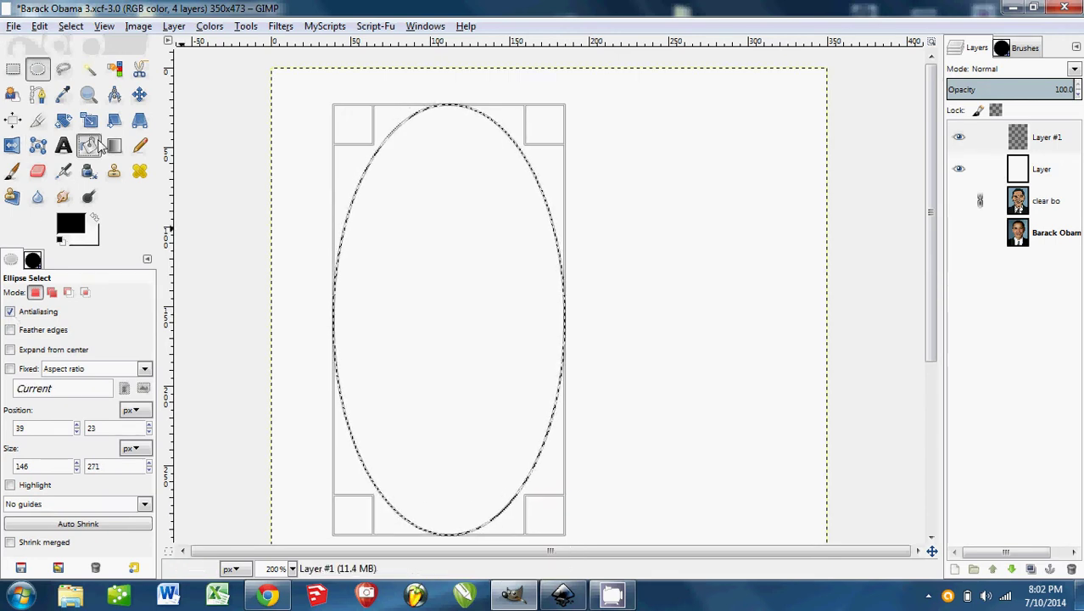
pyautogui.click(479, 347)
# With Antialiasing off, fill a second tall ellipse to the right black and deselect
pyautogui.click(38, 68)
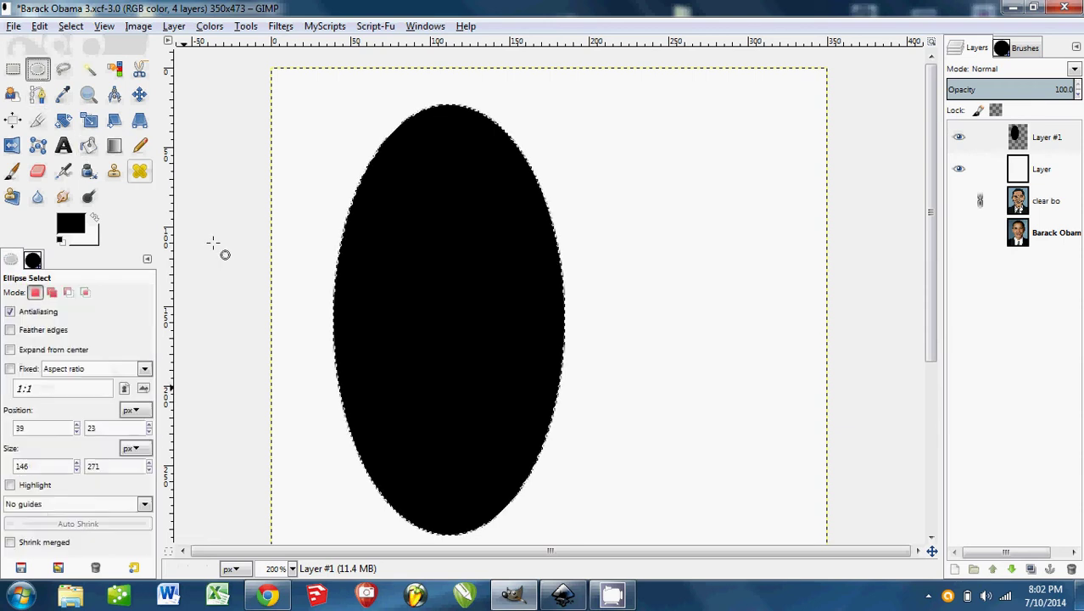
pyautogui.click(10, 311)
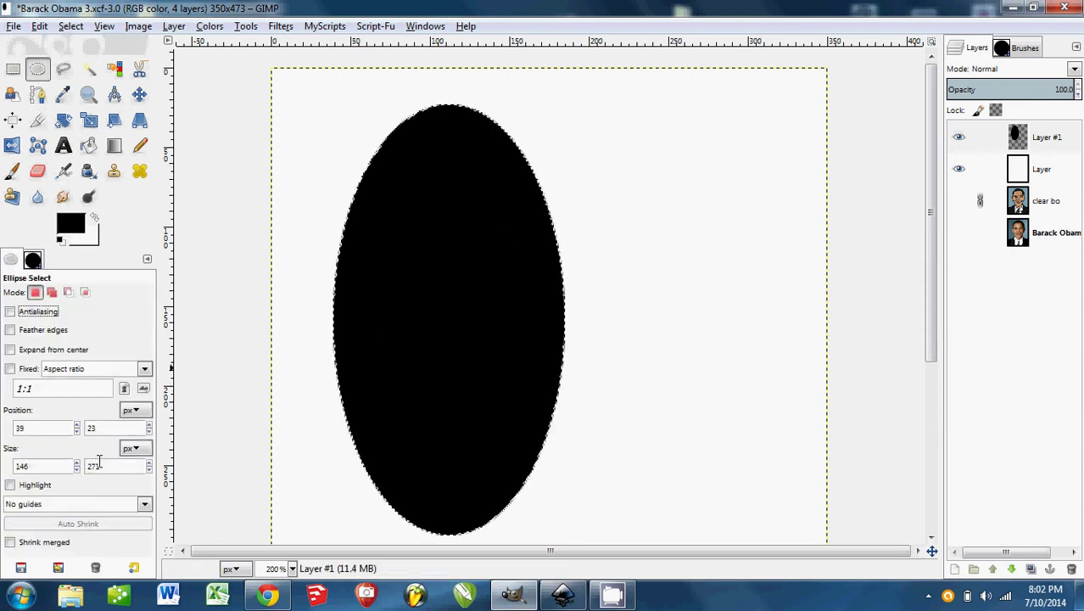
pyautogui.moveTo(604, 105); pyautogui.dragTo(797, 536)
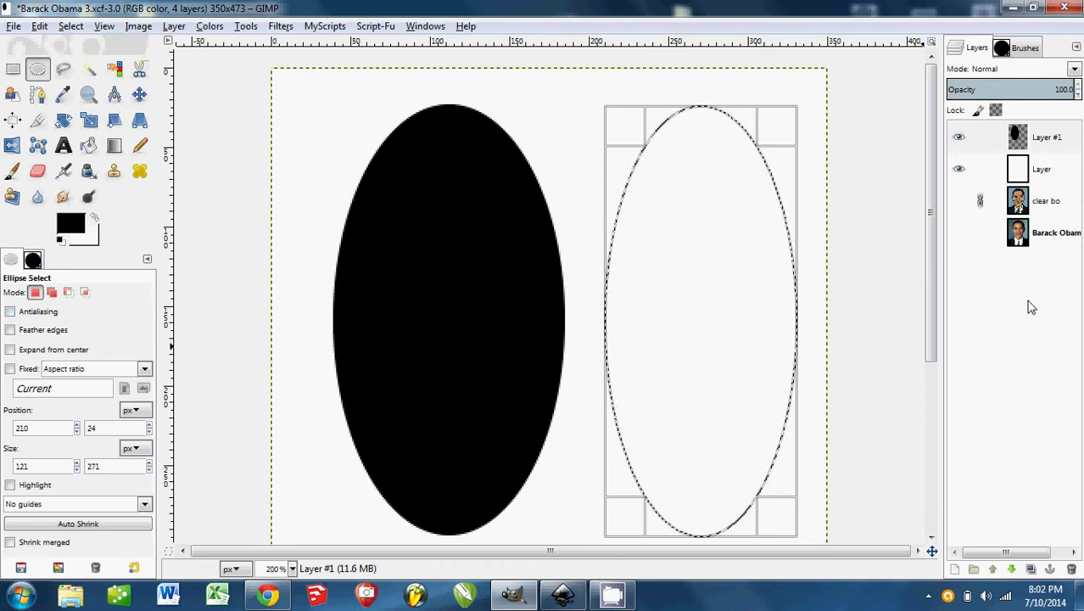
pyautogui.moveTo(709, 317); pyautogui.dragTo(674, 323)
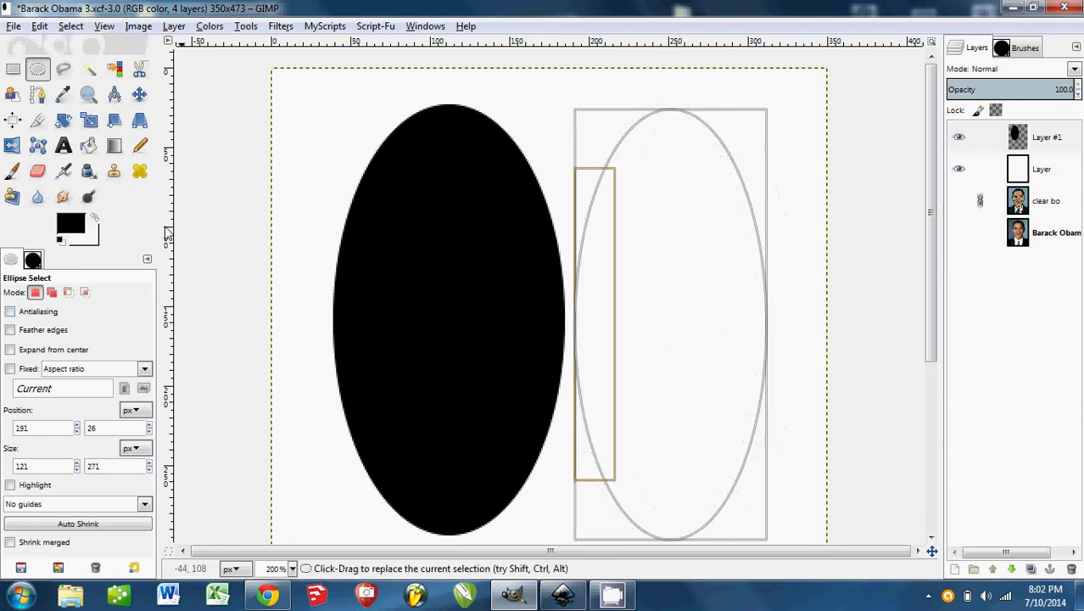
pyautogui.click(88, 145)
pyautogui.click(687, 324)
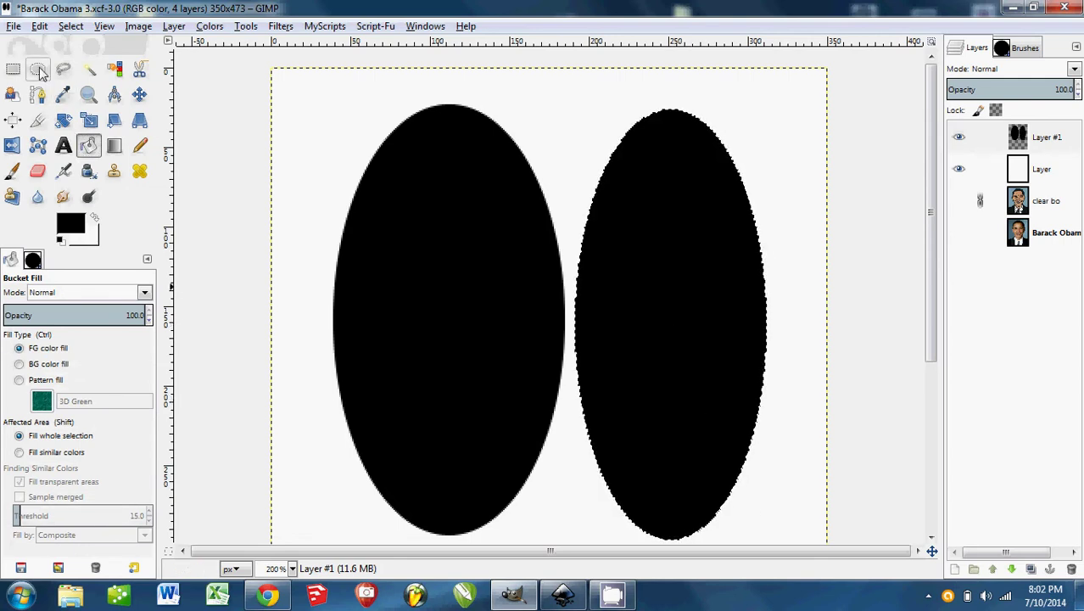
pyautogui.hotkey('shift', 'ctrl', 'a')
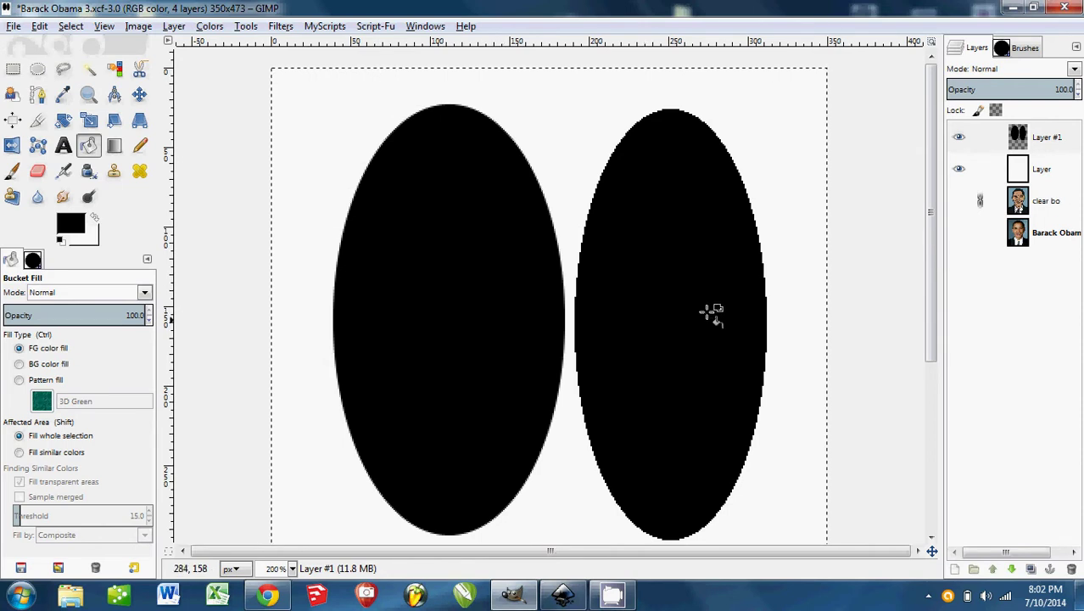
# Pan and zoom in to compare the edges of the two ellipses
pyautogui.moveTo(655, 335); pyautogui.dragTo(605, 324)
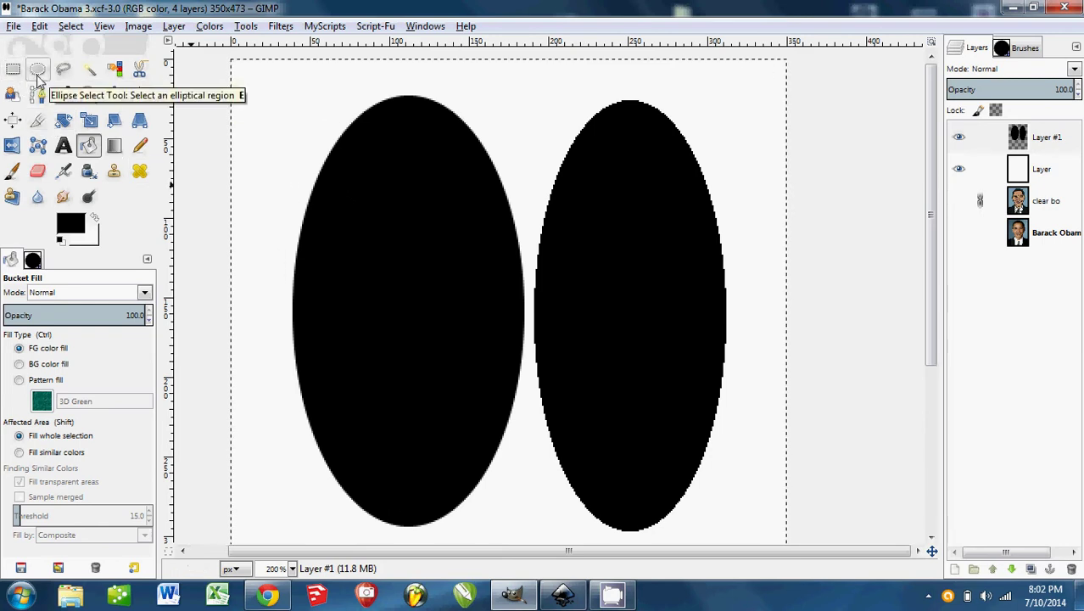
pyautogui.moveTo(516, 286); pyautogui.dragTo(514, 301)
pyautogui.scroll(1, 515, 301)
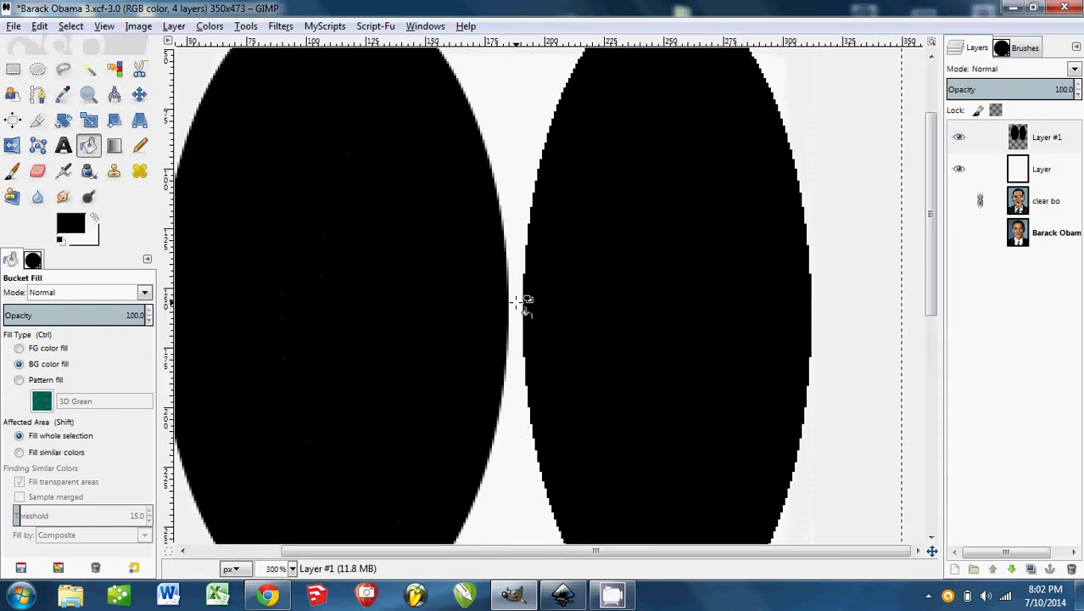
pyautogui.scroll(-1, 560, 297)
pyautogui.scroll(1, 586, 293)
pyautogui.scroll(2, 586, 294)
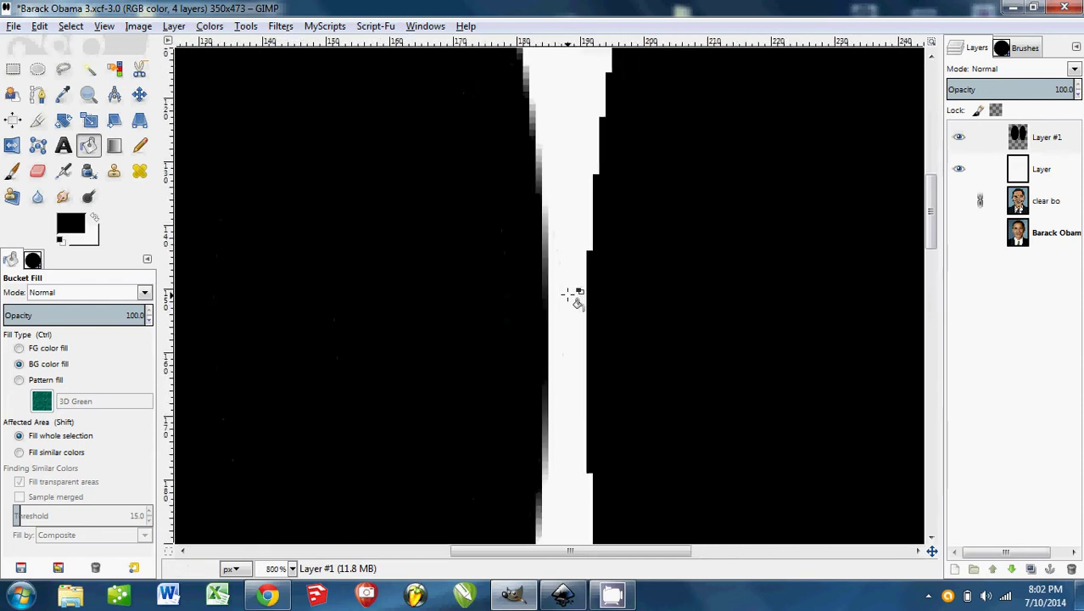
pyautogui.scroll(2, 612, 304)
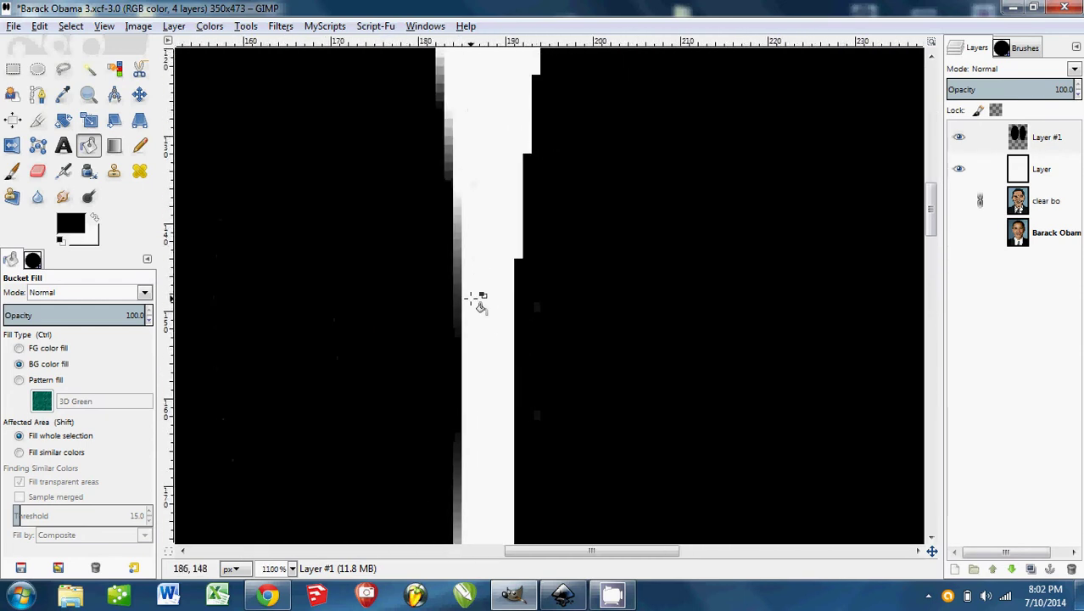
pyautogui.scroll(2, 475, 299)
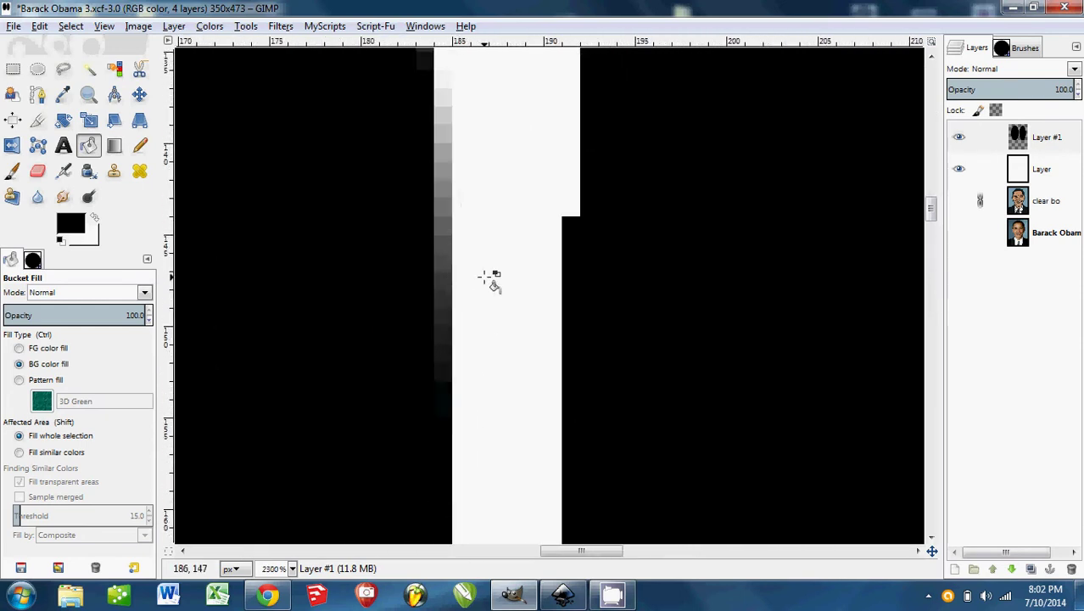
# Turn the ellipse layer's painted areas into a selection and inspect the gap between ellipses
pyautogui.rightClick(1055, 140)
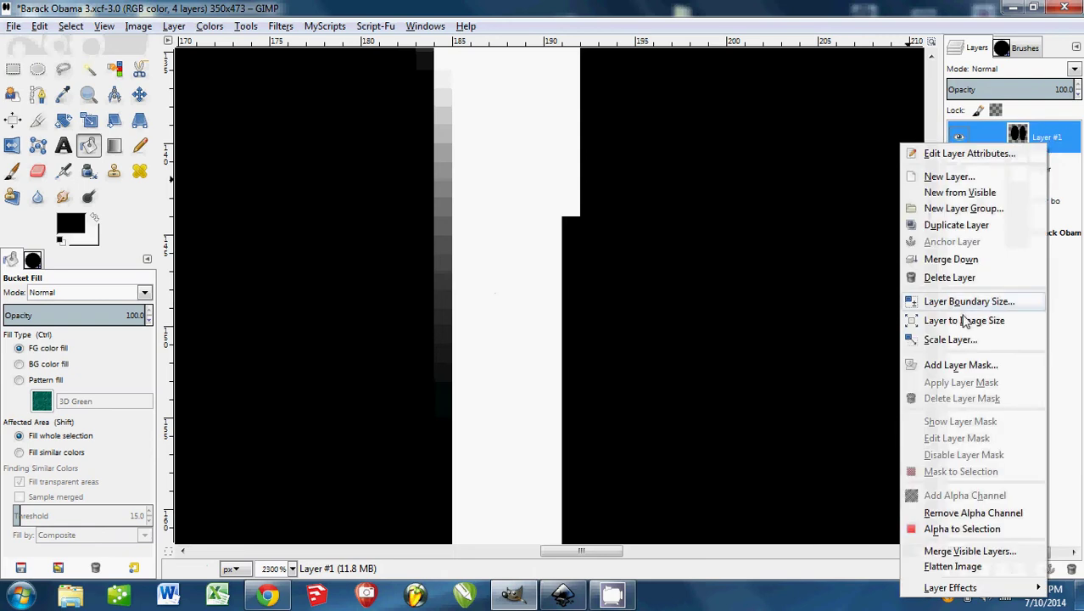
pyautogui.click(972, 528)
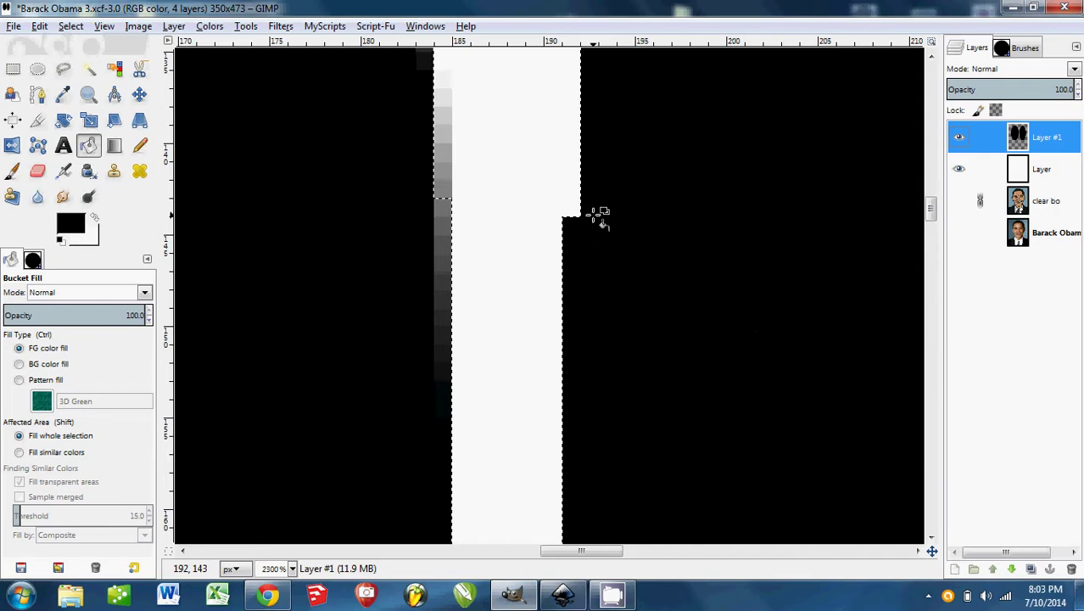
pyautogui.moveTo(625, 176); pyautogui.dragTo(590, 243)
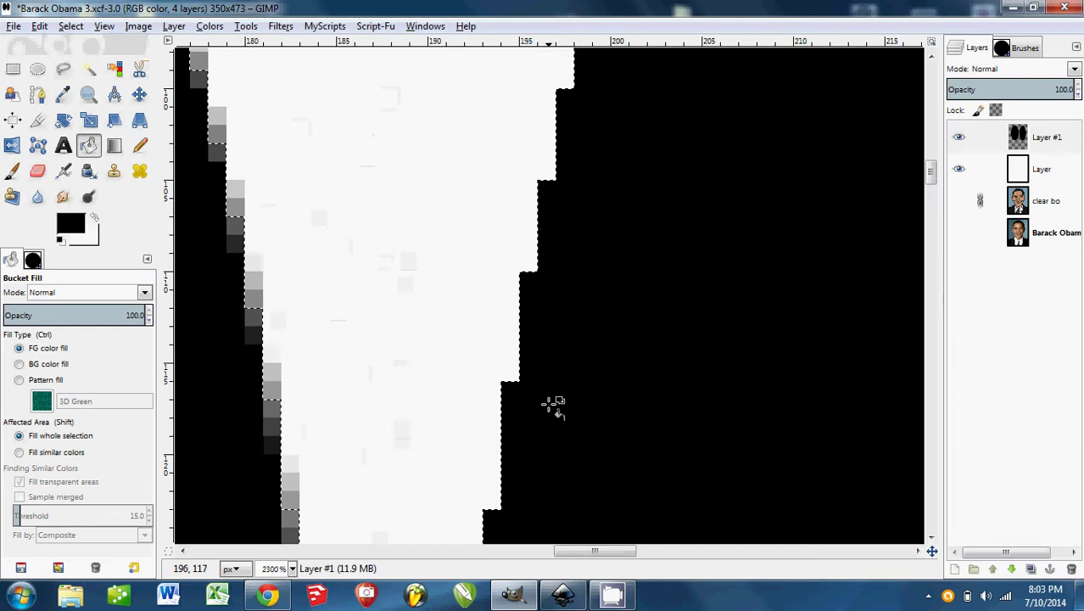
pyautogui.moveTo(553, 407); pyautogui.dragTo(392, 329)
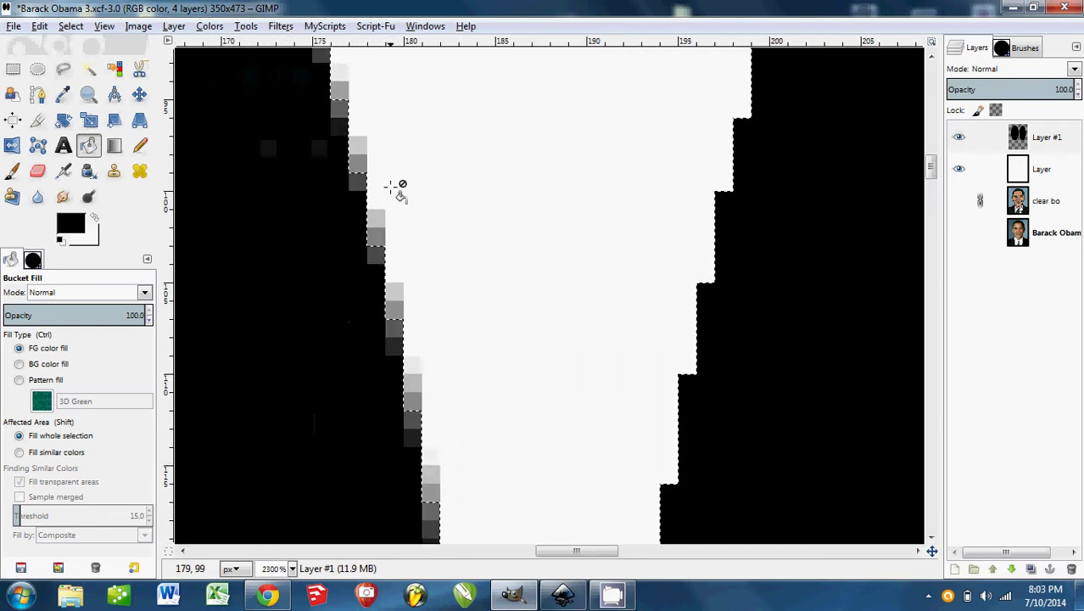
pyautogui.keyDown('ctrl'); pyautogui.scroll(2, 373, 226); pyautogui.keyUp('ctrl')
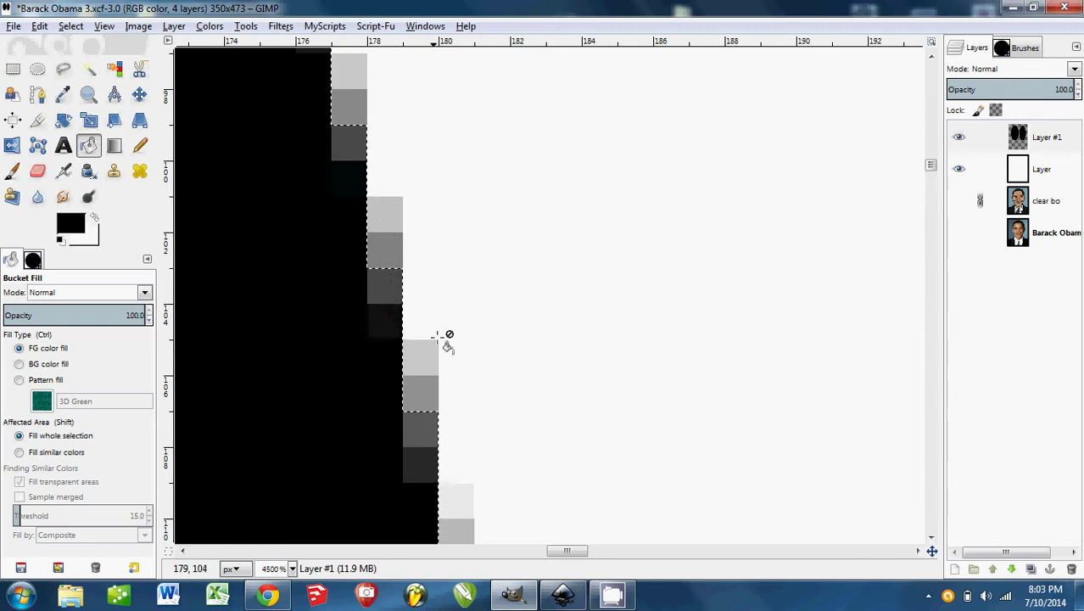
pyautogui.keyDown('ctrl'); pyautogui.scroll(-7, 585, 350); pyautogui.keyUp('ctrl')
pyautogui.keyDown('ctrl'); pyautogui.scroll(-2, 591, 355); pyautogui.keyUp('ctrl')
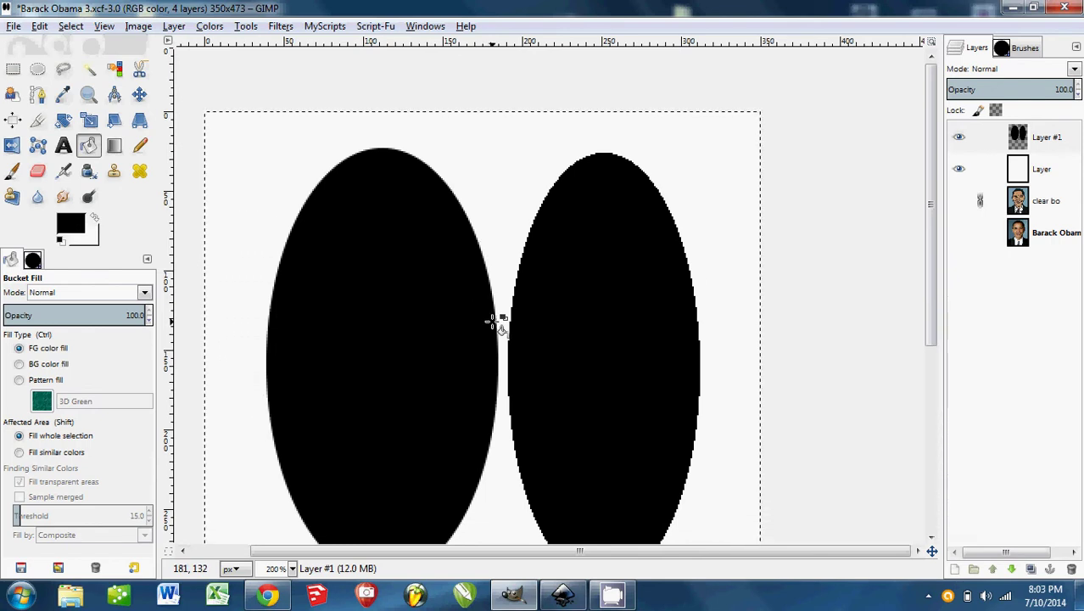
# Delete the test-ellipse layer and add a new transparent layer at the top
pyautogui.click(1040, 141)
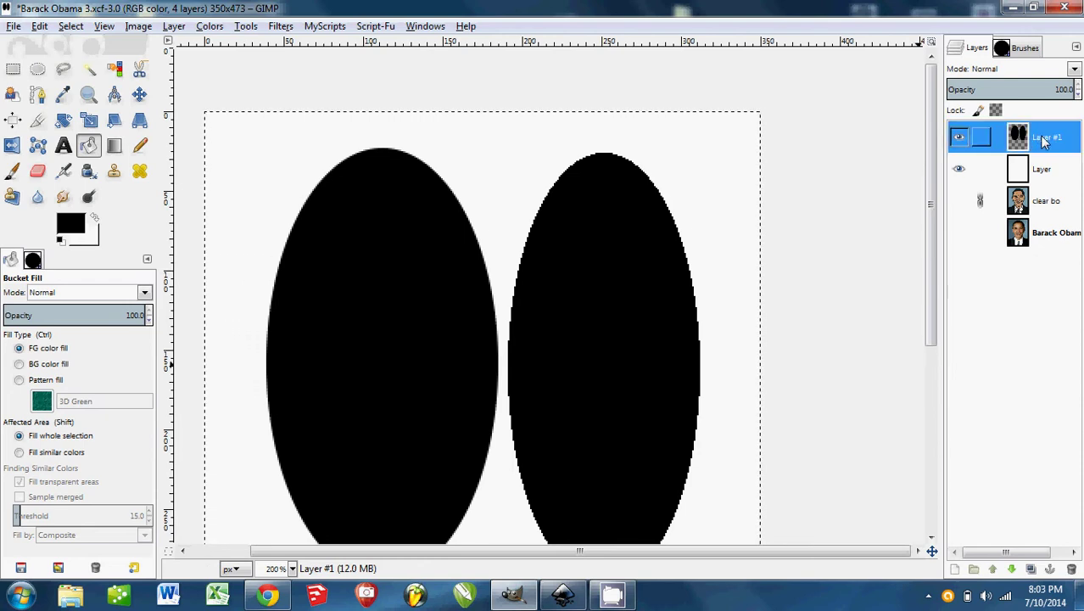
pyautogui.click(1071, 570)
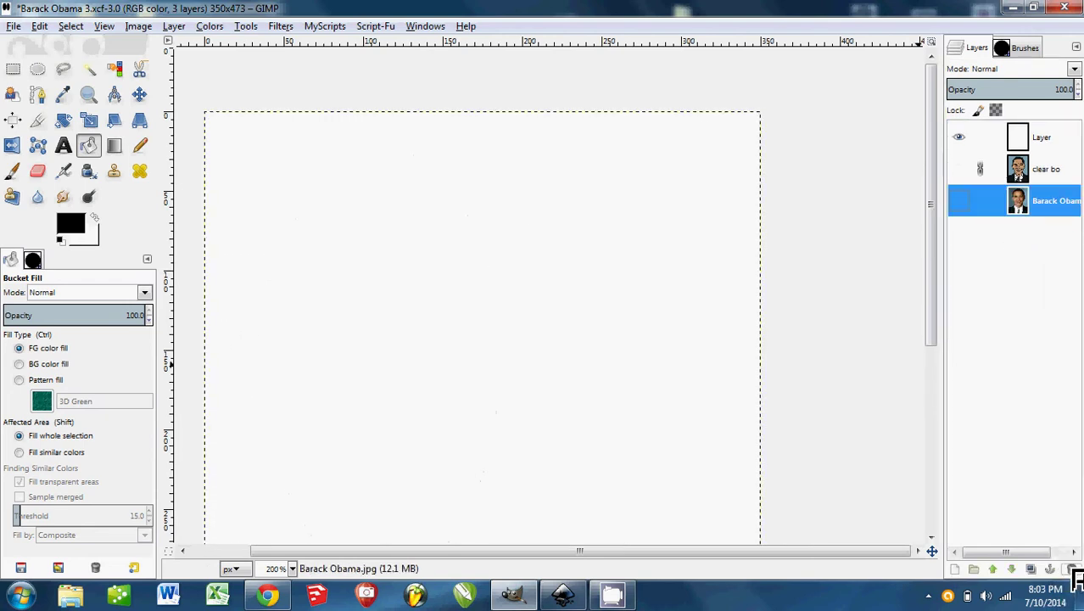
pyautogui.click(952, 570)
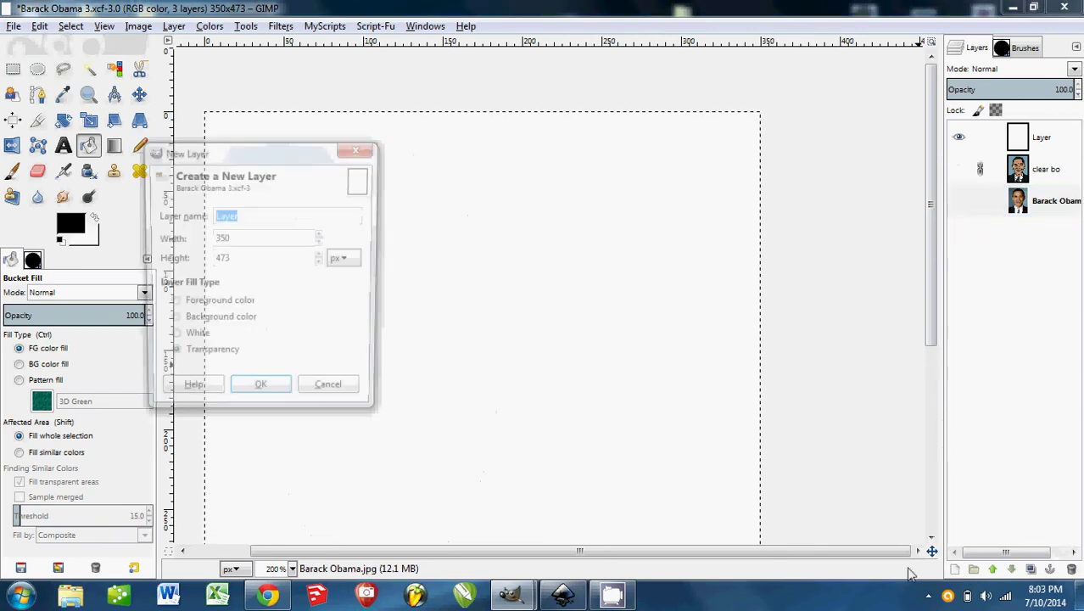
pyautogui.click(171, 356)
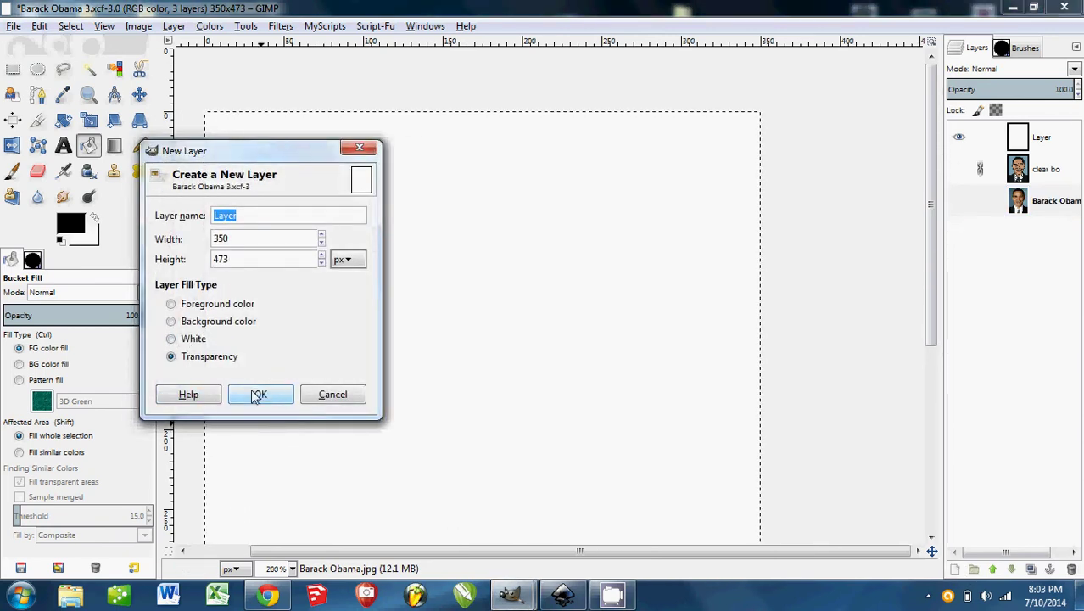
pyautogui.click(258, 395)
pyautogui.moveTo(984, 200); pyautogui.dragTo(1061, 142)
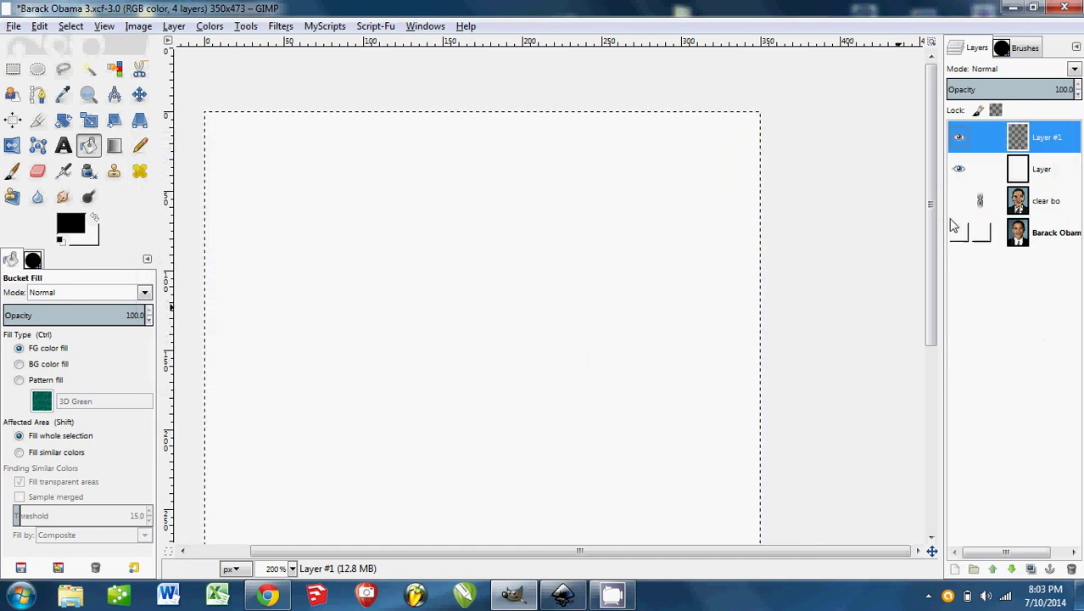
# Move clear bo to the bottom, delete the white layer, and show the Barack Obama photo
pyautogui.click(959, 170)
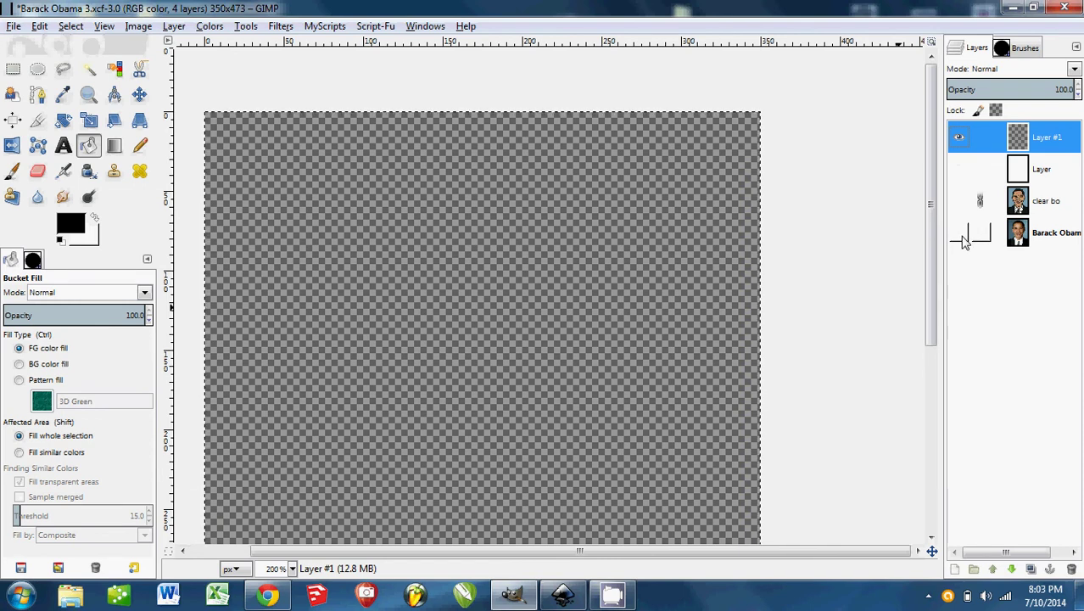
pyautogui.moveTo(1022, 208); pyautogui.dragTo(1052, 265)
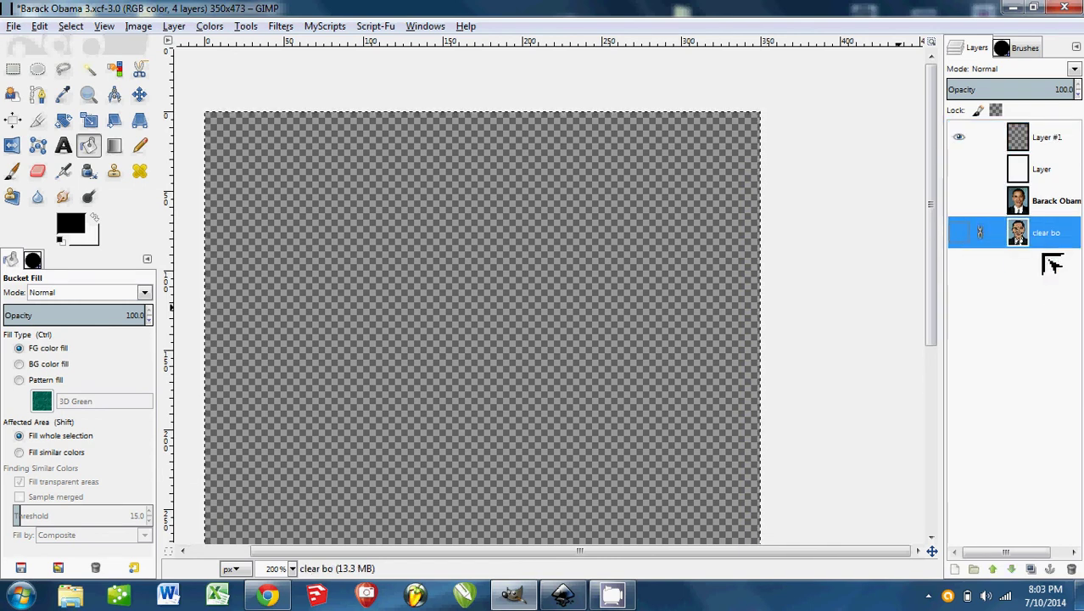
pyautogui.doubleClick(1042, 171)
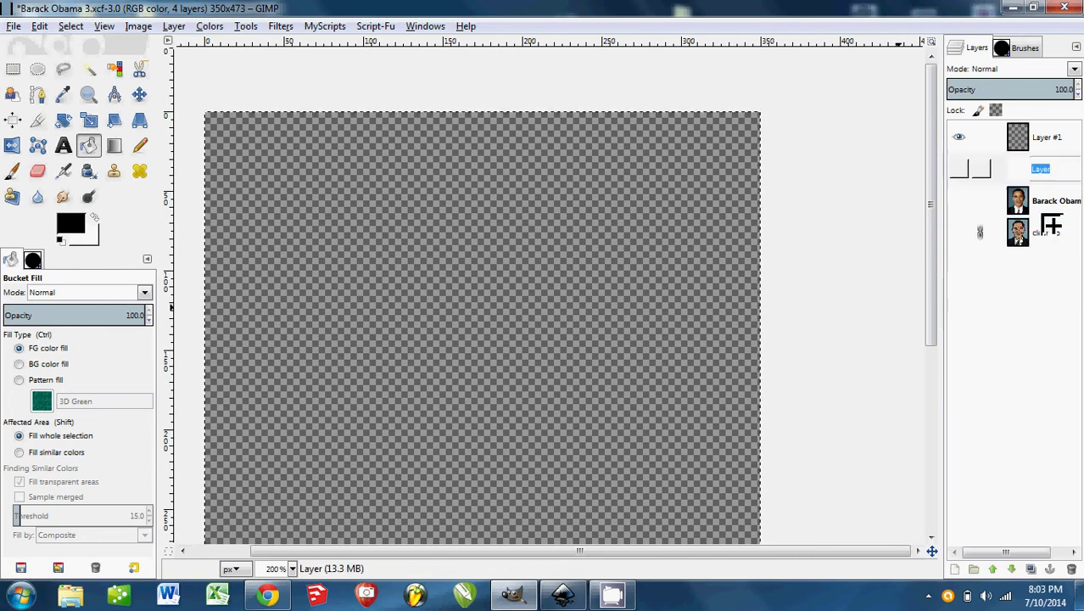
pyautogui.click(1071, 569)
pyautogui.click(1037, 210)
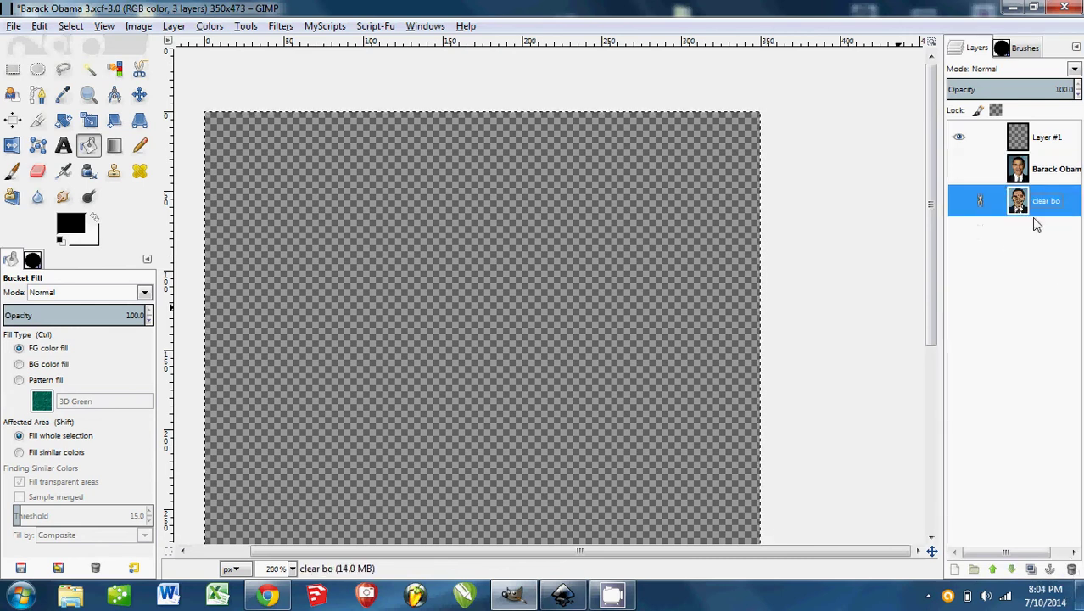
pyautogui.click(960, 169)
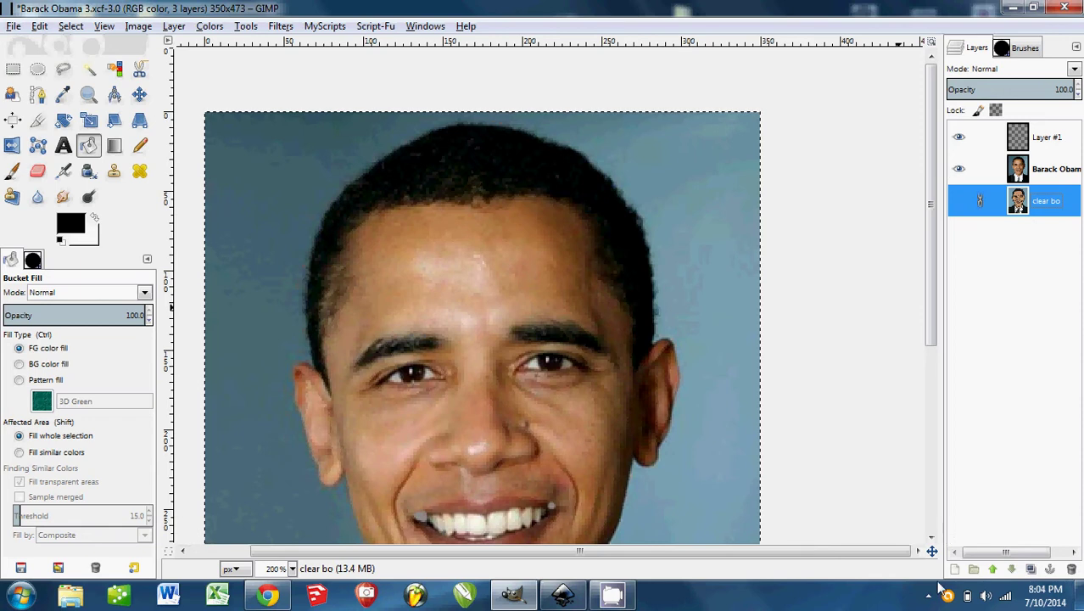
# Add two more transparent layers and move the Barack Obama layer down above clear bo
pyautogui.click(954, 569)
pyautogui.click(141, 274)
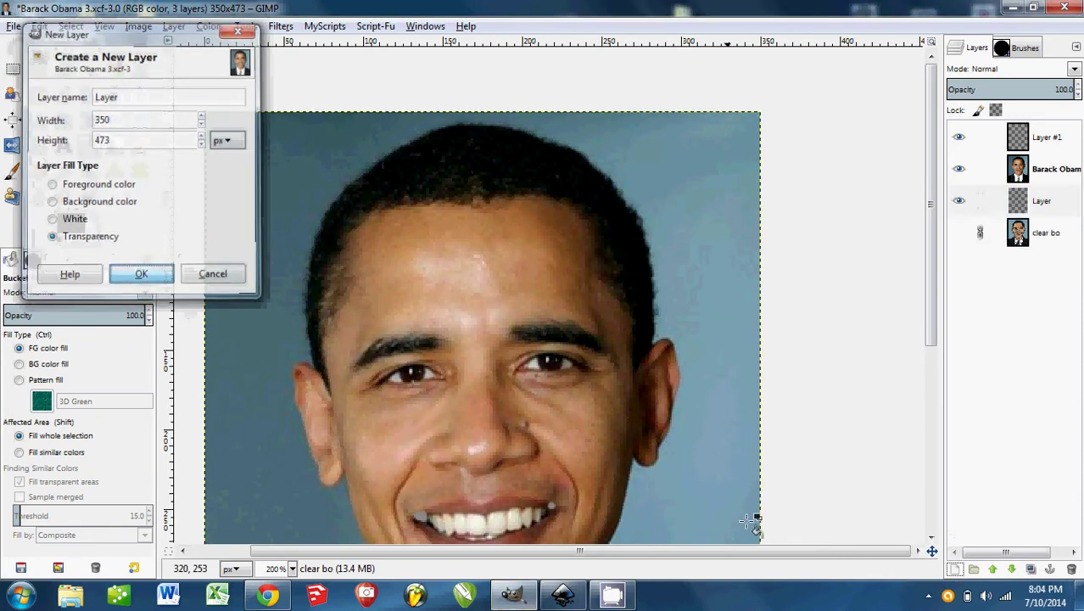
pyautogui.click(954, 569)
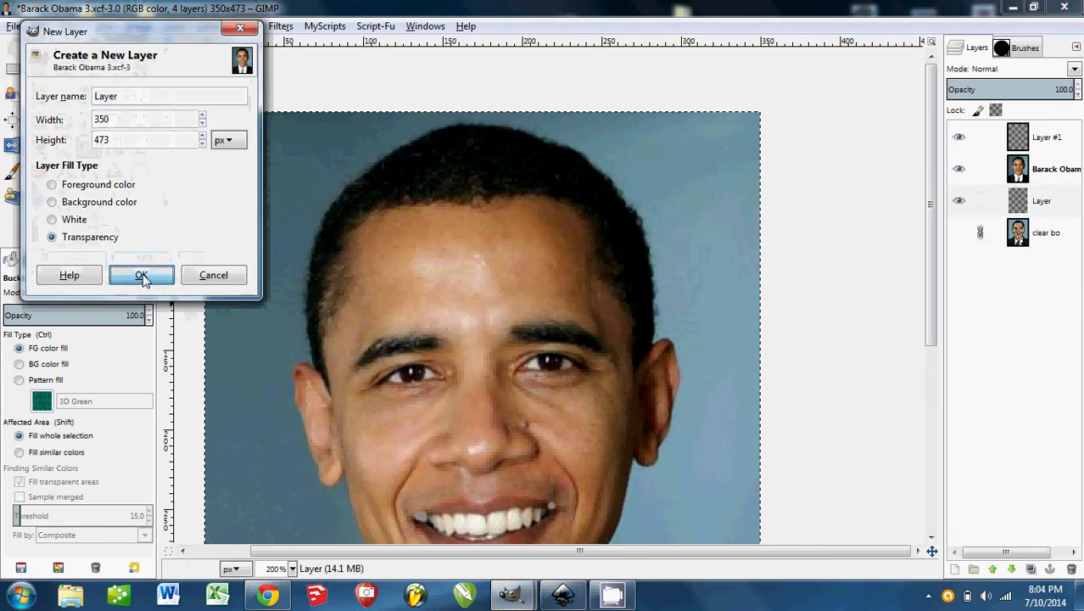
pyautogui.click(141, 274)
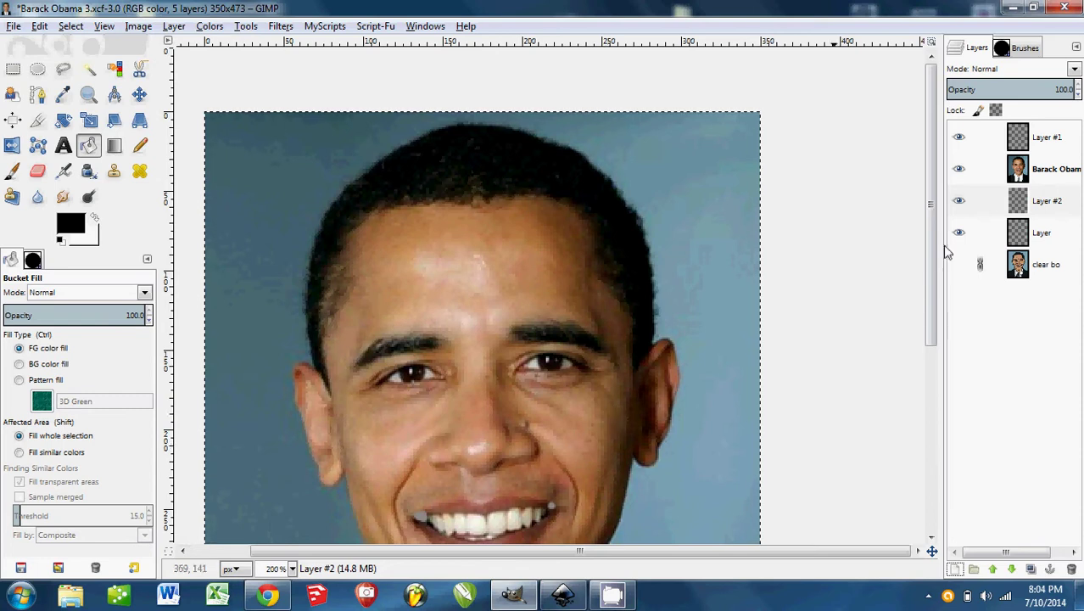
pyautogui.moveTo(1047, 175); pyautogui.dragTo(1054, 248)
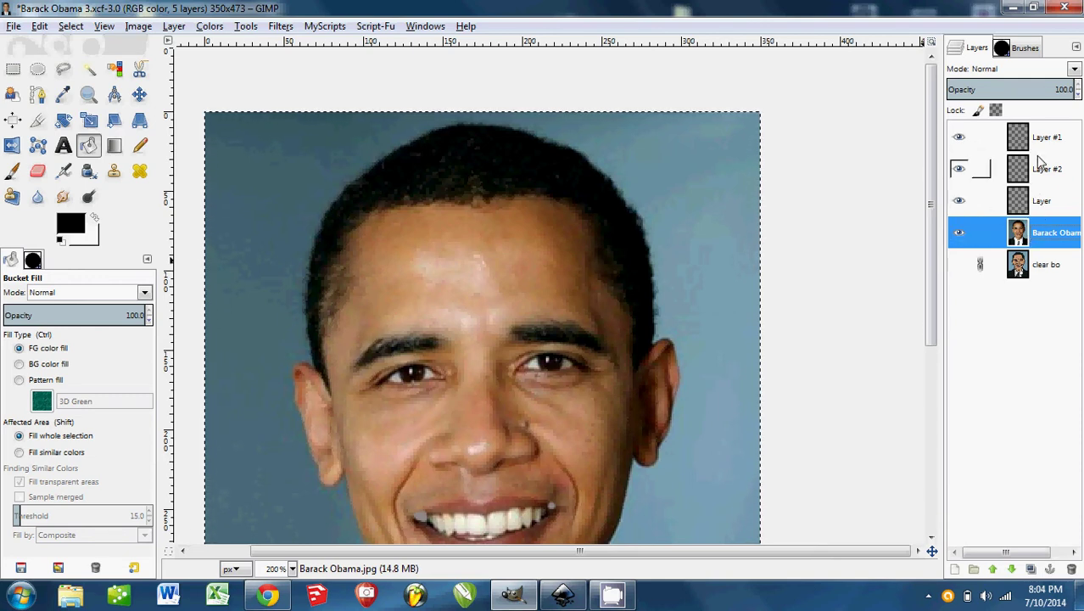
# Bucket-fill the empty Layer with the blue-grey eyedropped from the photo's background
pyautogui.click(1052, 202)
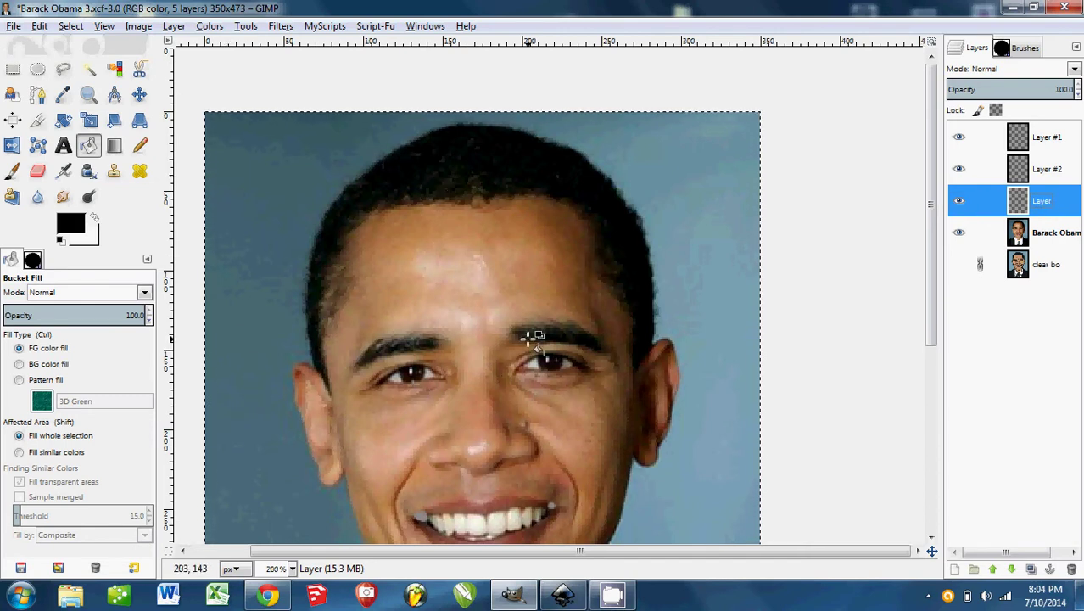
pyautogui.click(88, 150)
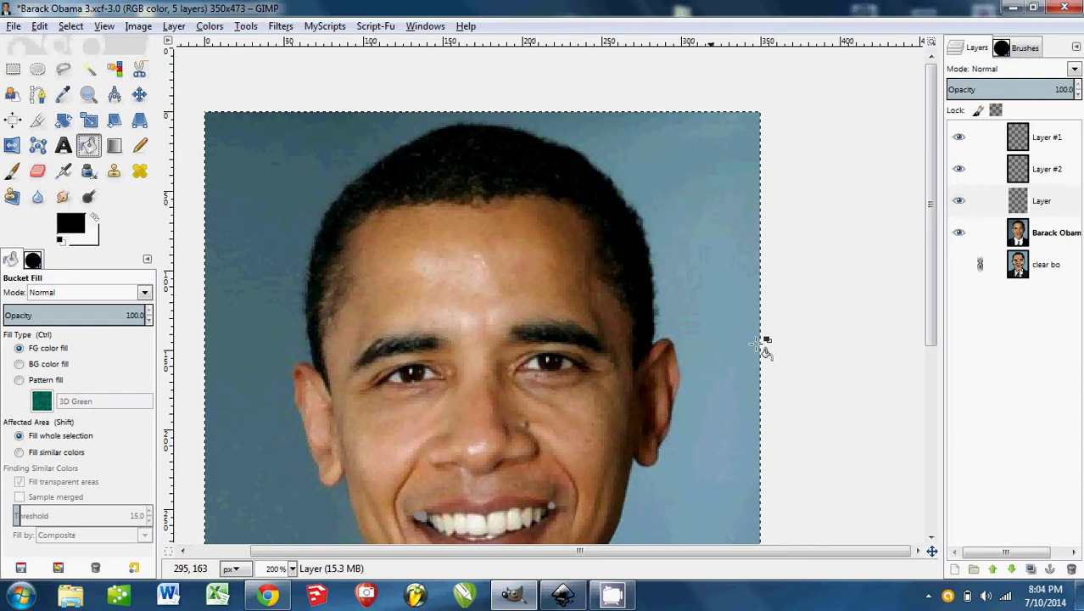
pyautogui.click(68, 226)
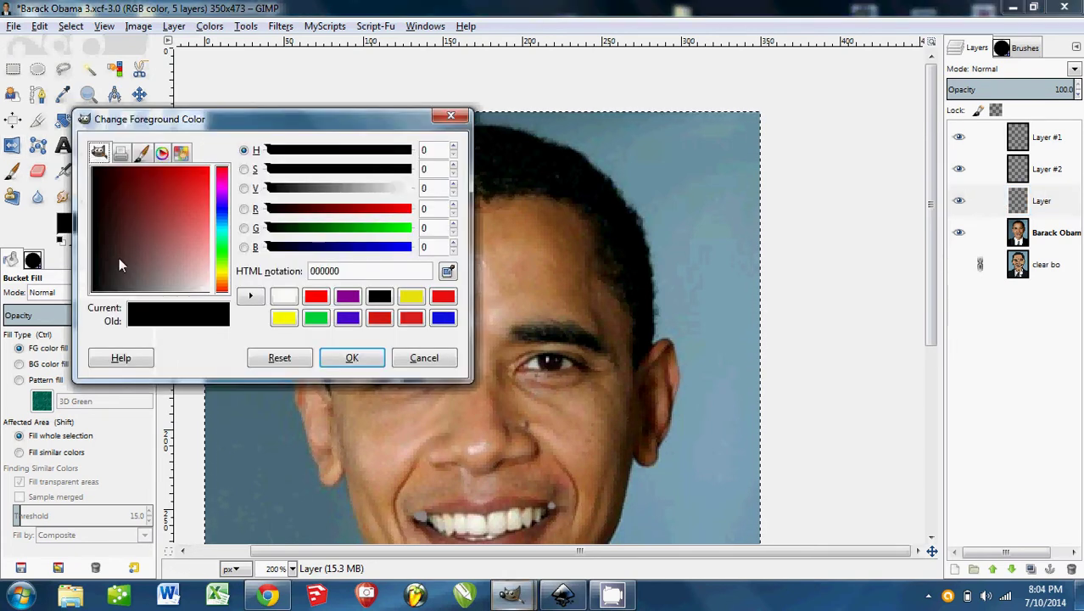
pyautogui.click(447, 272)
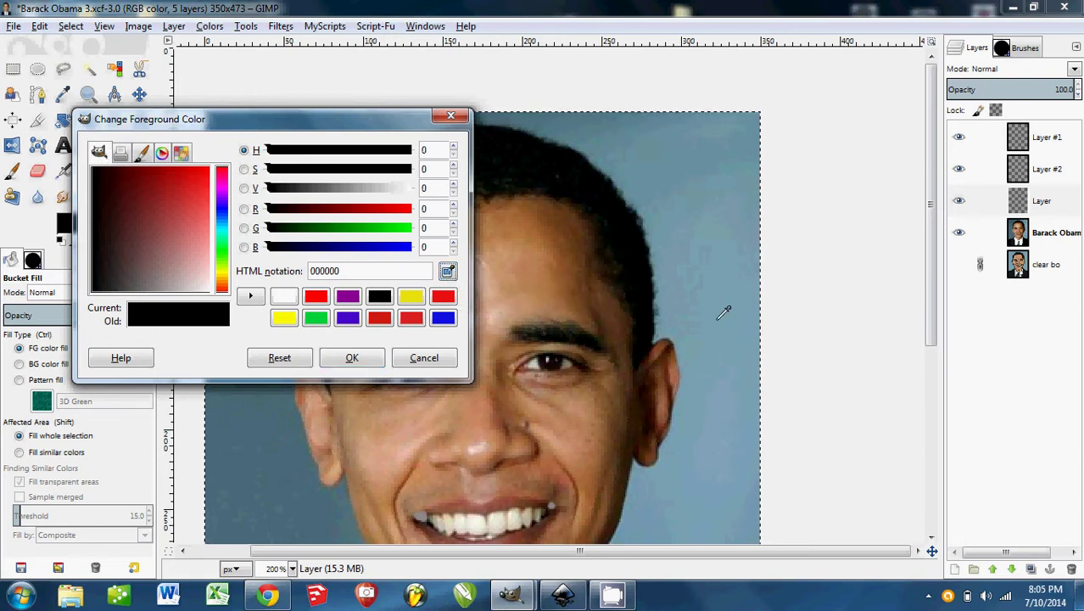
pyautogui.click(703, 247)
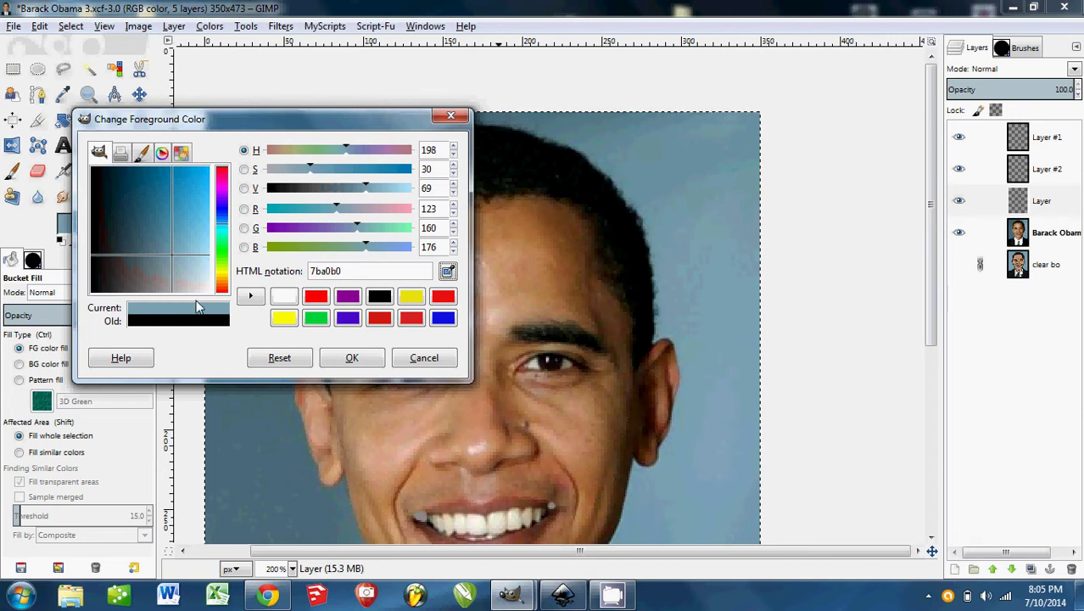
pyautogui.click(537, 274)
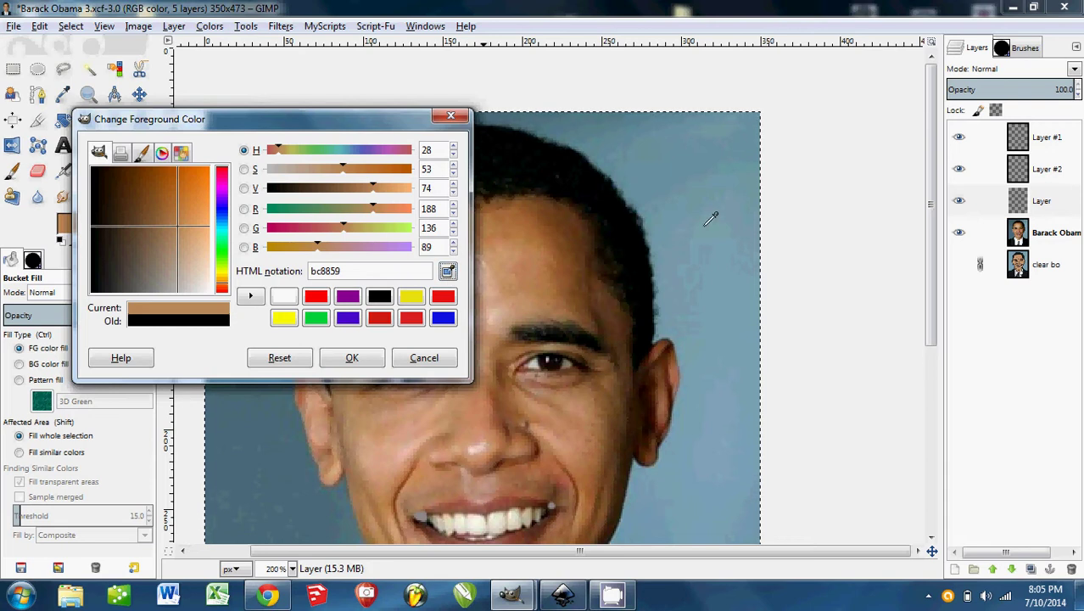
pyautogui.click(712, 395)
pyautogui.click(351, 357)
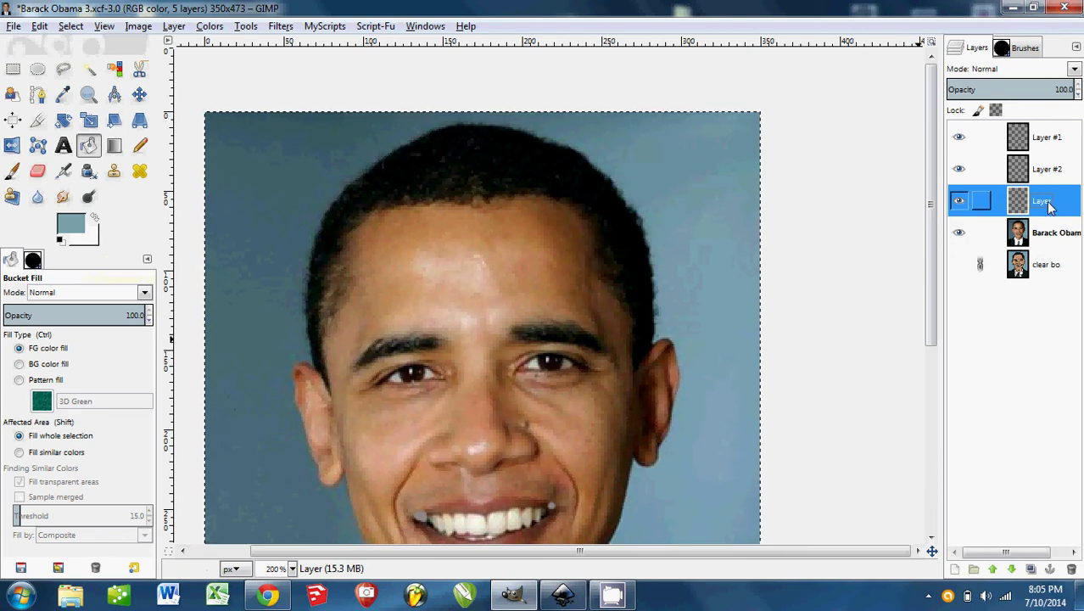
pyautogui.click(700, 270)
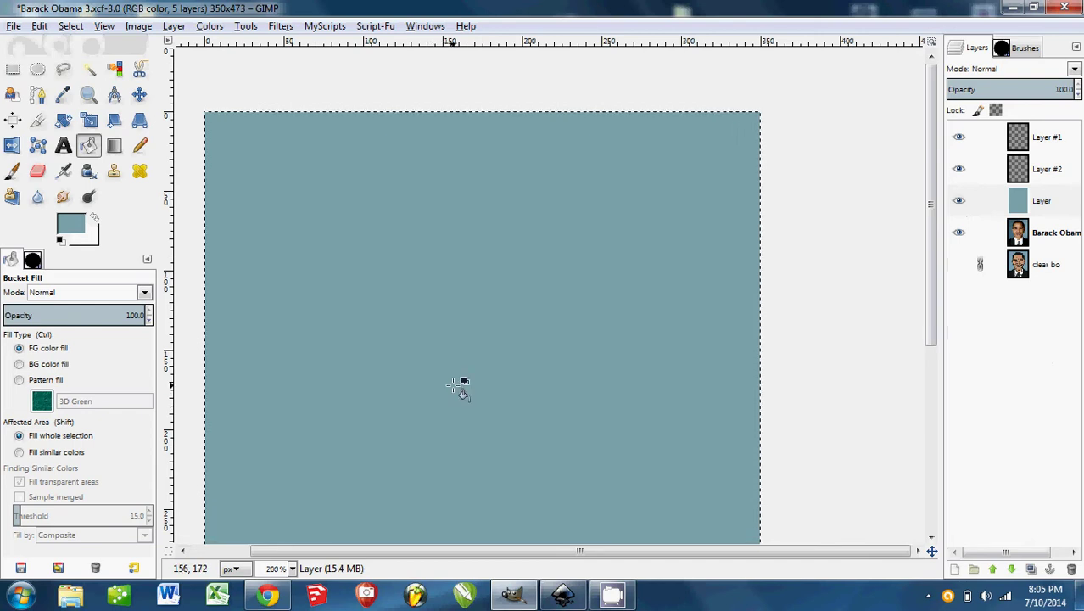
# Hide the blue layer and move the clear bo layer to the top of the Layers list
pyautogui.click(959, 200)
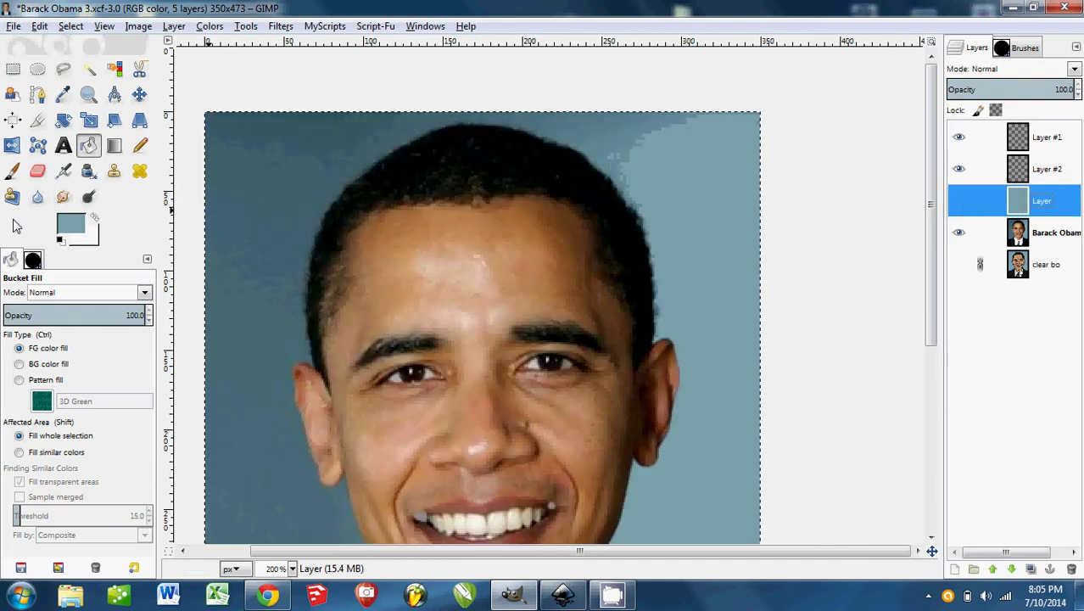
pyautogui.click(1051, 171)
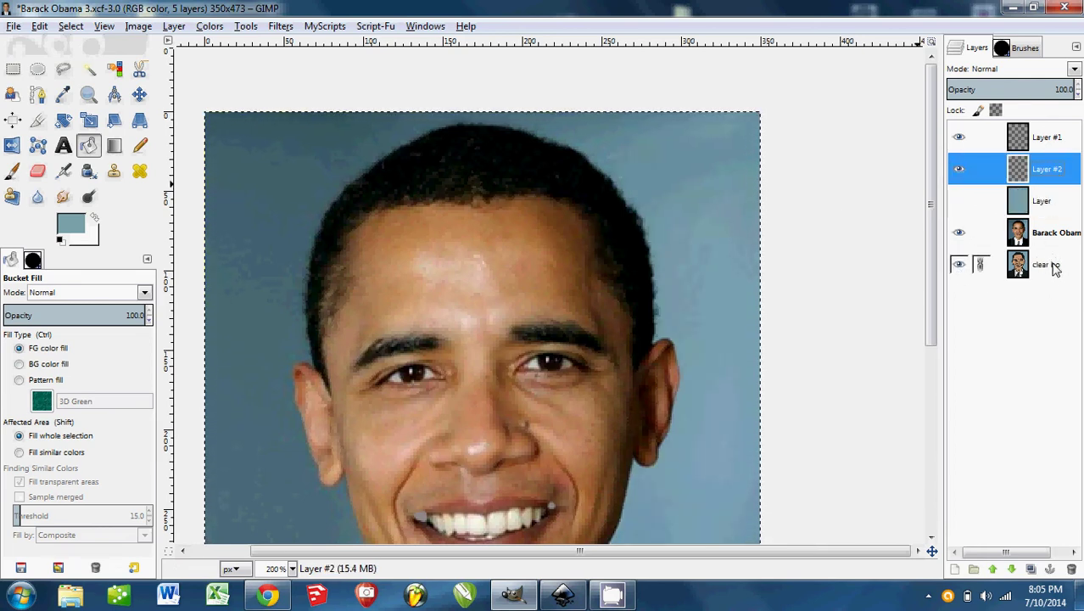
pyautogui.moveTo(1054, 267); pyautogui.dragTo(1056, 140)
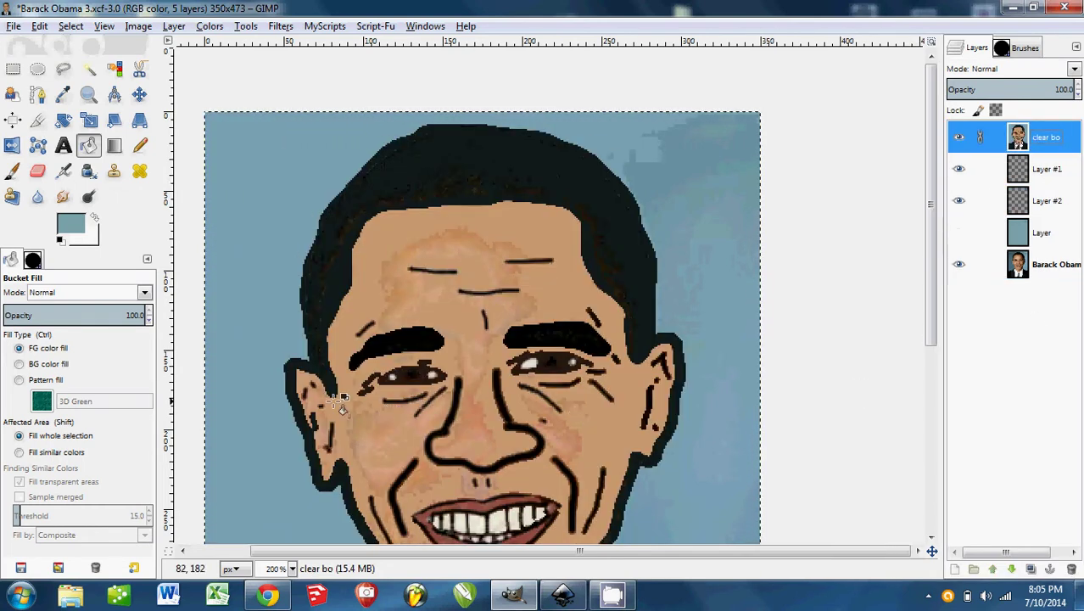
# Bucket-fill the clear bo layer's mottled background to solid blue
pyautogui.click(710, 371)
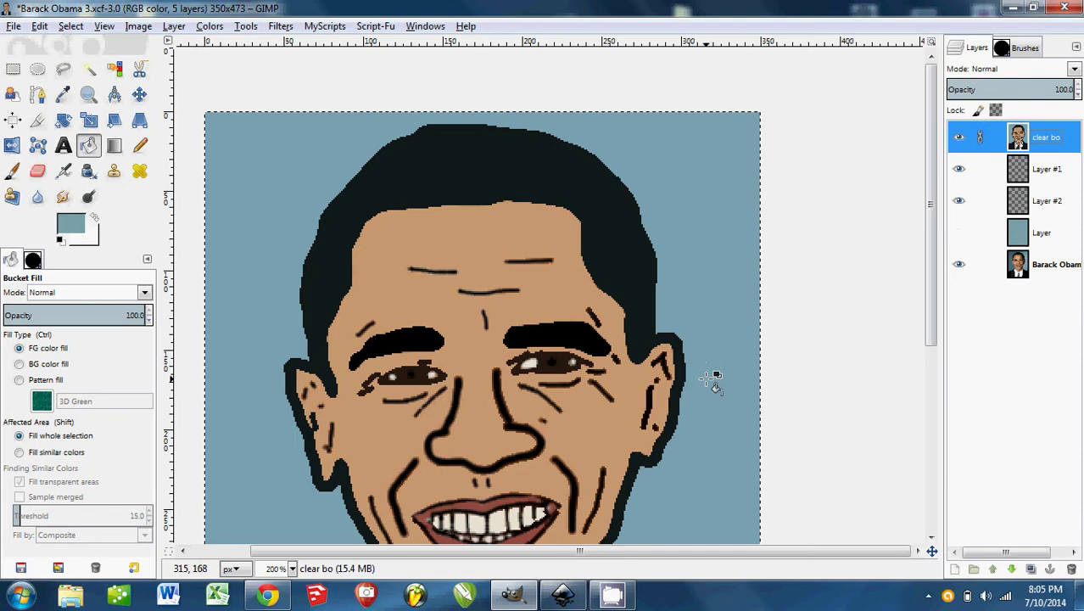
pyautogui.scroll(-3, 679, 348)
pyautogui.hscroll(1, 678, 348)
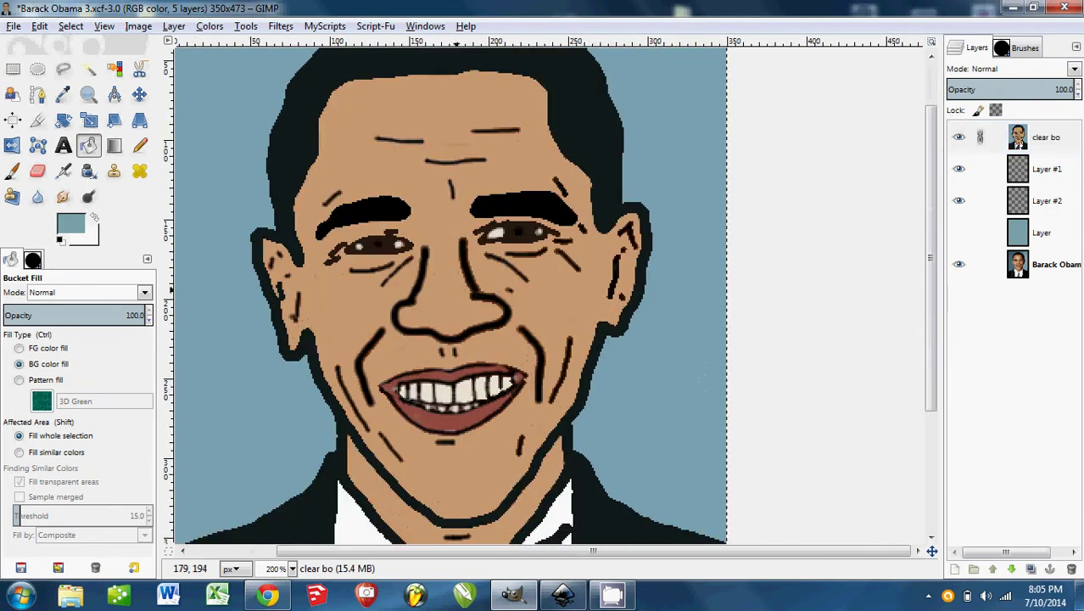
pyautogui.scroll(-2, 463, 290)
pyautogui.scroll(2, 463, 290)
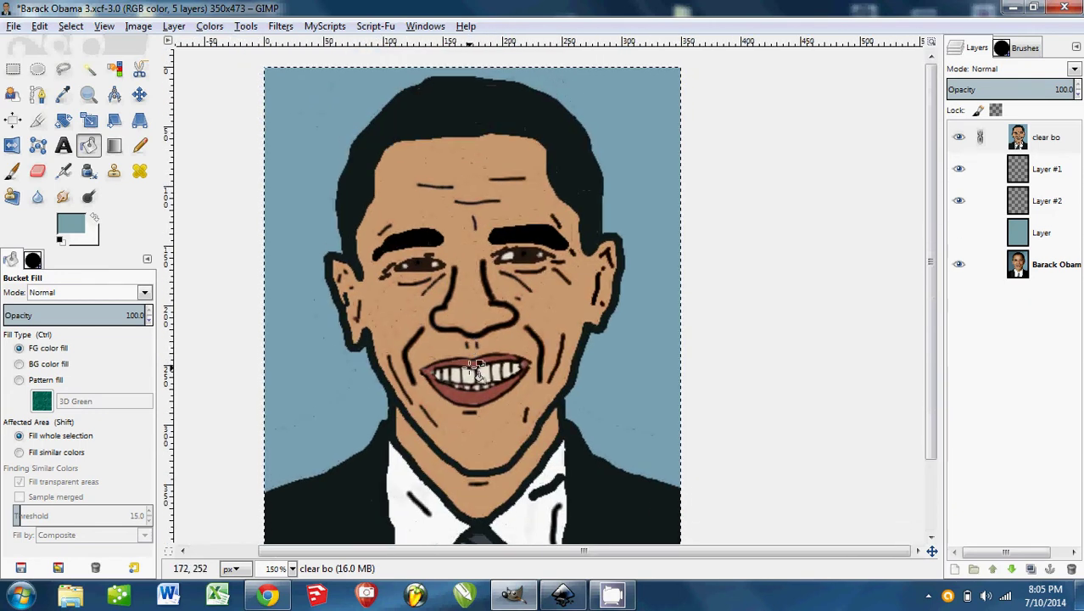
# Hide clear bo to reveal the photo, make Layer #2 active and pick Ellipse Select
pyautogui.click(958, 136)
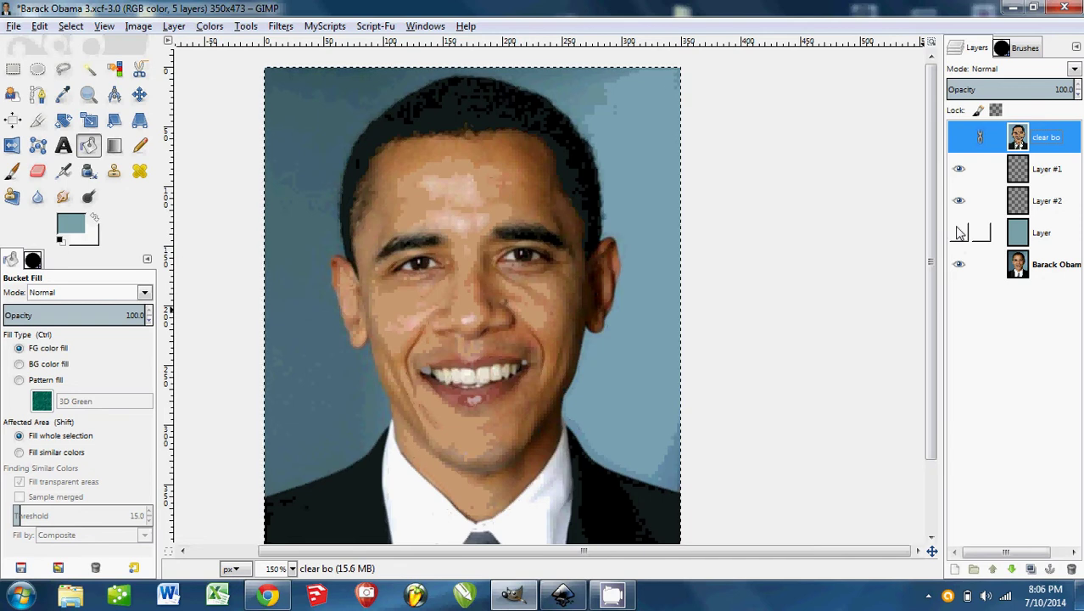
pyautogui.click(979, 201)
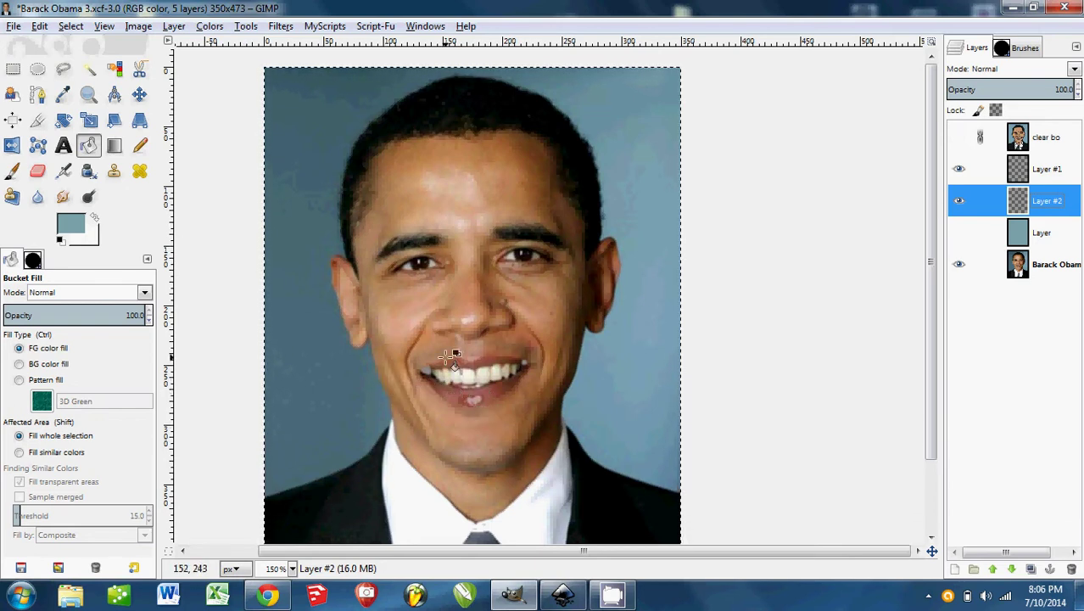
pyautogui.click(38, 69)
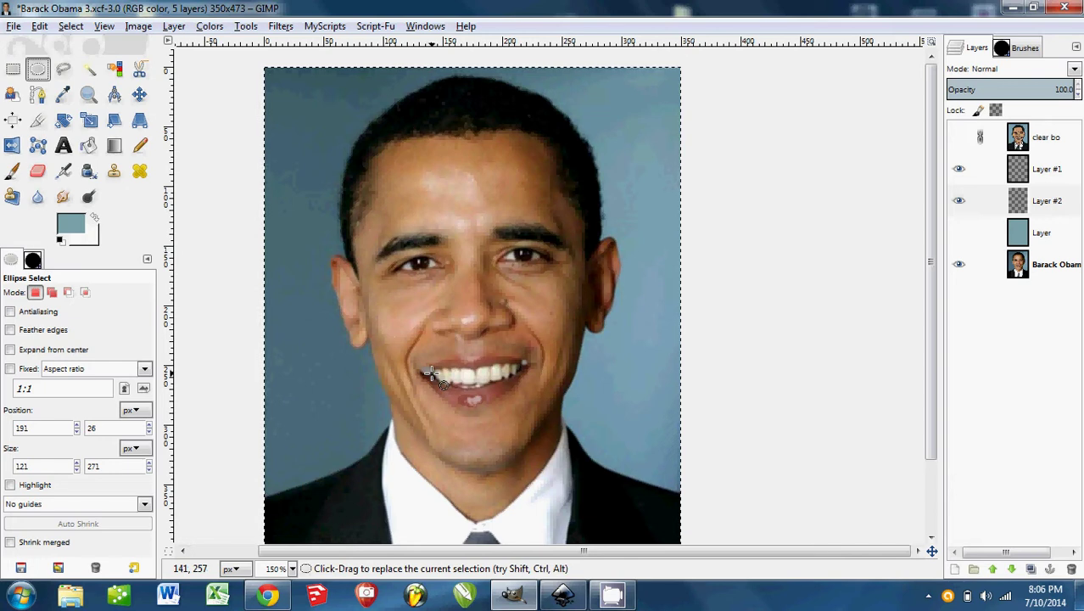
# Make Layer #2 the working layer, briefly showing then re-hiding the clear bo layer
pyautogui.click(1042, 204)
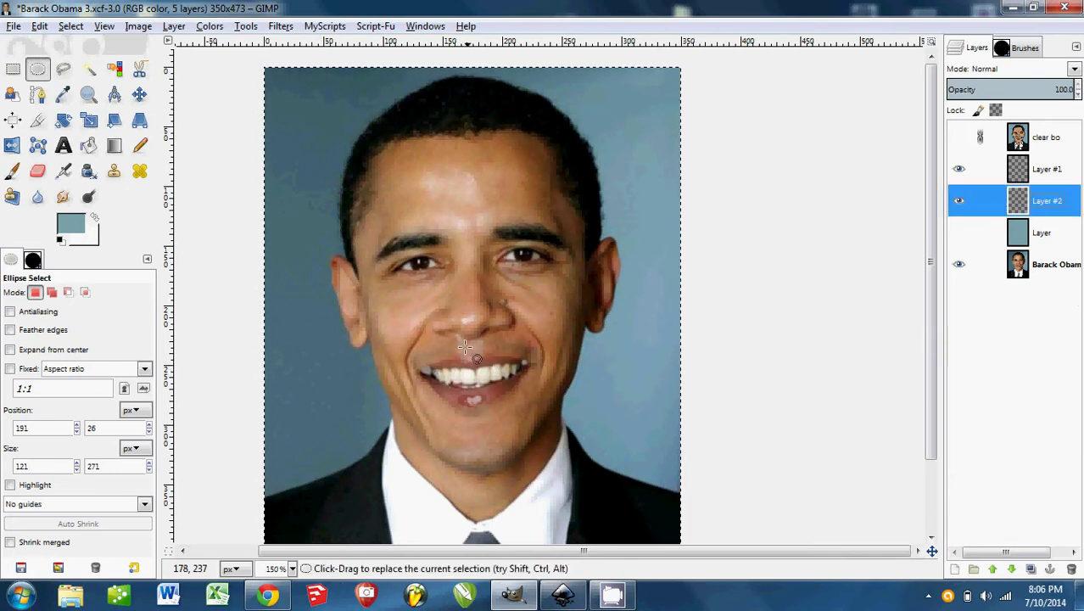
pyautogui.click(958, 136)
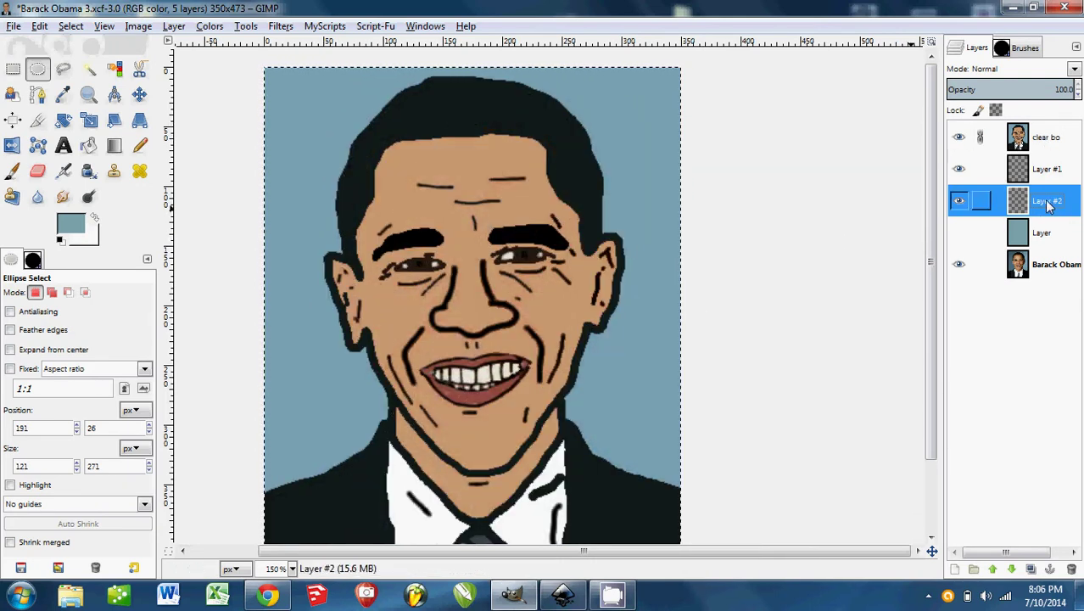
pyautogui.click(958, 137)
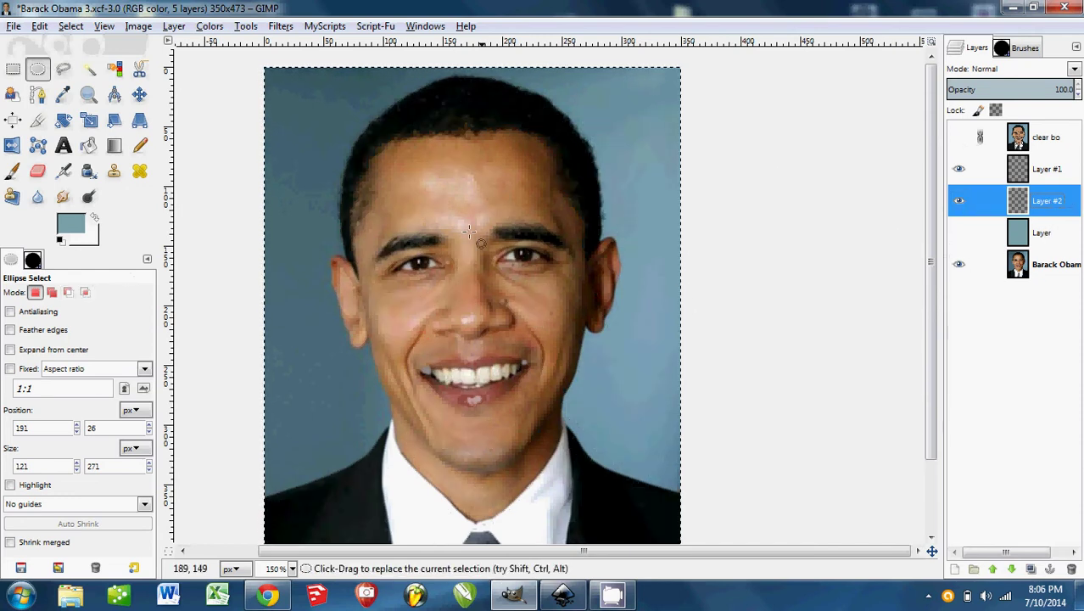
# Draw a 225×352 oval selection over the face, stretching it up to the hair and out to the ears
pyautogui.moveTo(377, 99); pyautogui.dragTo(568, 496)
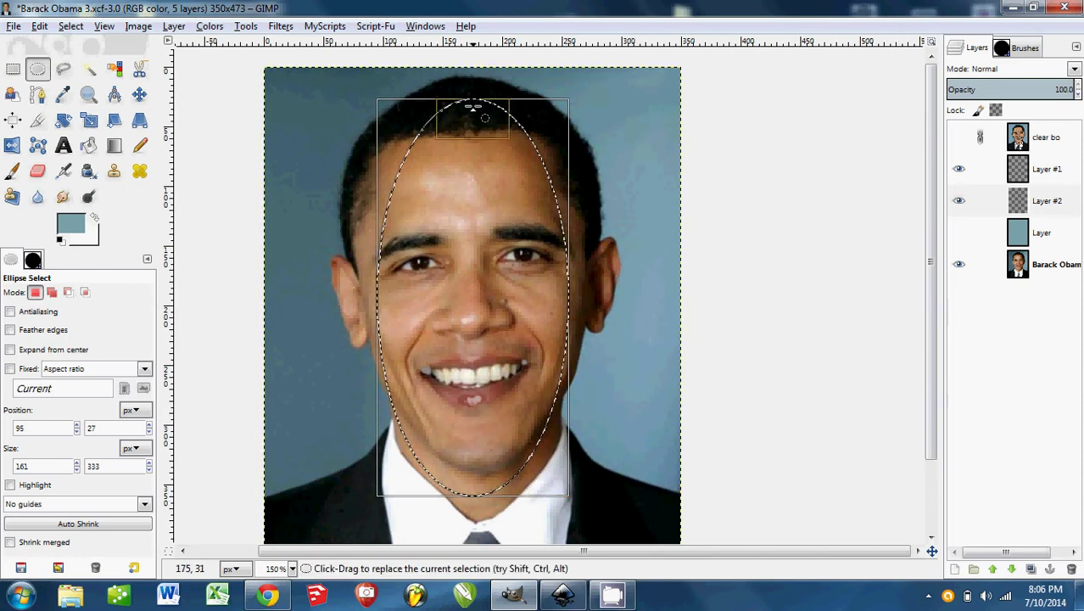
pyautogui.moveTo(463, 108); pyautogui.dragTo(467, 89)
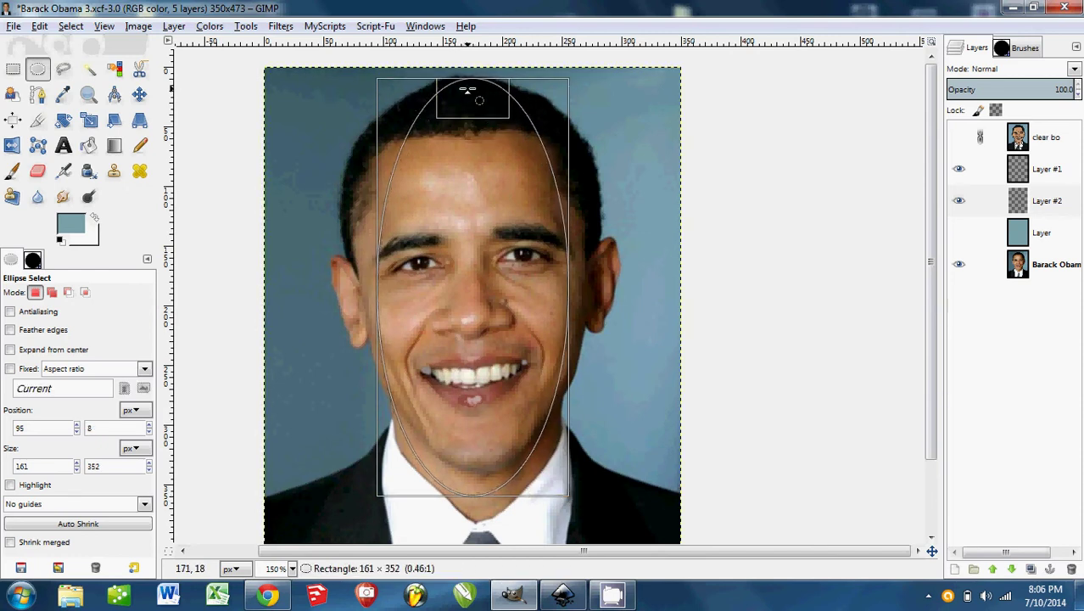
pyautogui.moveTo(387, 278); pyautogui.dragTo(380, 270)
pyautogui.moveTo(557, 288); pyautogui.dragTo(592, 289)
pyautogui.moveTo(388, 289)
pyautogui.mouseDown()
pyautogui.moveTo(368, 271)
pyautogui.moveTo(374, 285)
pyautogui.mouseUp()
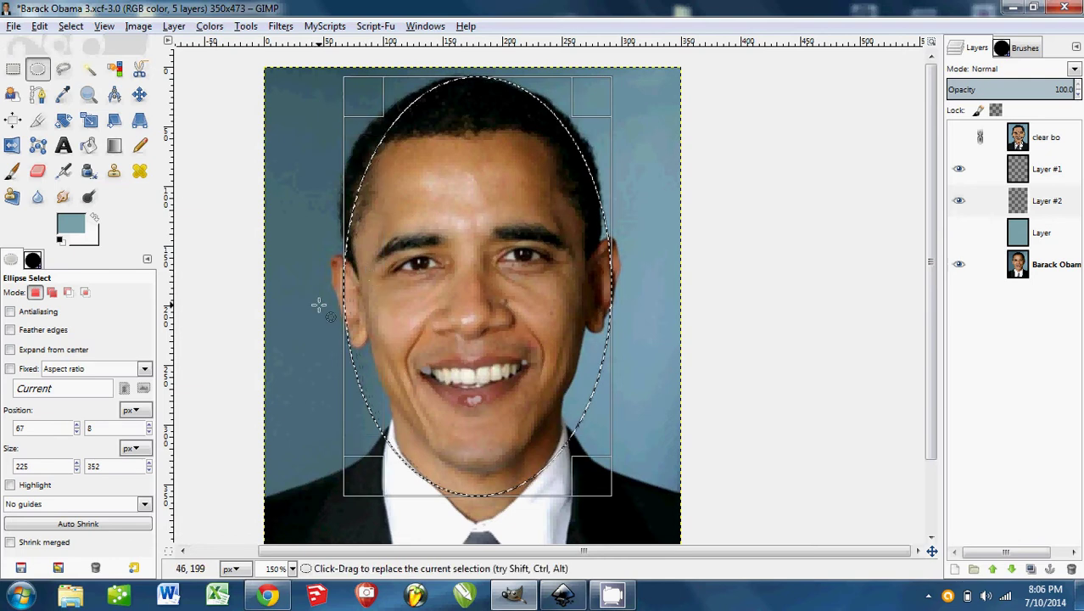
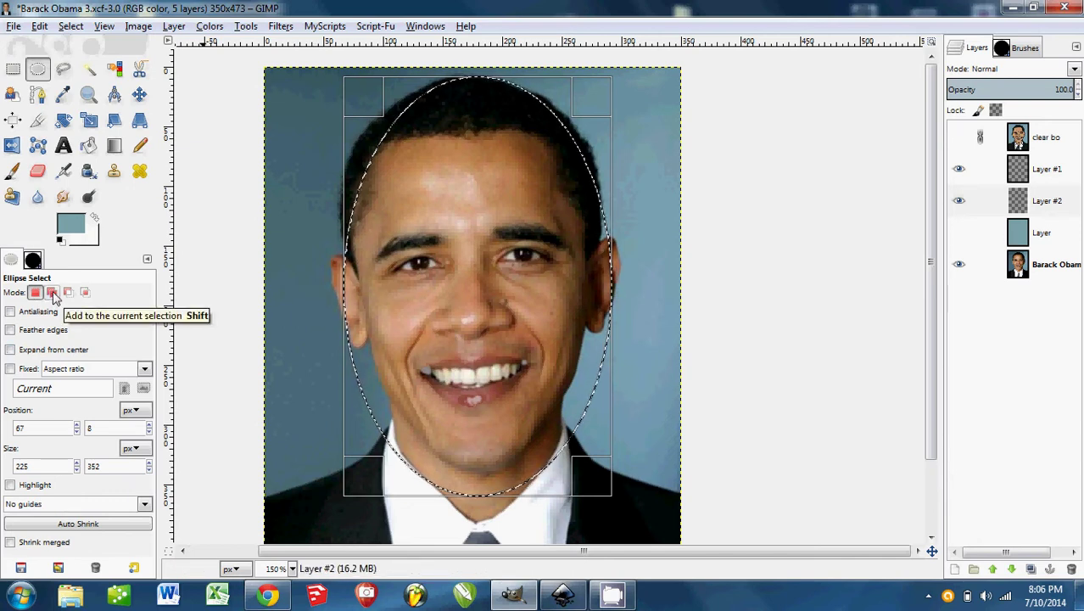
# Enable Antialiasing for Ellipse Select, test Add and Subtract ovals, undo them, and return to Add mode
pyautogui.click(9, 312)
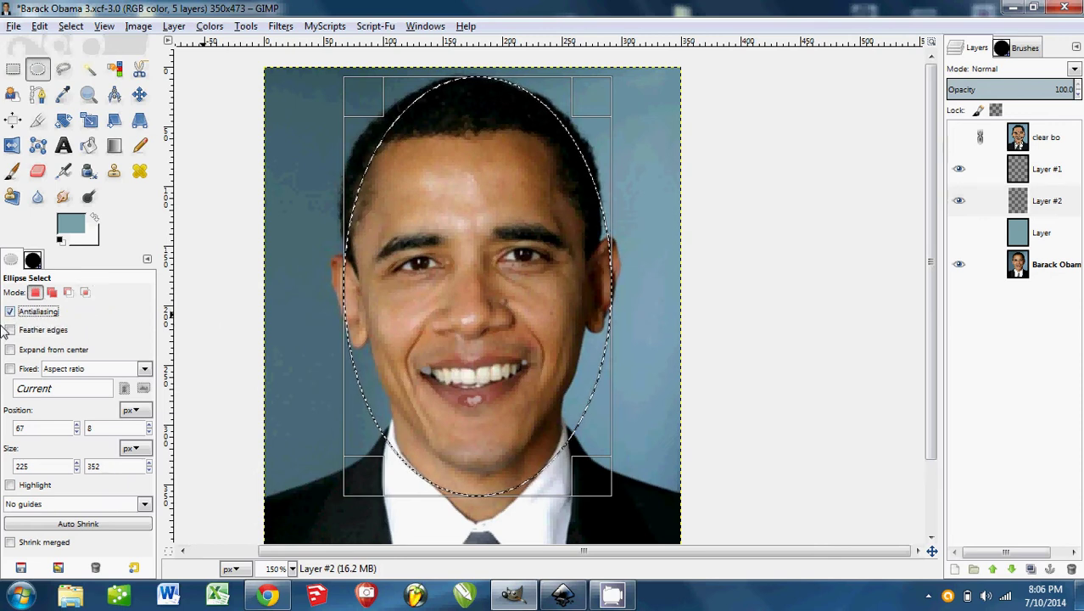
pyautogui.click(51, 293)
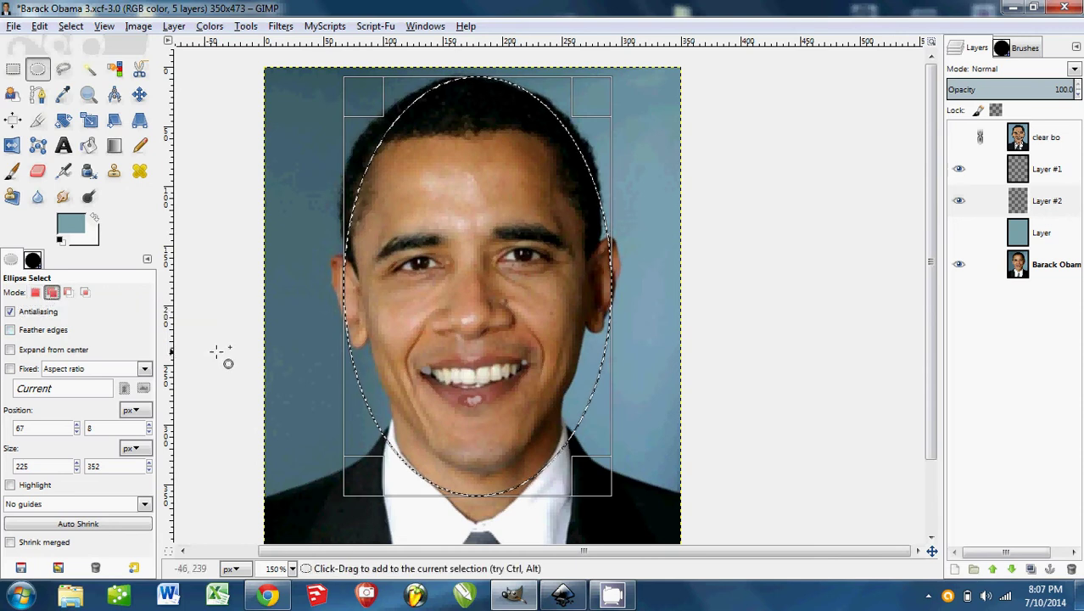
pyautogui.moveTo(295, 212); pyautogui.dragTo(406, 289)
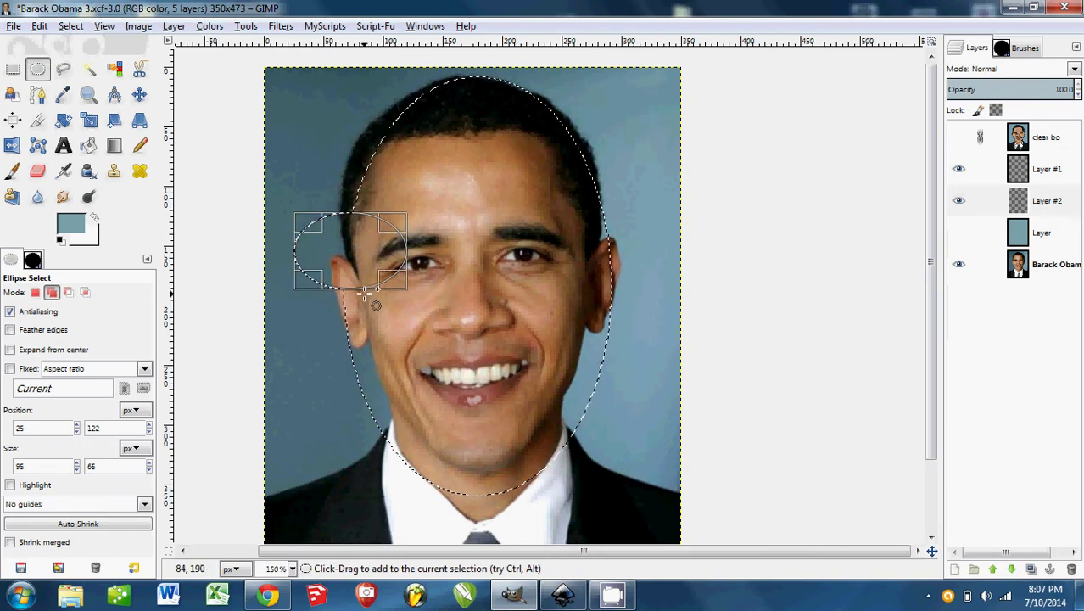
pyautogui.click(69, 292)
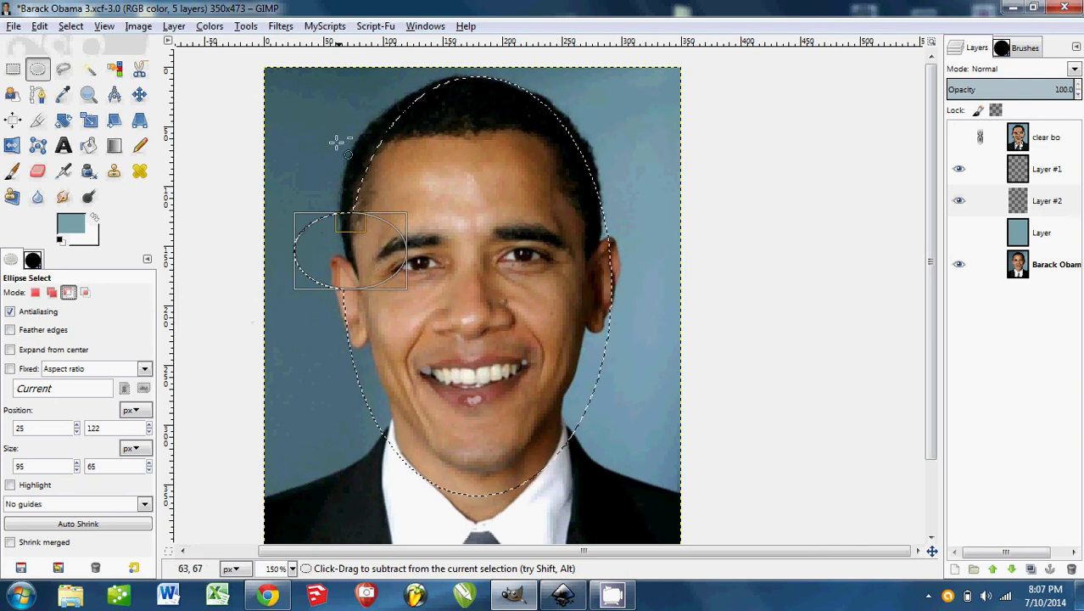
pyautogui.moveTo(321, 123); pyautogui.dragTo(438, 192)
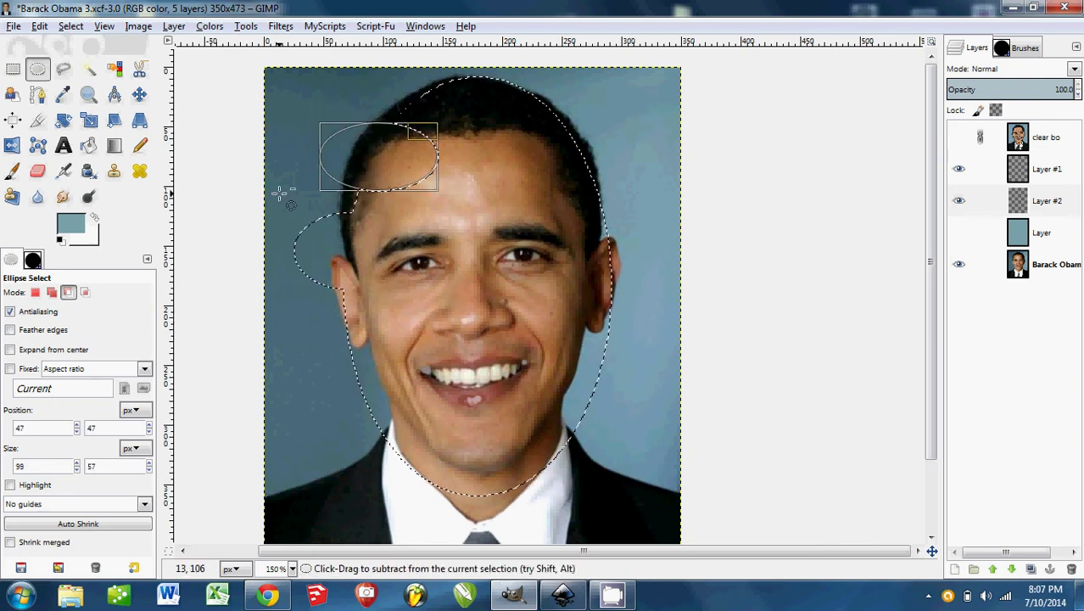
pyautogui.hotkey('ctrl', 'z')
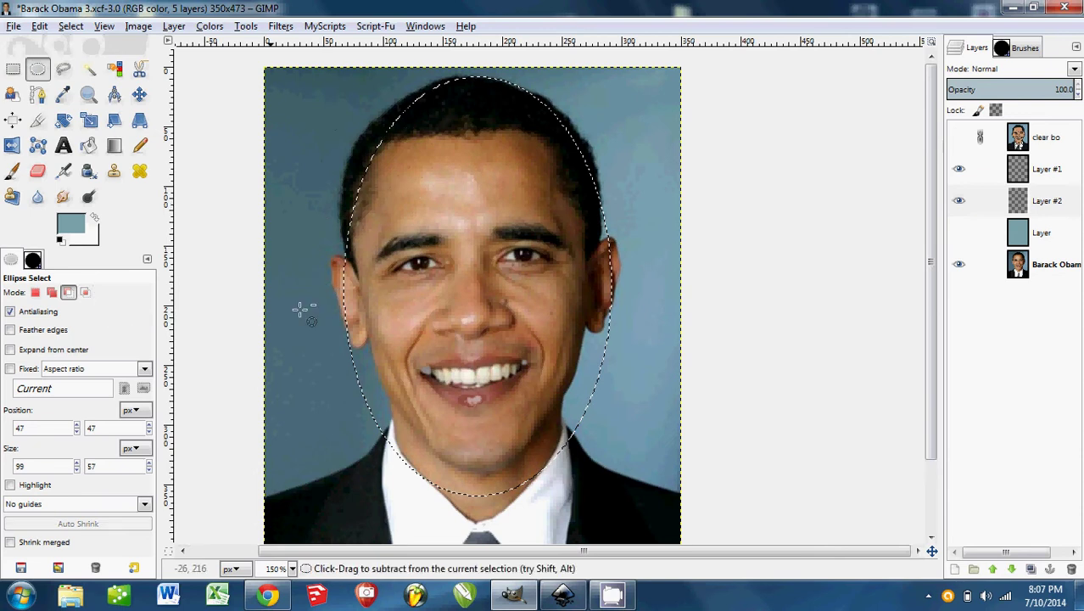
pyautogui.click(52, 292)
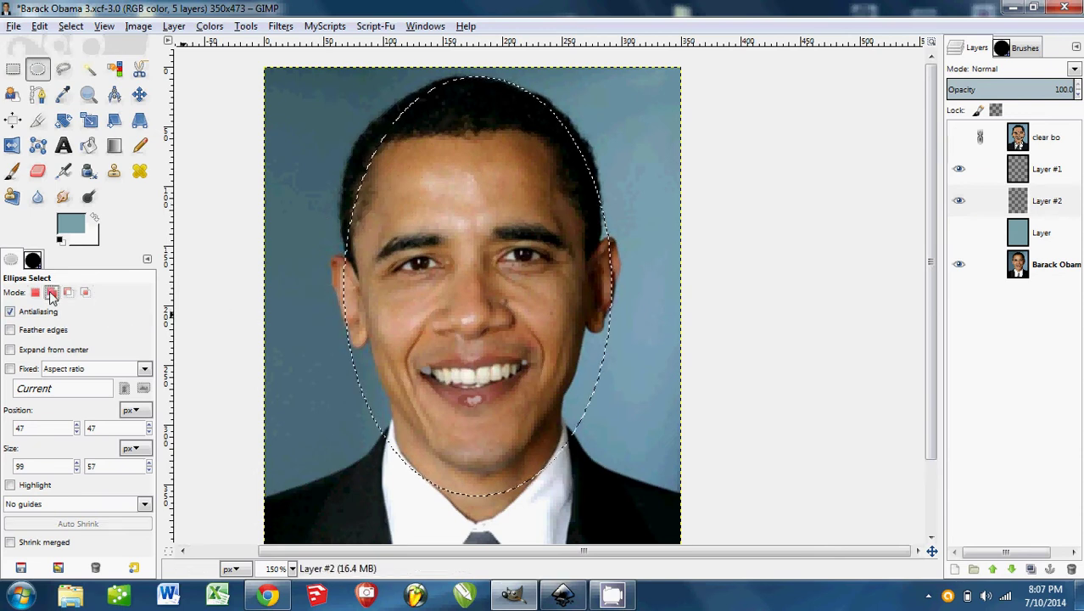
# Add an oval over the top of the hair and adjust its edges to fit
pyautogui.moveTo(343, 97); pyautogui.dragTo(610, 240)
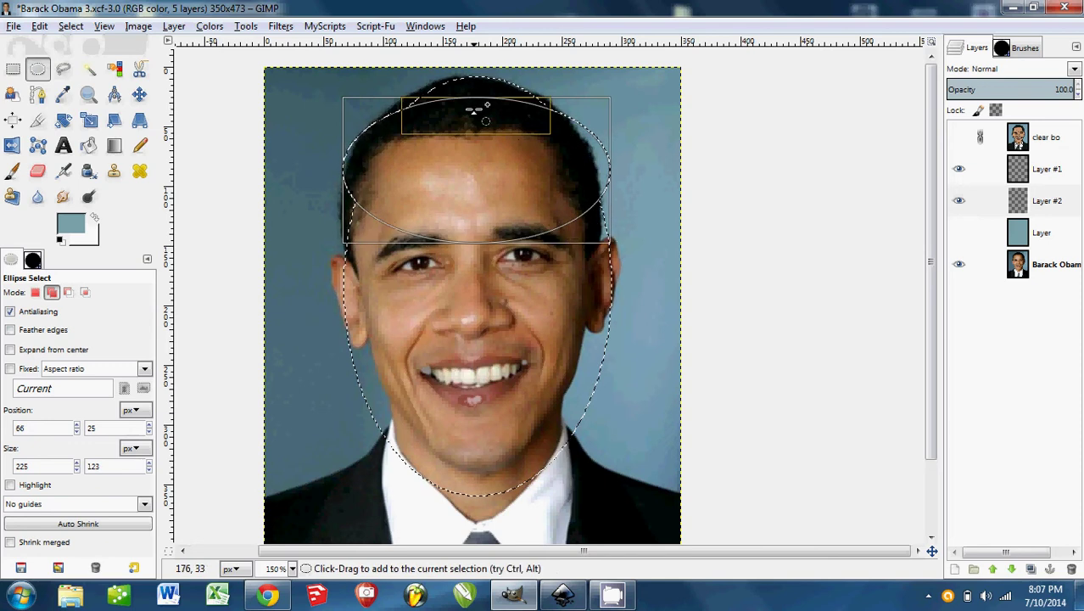
pyautogui.moveTo(472, 110); pyautogui.dragTo(472, 94)
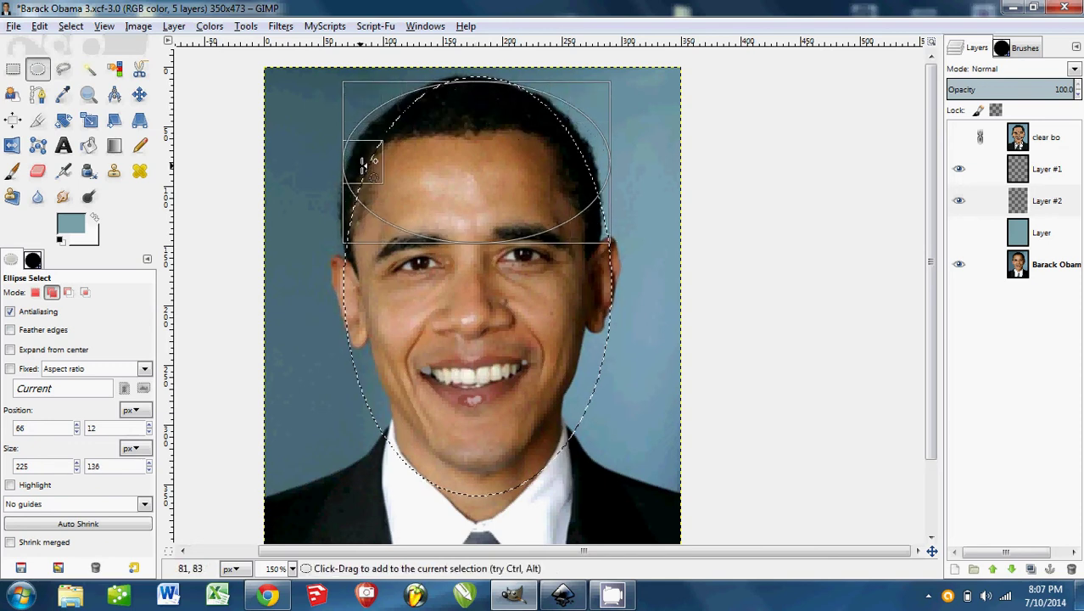
pyautogui.moveTo(363, 164); pyautogui.dragTo(375, 162)
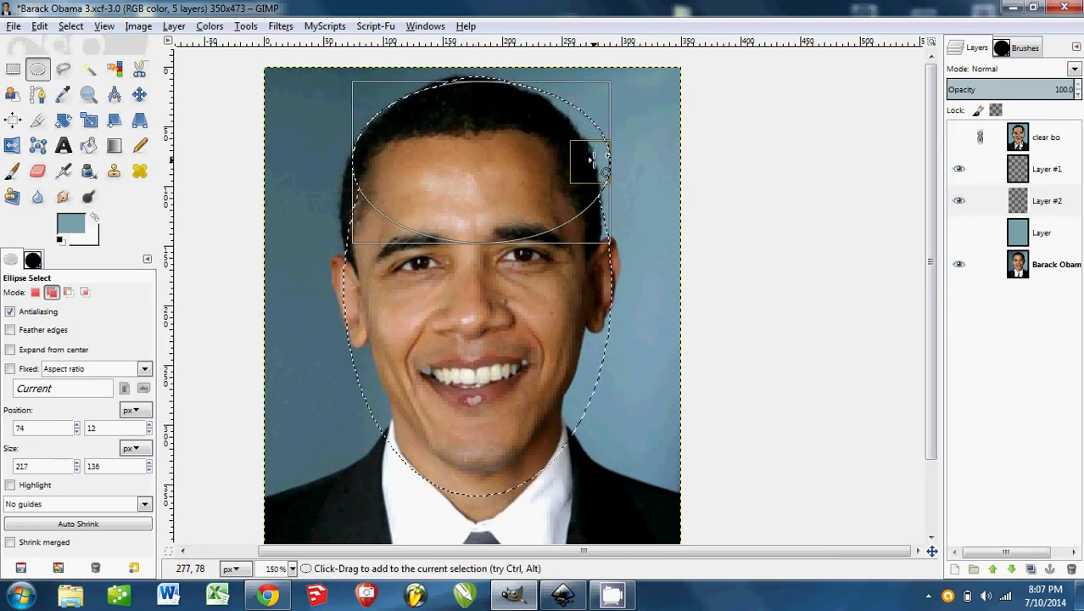
pyautogui.moveTo(591, 160); pyautogui.dragTo(575, 162)
pyautogui.moveTo(468, 93); pyautogui.dragTo(465, 88)
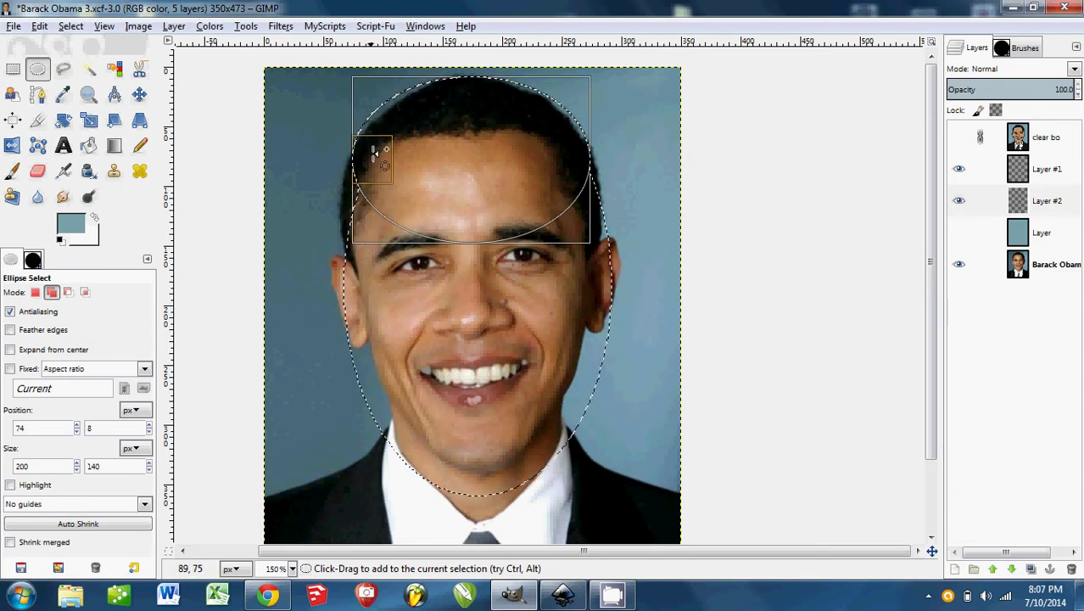
pyautogui.moveTo(374, 154); pyautogui.dragTo(392, 206)
# Add a narrow oval along the left side of the head down toward the ear, then begin a shoulder oval
pyautogui.moveTo(290, 273); pyautogui.dragTo(358, 145)
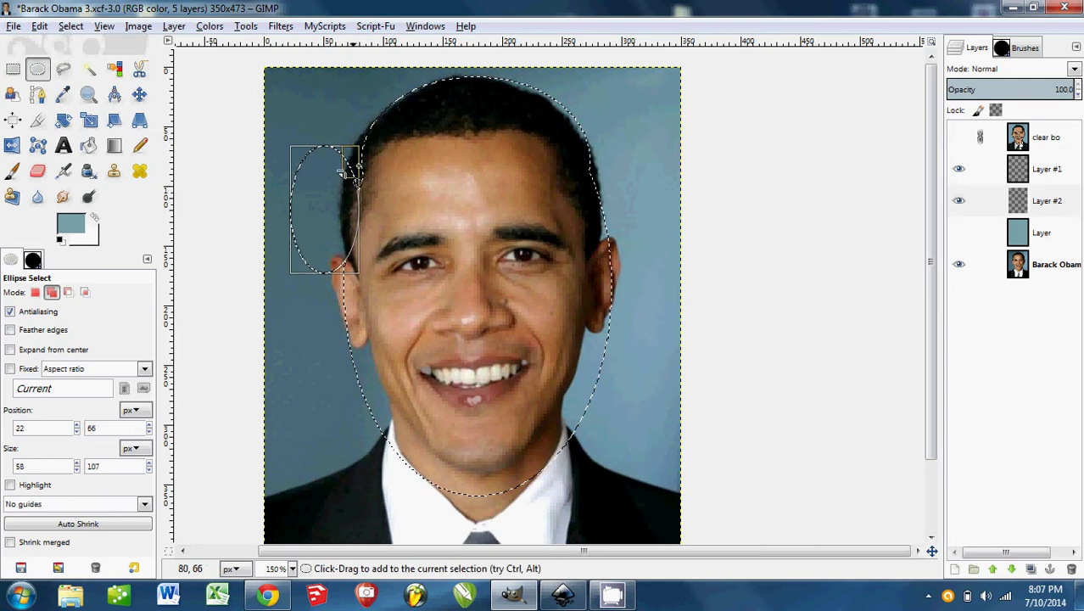
pyautogui.moveTo(329, 208); pyautogui.dragTo(374, 197)
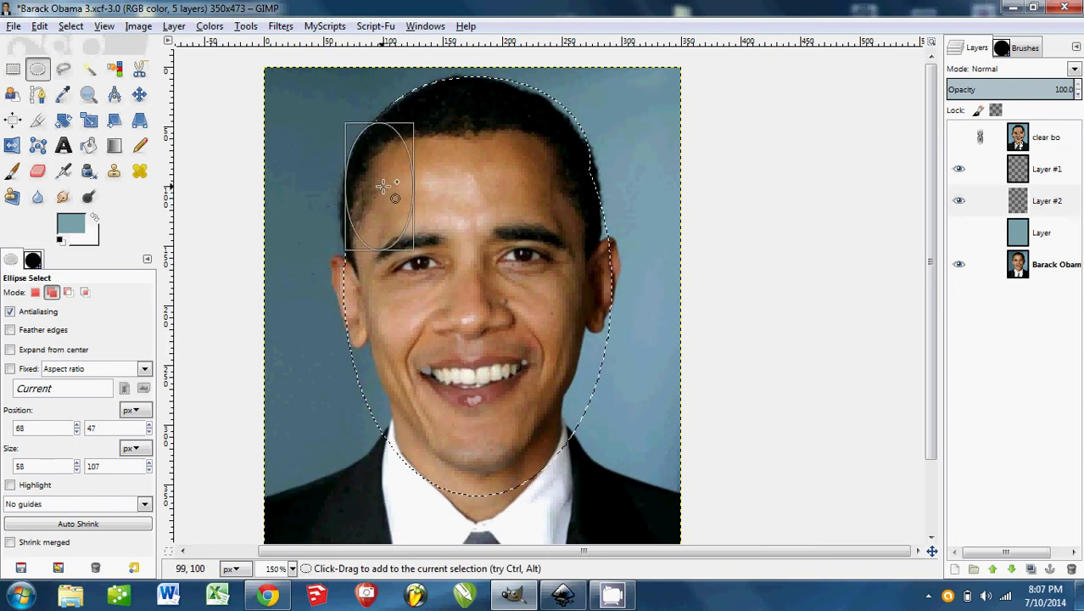
pyautogui.moveTo(357, 192); pyautogui.dragTo(356, 192)
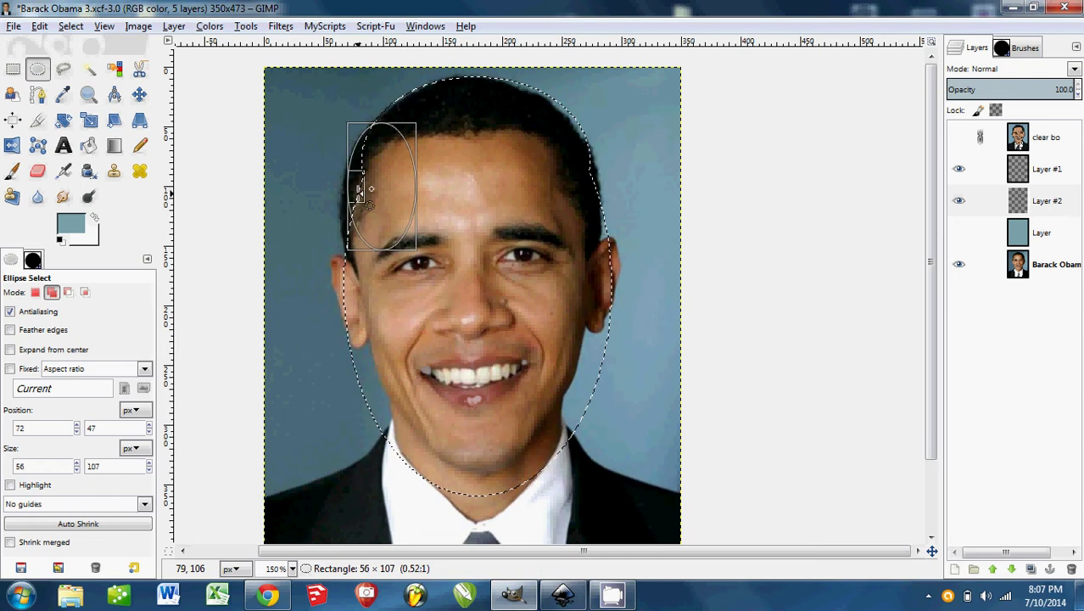
pyautogui.moveTo(359, 192); pyautogui.dragTo(359, 193)
pyautogui.moveTo(393, 254); pyautogui.dragTo(386, 299)
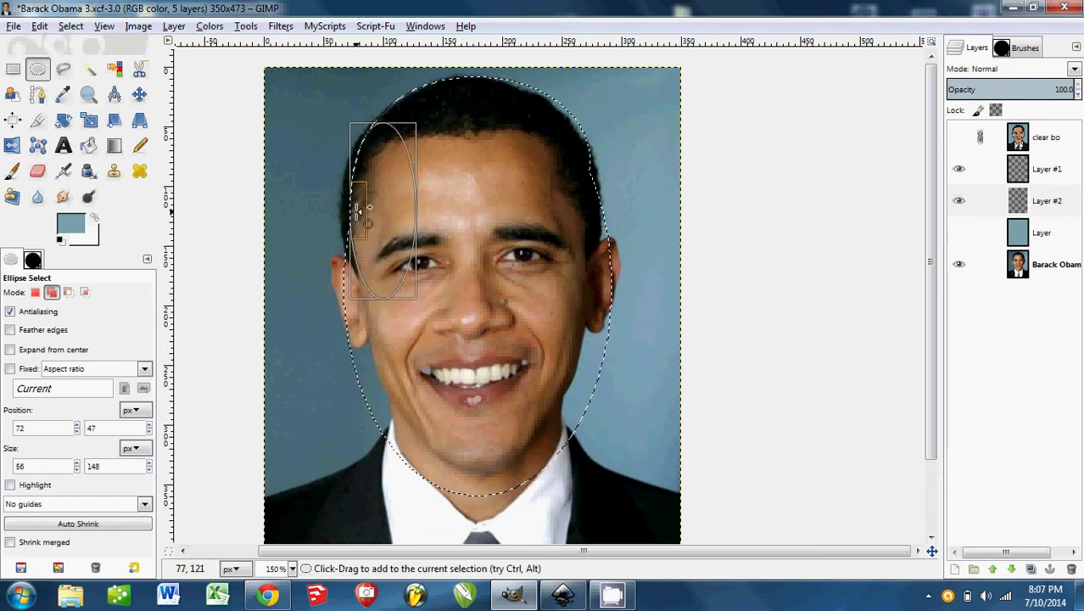
pyautogui.moveTo(357, 209); pyautogui.dragTo(347, 212)
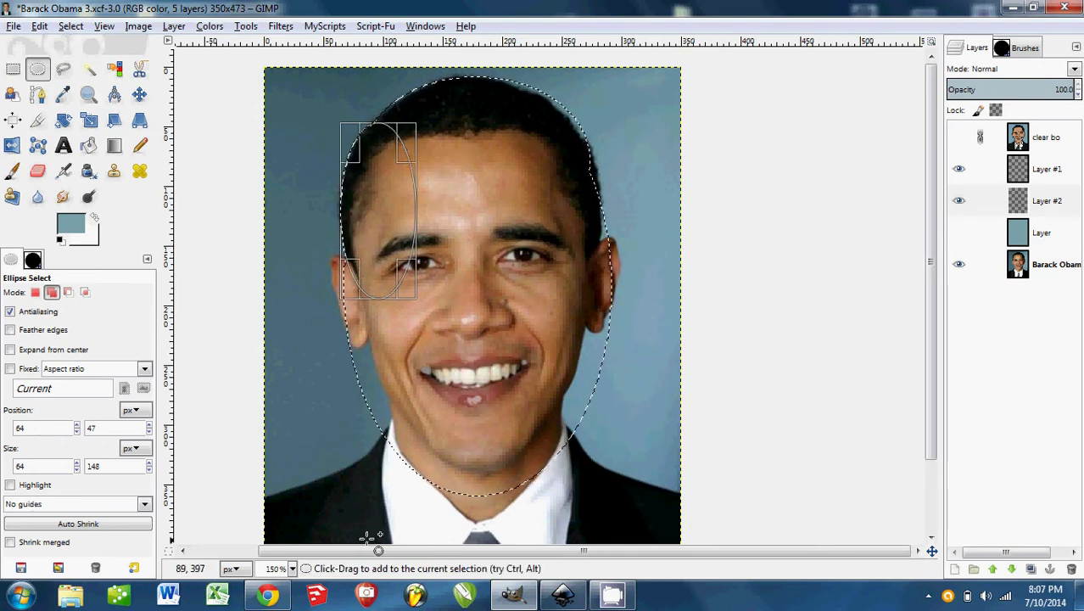
pyautogui.moveTo(281, 531); pyautogui.dragTo(670, 451)
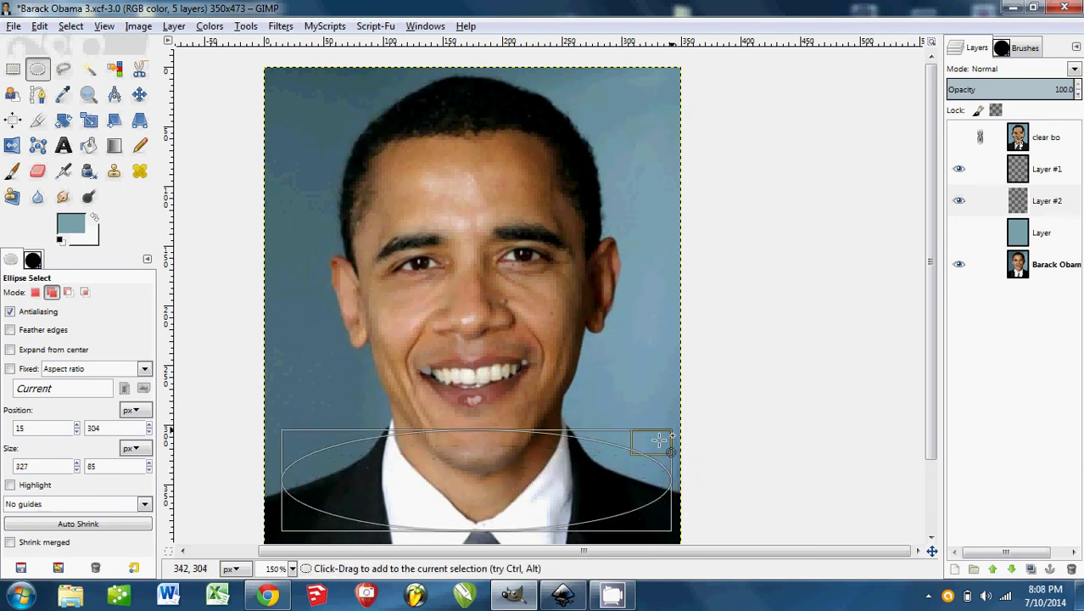
# Stretch the shoulder oval to about 397 × 245 px, past the image bottom, spanning the torso
pyautogui.moveTo(628, 528); pyautogui.dragTo(628, 566)
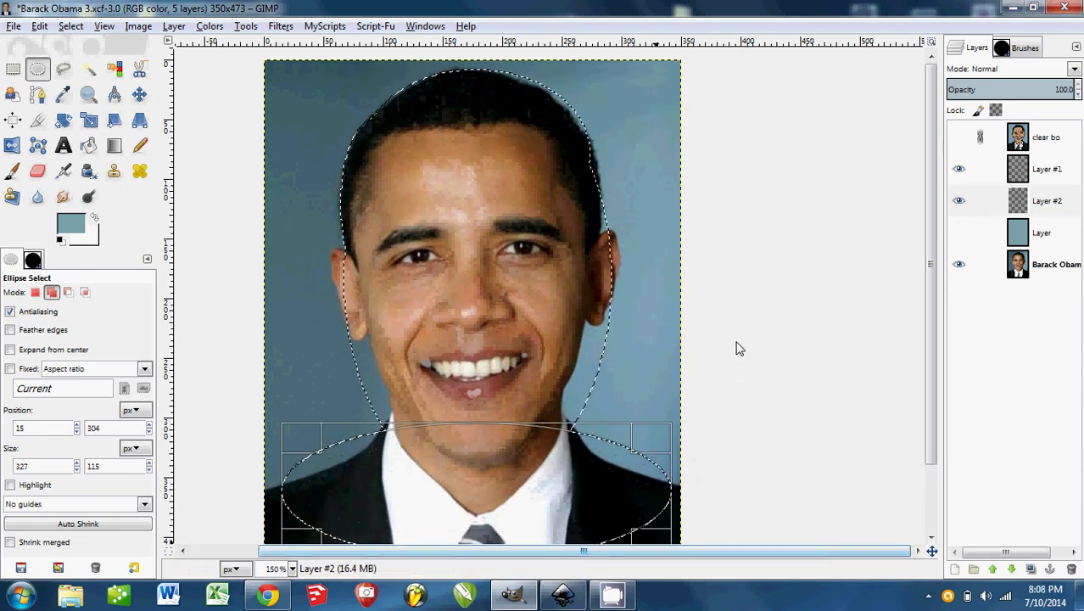
pyautogui.scroll(-5, 737, 347)
pyautogui.moveTo(668, 347); pyautogui.dragTo(707, 341)
pyautogui.moveTo(293, 339); pyautogui.dragTo(237, 344)
pyautogui.moveTo(509, 406); pyautogui.dragTo(514, 560)
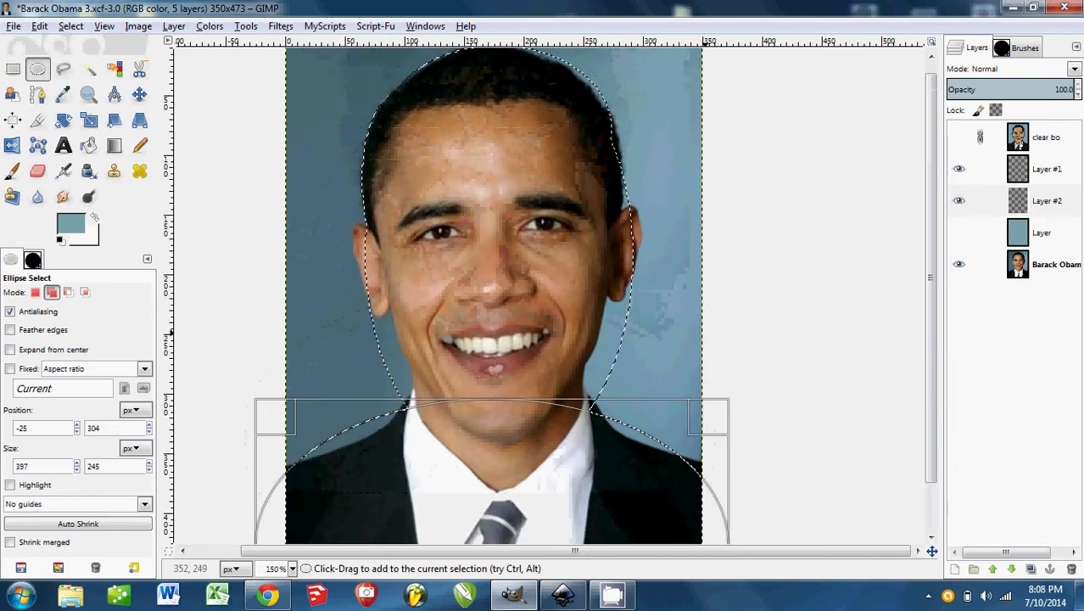
pyautogui.scroll(-1, 709, 332)
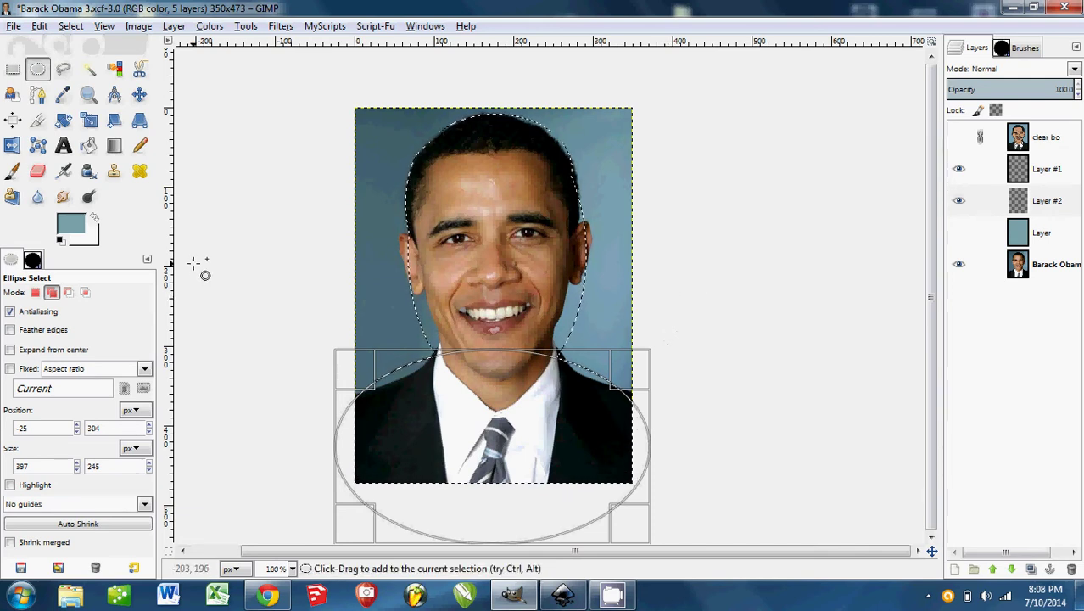
# Bucket-fill the selection with black on Layer #2, then toggle layers to compare with the photo
pyautogui.click(91, 149)
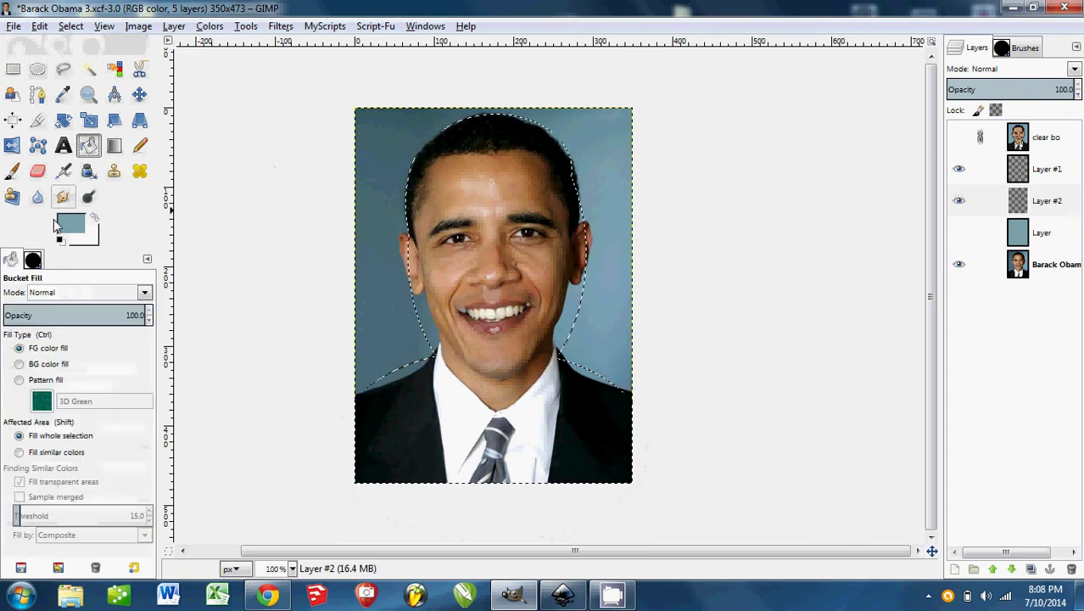
pyautogui.click(60, 241)
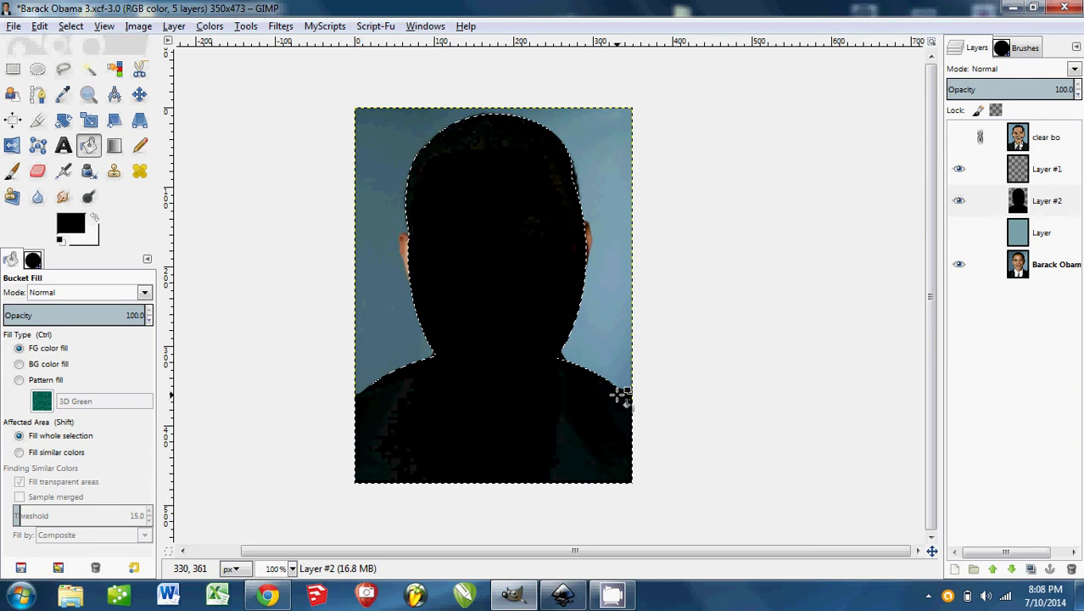
pyautogui.click(959, 266)
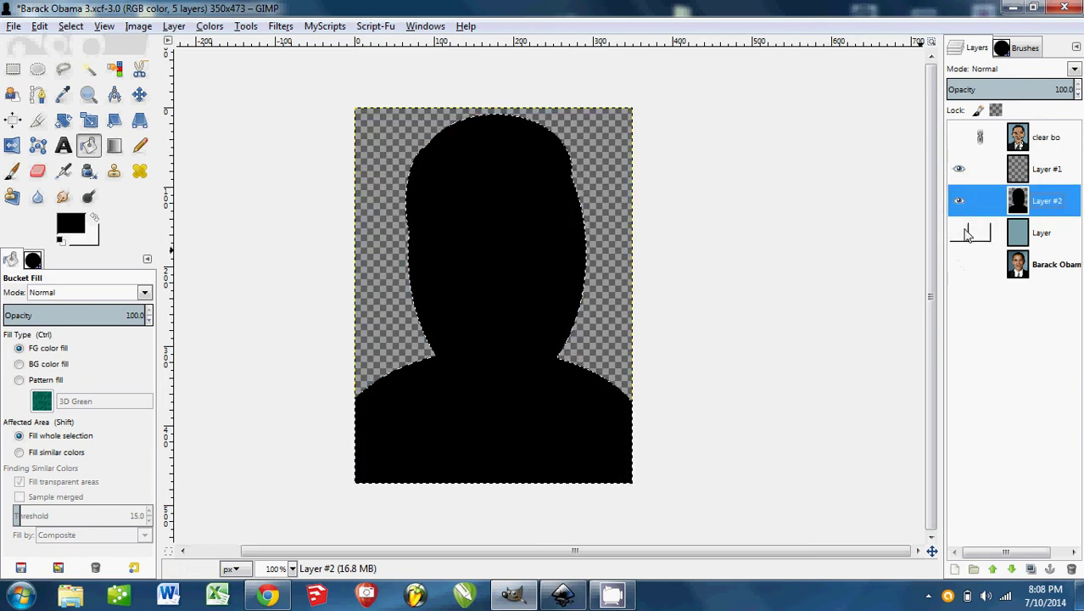
pyautogui.click(960, 232)
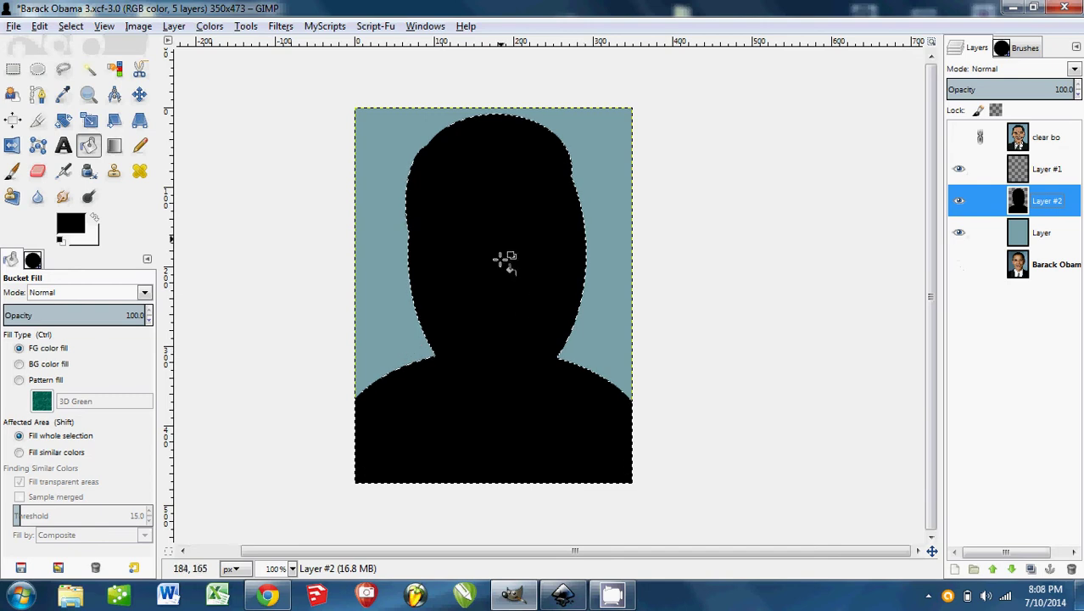
pyautogui.click(959, 266)
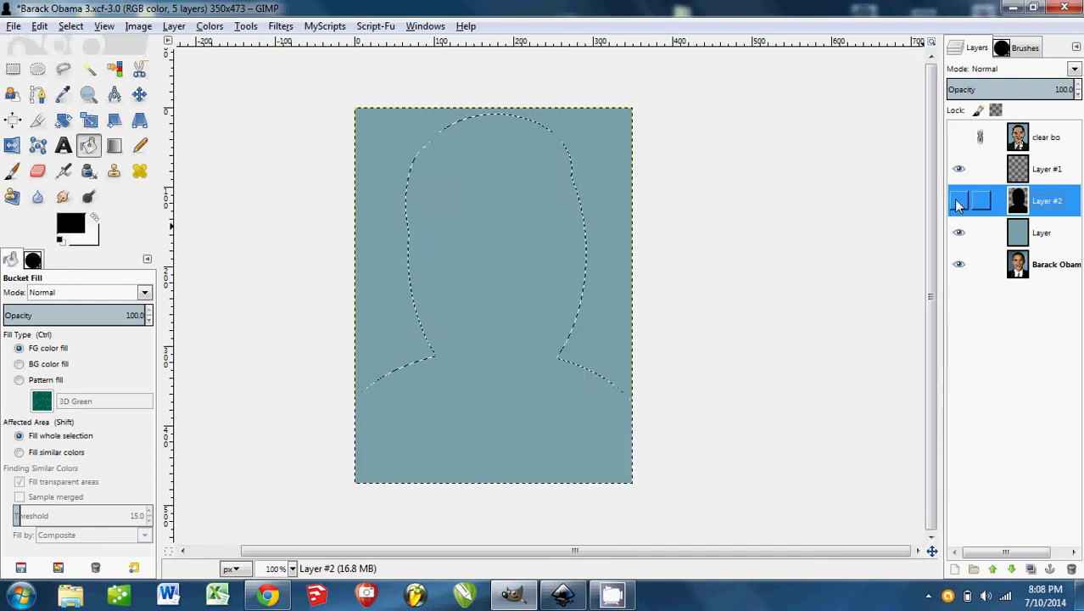
pyautogui.click(959, 232)
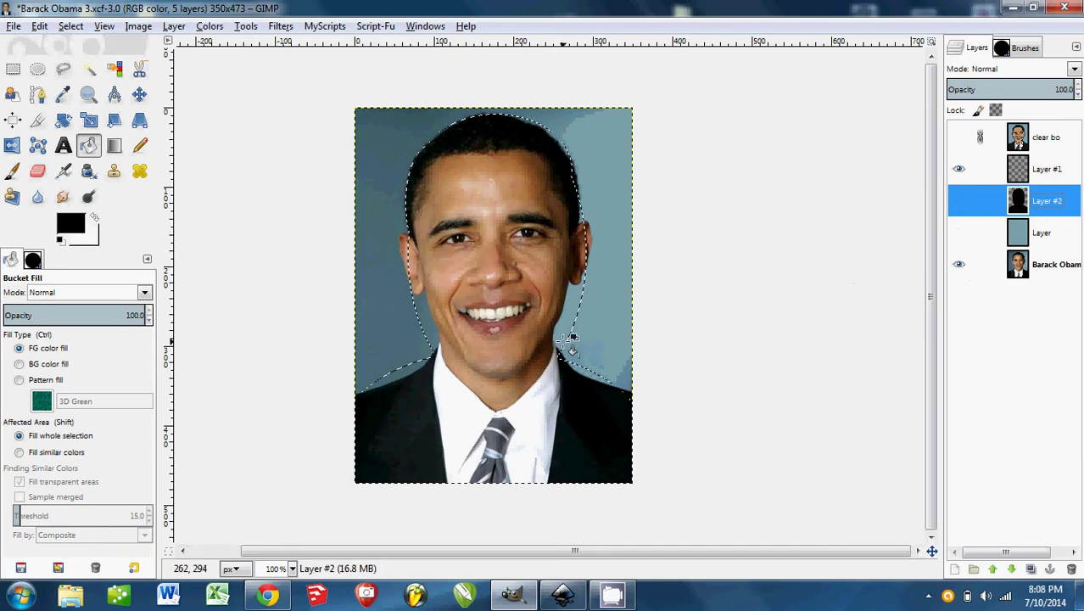
pyautogui.scroll(2, 537, 256)
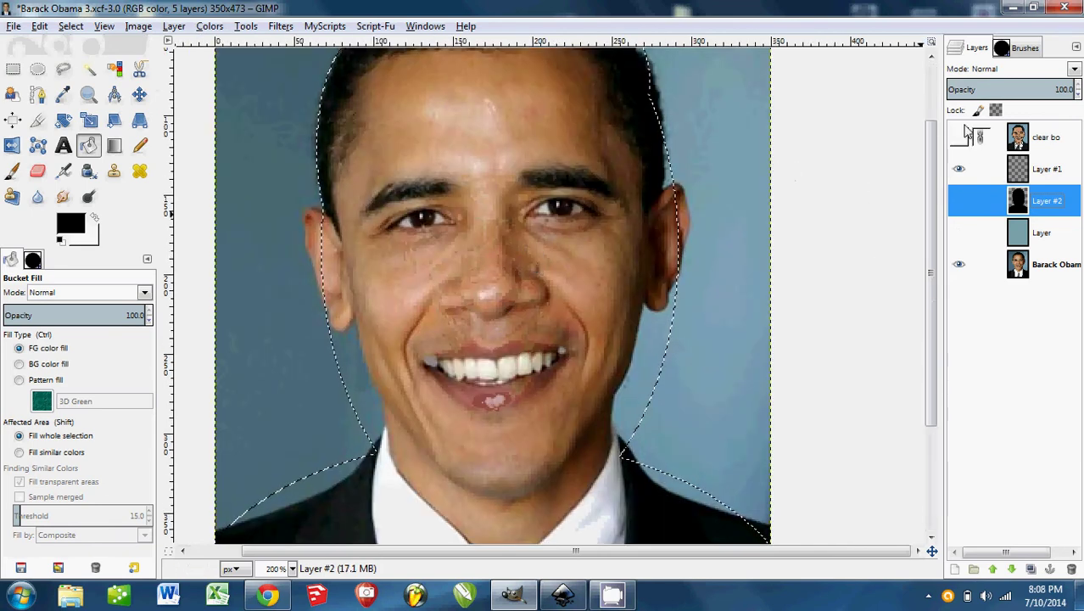
# Make Layer #1 active and shrink the selection by 6 px with Select > Shrink
pyautogui.click(960, 137)
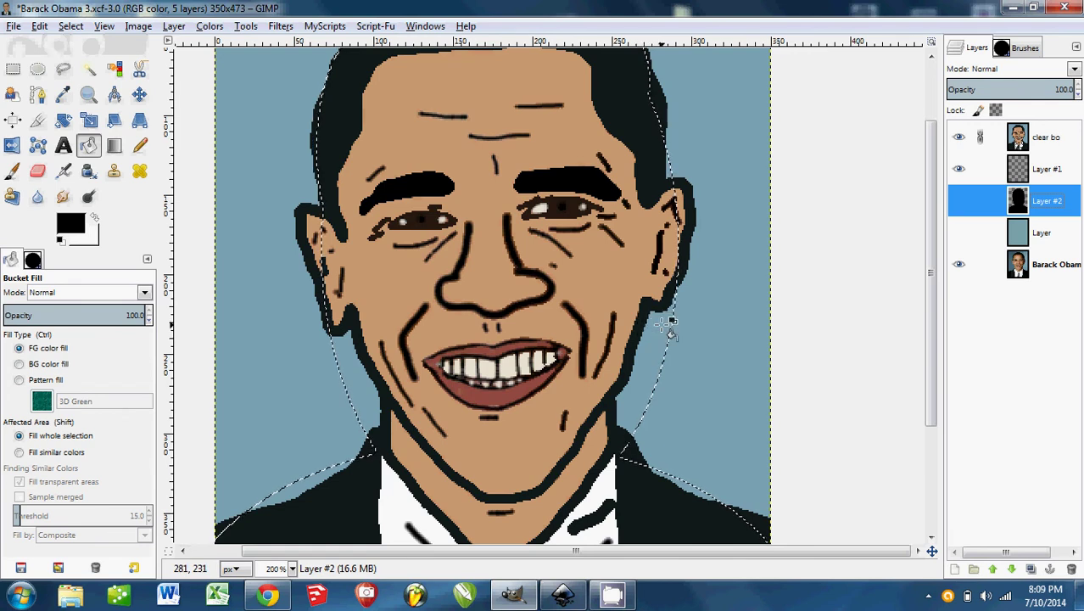
pyautogui.click(959, 137)
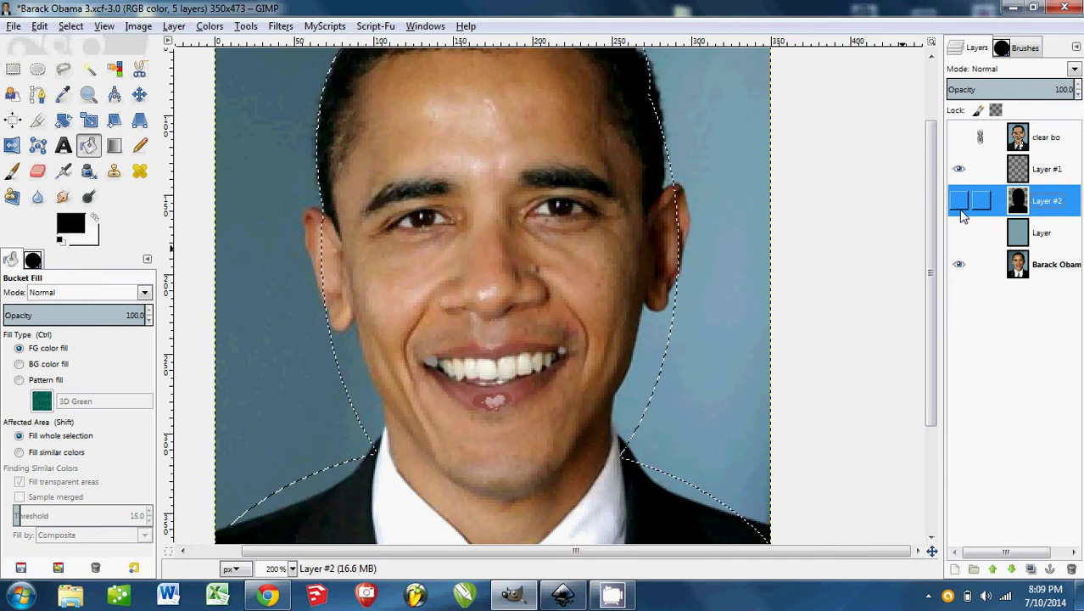
pyautogui.click(1050, 170)
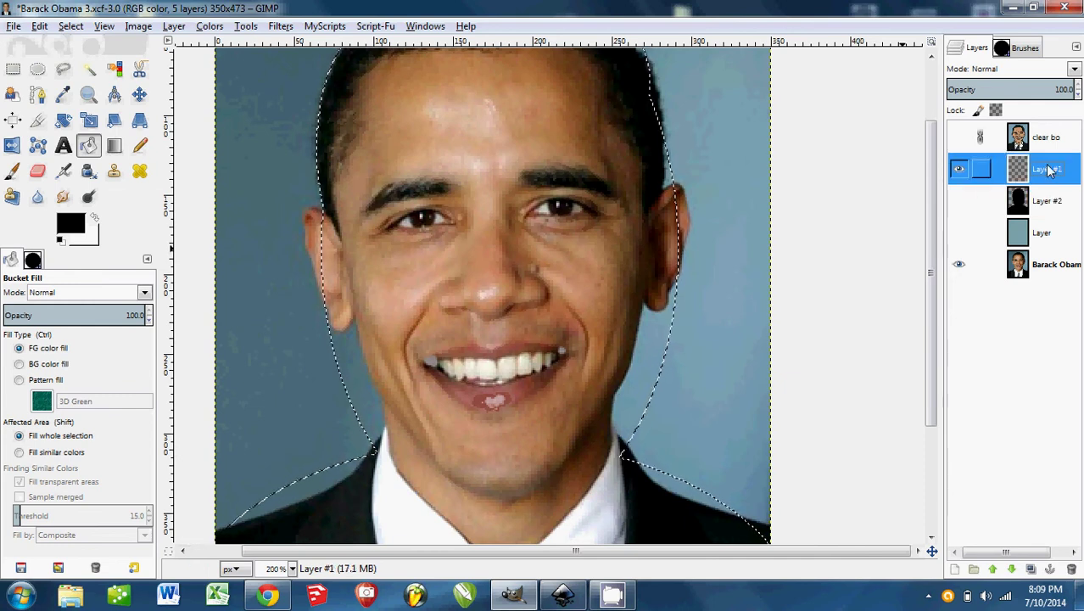
pyautogui.click(71, 26)
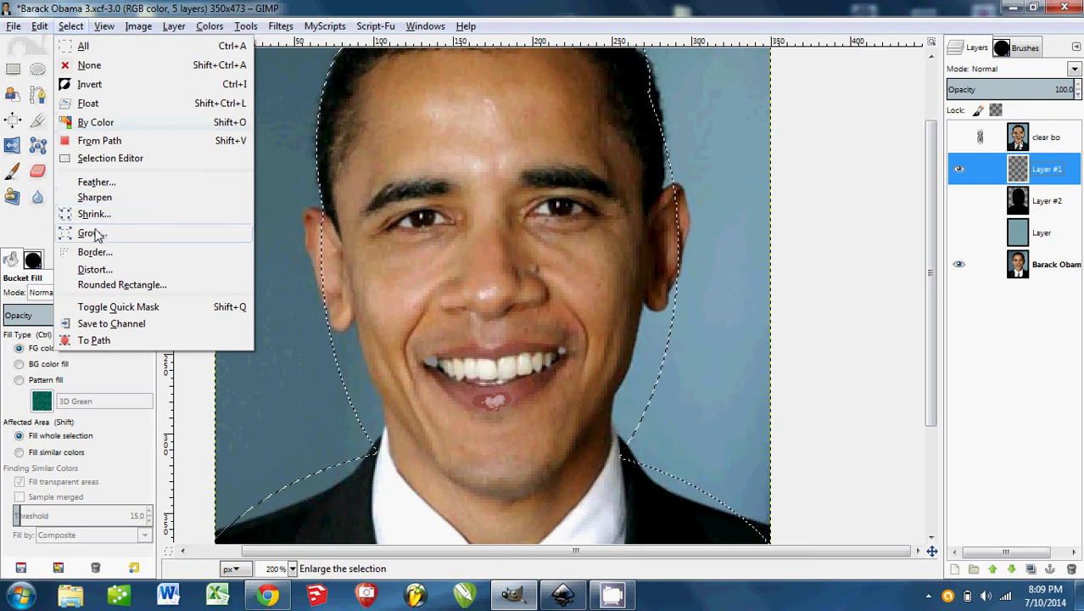
pyautogui.click(93, 214)
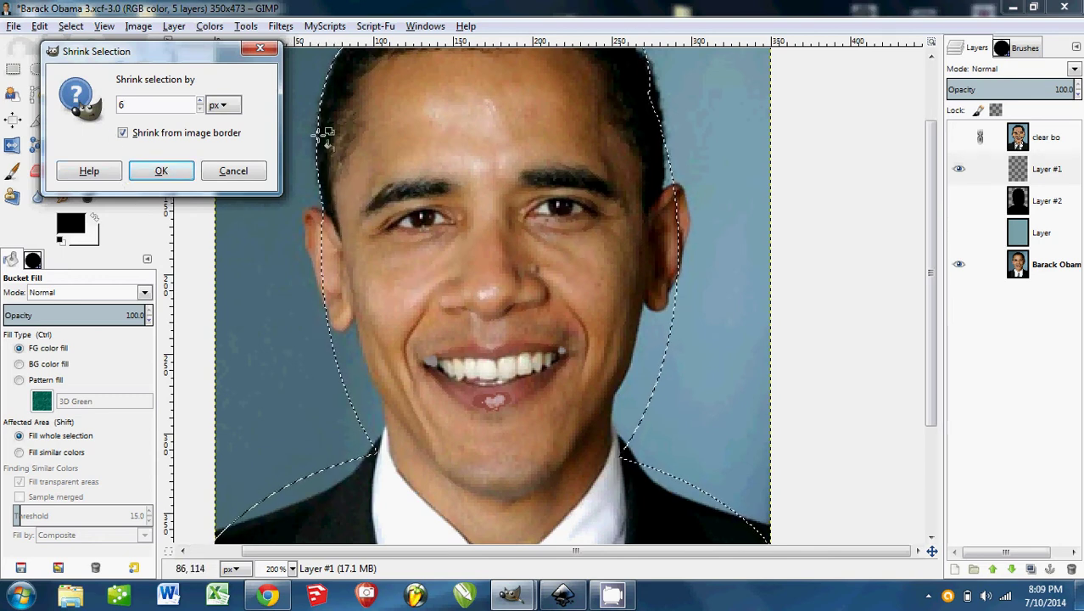
pyautogui.click(156, 172)
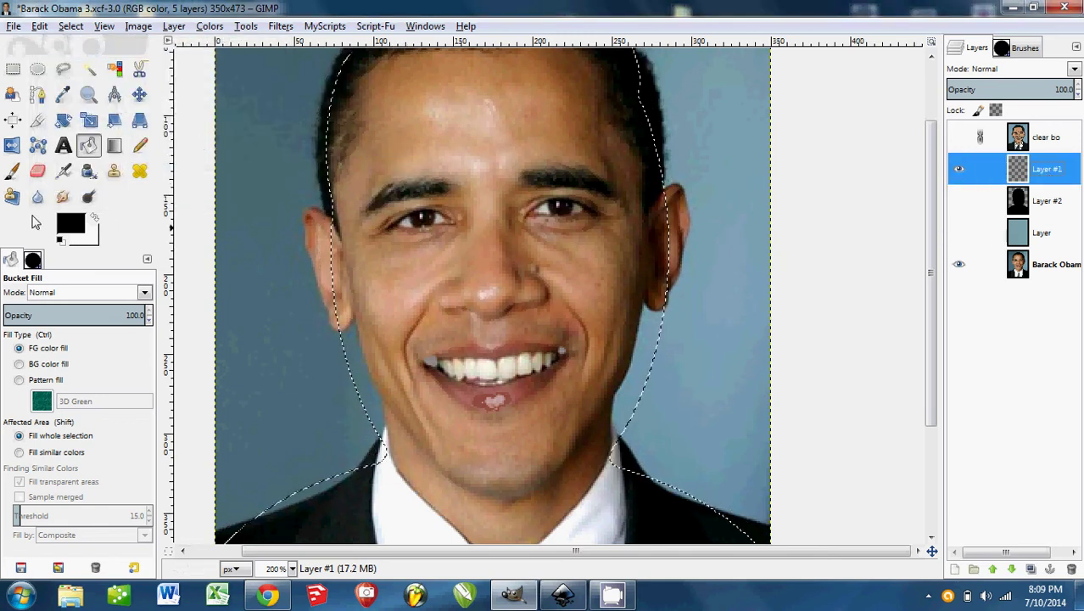
# Switch to Rectangle Select with Subtract mode
pyautogui.scroll(-6, 731, 399)
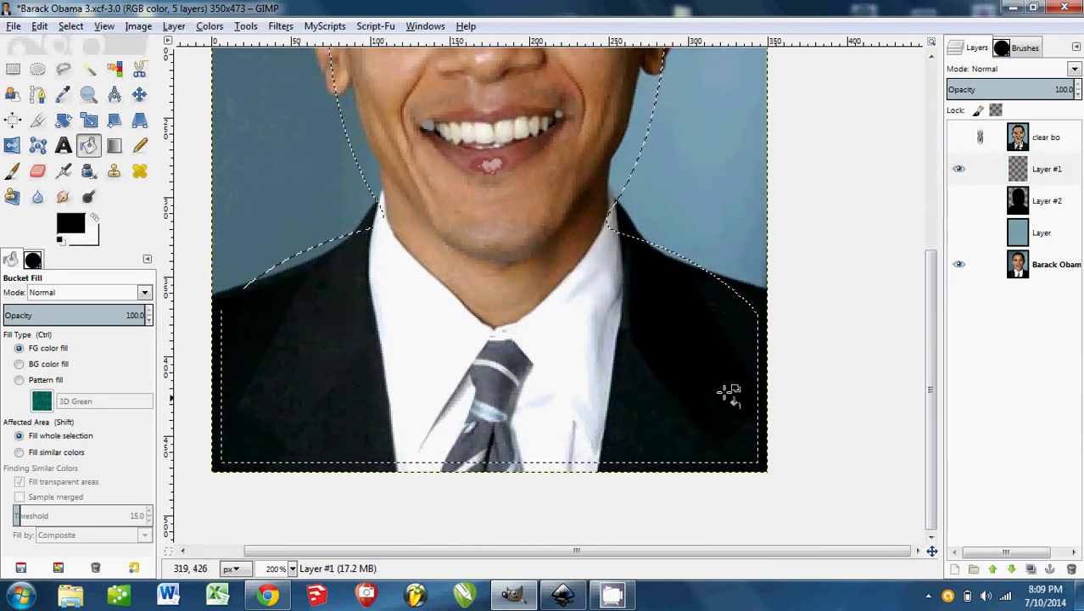
pyautogui.scroll(5, 691, 272)
pyautogui.scroll(3, 681, 354)
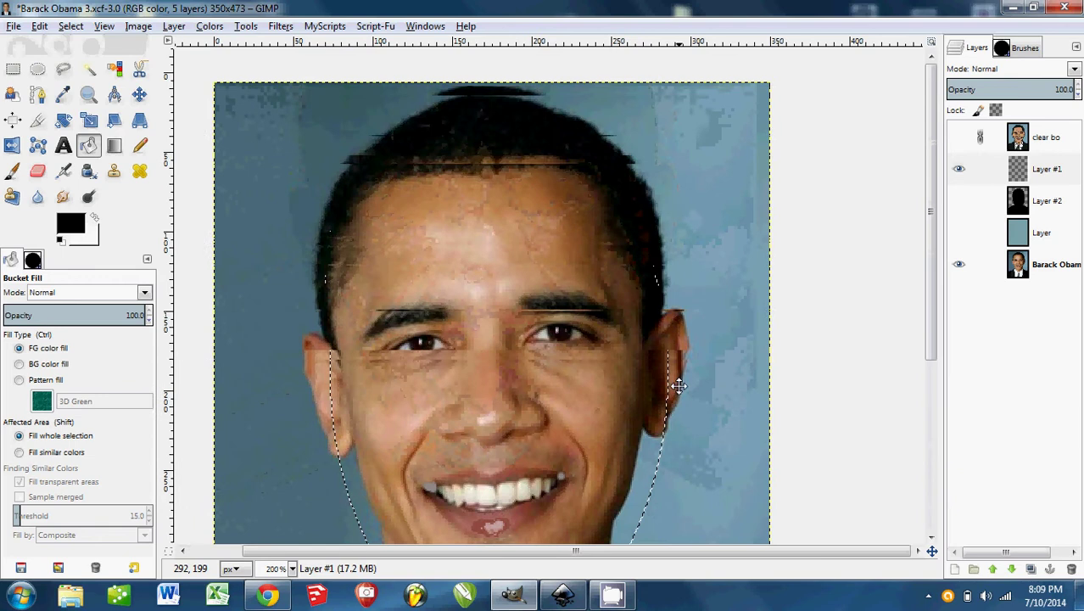
pyautogui.scroll(1, 719, 307)
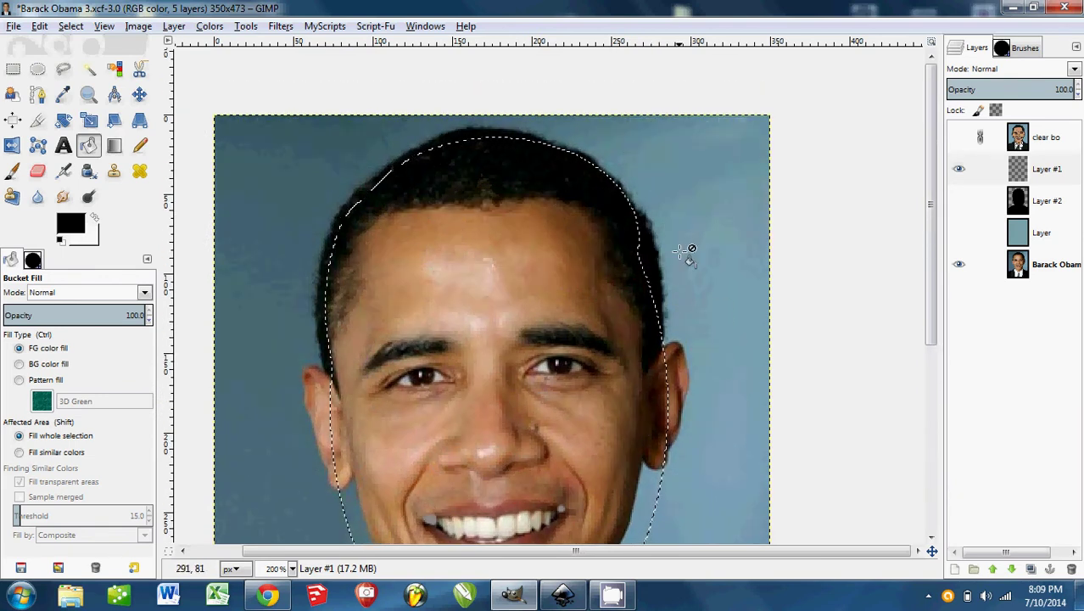
pyautogui.scroll(-1, 690, 249)
pyautogui.scroll(2, 685, 225)
pyautogui.click(37, 69)
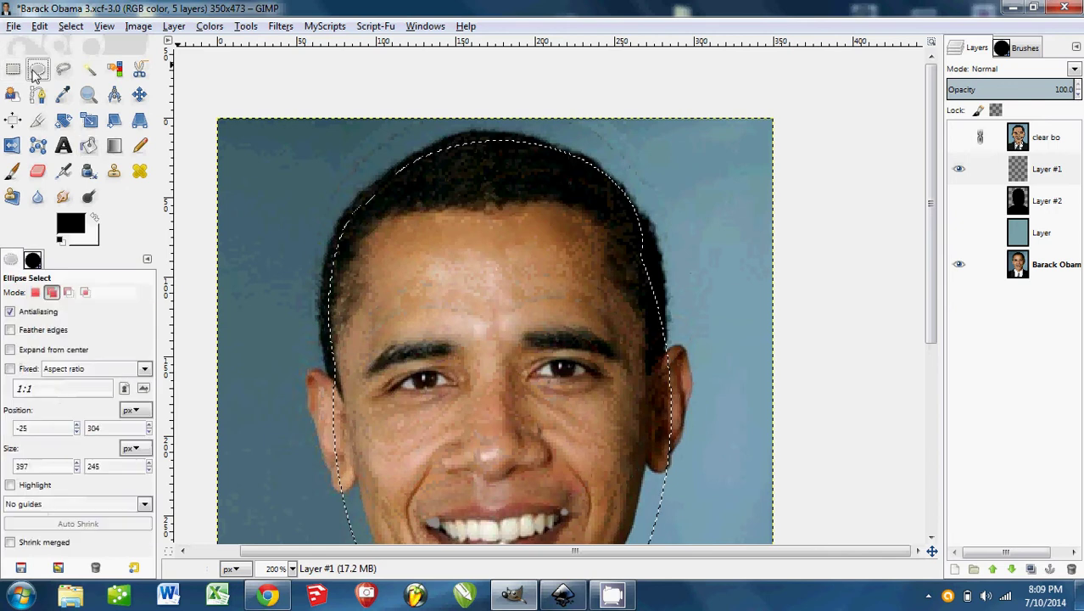
pyautogui.click(69, 292)
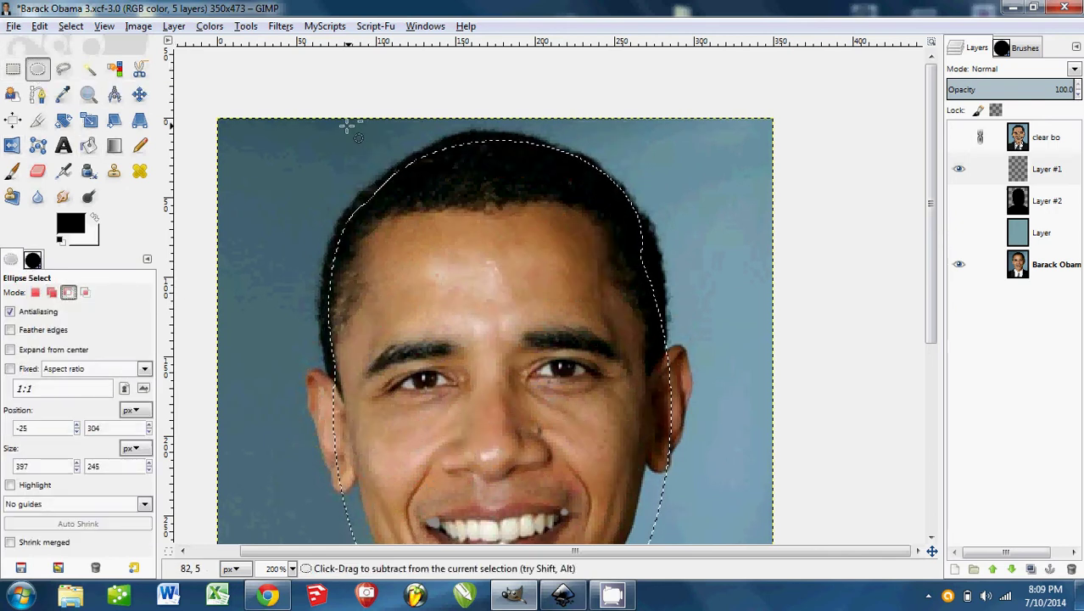
pyautogui.click(13, 68)
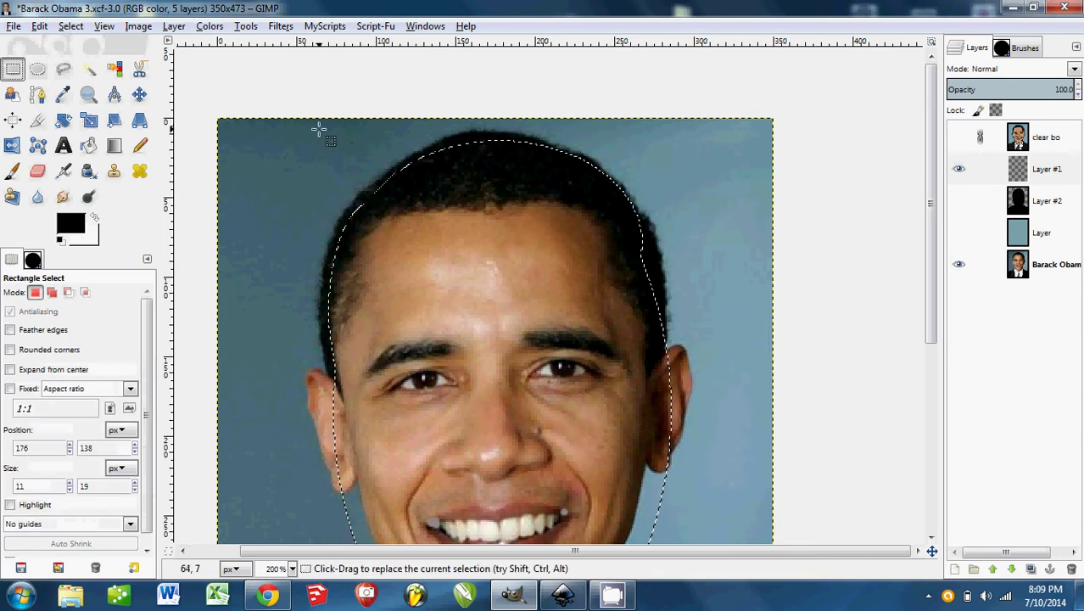
# Try a rectangle over the top of the head, undo it, and cancel a second attempt
pyautogui.moveTo(287, 100); pyautogui.dragTo(697, 205)
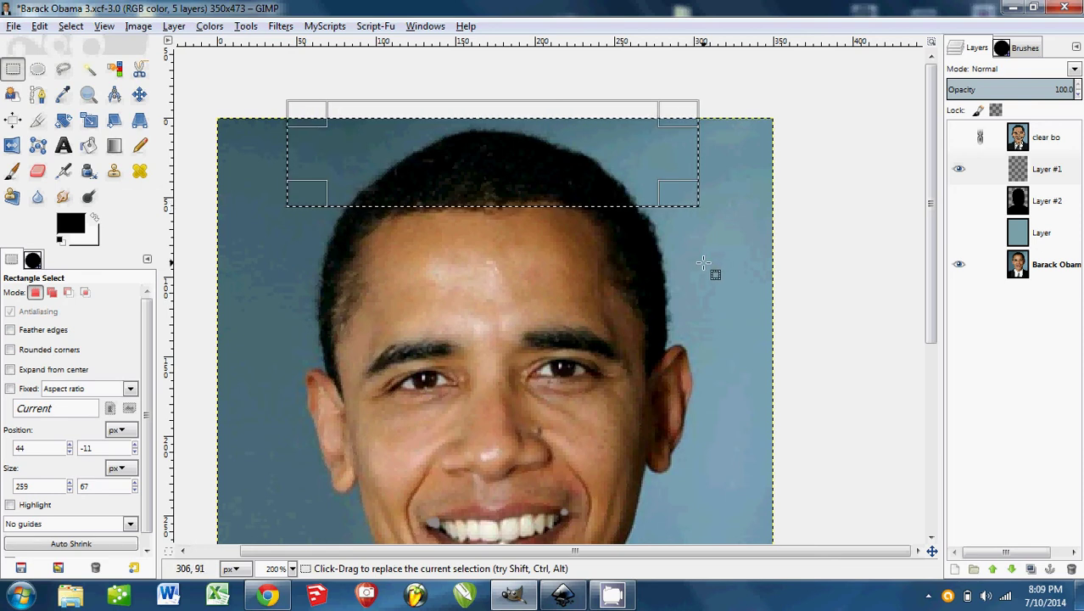
pyautogui.hotkey('ctrl', 'z')
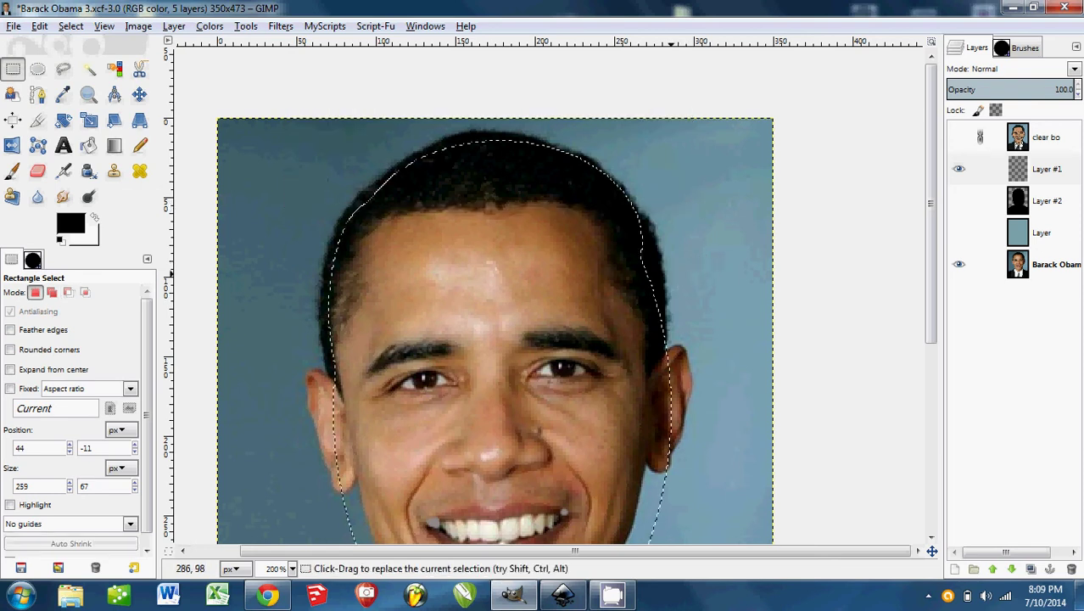
pyautogui.click(52, 293)
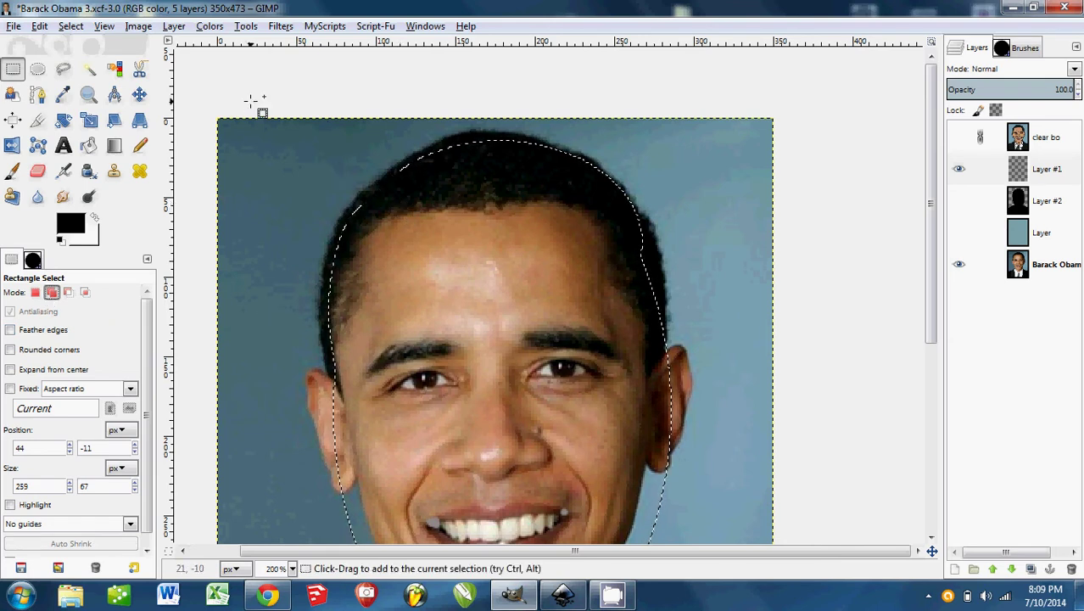
pyautogui.moveTo(254, 104); pyautogui.dragTo(732, 202)
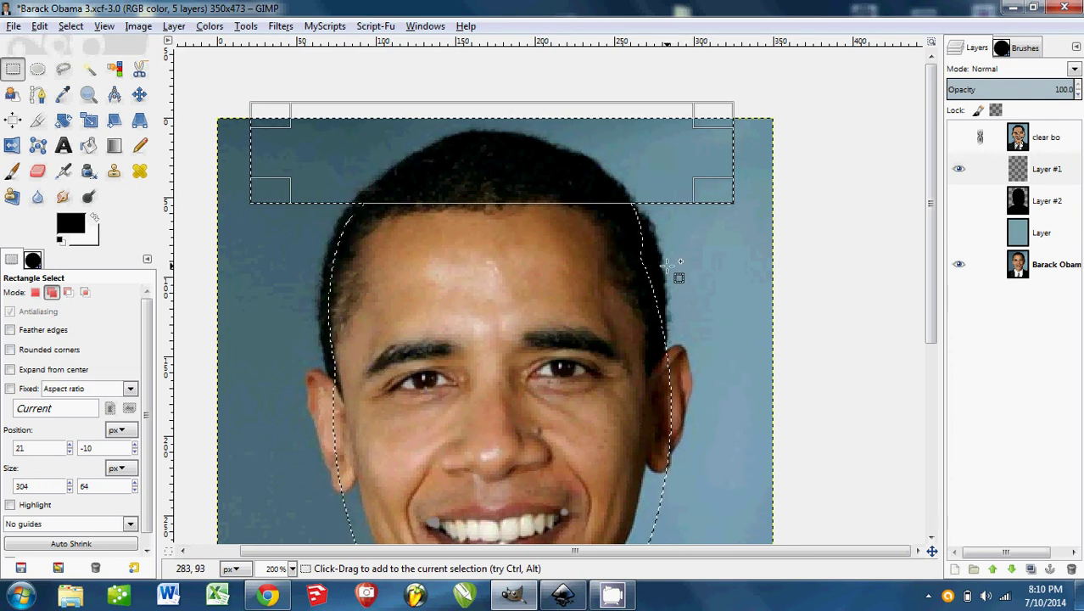
pyautogui.click(68, 292)
pyautogui.press('Escape')
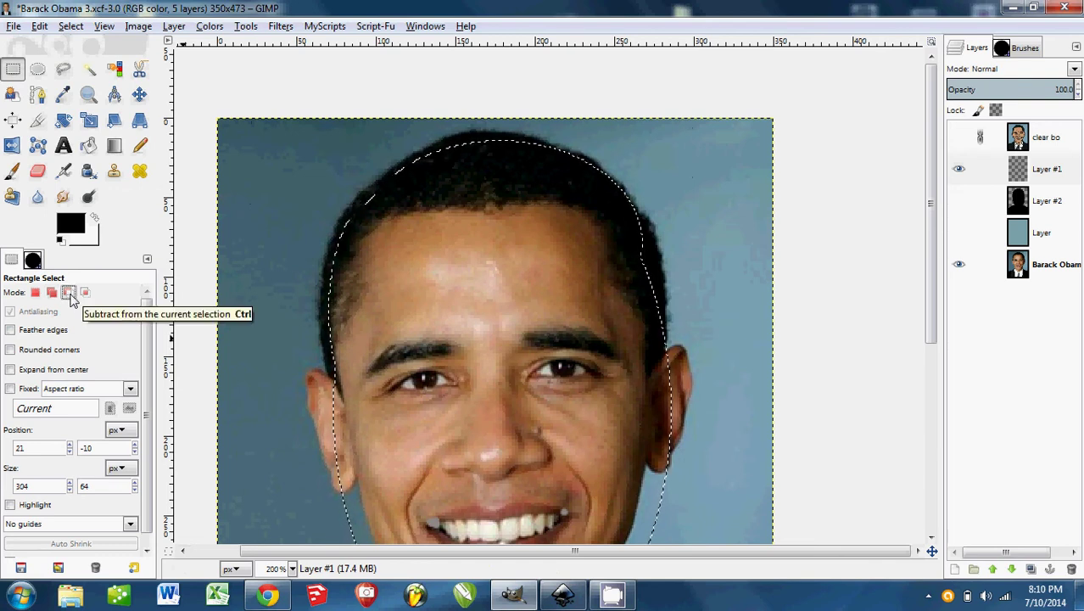
# Subtract rectangles covering the area above the head and both sides of the jacket
pyautogui.moveTo(276, 112); pyautogui.dragTo(723, 207)
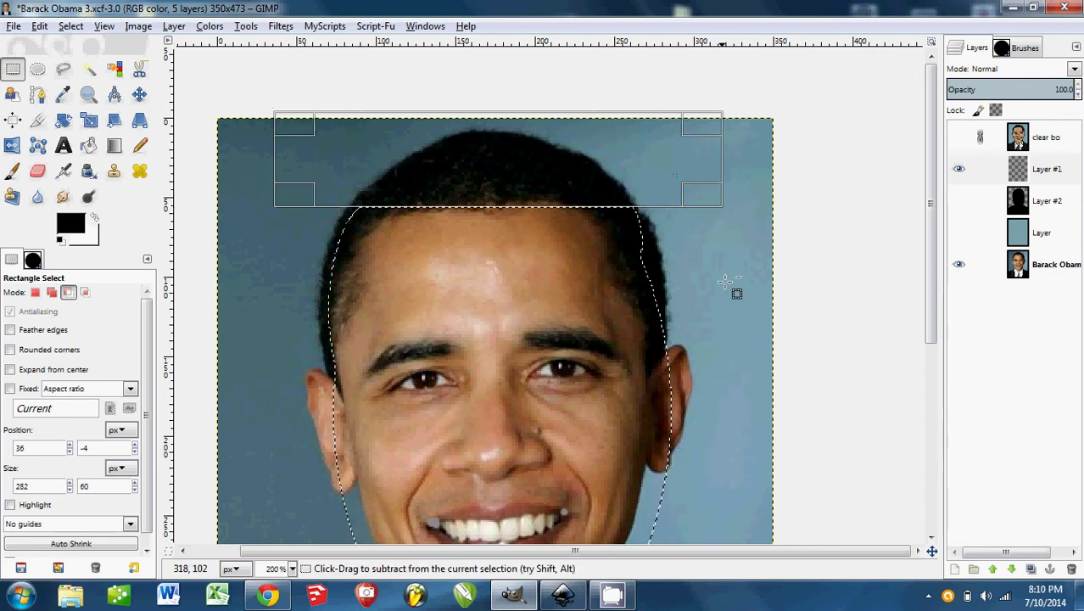
pyautogui.scroll(-12, 753, 310)
pyautogui.hscroll(2, 730, 229)
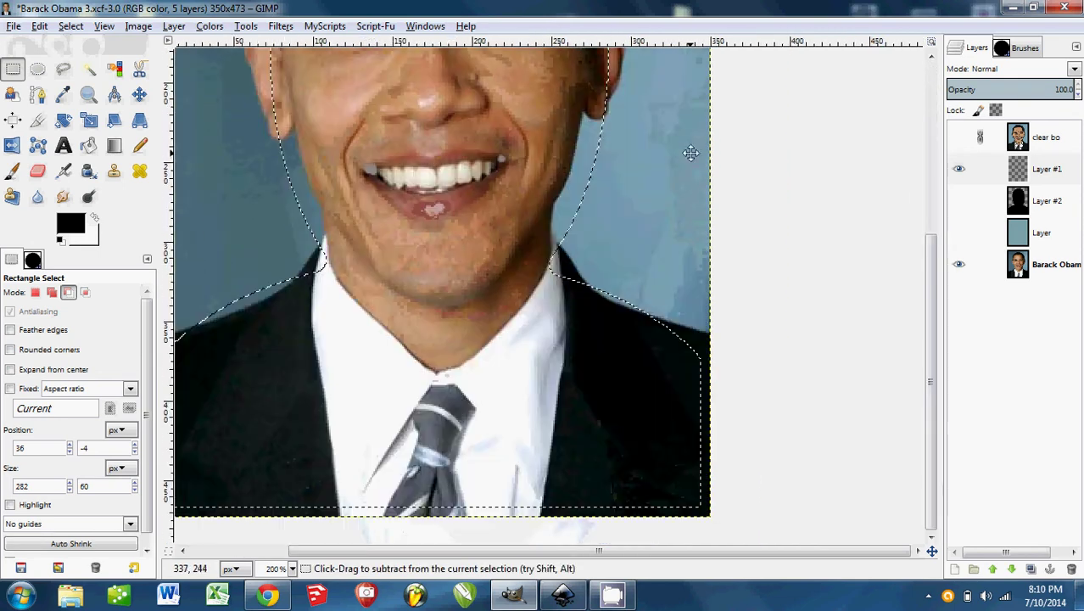
pyautogui.scroll(1, 710, 150)
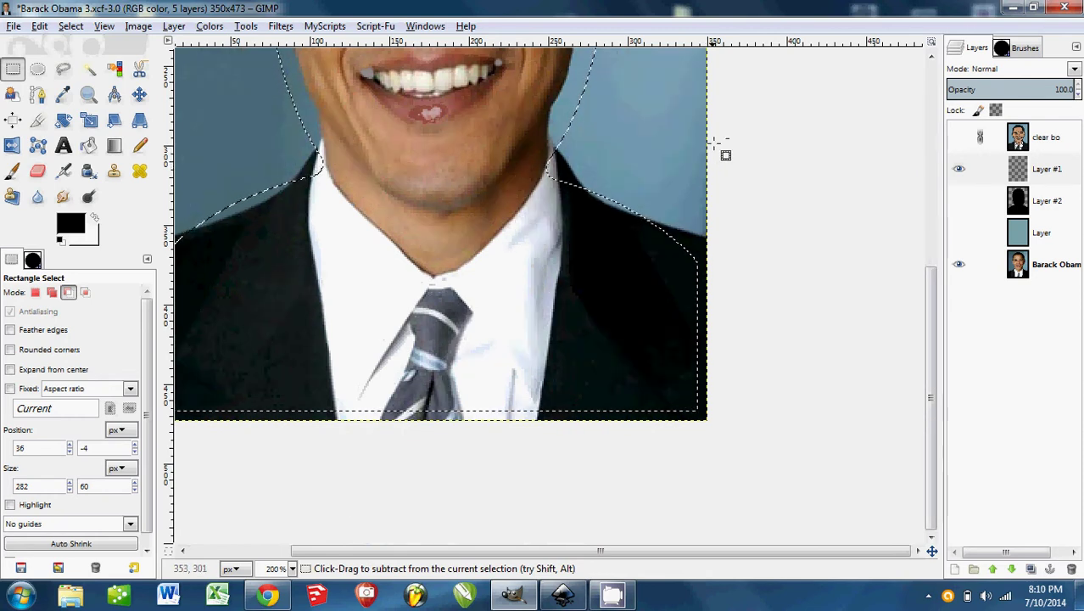
pyautogui.moveTo(733, 176); pyautogui.dragTo(544, 453)
pyautogui.hscroll(-5, 340, 254)
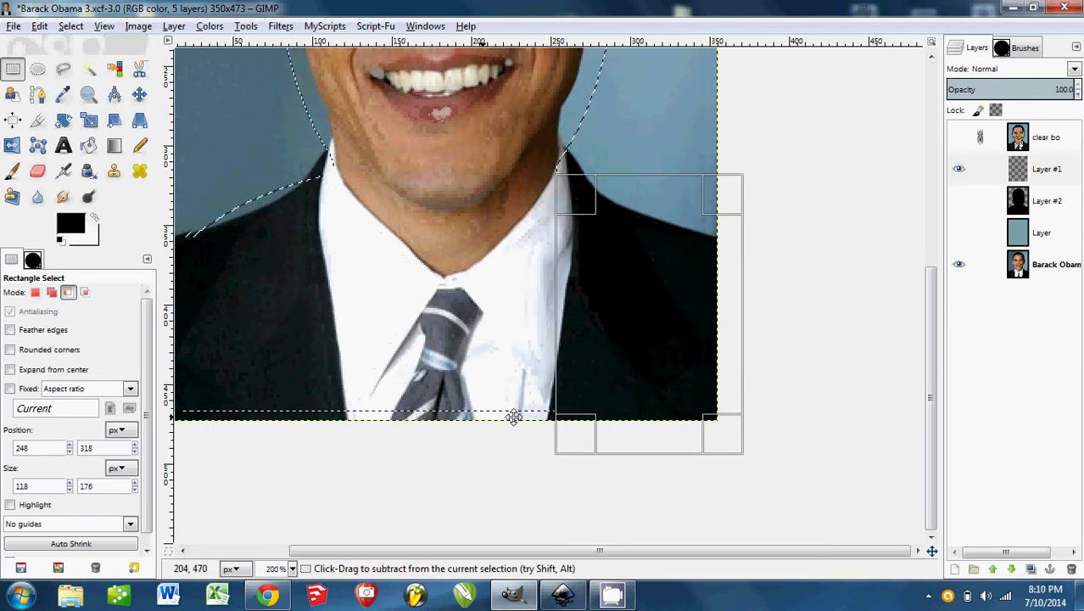
pyautogui.moveTo(208, 140); pyautogui.dragTo(381, 440)
# Subtract tall ellipses to round off the left and right shirt edges
pyautogui.click(38, 69)
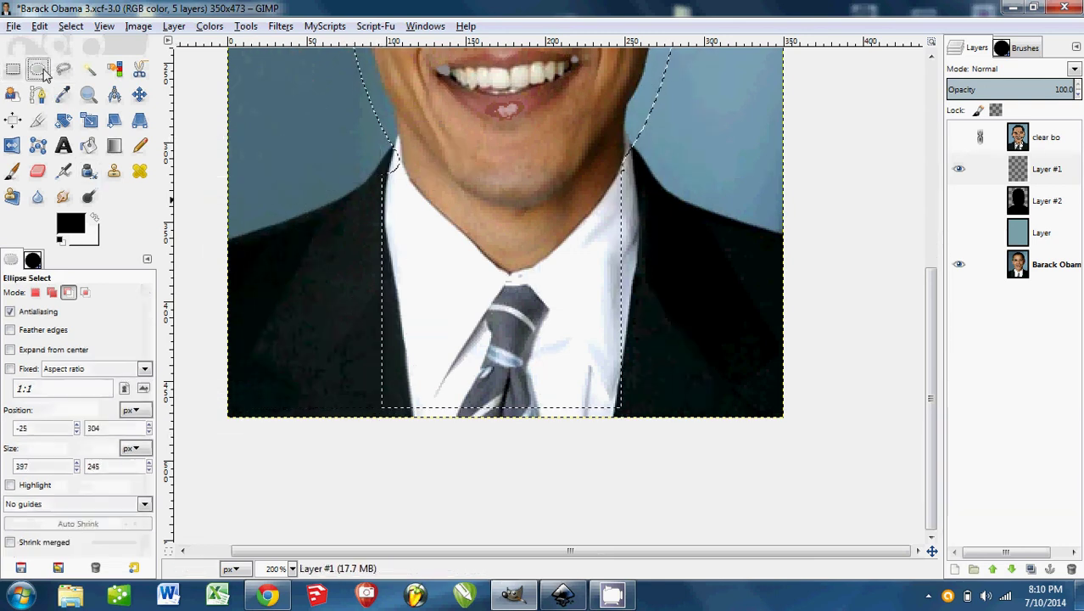
pyautogui.click(68, 293)
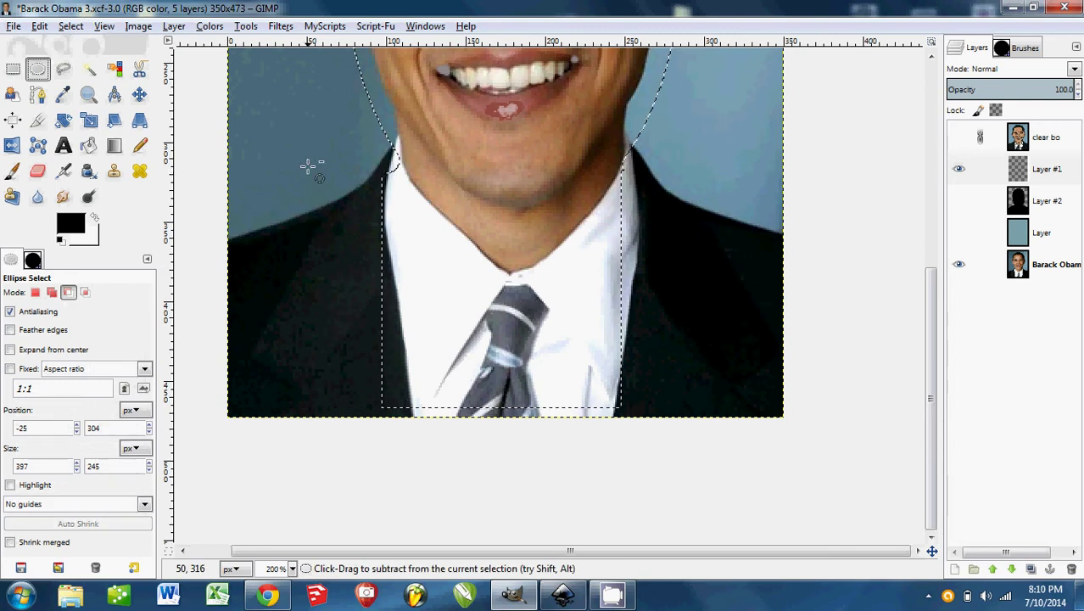
pyautogui.moveTo(309, 166); pyautogui.dragTo(459, 484)
pyautogui.moveTo(371, 174); pyautogui.dragTo(374, 168)
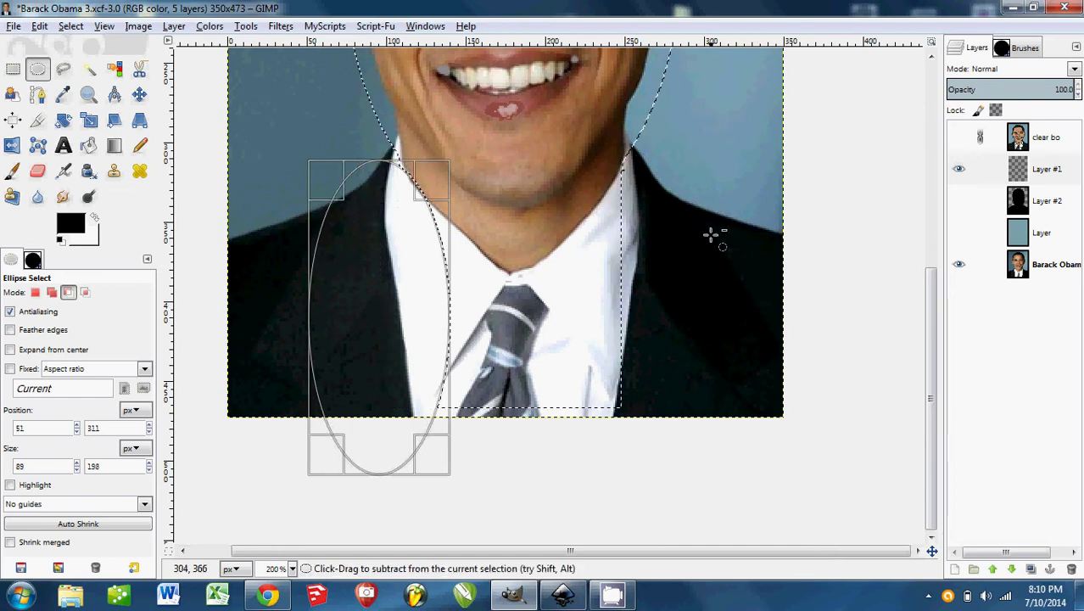
pyautogui.moveTo(676, 174); pyautogui.dragTo(577, 482)
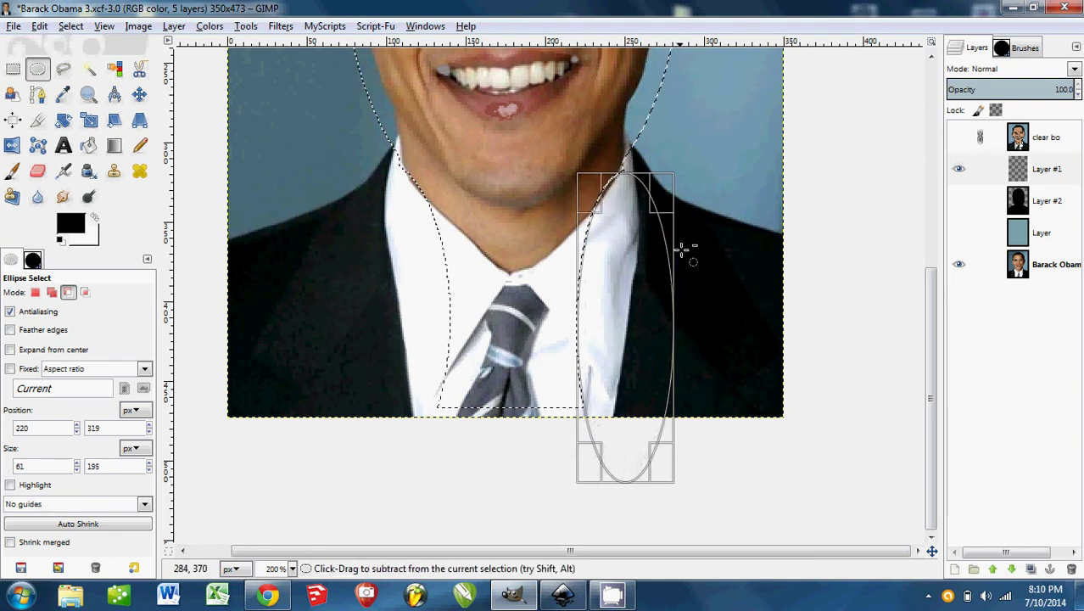
pyautogui.click(709, 244)
# Subtract small ovals over the left and right collar so the selection ends at the chin
pyautogui.moveTo(697, 240); pyautogui.dragTo(337, 482)
pyautogui.moveTo(343, 227); pyautogui.dragTo(494, 335)
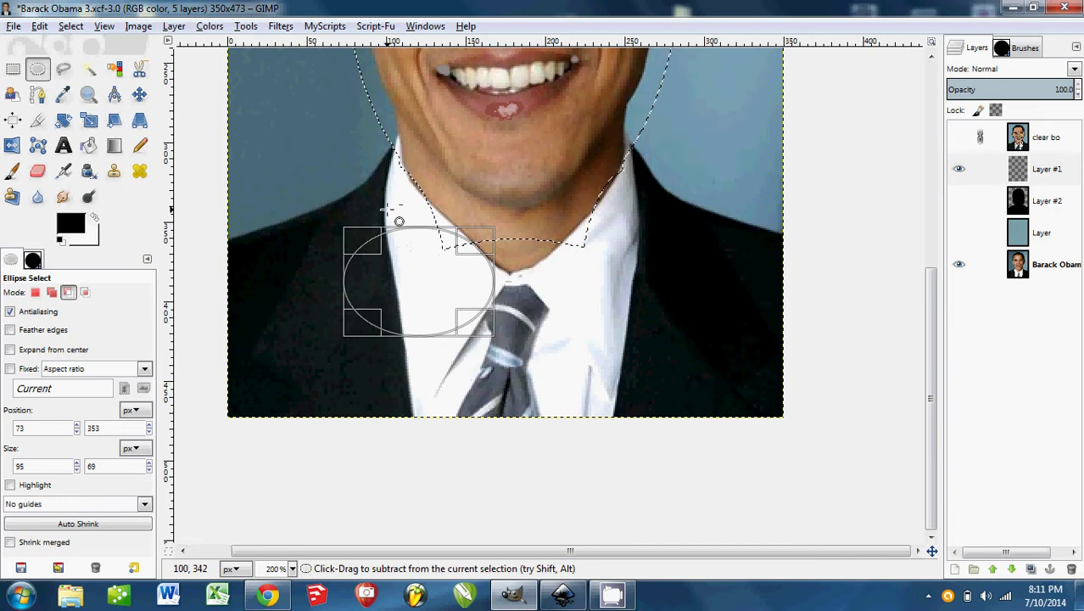
pyautogui.moveTo(399, 241); pyautogui.dragTo(414, 233)
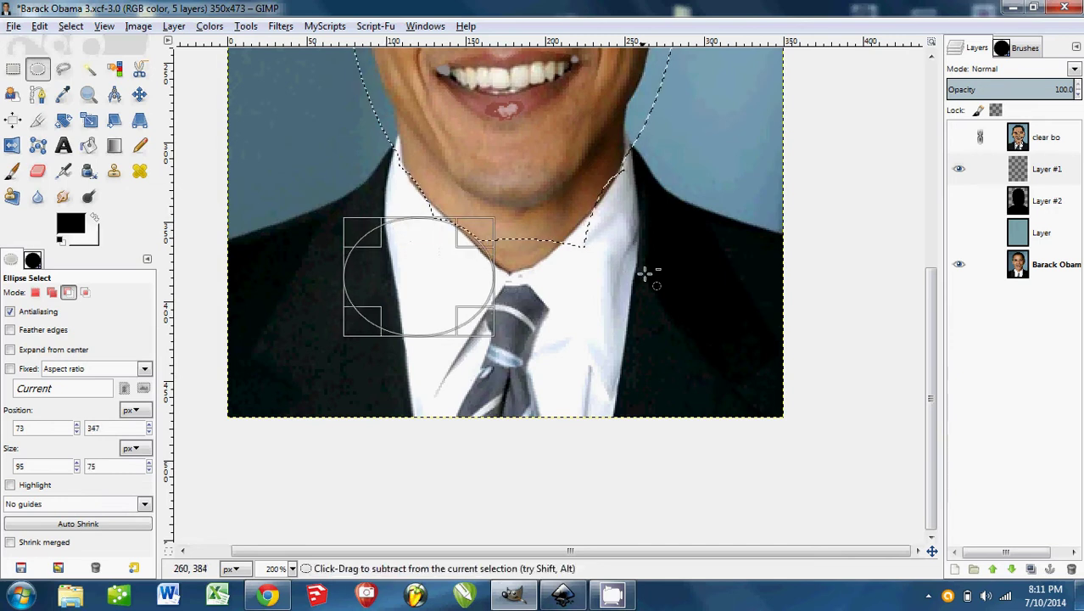
pyautogui.moveTo(655, 213); pyautogui.dragTo(567, 325)
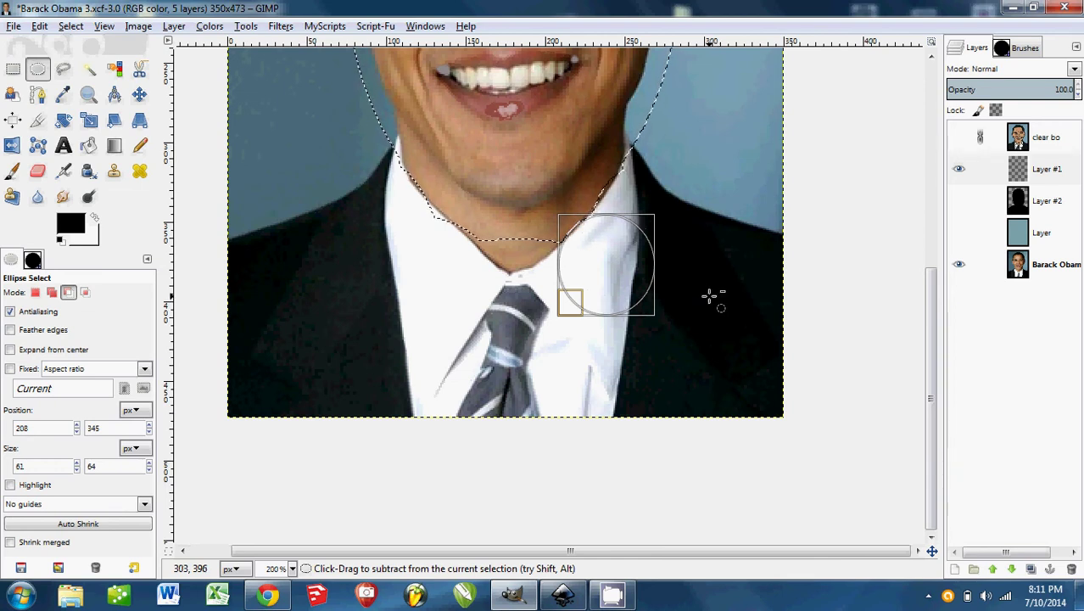
pyautogui.scroll(4, 653, 338)
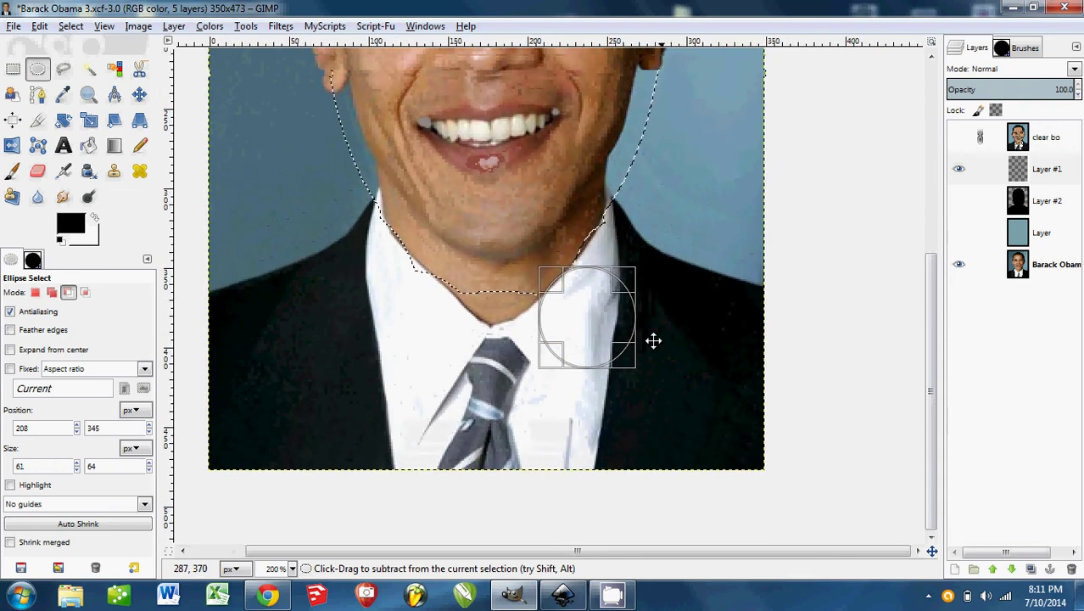
pyautogui.scroll(2, 649, 331)
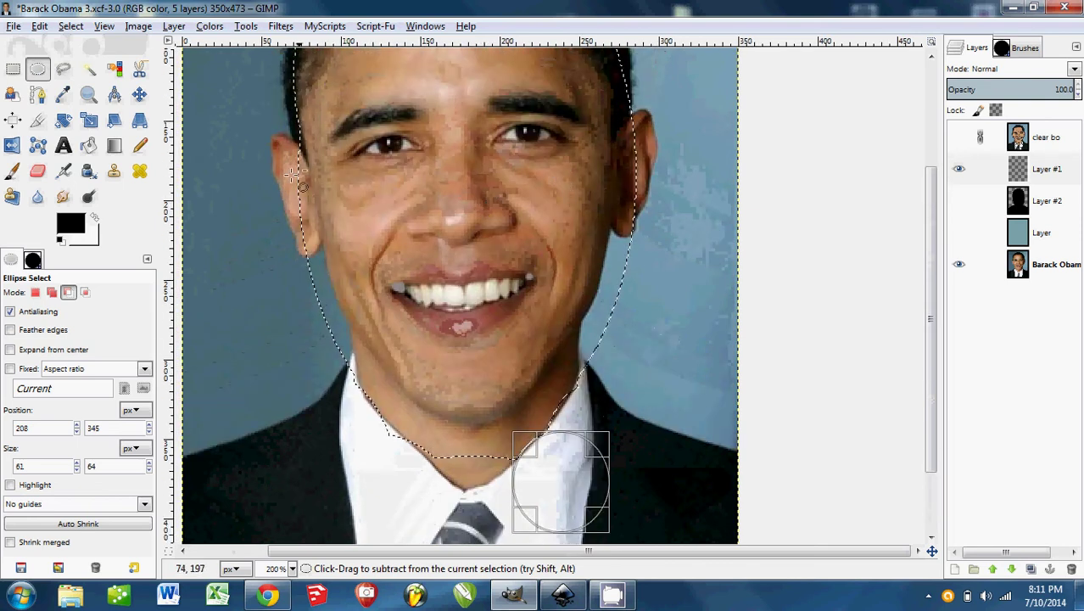
pyautogui.scroll(-2, 682, 284)
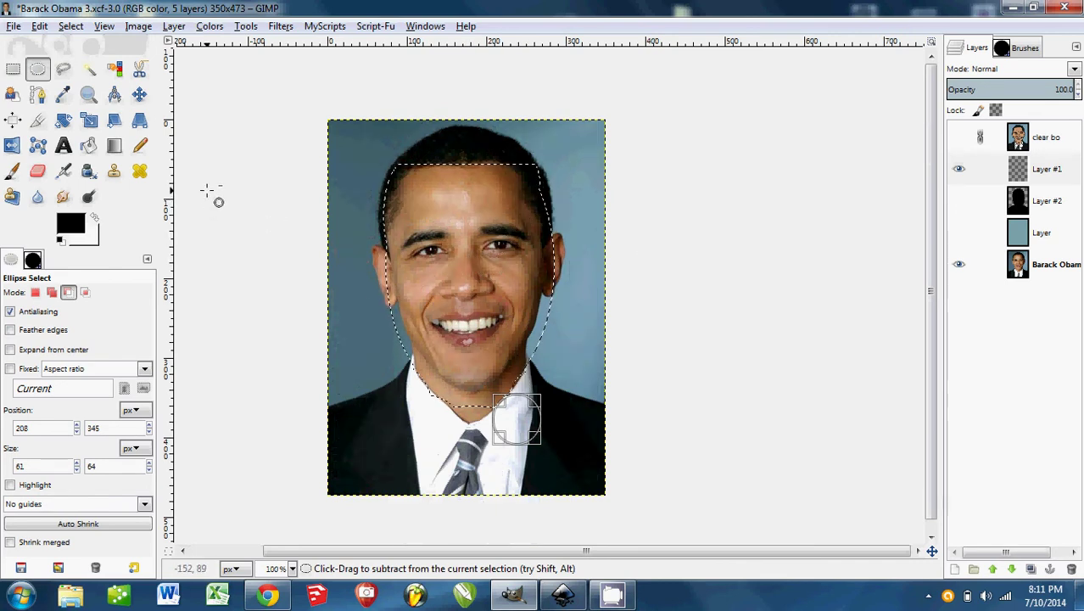
# Bucket-fill the face selection on Layer #1 with skin tone c68b69
pyautogui.click(90, 148)
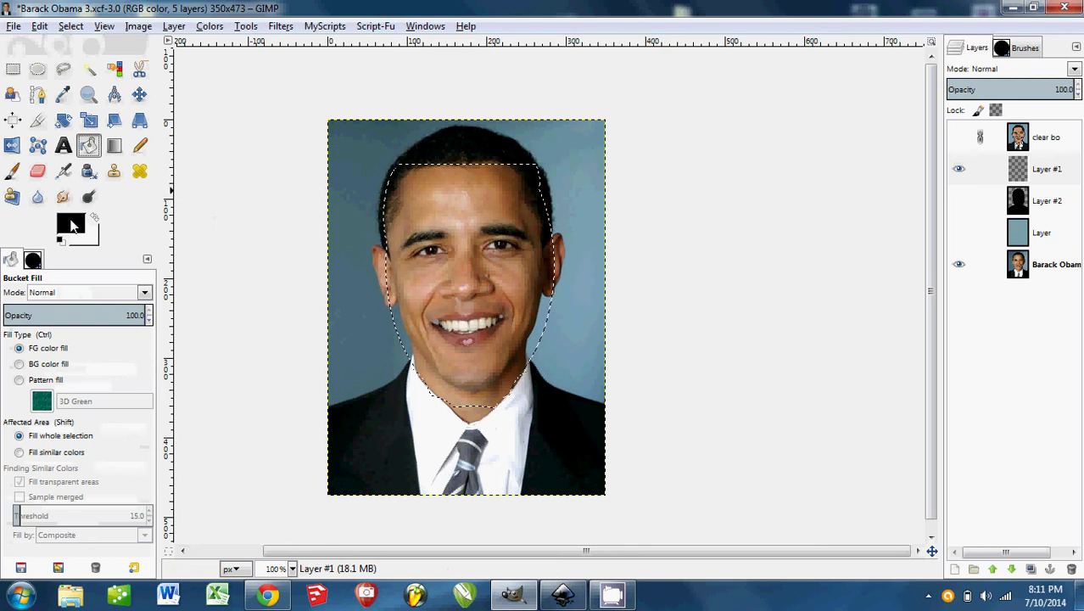
pyautogui.click(70, 223)
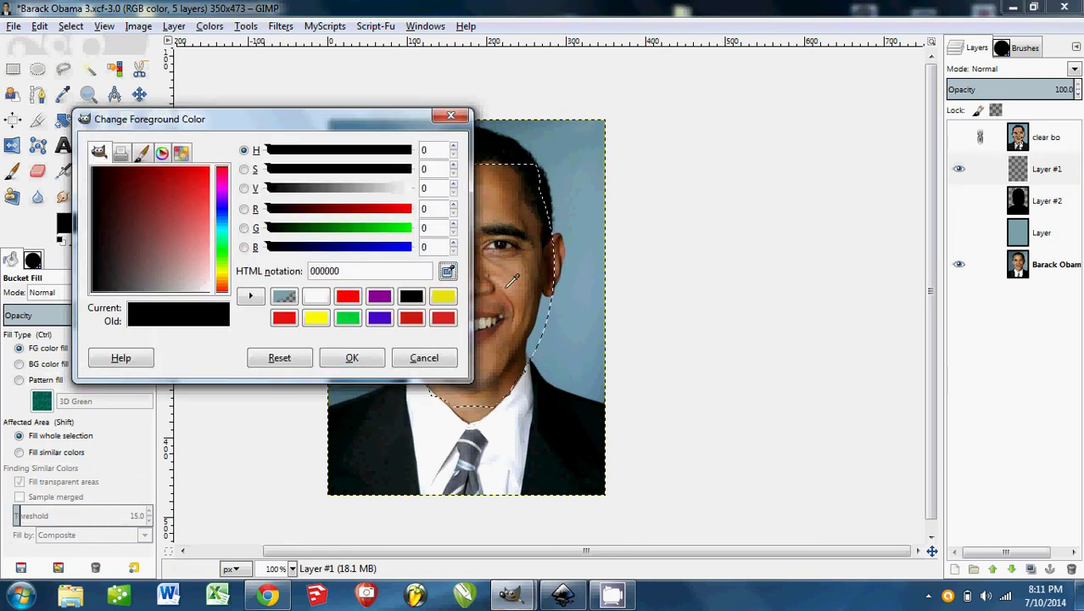
pyautogui.click(520, 325)
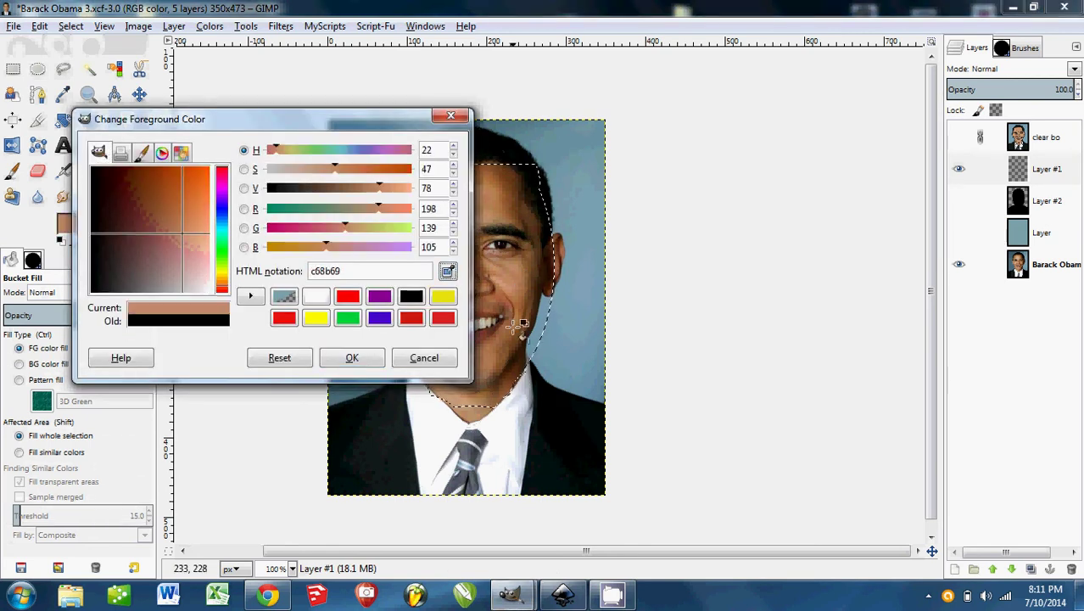
pyautogui.click(352, 358)
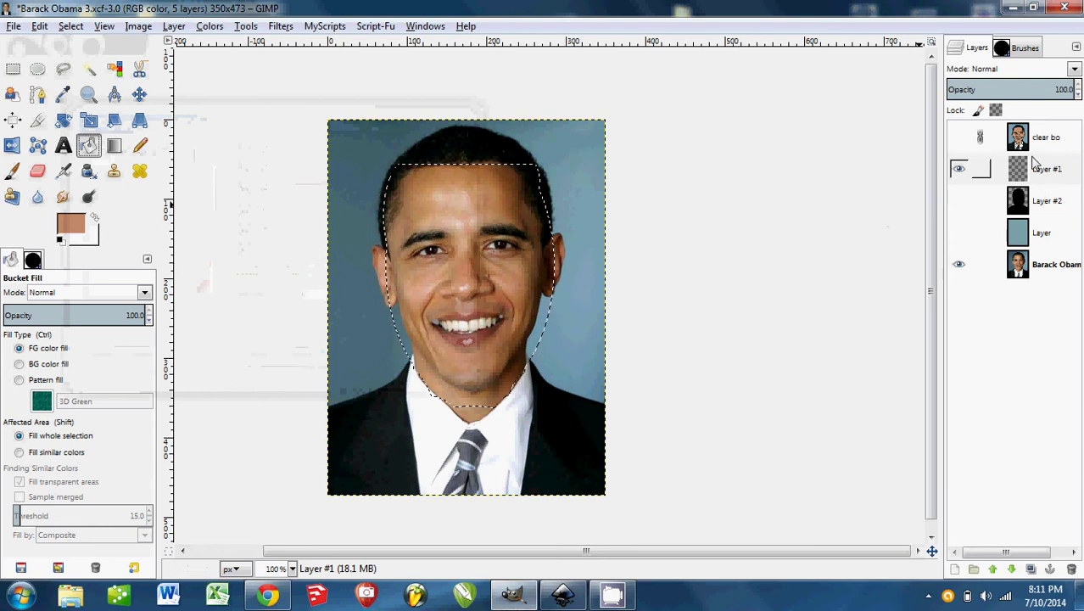
pyautogui.click(465, 274)
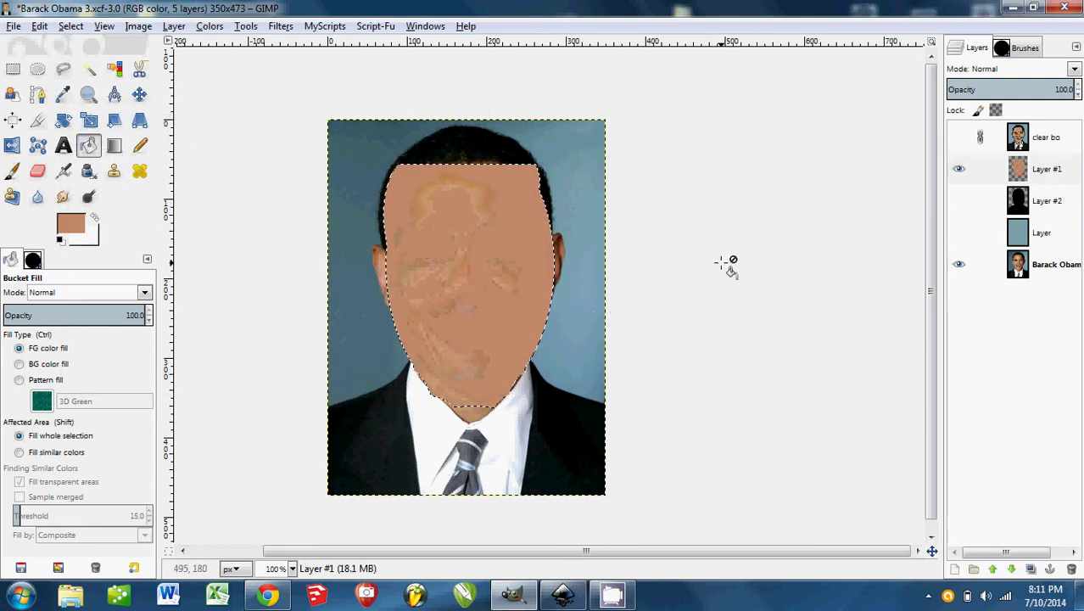
# Show the black silhouette over the blue-grey background and clear the selection
pyautogui.click(959, 265)
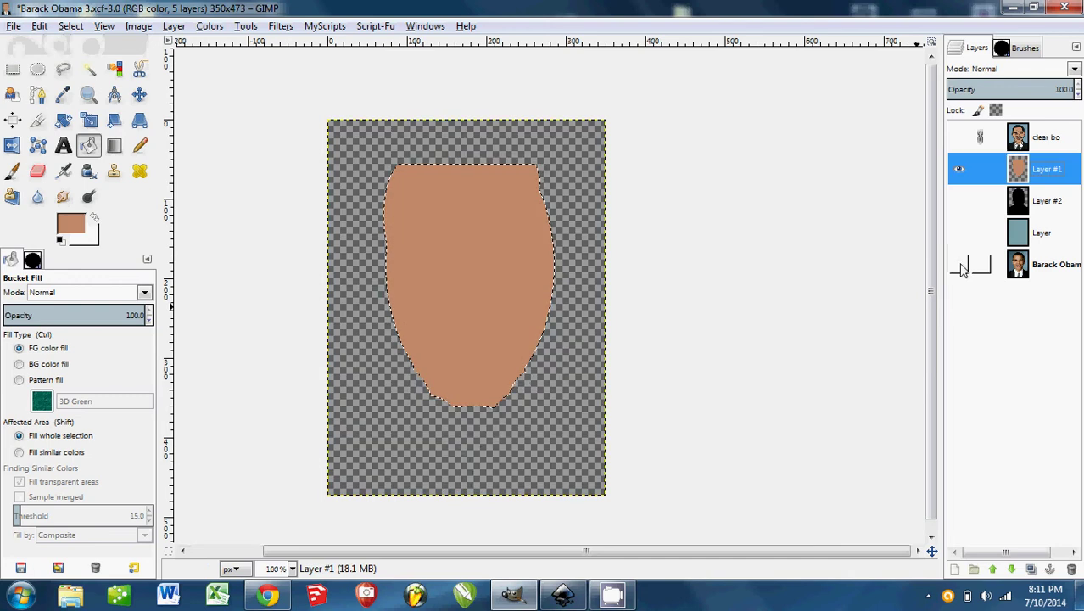
pyautogui.click(958, 169)
pyautogui.click(960, 233)
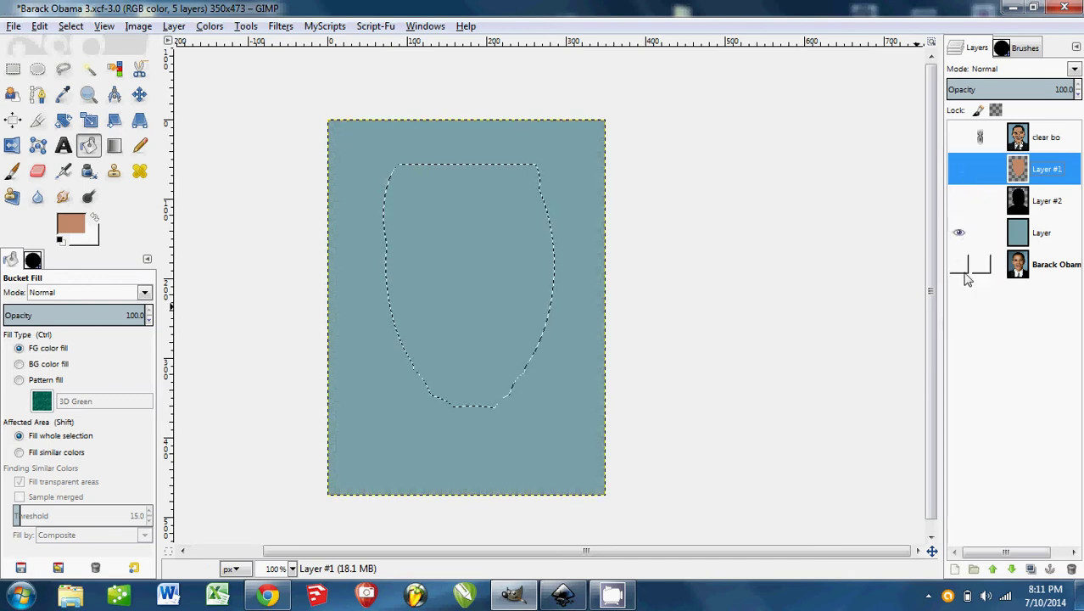
pyautogui.click(960, 202)
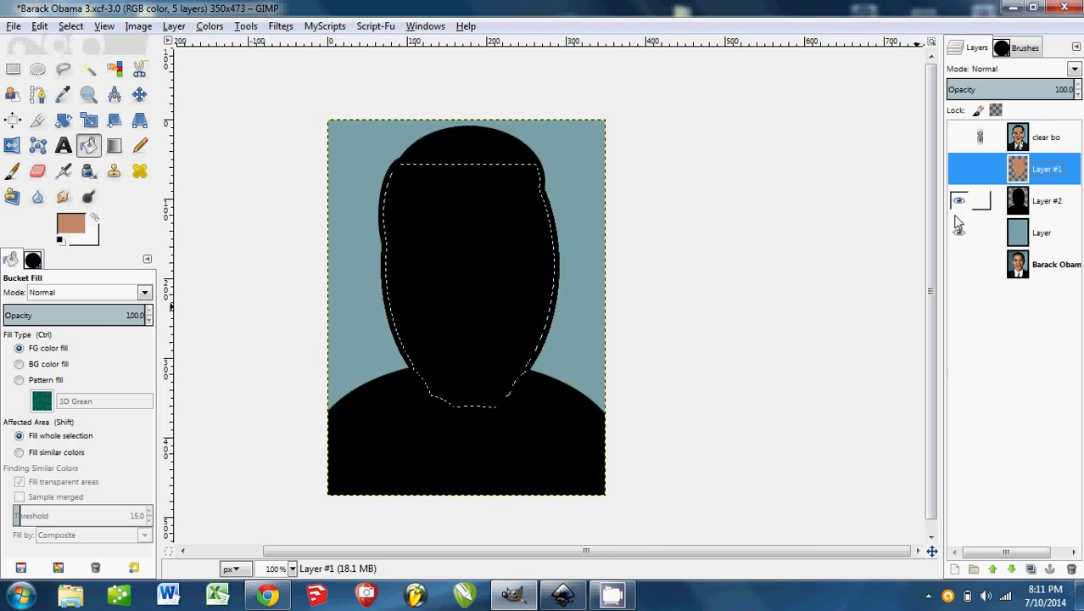
pyautogui.hotkey('ctrl', 'a')
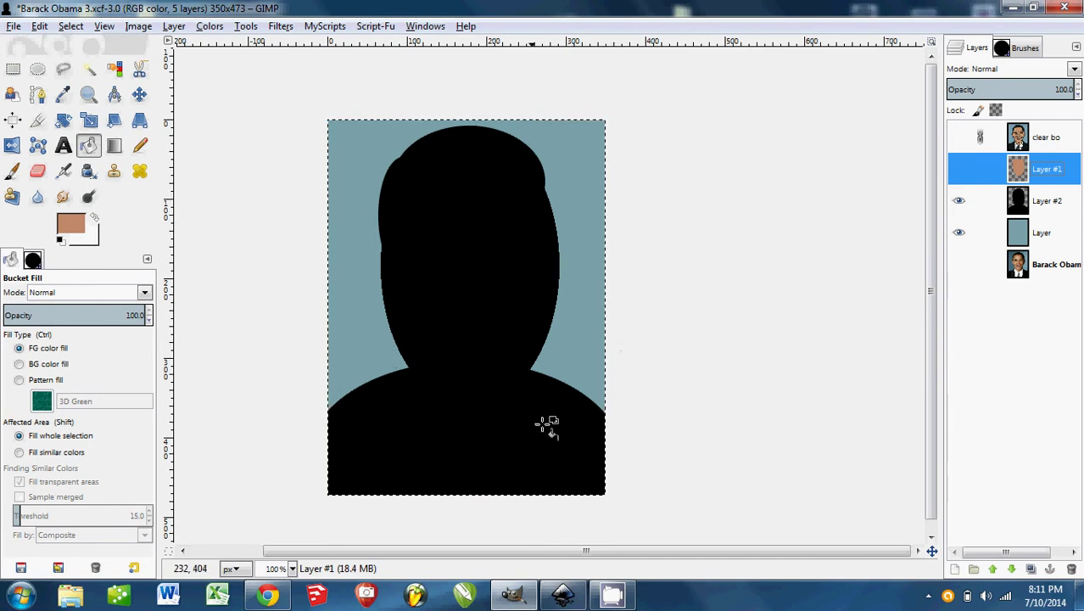
# Toggle the clear bo line art and Layer #1 skin fill, ending with line art over the flat colours
pyautogui.click(959, 137)
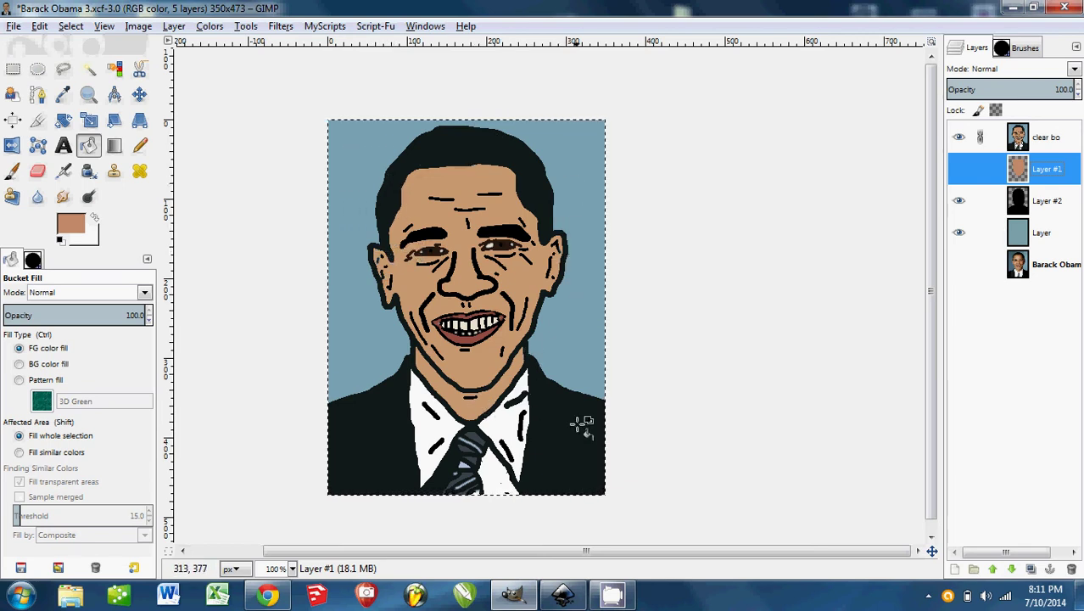
pyautogui.click(958, 137)
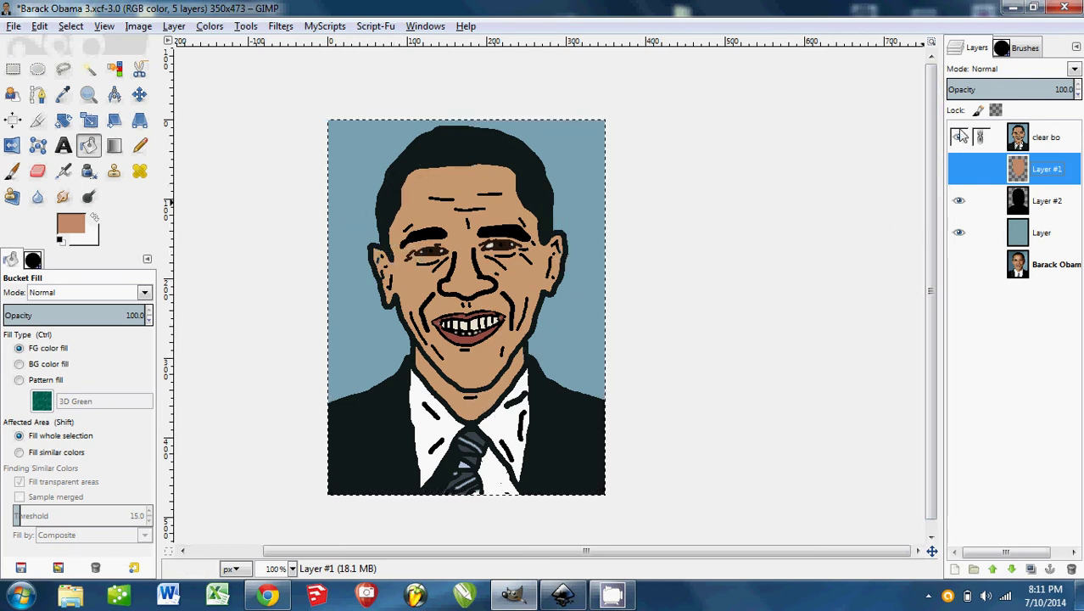
pyautogui.click(960, 170)
pyautogui.click(960, 170)
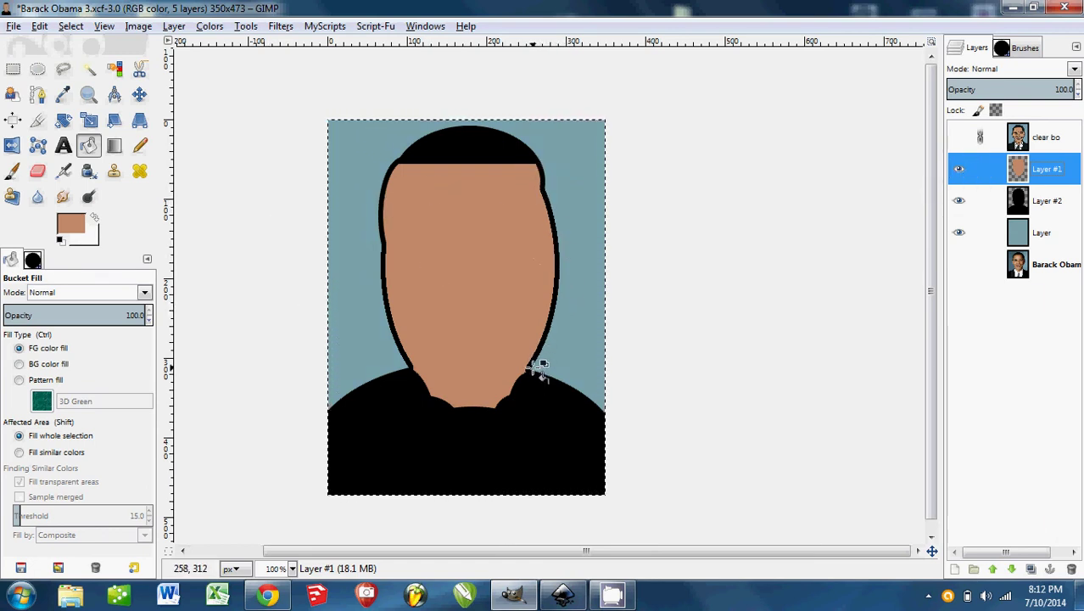
pyautogui.click(958, 138)
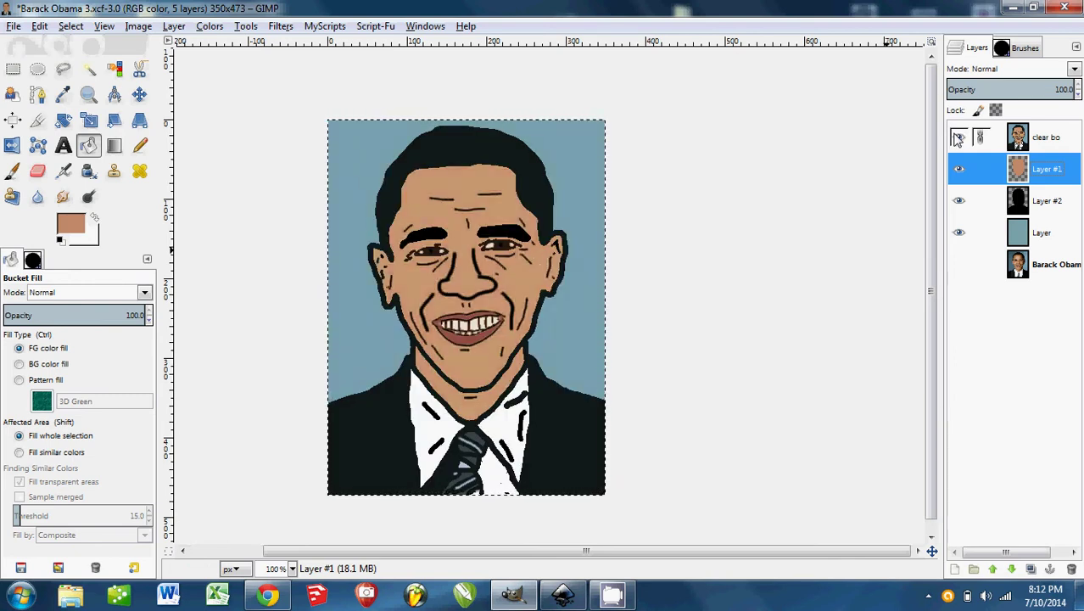
pyautogui.click(958, 139)
pyautogui.click(958, 138)
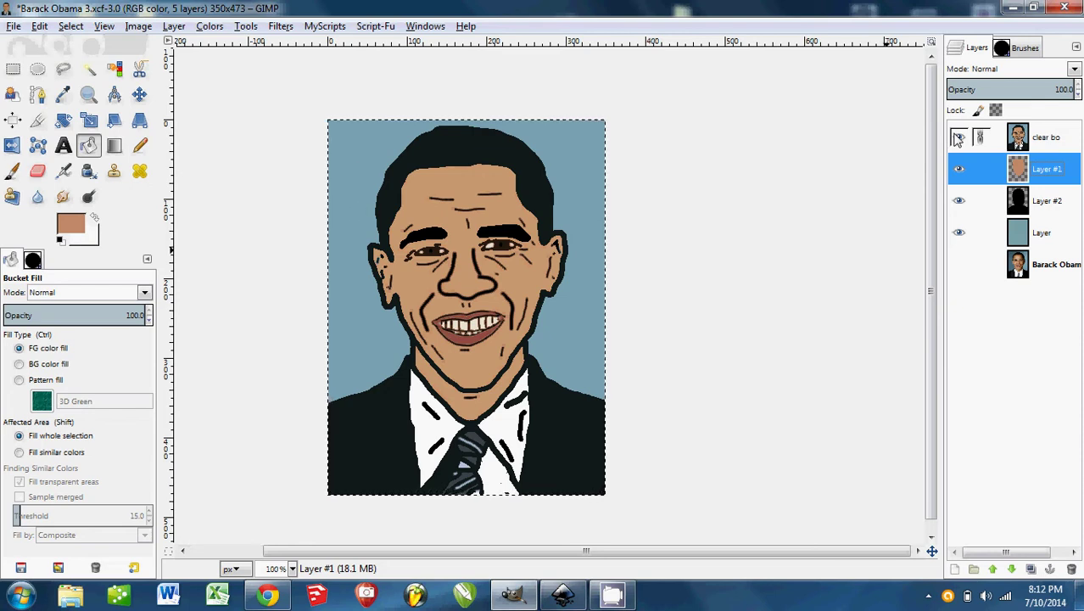
# Add a transparent new layer, hide clear bo, Layer #1 and Layer #2, and show the Obama photo
pyautogui.click(955, 569)
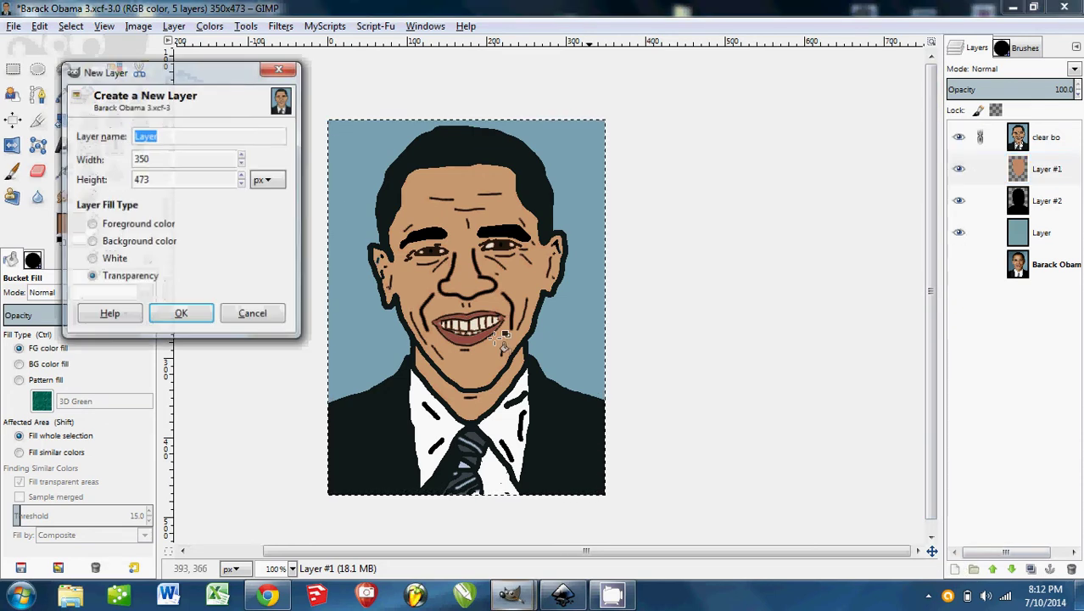
pyautogui.click(180, 313)
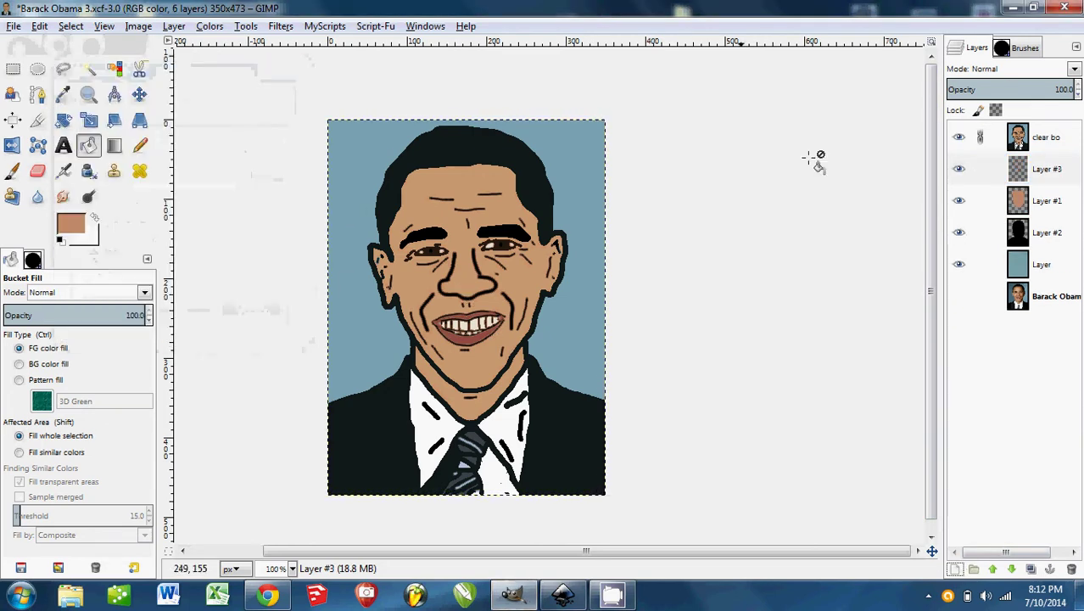
pyautogui.click(958, 139)
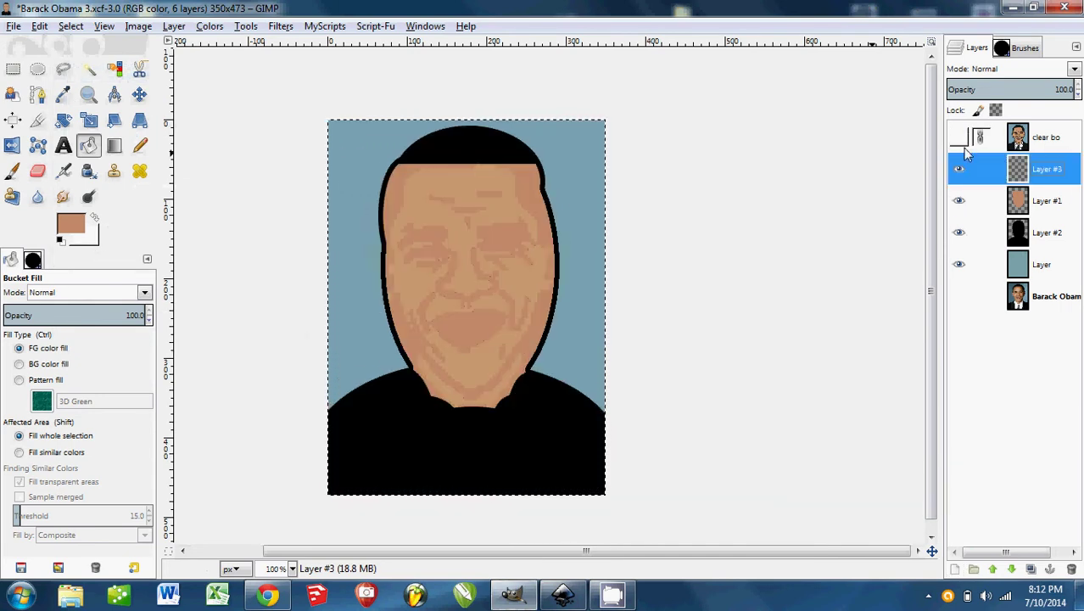
pyautogui.click(958, 200)
pyautogui.click(959, 232)
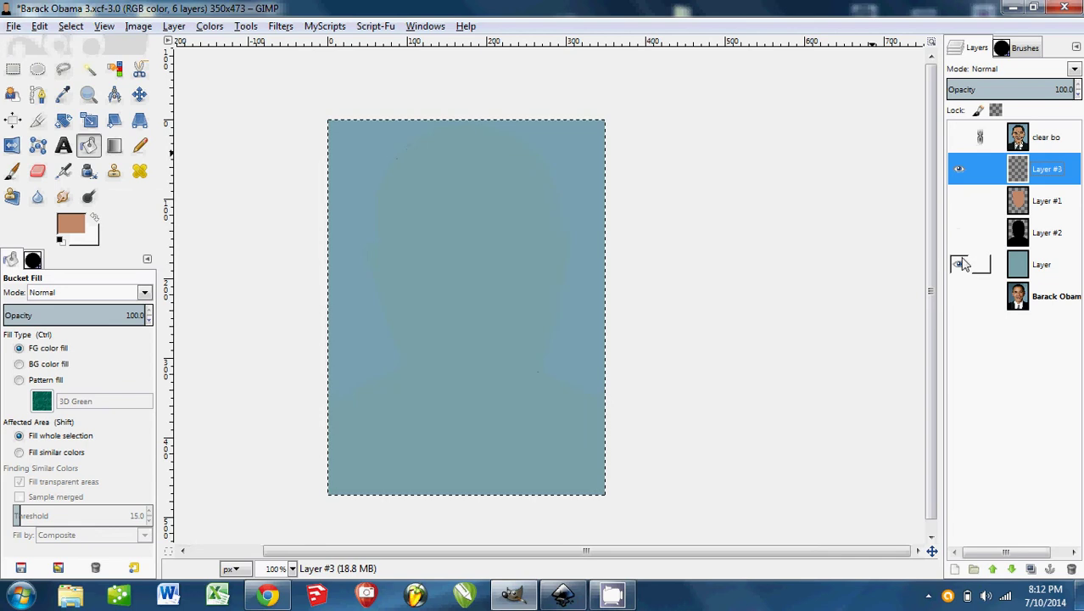
pyautogui.click(958, 296)
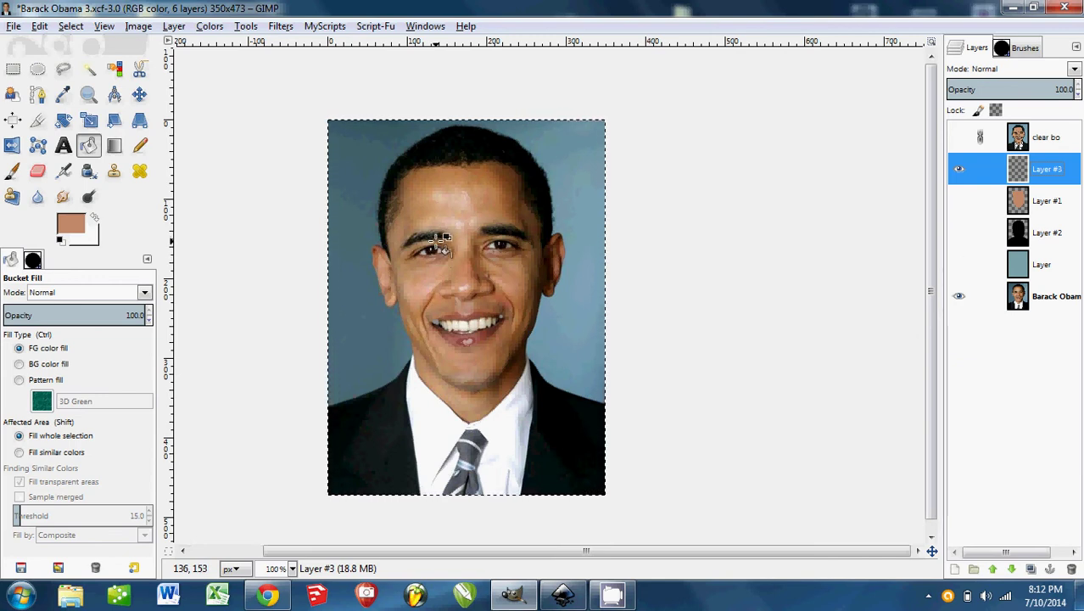
# Toggle the skin, silhouette, photo and clear bo line-art layers to compare the cartoon with the photo
pyautogui.keyDown('ctrl'); pyautogui.scroll(3, 441, 240); pyautogui.keyUp('ctrl')
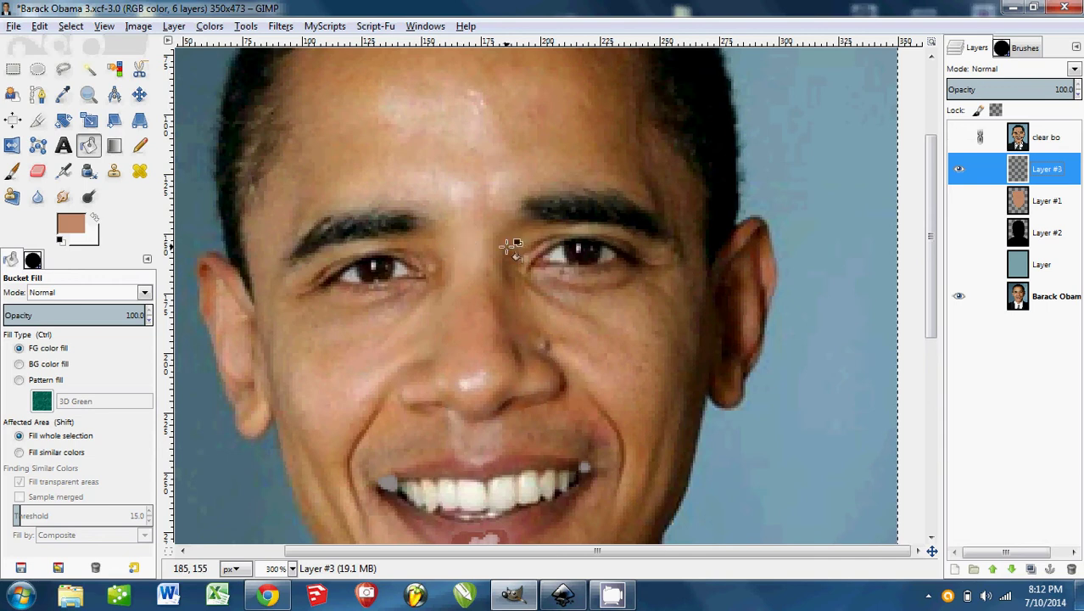
pyautogui.click(958, 208)
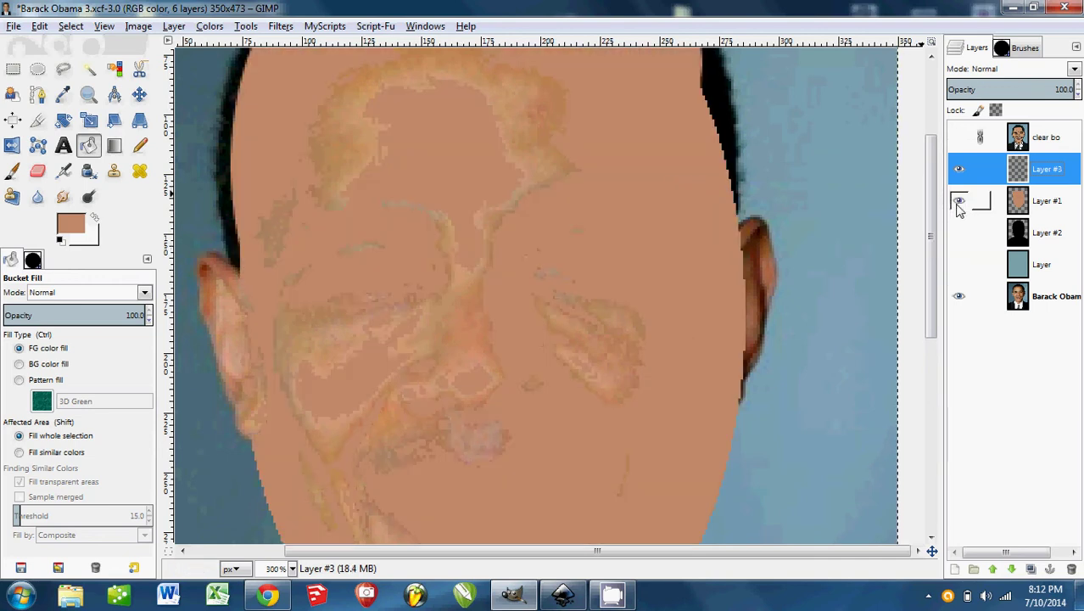
pyautogui.click(959, 234)
pyautogui.click(959, 295)
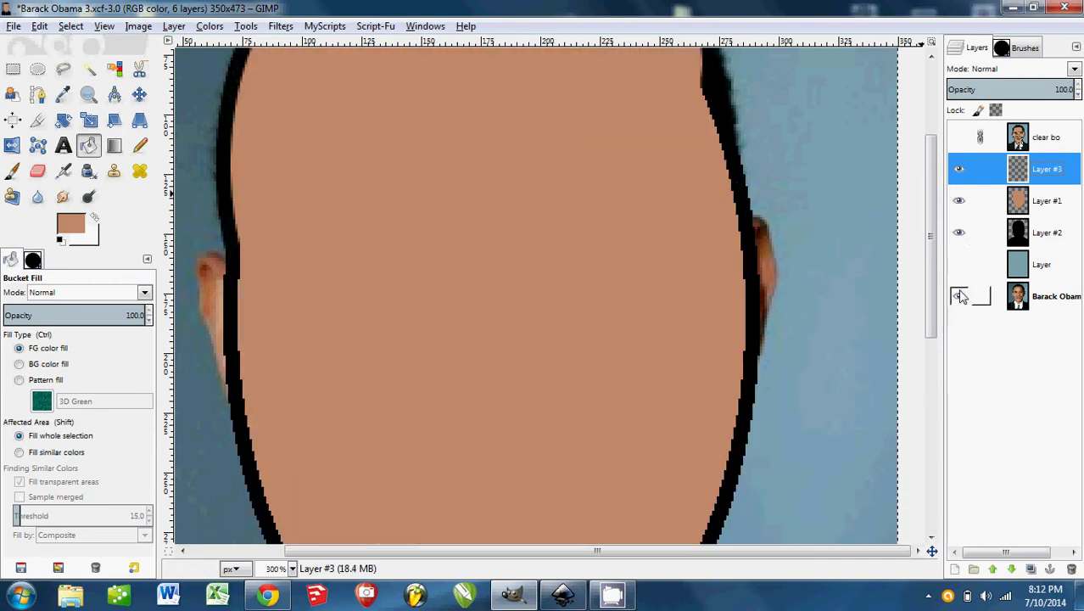
pyautogui.click(960, 296)
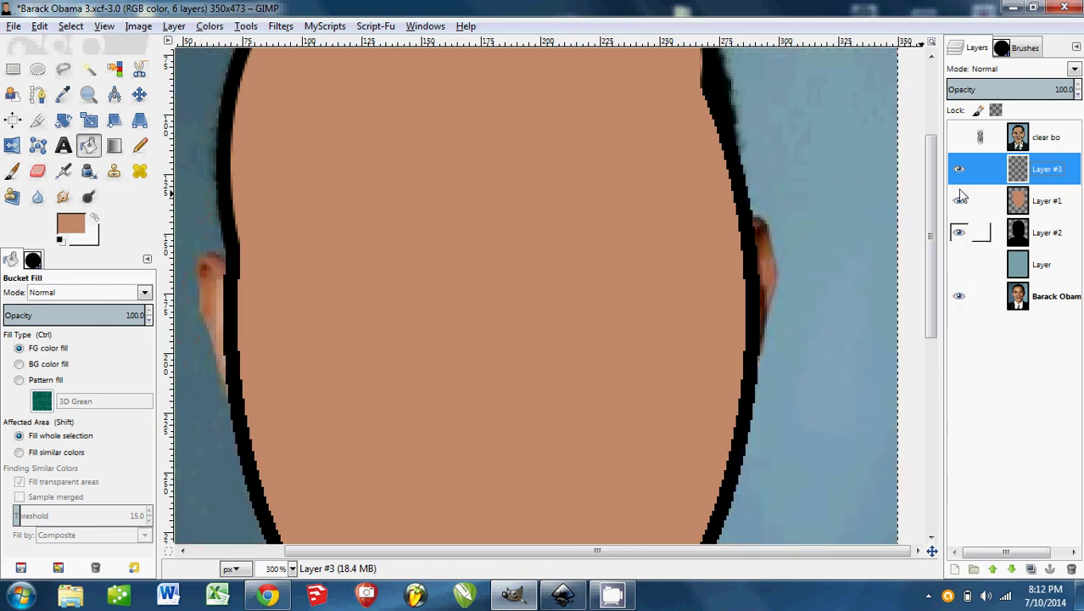
pyautogui.click(959, 136)
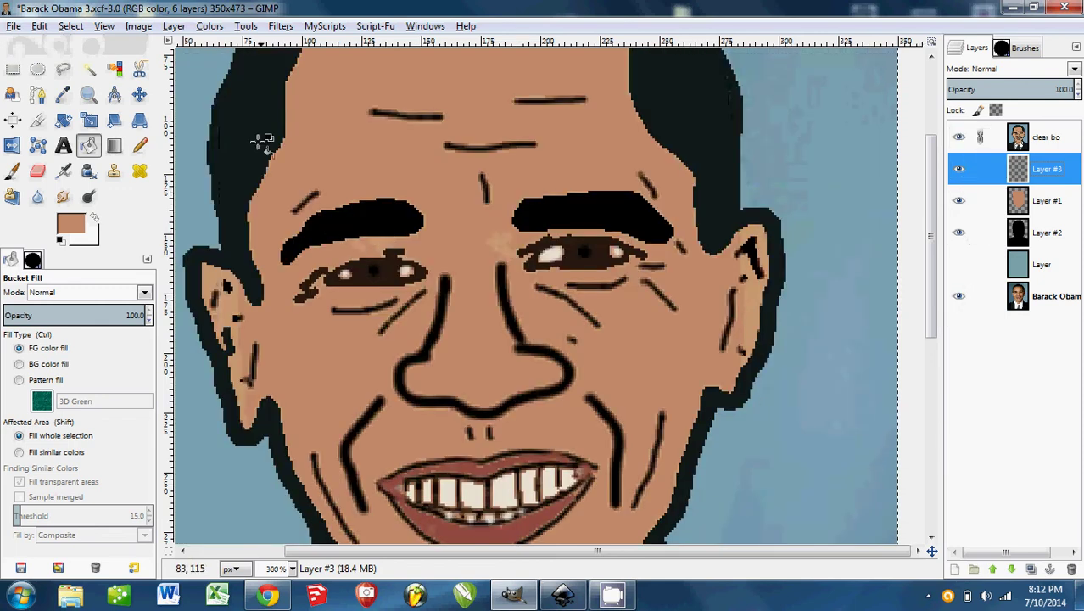
pyautogui.click(242, 179)
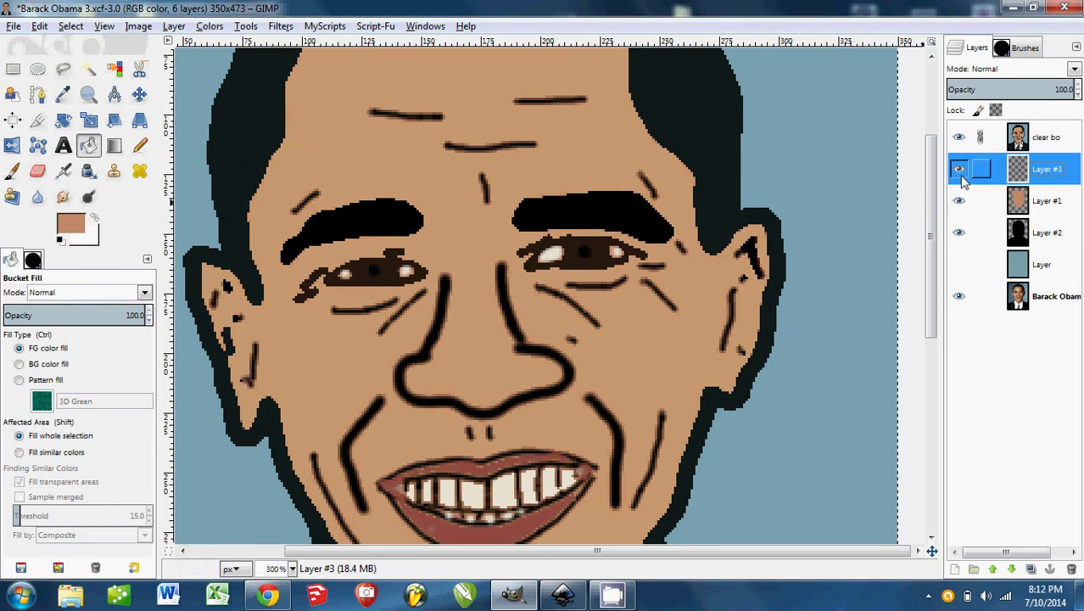
# Hide the cartoon layers so only the photo and Layer #3 show, then pick Ellipse Select
pyautogui.click(958, 137)
pyautogui.click(958, 169)
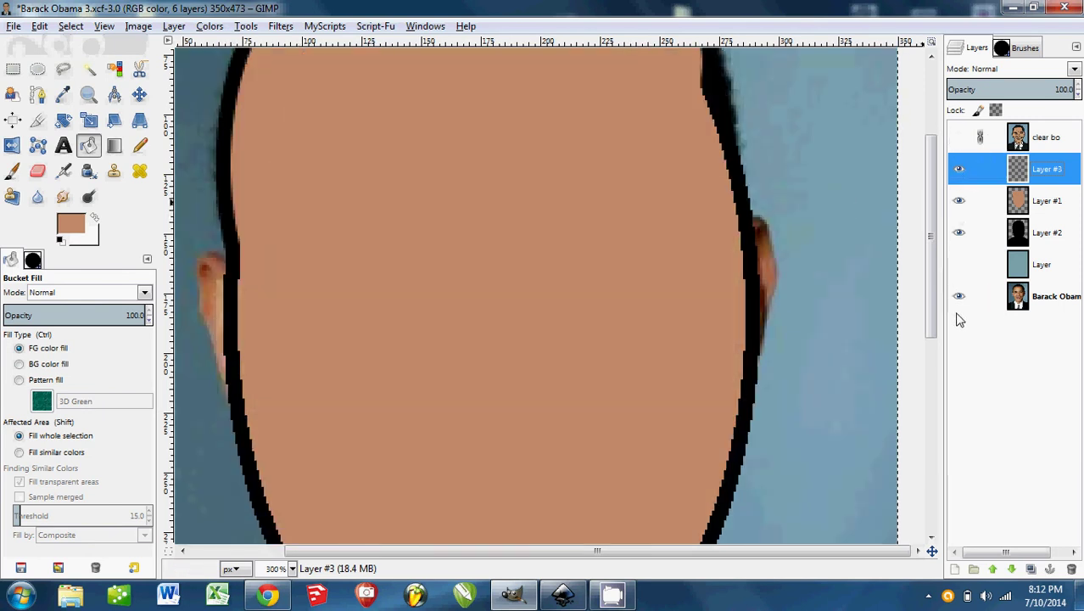
pyautogui.click(958, 296)
pyautogui.click(959, 200)
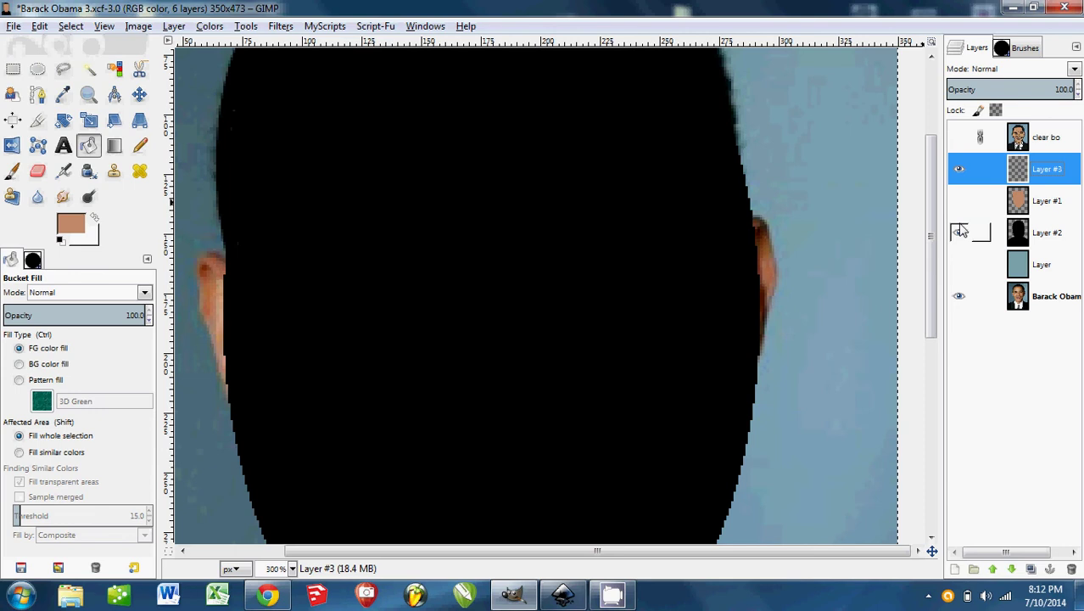
pyautogui.click(958, 232)
pyautogui.click(958, 201)
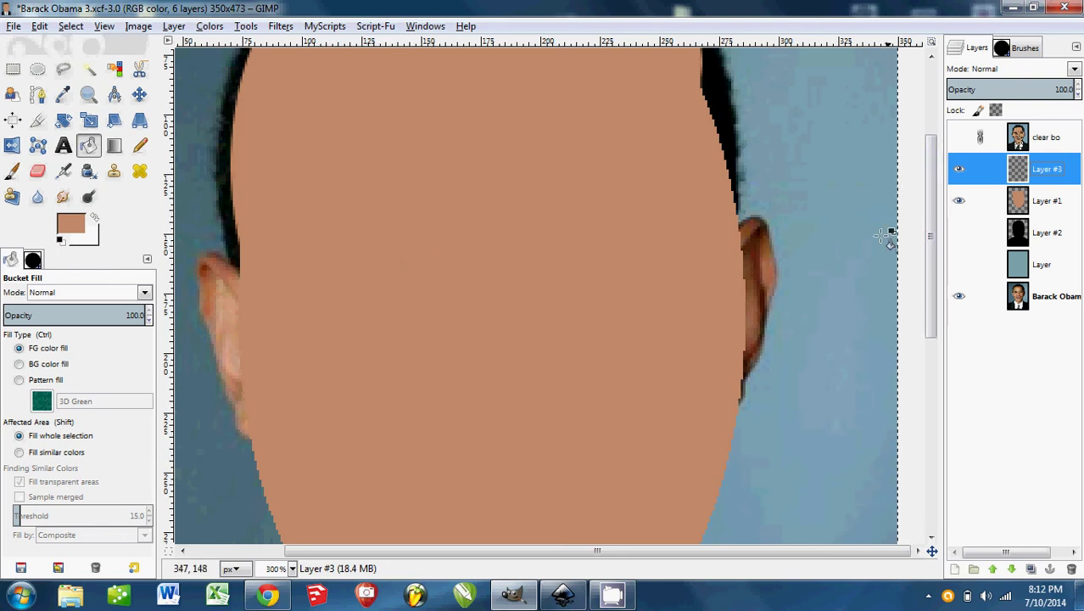
pyautogui.click(961, 202)
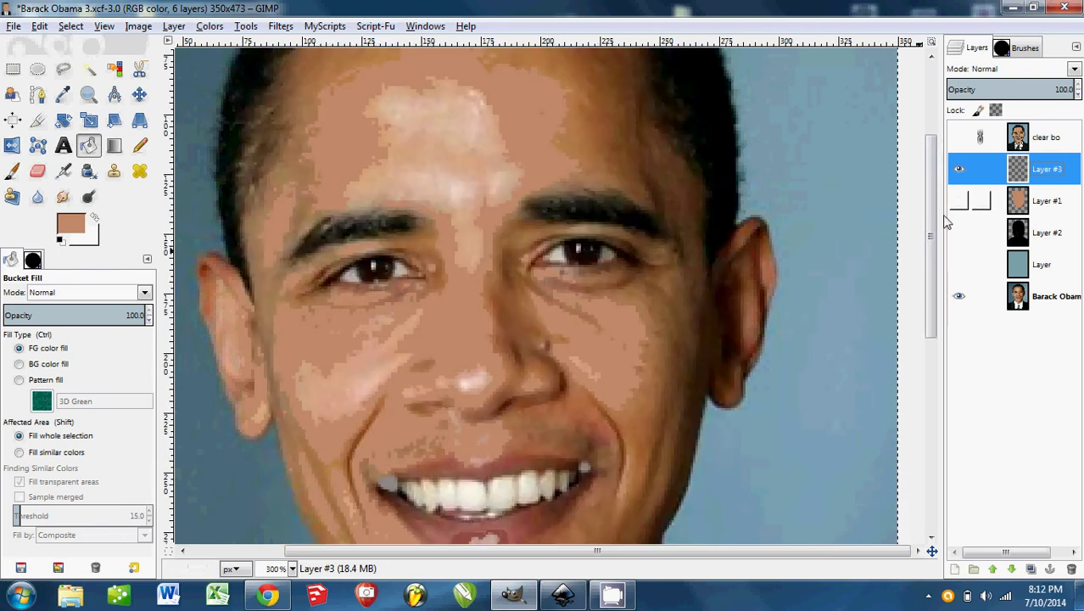
pyautogui.click(37, 69)
# Fit a 57 × 11 px elliptical selection over the left eyebrow, redrawing it once
pyautogui.click(1050, 174)
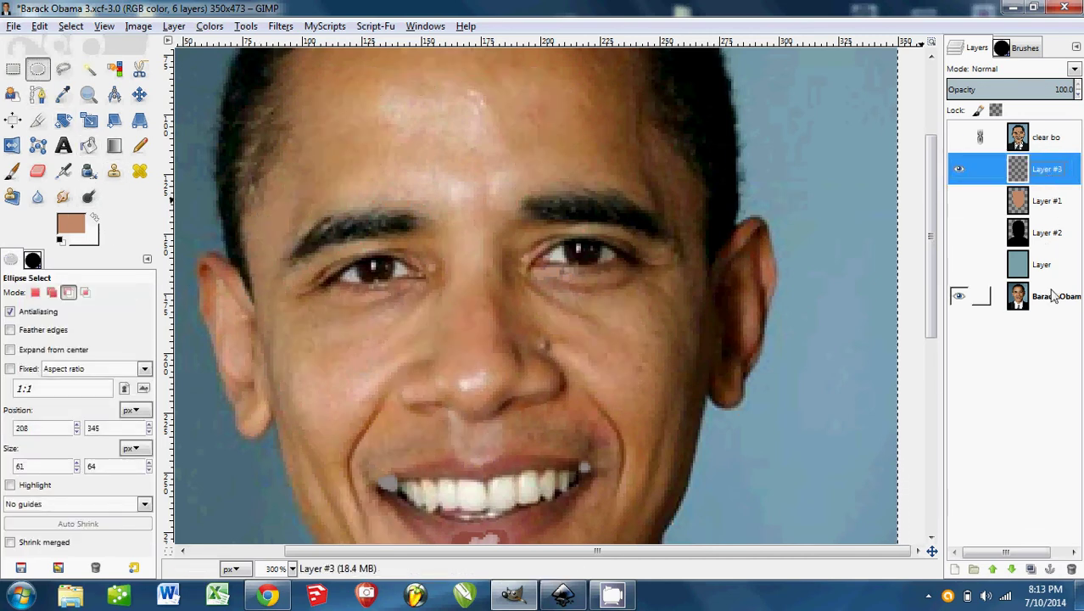
pyautogui.moveTo(285, 261); pyautogui.dragTo(432, 180)
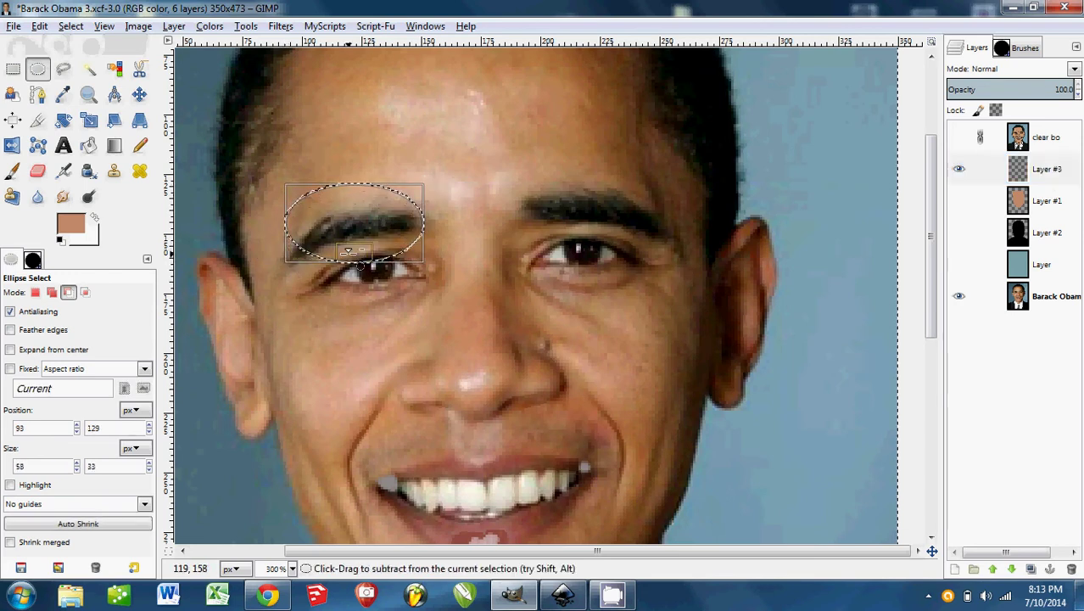
pyautogui.moveTo(349, 252); pyautogui.dragTo(352, 206)
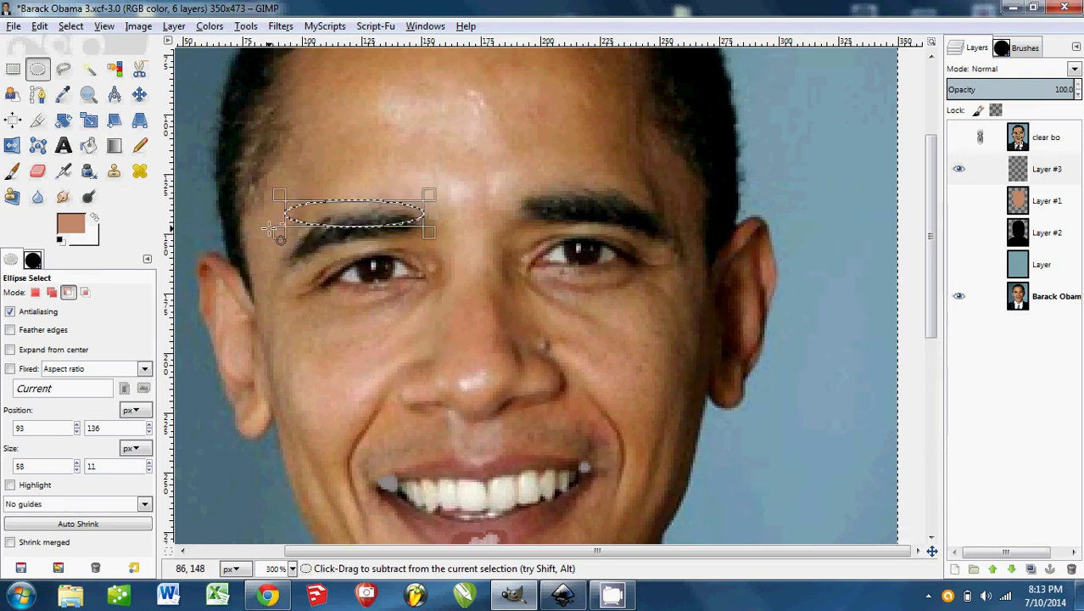
pyautogui.press('Return')
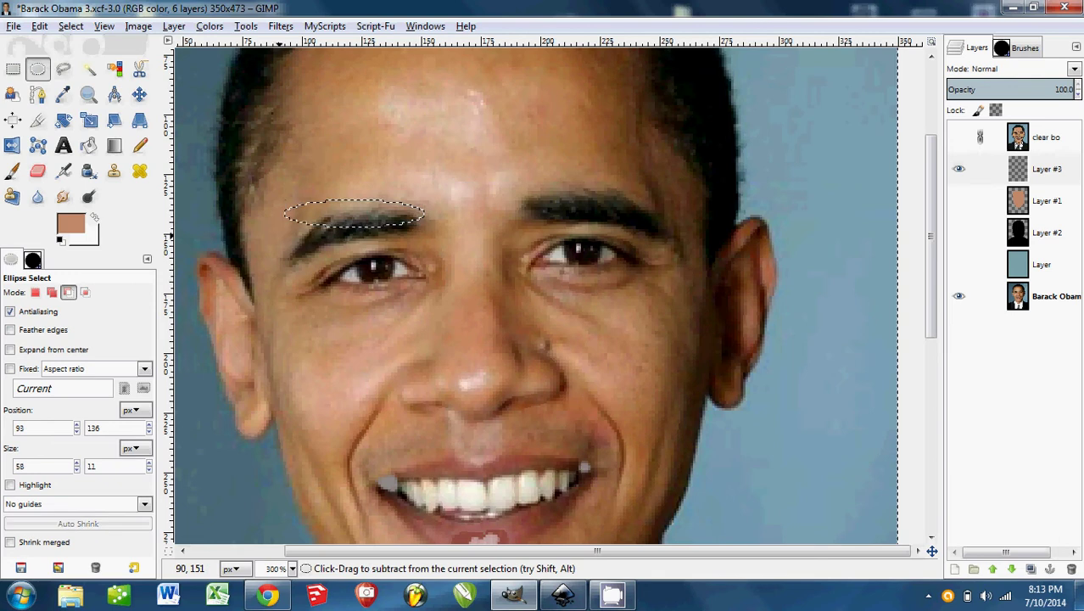
pyautogui.moveTo(356, 214); pyautogui.dragTo(356, 221)
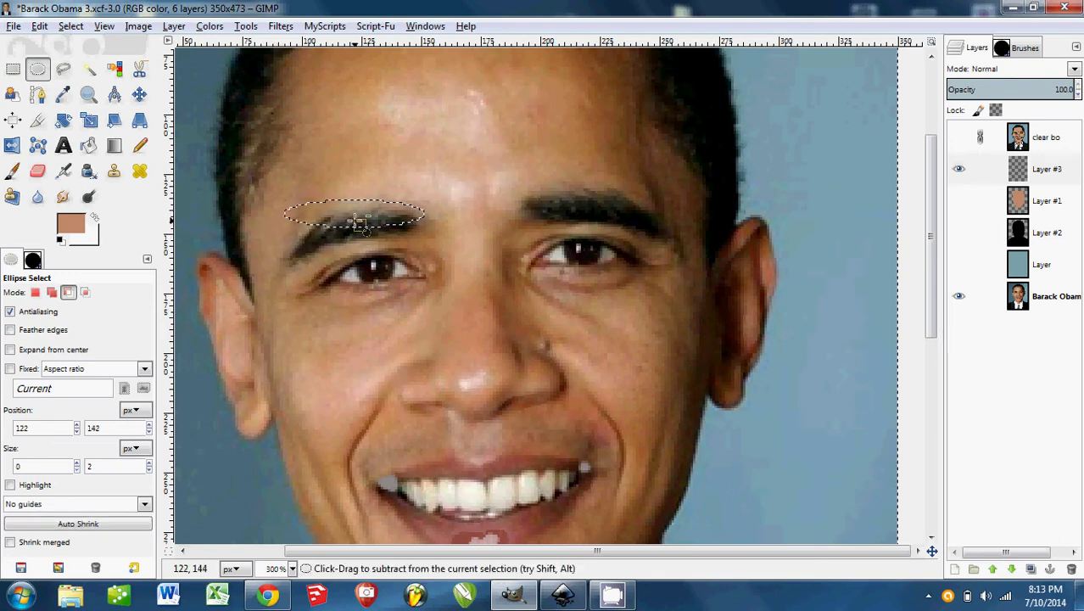
pyautogui.click(397, 280)
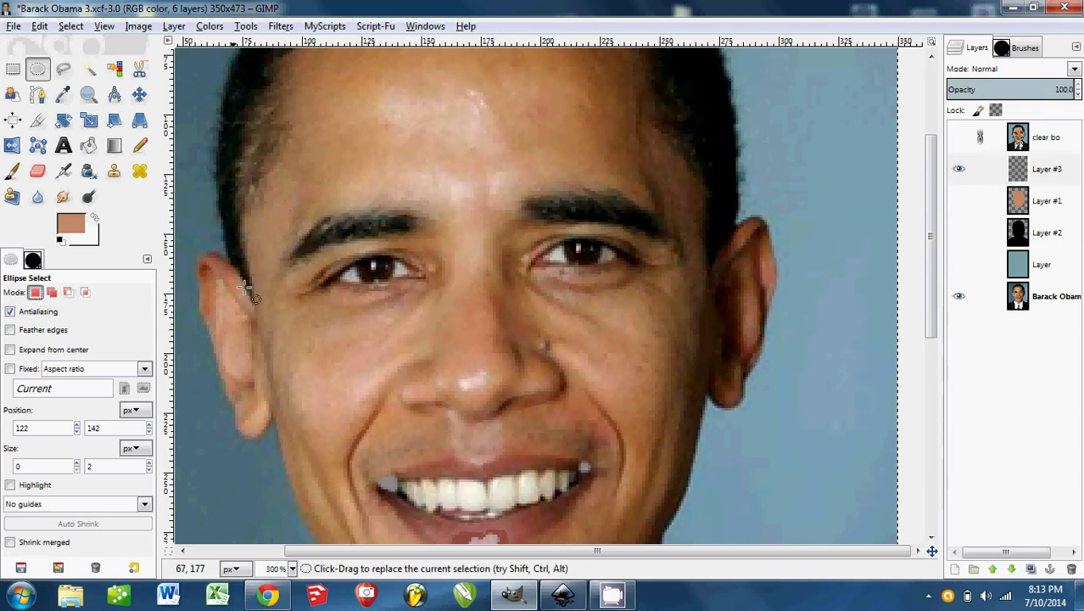
pyautogui.moveTo(291, 196); pyautogui.dragTo(428, 242)
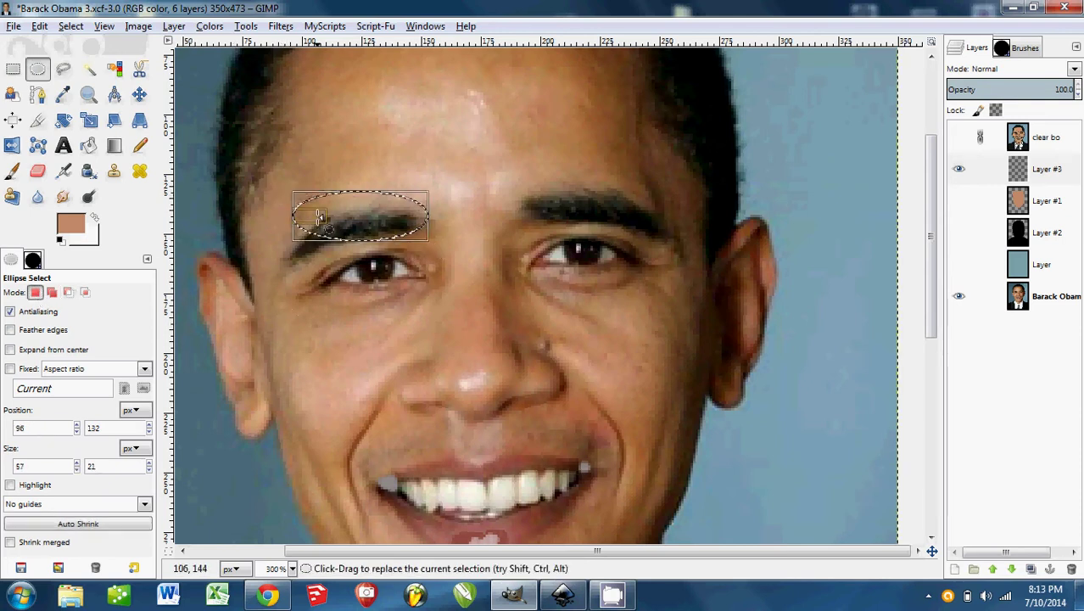
pyautogui.moveTo(363, 211); pyautogui.dragTo(378, 261)
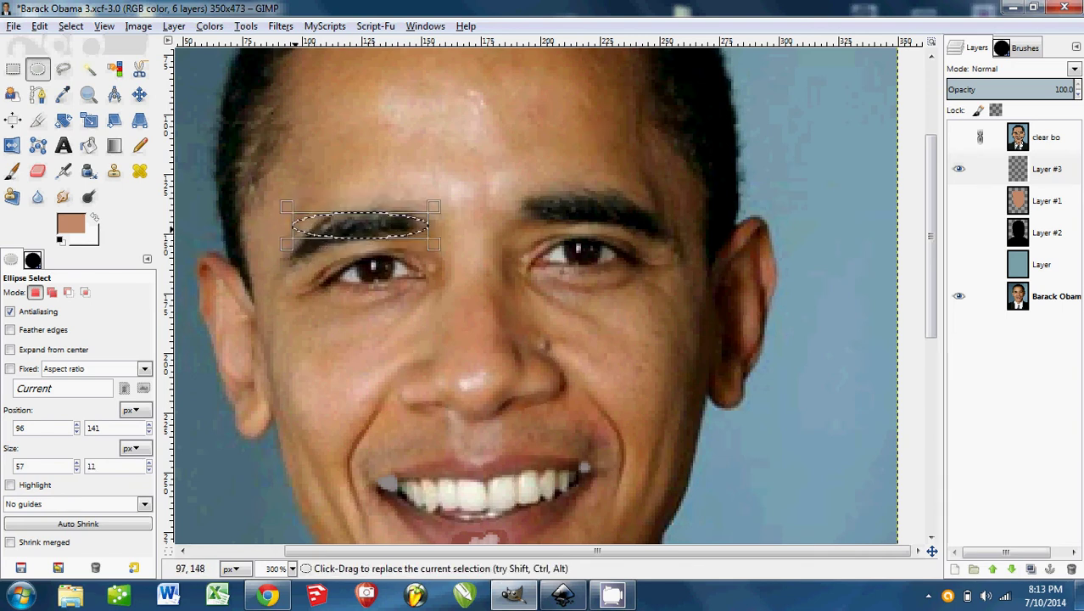
# Rotate the eyebrow selection slightly to match the brow's slant
pyautogui.click(63, 122)
pyautogui.moveTo(321, 228); pyautogui.dragTo(321, 244)
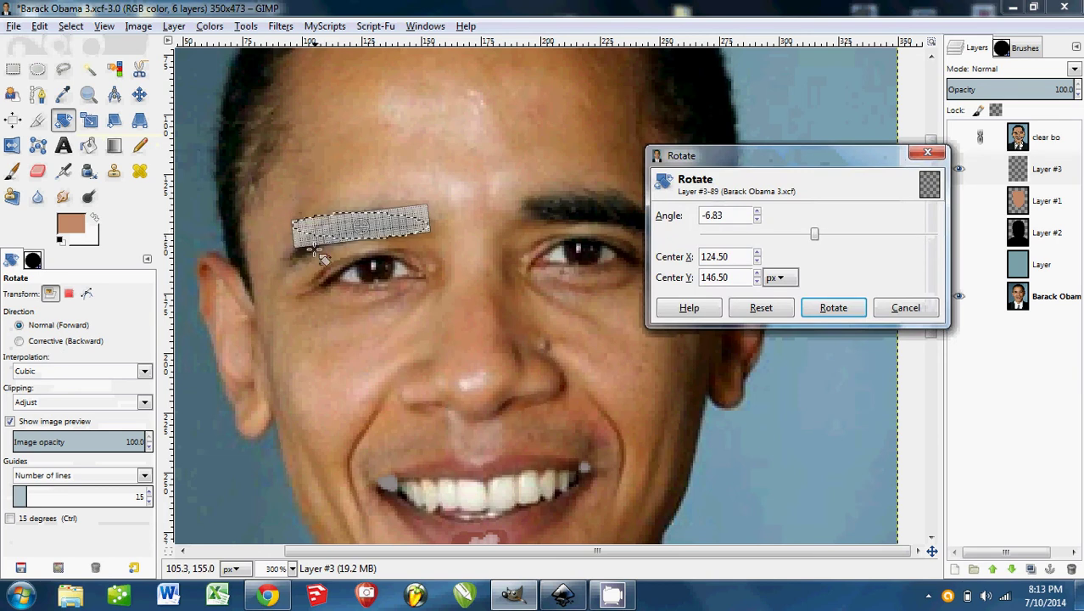
pyautogui.click(852, 309)
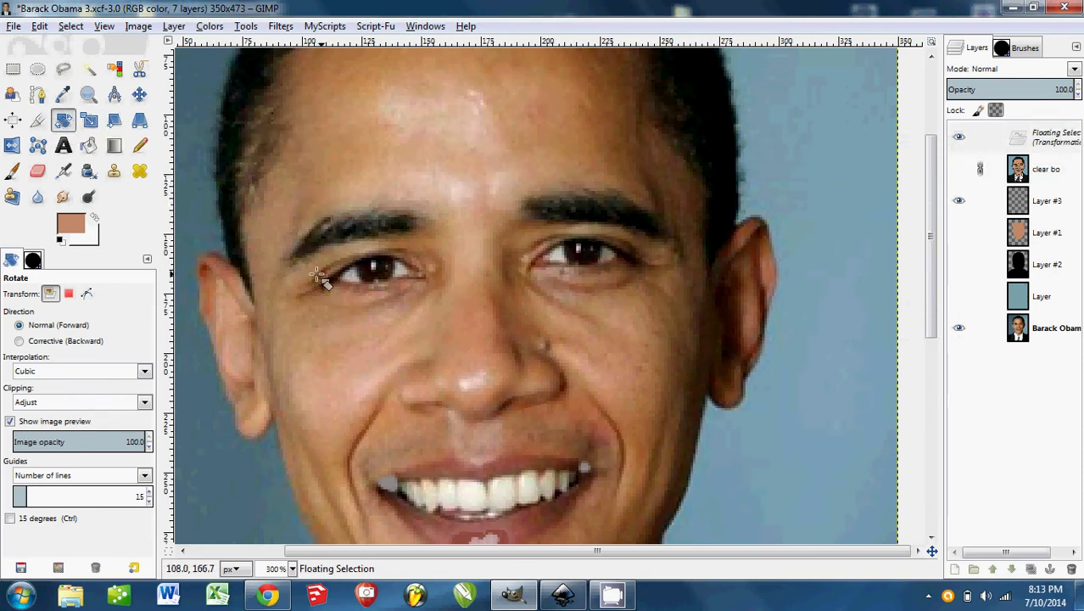
# Redraw a wider, flatter 64 × 13 px ellipse over the left eyebrow
pyautogui.click(37, 71)
pyautogui.moveTo(281, 188); pyautogui.dragTo(433, 240)
pyautogui.moveTo(367, 189); pyautogui.dragTo(370, 216)
pyautogui.click(378, 216)
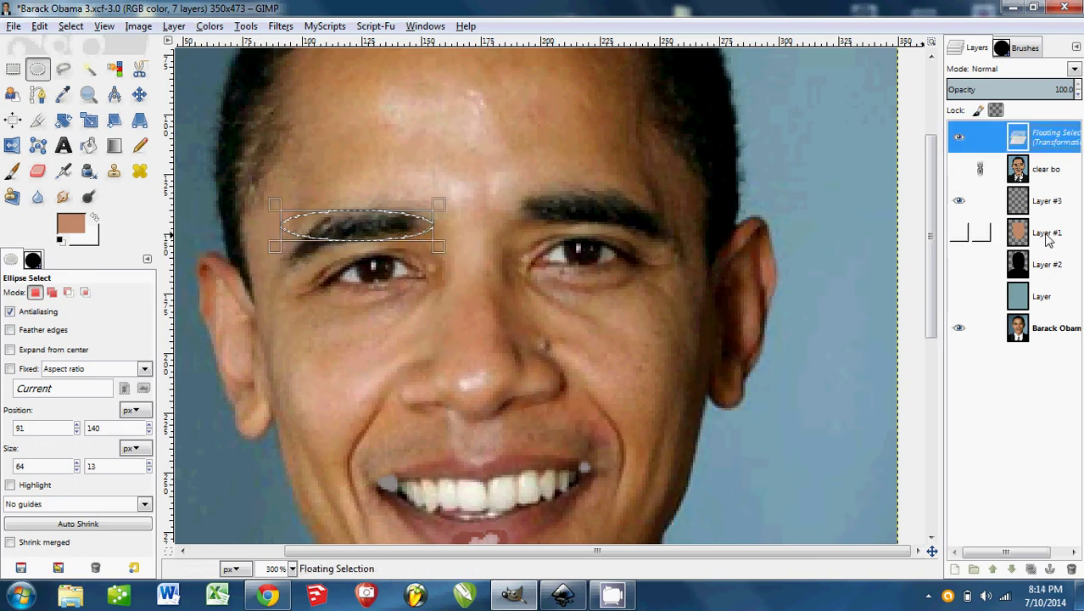
# Delete the floating selection layer and move the ellipse over the right eyebrow
pyautogui.rightClick(1049, 138)
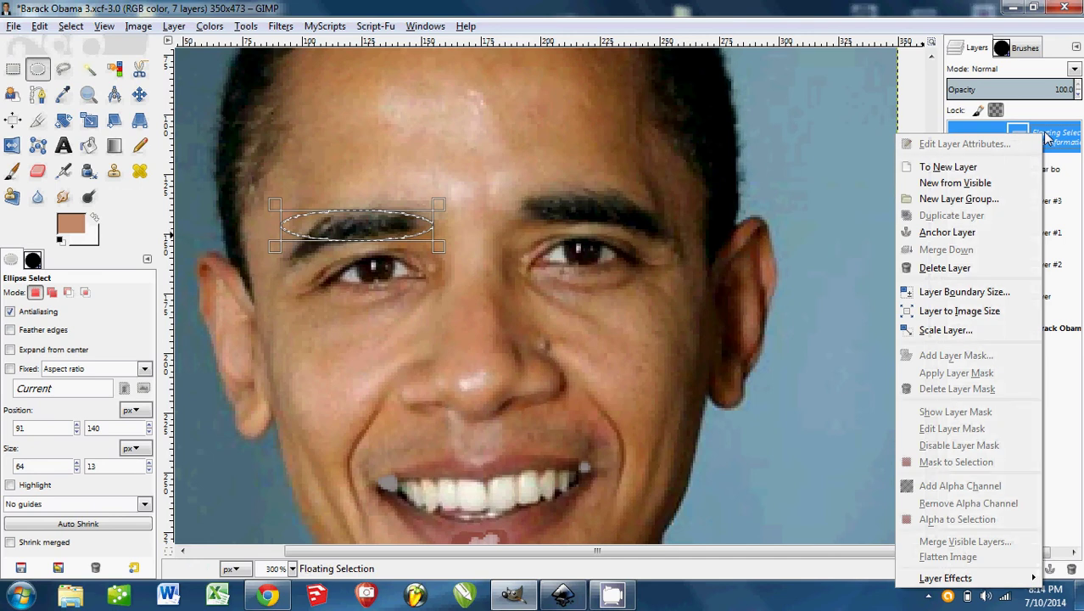
pyautogui.click(945, 268)
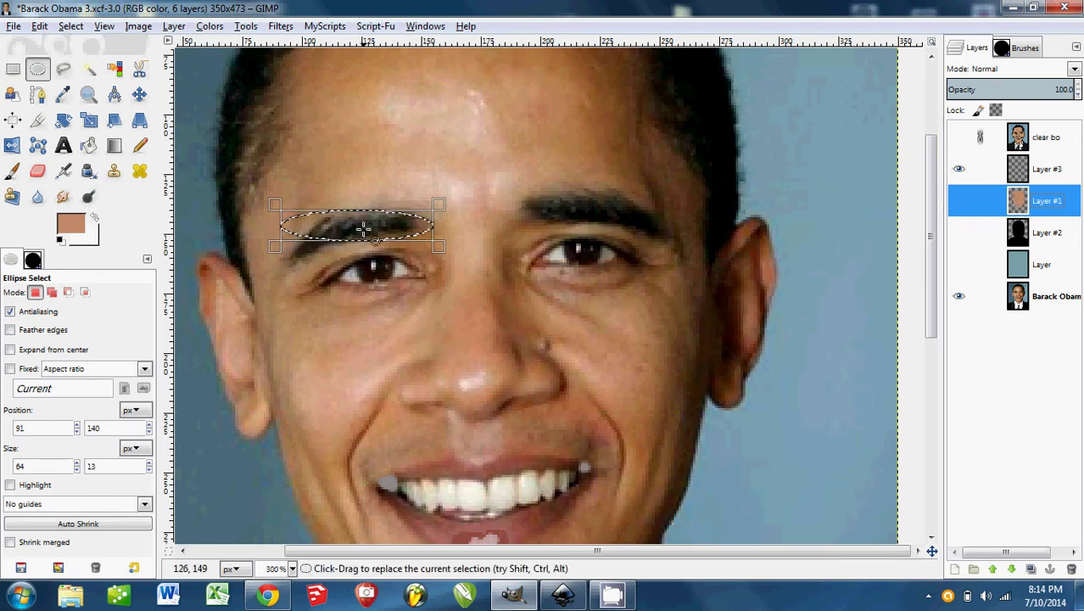
pyautogui.moveTo(419, 227); pyautogui.dragTo(598, 207)
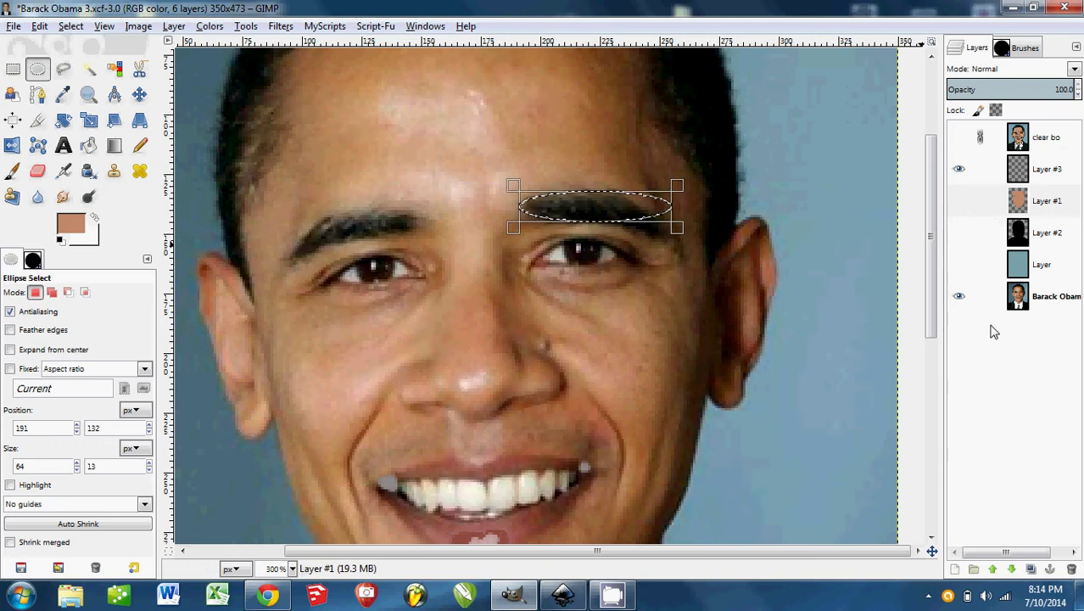
# Turn the blue background, black silhouette and tan face layers back on
pyautogui.click(960, 266)
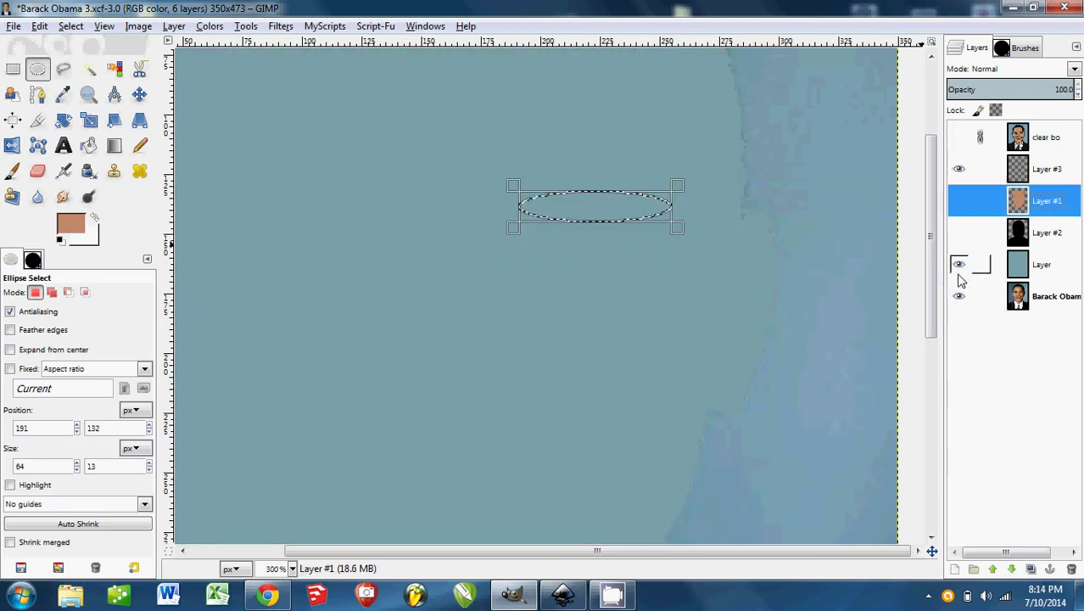
pyautogui.click(959, 235)
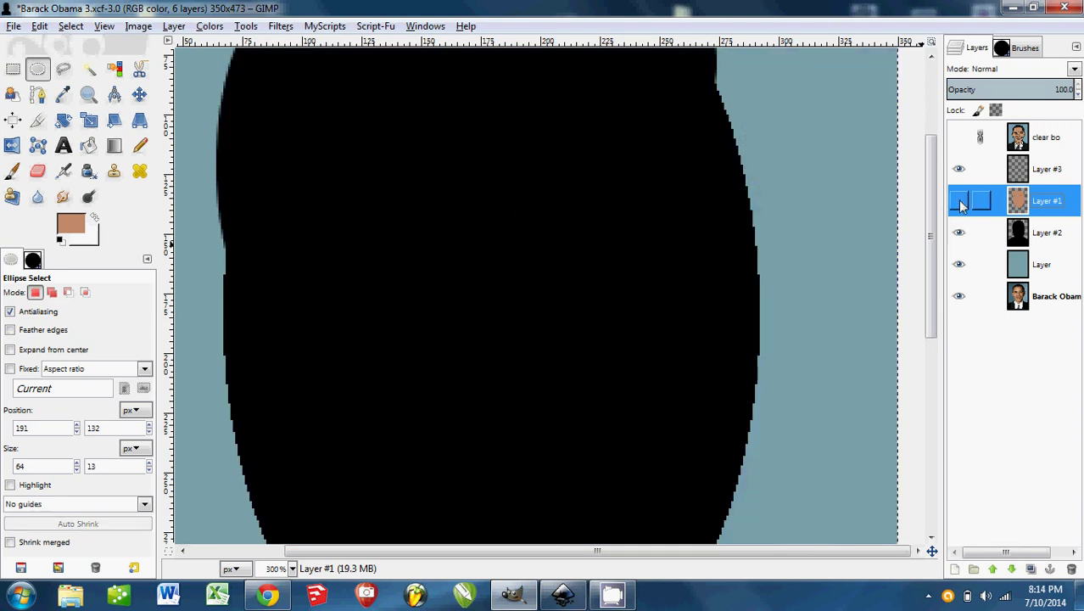
pyautogui.click(959, 202)
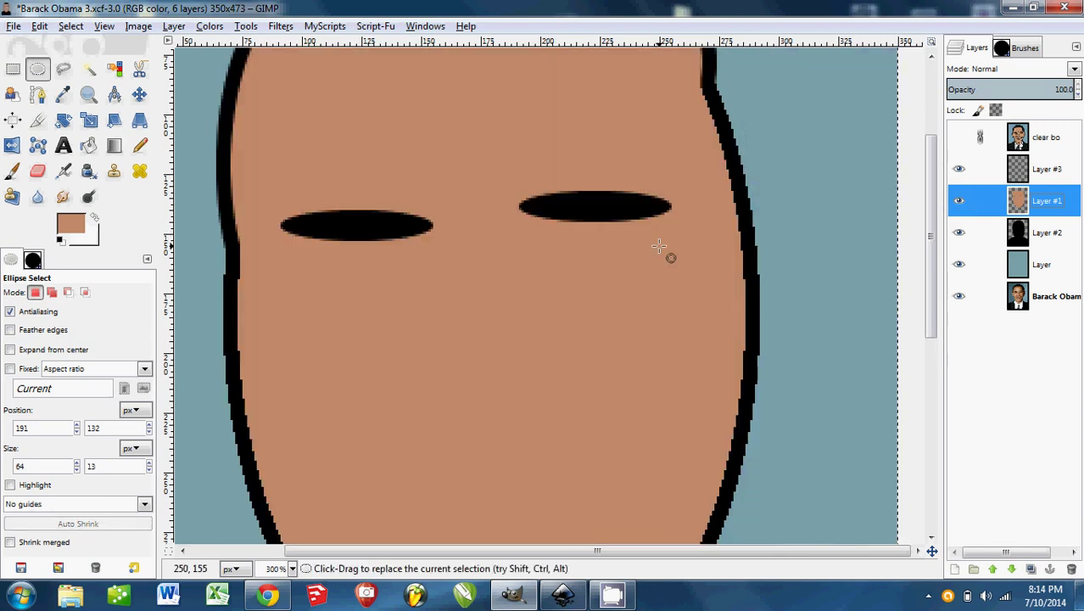
# Hide and restore the tan face, silhouette and background layers to compare the cartoon with the photo
pyautogui.scroll(-2, 666, 254)
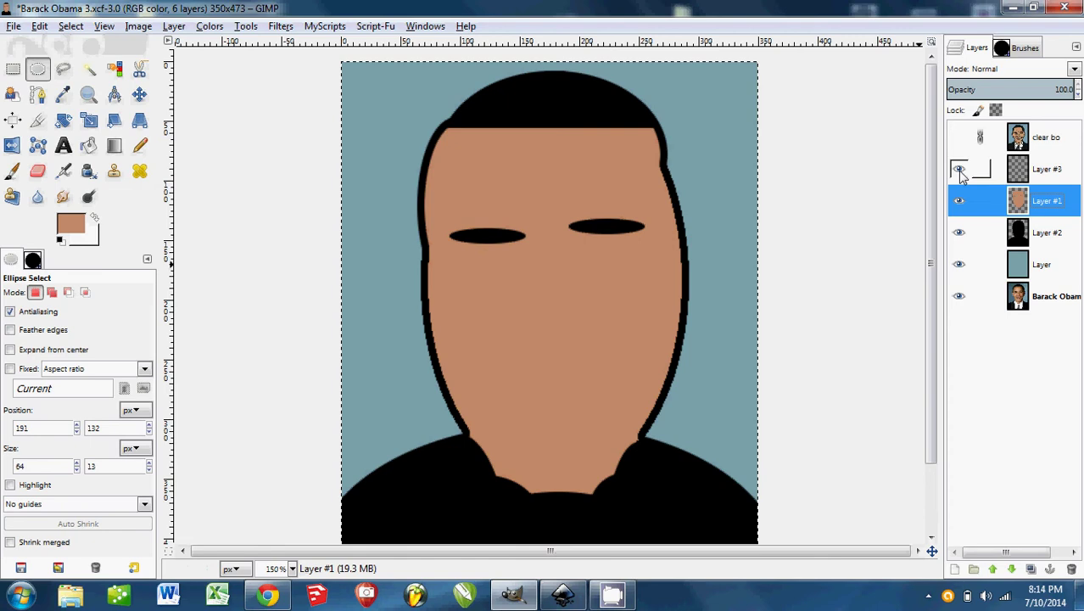
pyautogui.click(959, 201)
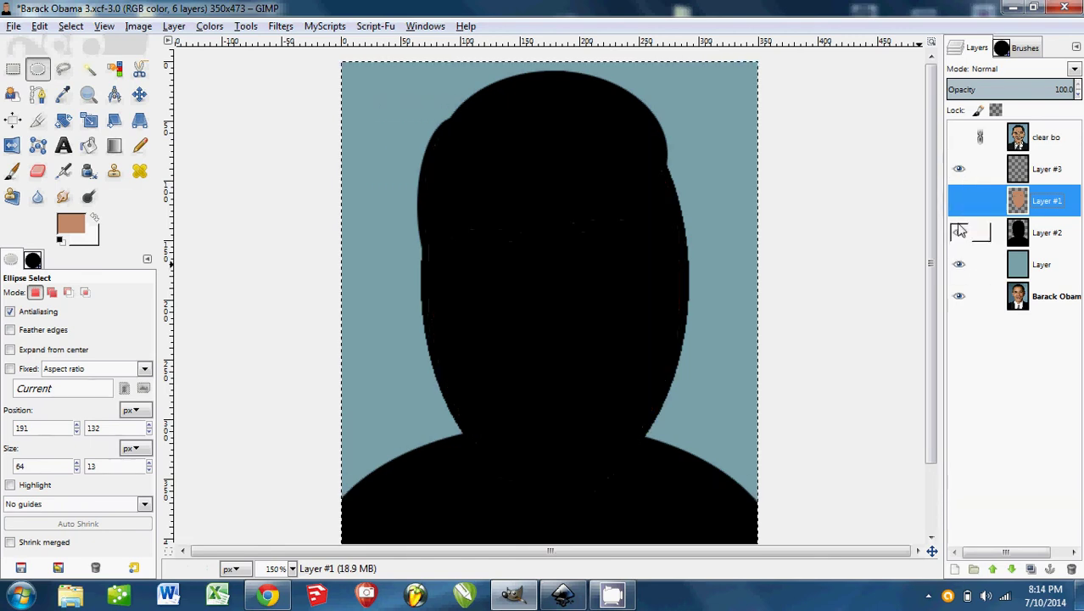
pyautogui.click(959, 232)
pyautogui.click(958, 265)
pyautogui.click(958, 265)
pyautogui.click(958, 233)
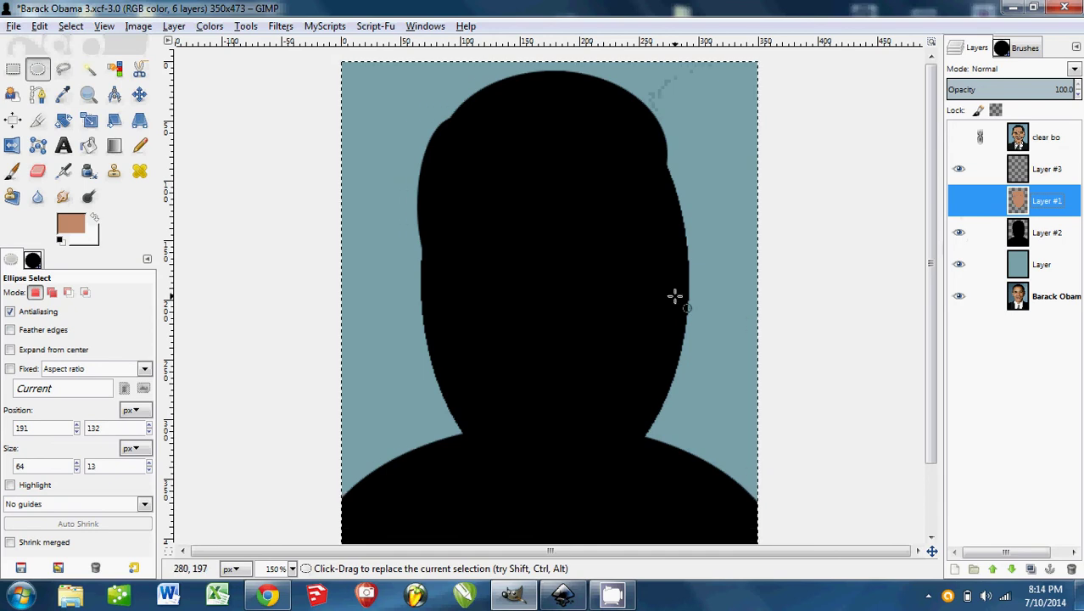
pyautogui.keyDown('ctrl'); pyautogui.scroll(5, 676, 296); pyautogui.keyUp('ctrl')
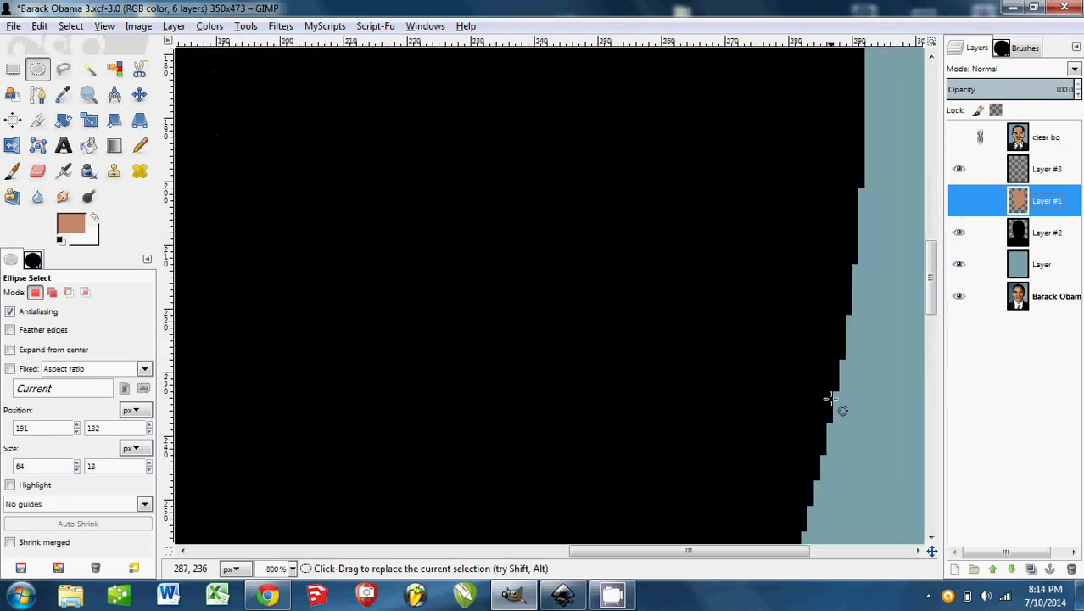
pyautogui.keyDown('ctrl'); pyautogui.scroll(-5, 834, 339); pyautogui.keyUp('ctrl')
pyautogui.keyDown('ctrl'); pyautogui.scroll(5, 404, 385); pyautogui.keyUp('ctrl')
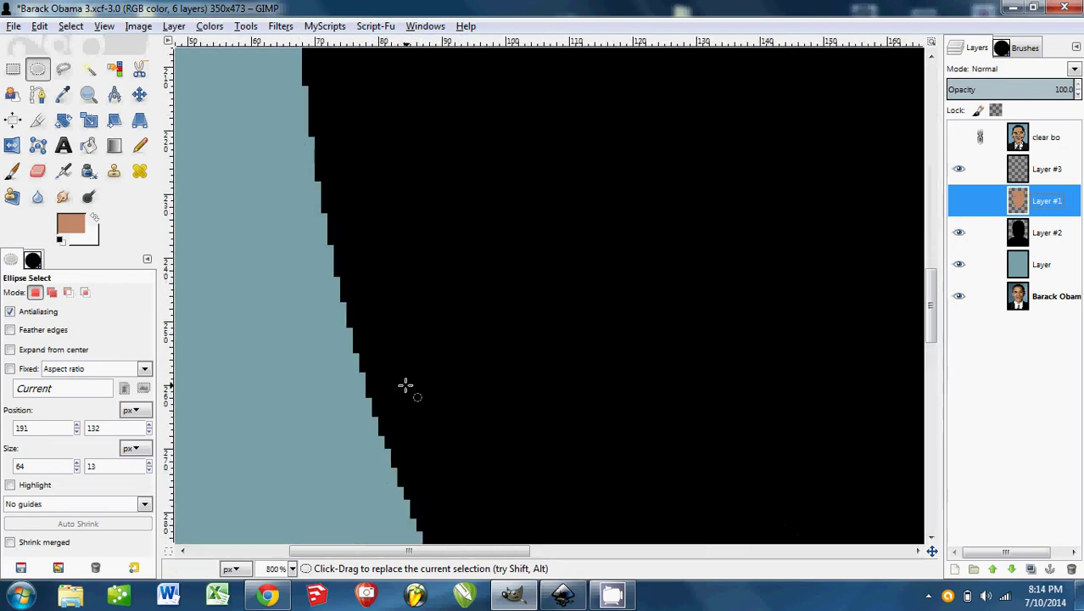
pyautogui.keyDown('ctrl'); pyautogui.scroll(3, 356, 351); pyautogui.keyUp('ctrl')
pyautogui.keyDown('ctrl'); pyautogui.scroll(-8, 365, 318); pyautogui.keyUp('ctrl')
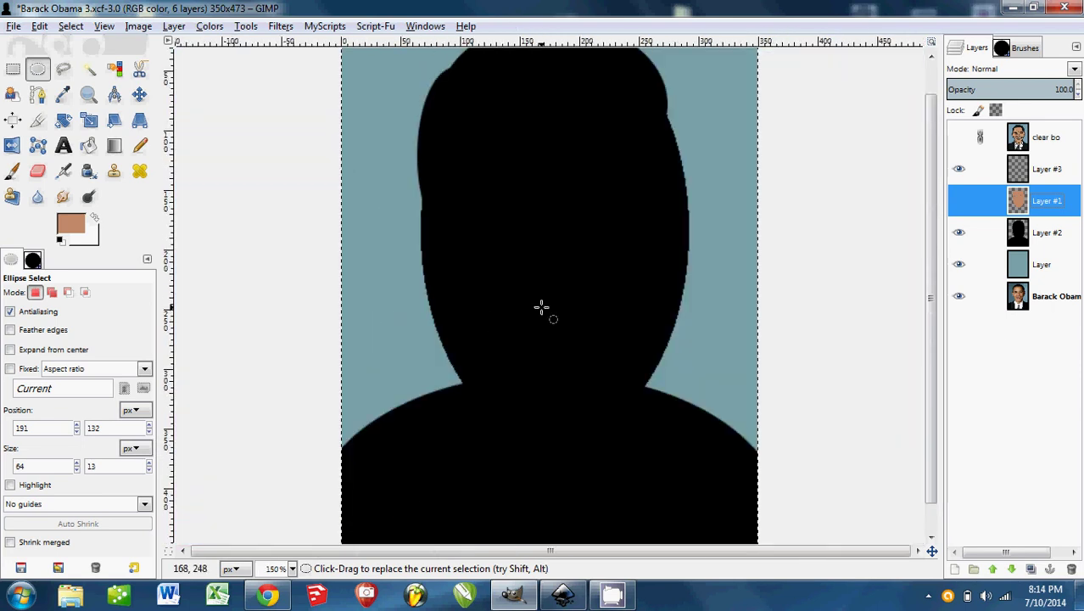
pyautogui.keyDown('ctrl'); pyautogui.scroll(5, 377, 331); pyautogui.keyUp('ctrl')
pyautogui.keyDown('ctrl'); pyautogui.scroll(-3, 376, 331); pyautogui.keyUp('ctrl')
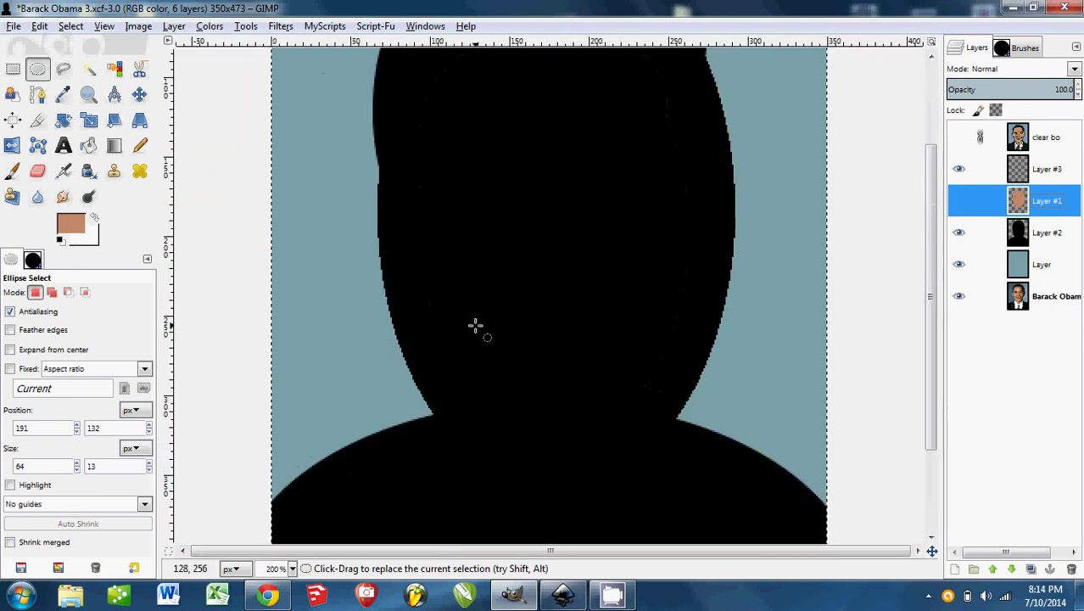
pyautogui.keyDown('ctrl'); pyautogui.scroll(-1, 567, 297); pyautogui.keyUp('ctrl')
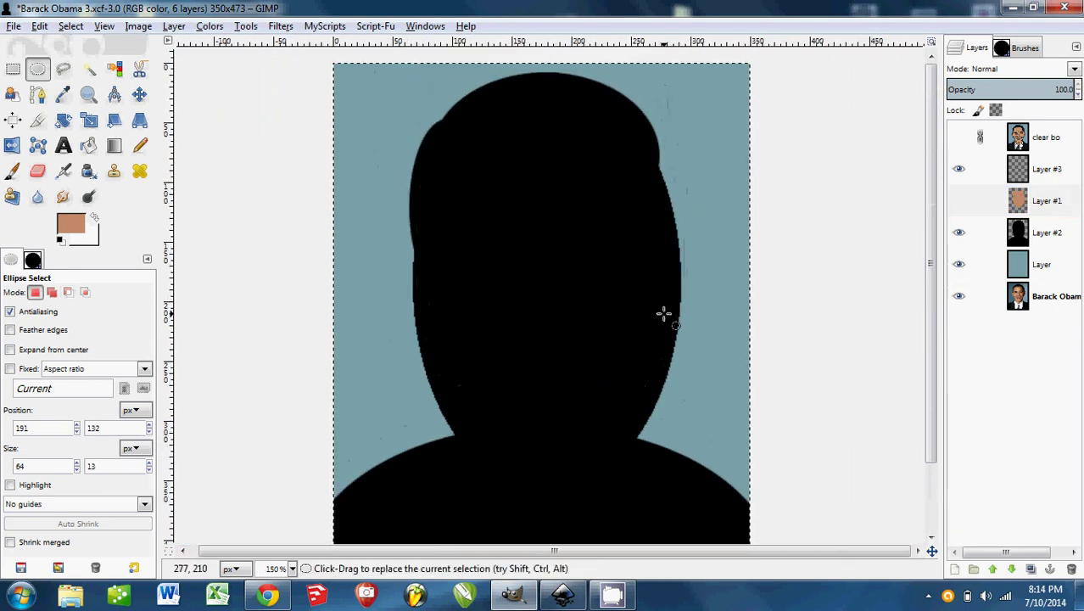
pyautogui.click(958, 232)
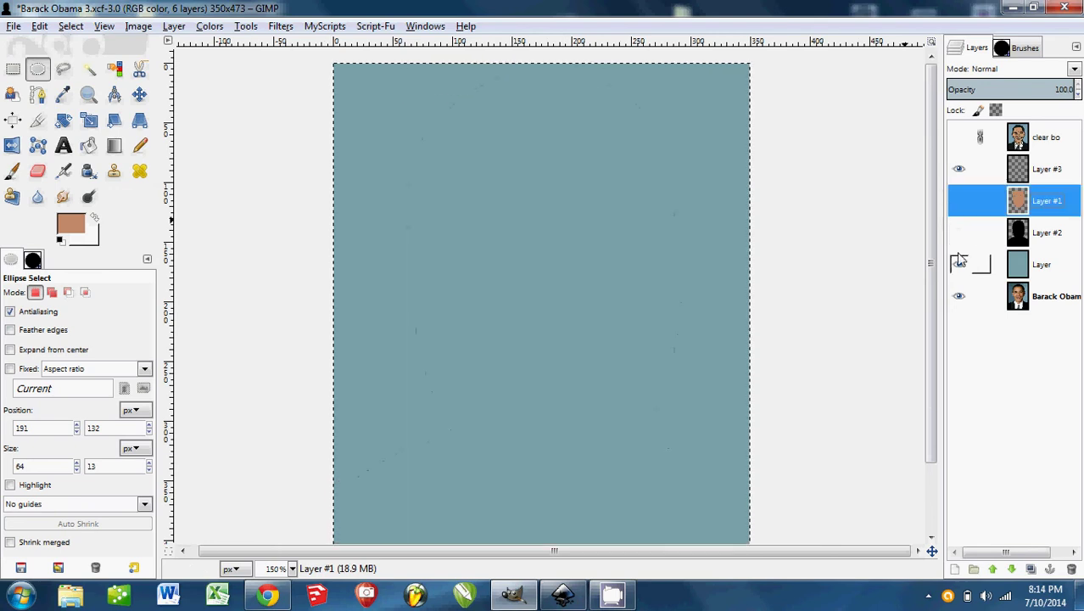
pyautogui.click(958, 264)
pyautogui.click(959, 264)
pyautogui.click(959, 233)
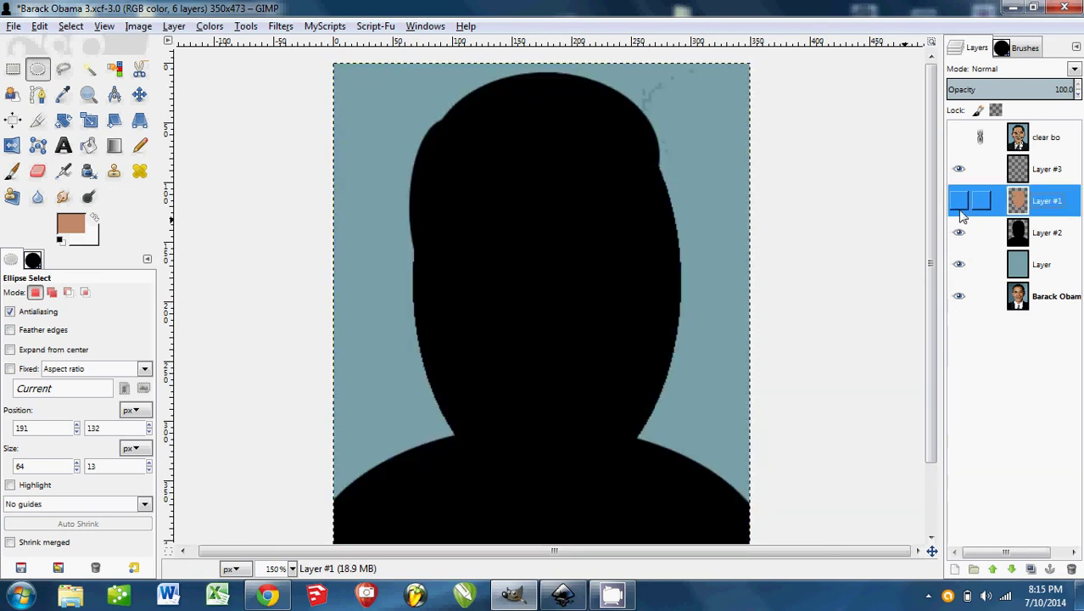
pyautogui.click(960, 204)
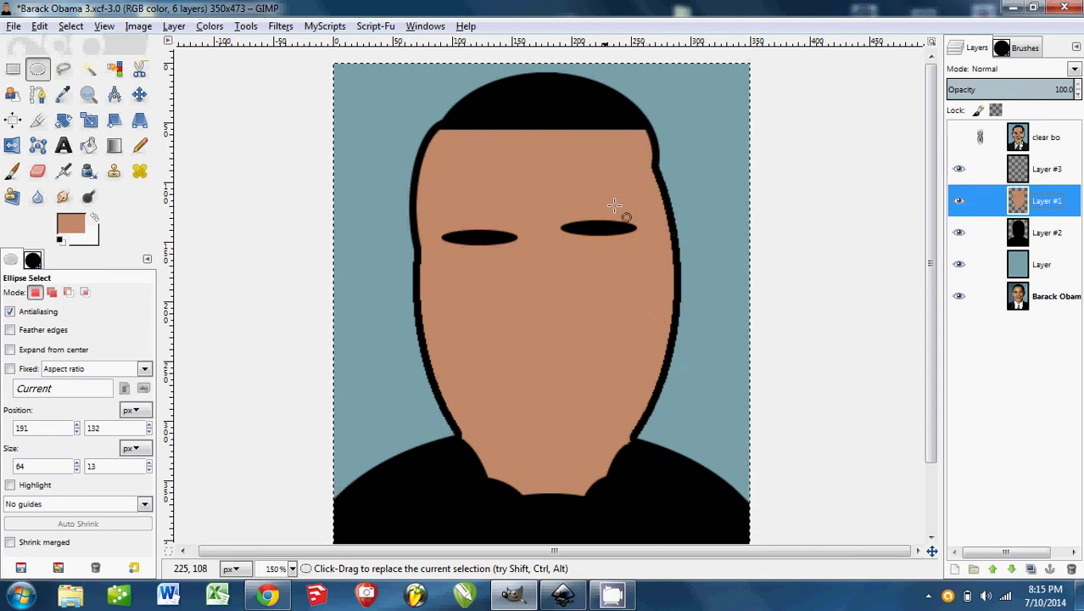
# Leave only the photo and Layer #3 visible, and make Layer #3 active
pyautogui.click(958, 201)
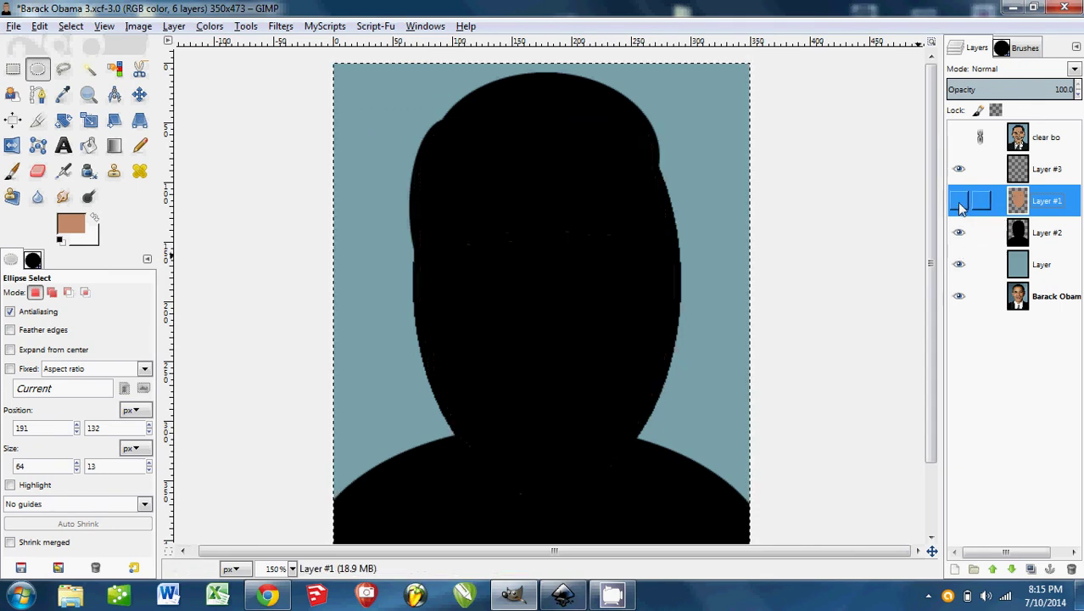
pyautogui.click(958, 233)
pyautogui.click(958, 264)
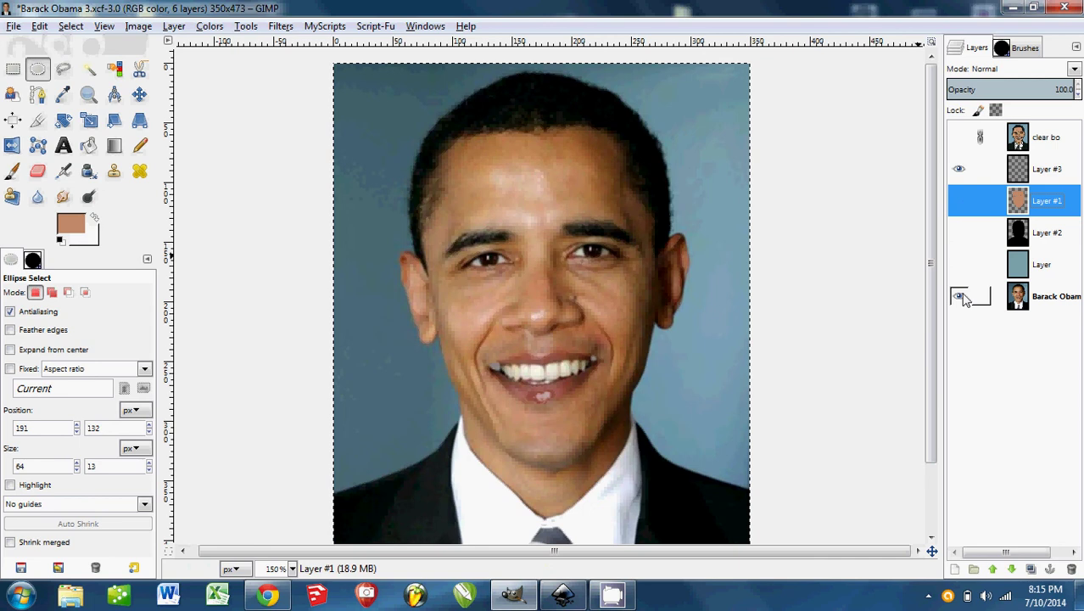
pyautogui.click(958, 137)
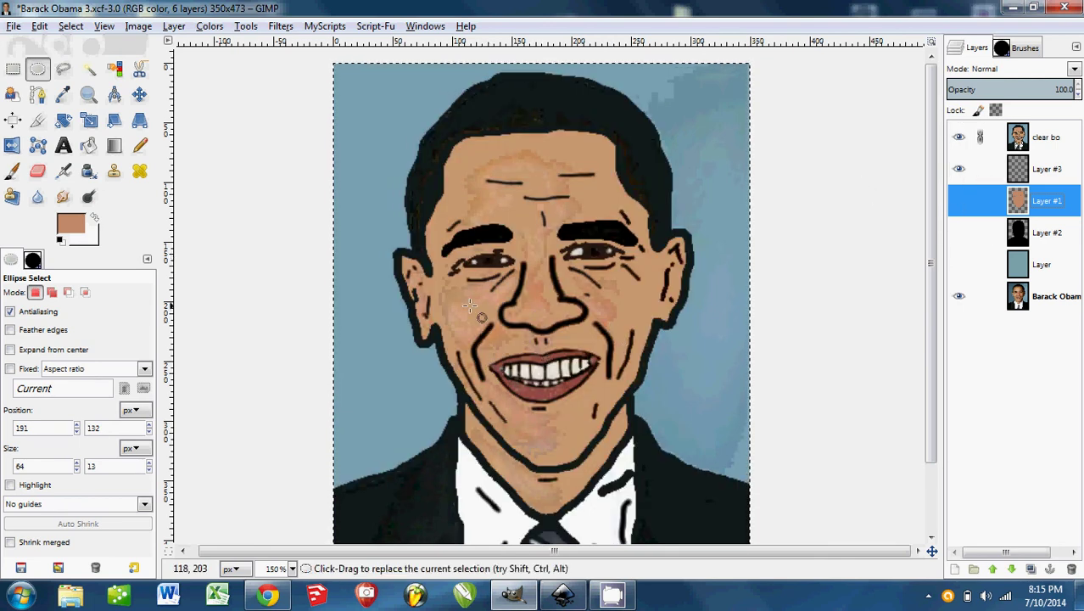
pyautogui.click(959, 169)
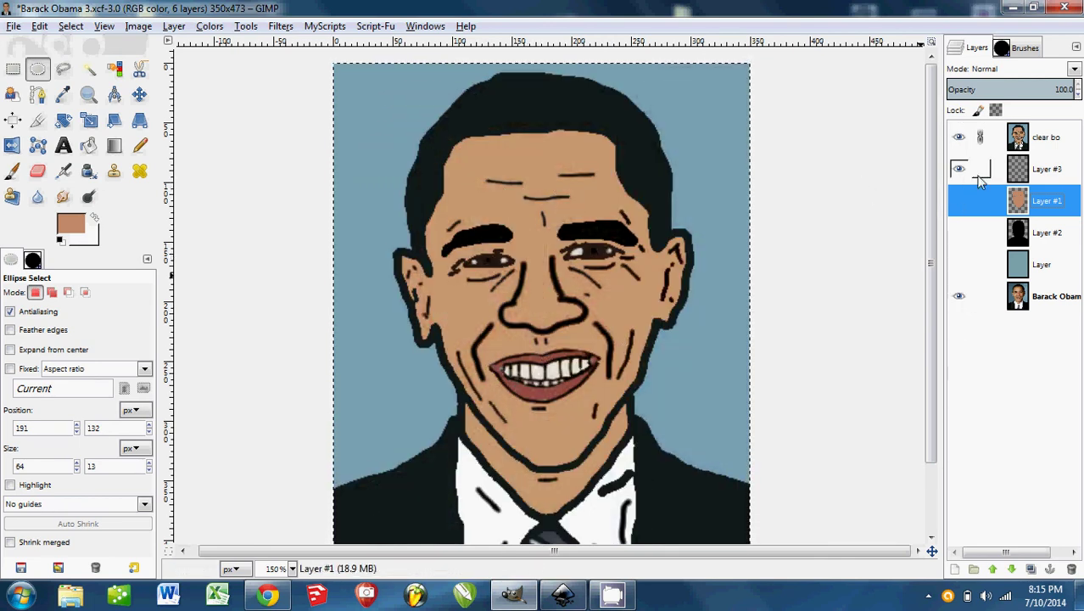
pyautogui.click(959, 168)
pyautogui.click(958, 137)
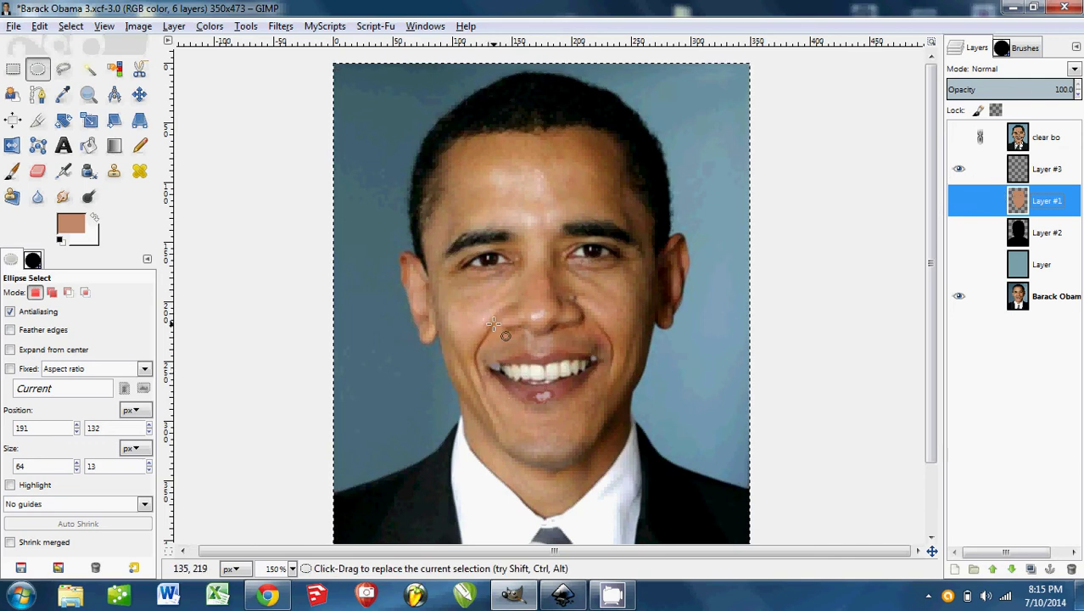
pyautogui.click(1051, 172)
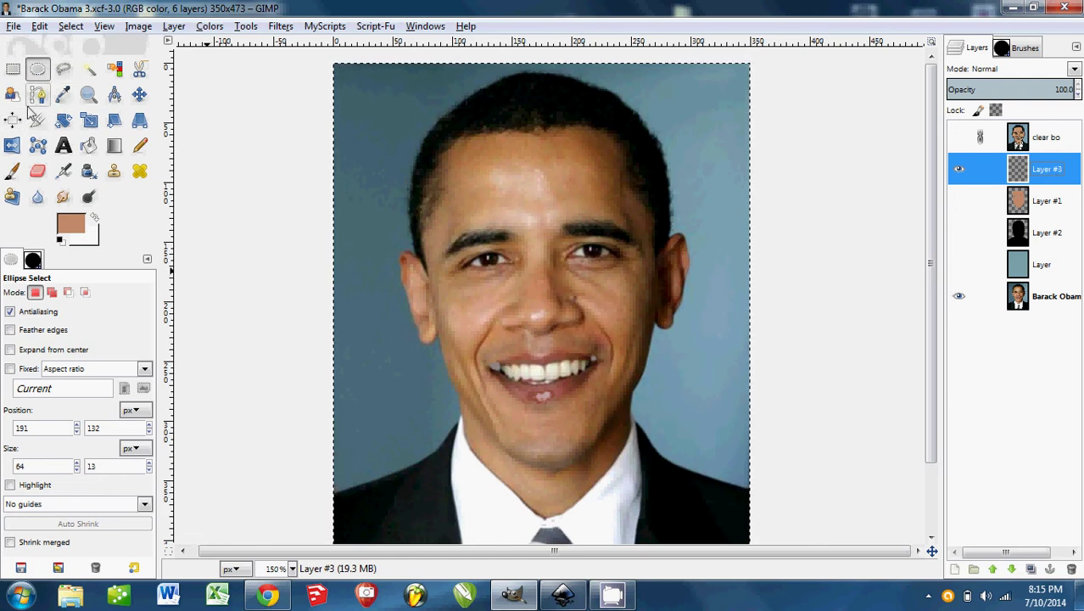
# Choose the Paintbrush with the 2. Hardness 100 brush and black as the foreground colour
pyautogui.click(12, 171)
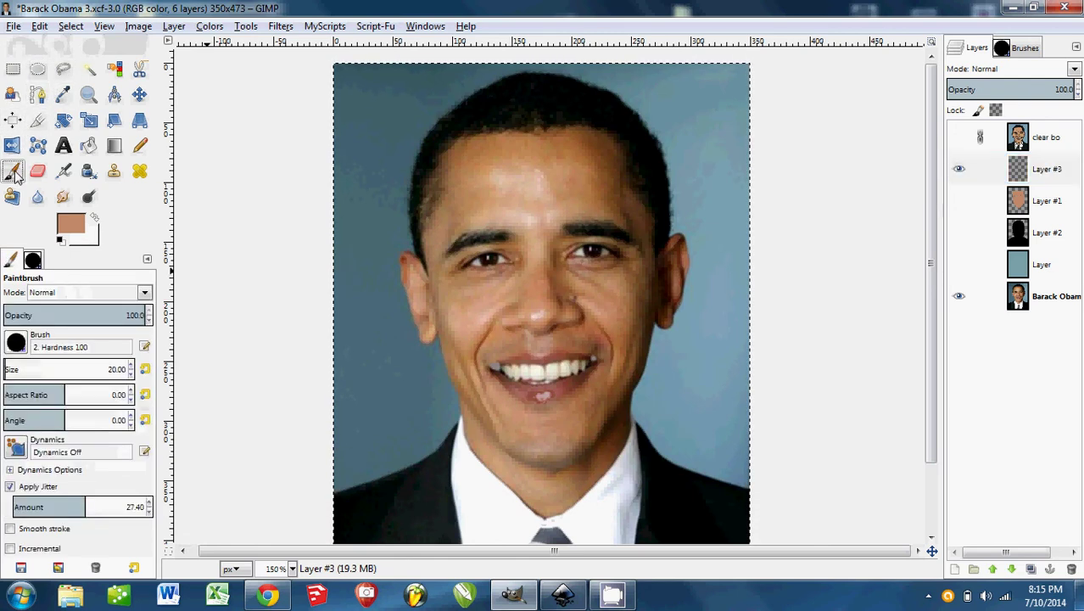
pyautogui.click(16, 342)
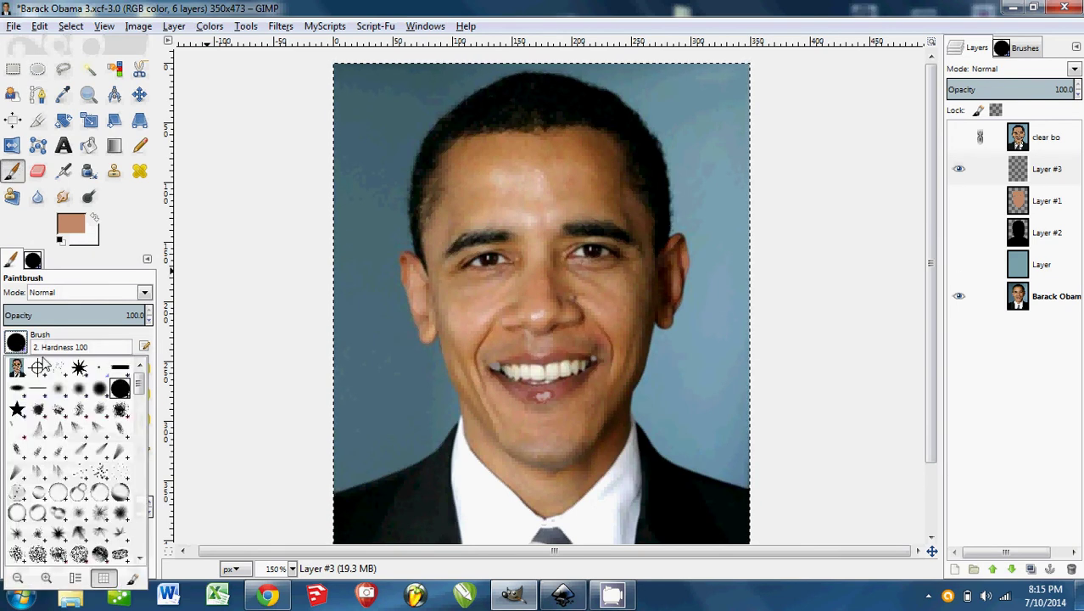
pyautogui.doubleClick(100, 390)
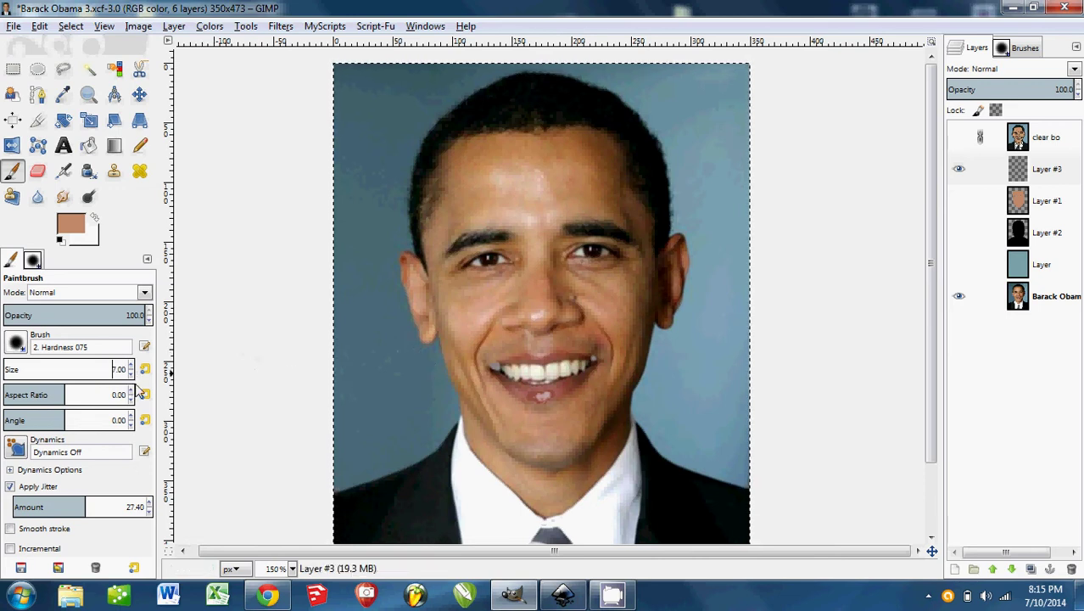
pyautogui.click(16, 343)
pyautogui.click(121, 389)
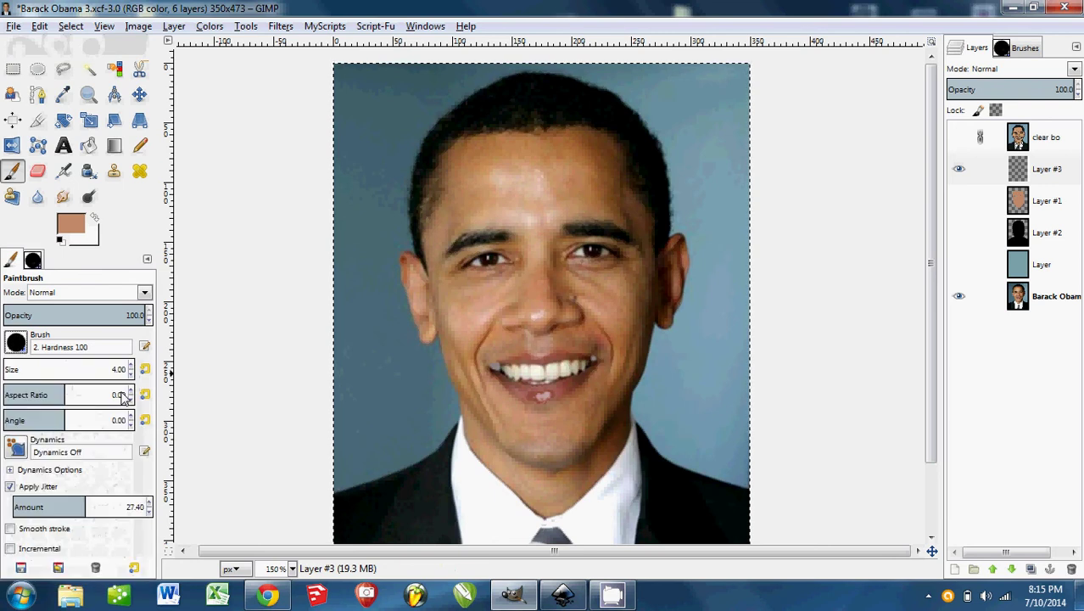
pyautogui.click(60, 241)
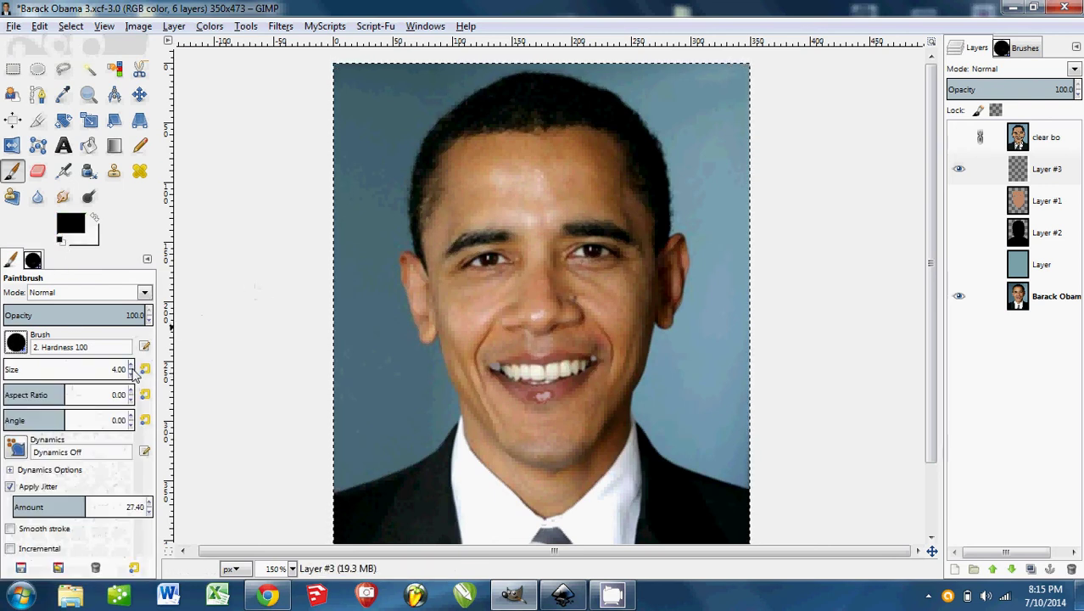
# Turn off Apply Jitter, undo the scattered test stroke, and paint a solid test line
pyautogui.moveTo(465, 310)
pyautogui.mouseDown()
pyautogui.moveTo(449, 329)
pyautogui.moveTo(482, 435)
pyautogui.mouseUp()
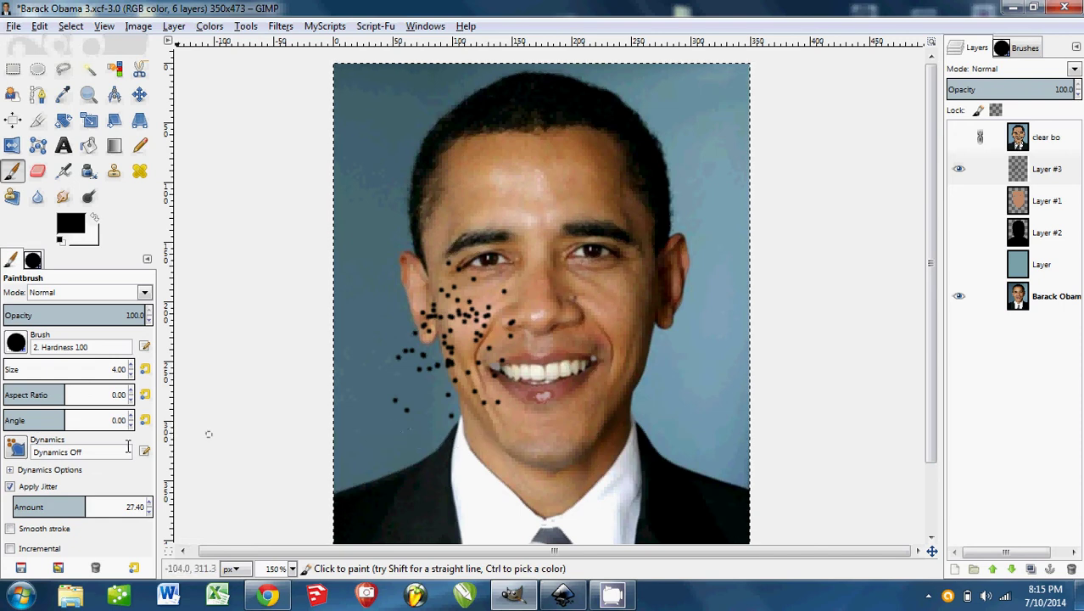
pyautogui.click(9, 486)
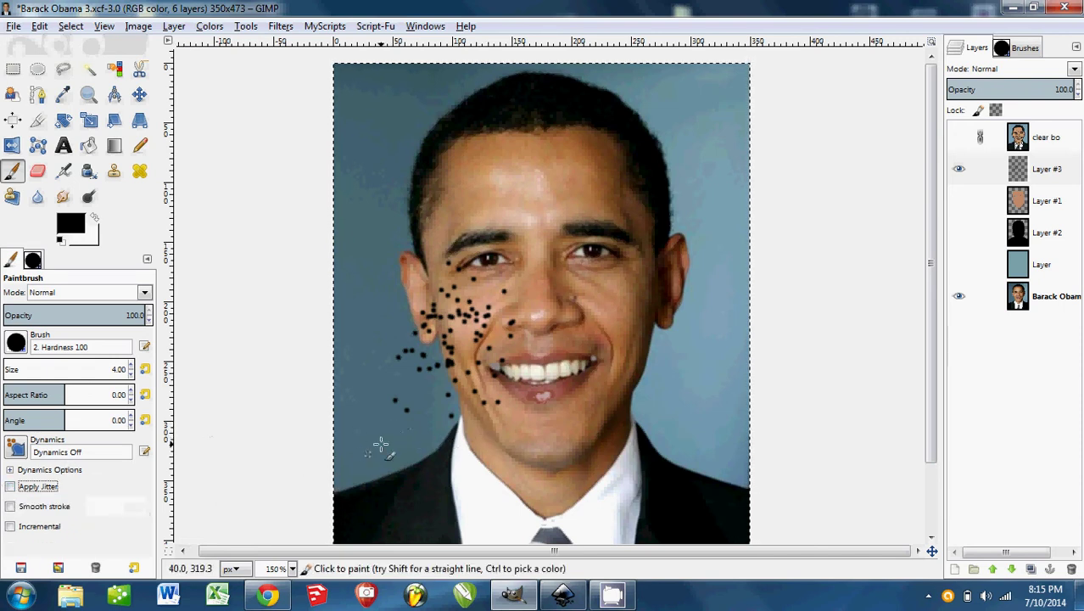
pyautogui.hotkey('ctrl', 'z')
pyautogui.moveTo(488, 308); pyautogui.dragTo(472, 375)
# Set the brush size to 2 and make Layer #3 the layer to paint on
pyautogui.hotkey('ctrl', 'z')
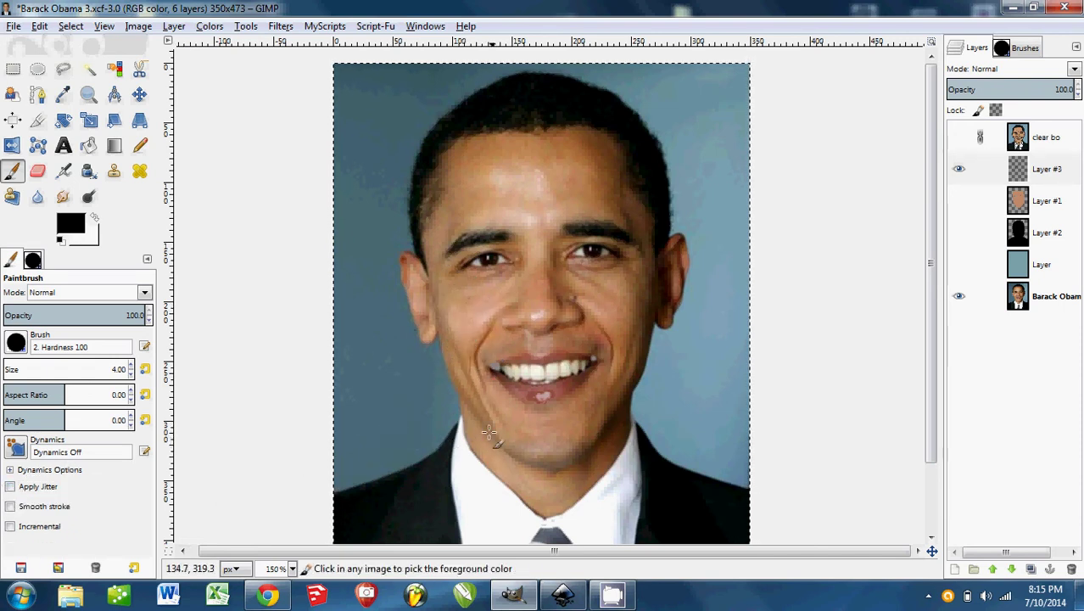
pyautogui.click(130, 373)
pyautogui.click(131, 373)
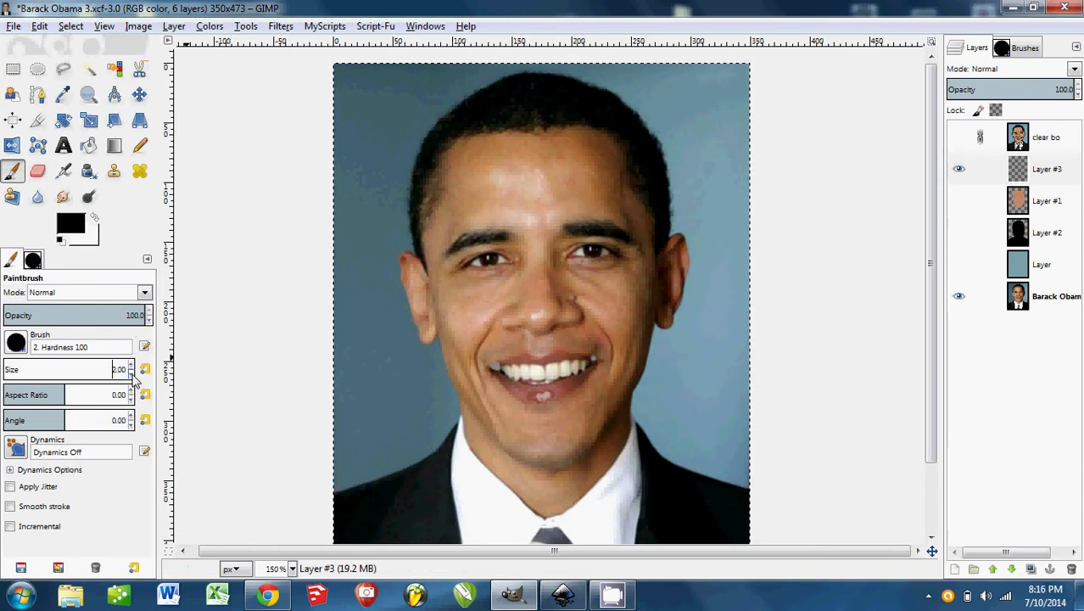
pyautogui.moveTo(478, 310); pyautogui.dragTo(451, 367)
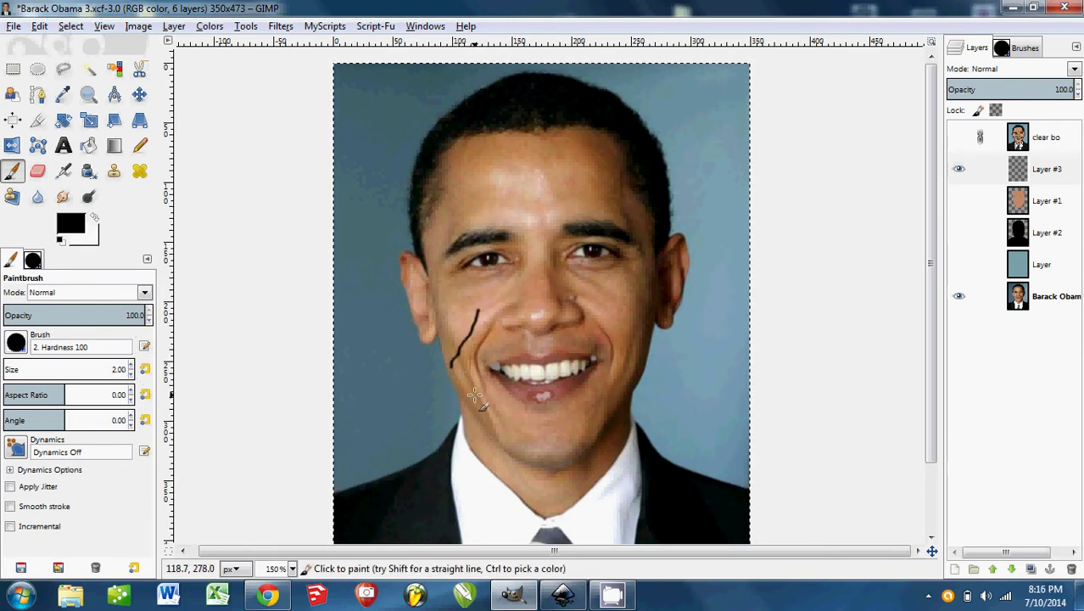
pyautogui.hotkey('ctrl', 'z')
pyautogui.scroll(2, 490, 343)
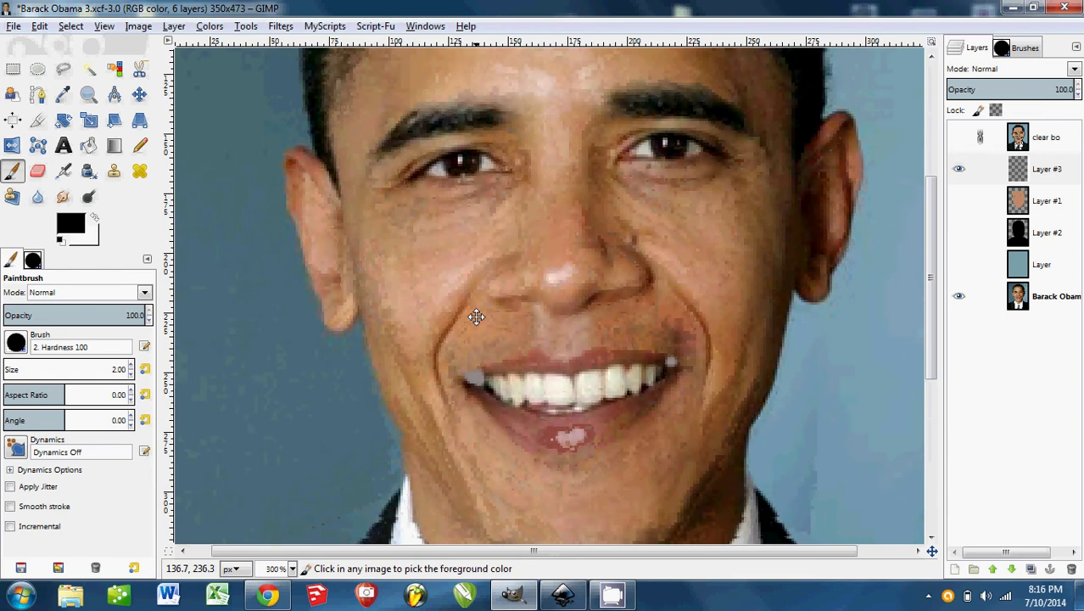
pyautogui.click(1040, 172)
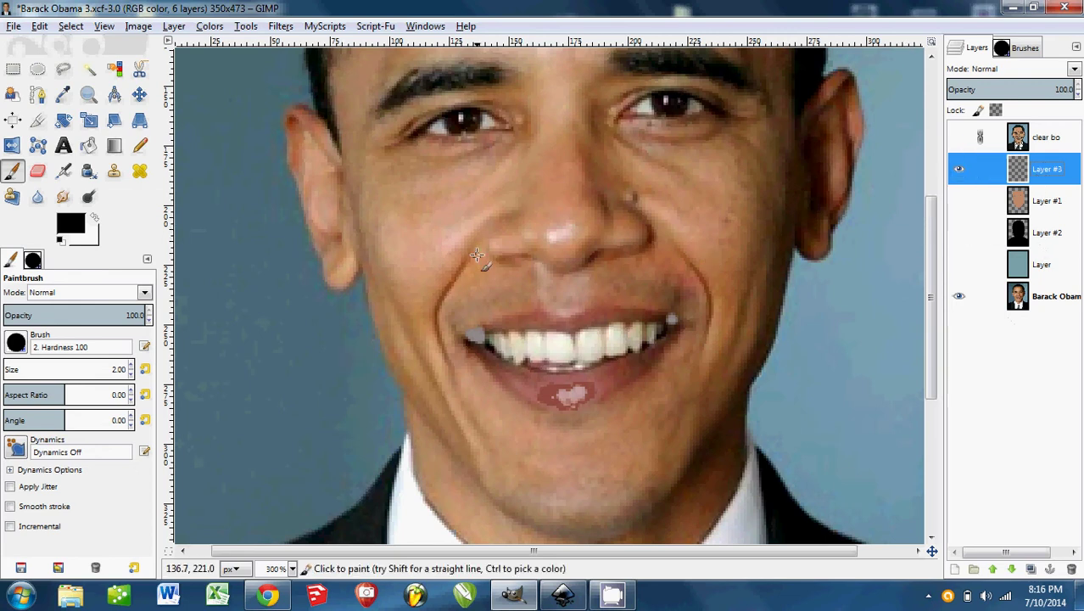
# Trace the cheek creases, nostrils and both eye outlines in thin black lines
pyautogui.moveTo(474, 251)
pyautogui.mouseDown()
pyautogui.moveTo(438, 312)
pyautogui.moveTo(453, 379)
pyautogui.mouseUp()
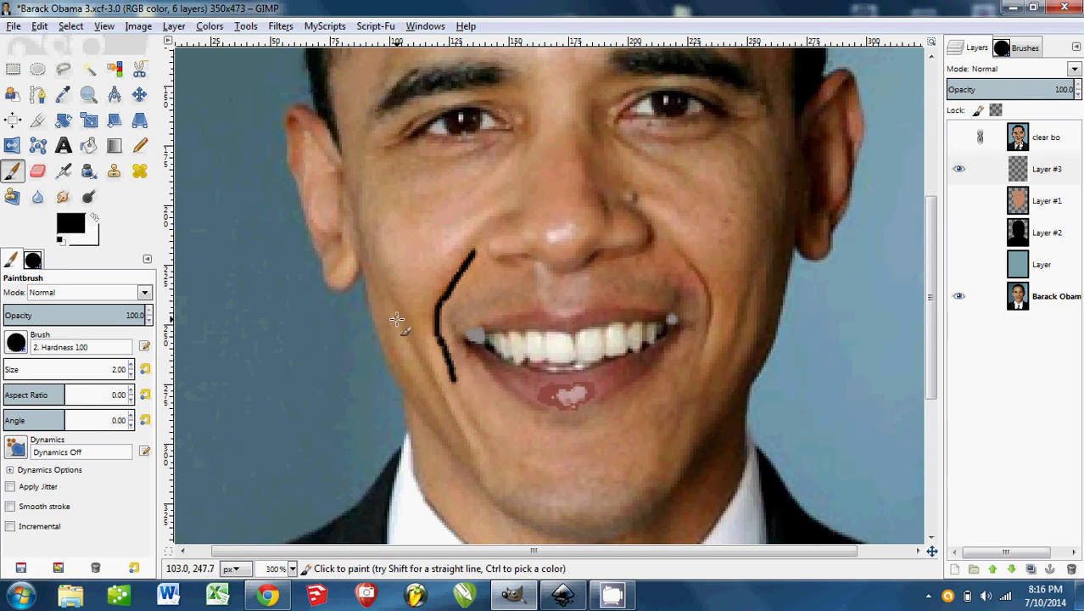
pyautogui.moveTo(396, 319); pyautogui.dragTo(430, 383)
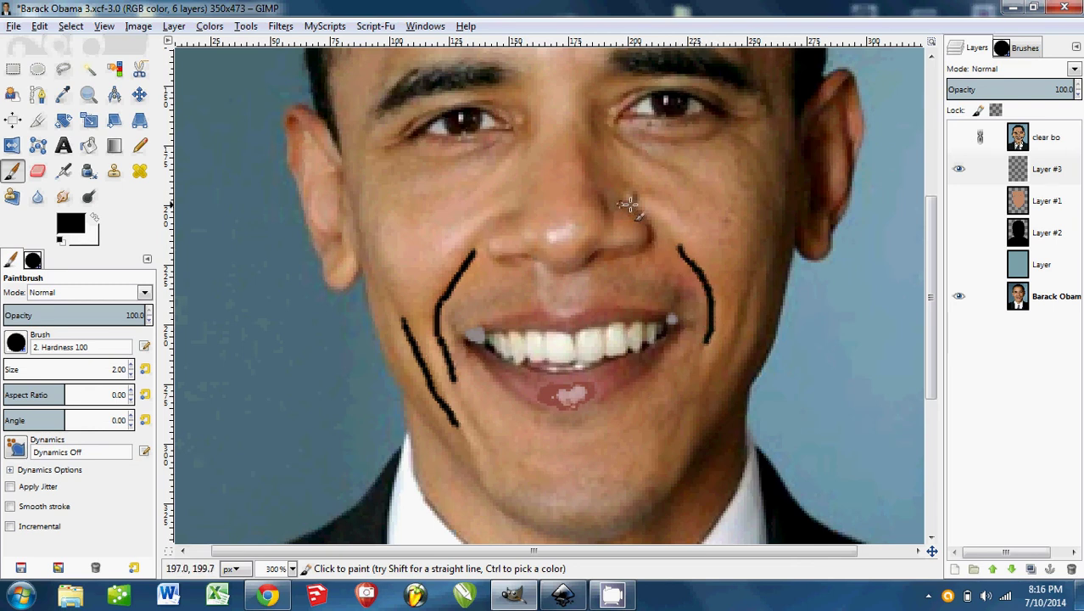
pyautogui.moveTo(637, 212); pyautogui.dragTo(651, 238)
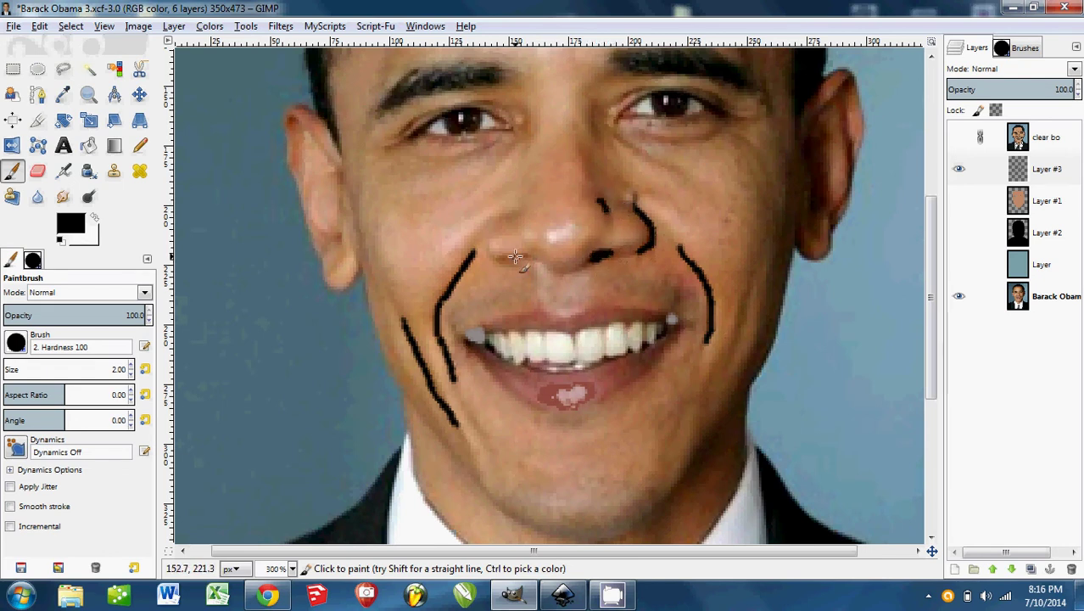
pyautogui.moveTo(520, 255); pyautogui.dragTo(537, 261)
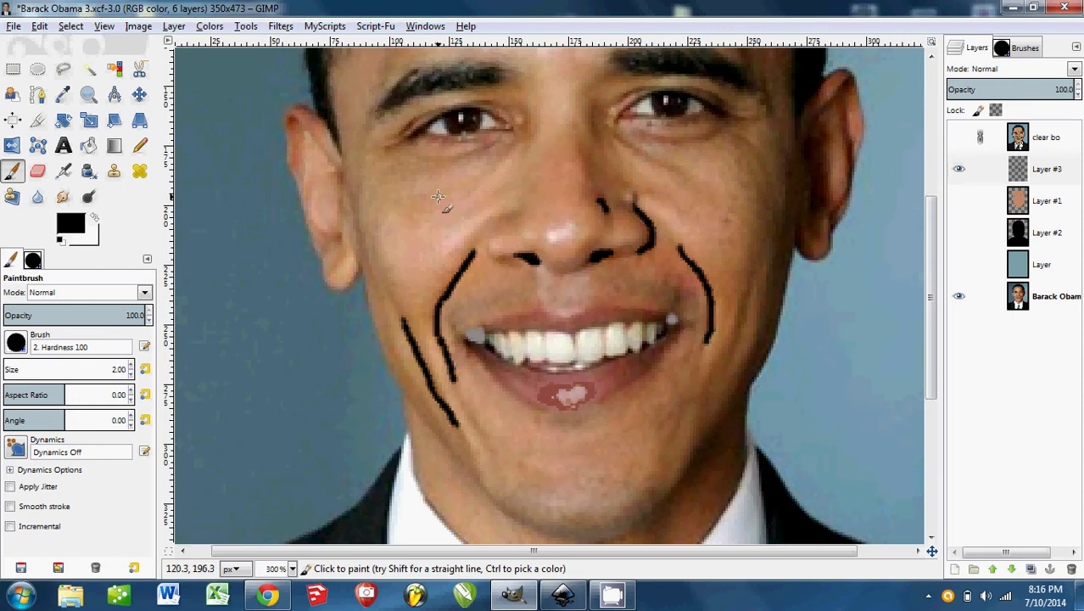
pyautogui.moveTo(477, 206); pyautogui.dragTo(501, 321)
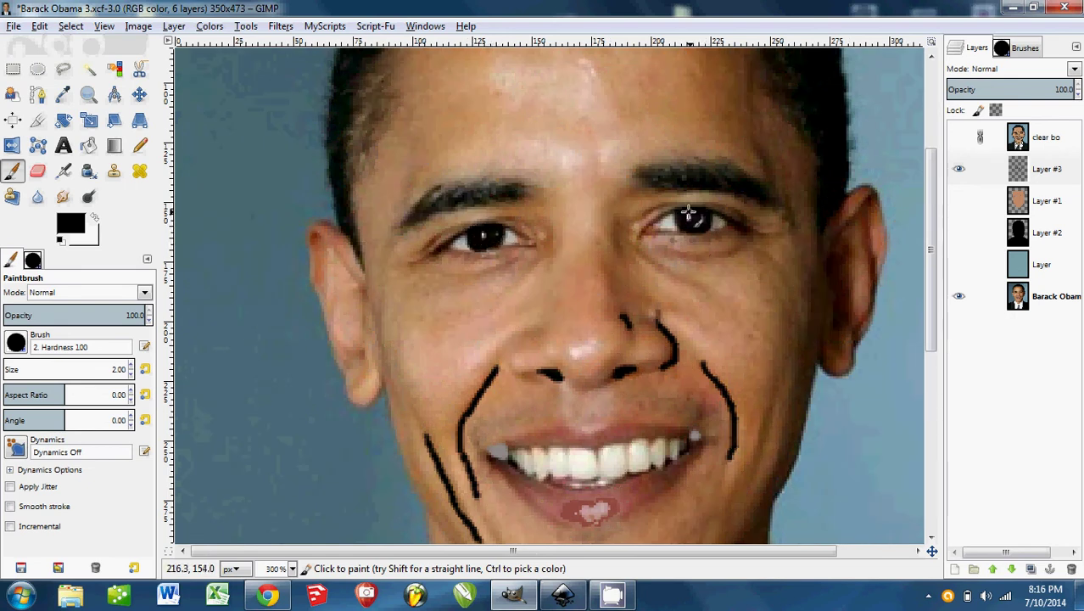
pyautogui.moveTo(675, 206)
pyautogui.mouseDown()
pyautogui.moveTo(632, 221)
pyautogui.moveTo(637, 235)
pyautogui.moveTo(727, 229)
pyautogui.moveTo(732, 210)
pyautogui.moveTo(670, 202)
pyautogui.mouseUp()
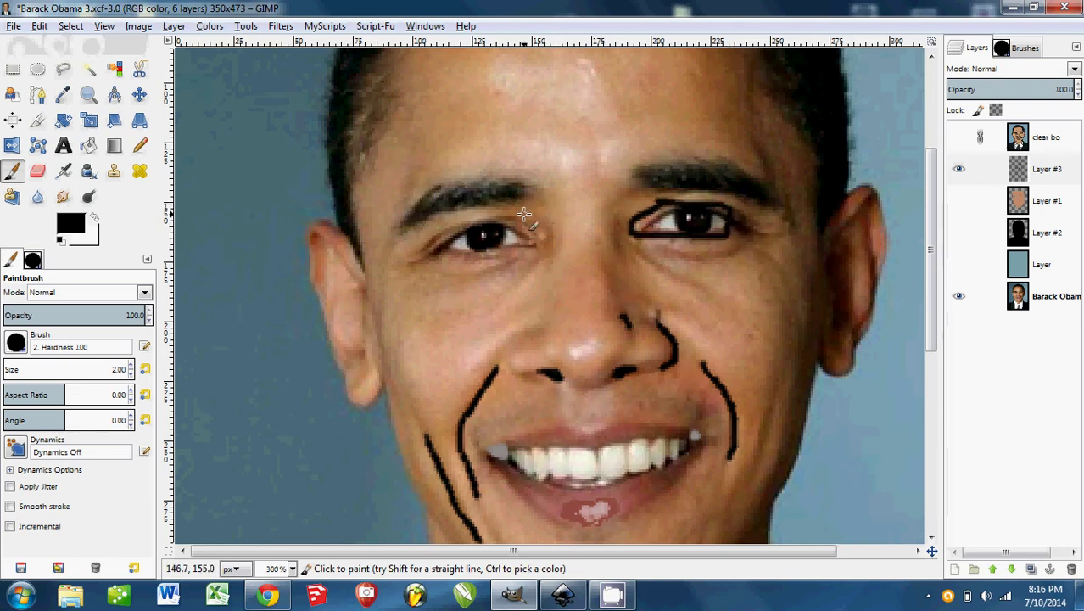
pyautogui.moveTo(523, 214)
pyautogui.mouseDown()
pyautogui.moveTo(463, 219)
pyautogui.moveTo(438, 247)
pyautogui.moveTo(512, 254)
pyautogui.moveTo(507, 217)
pyautogui.mouseUp()
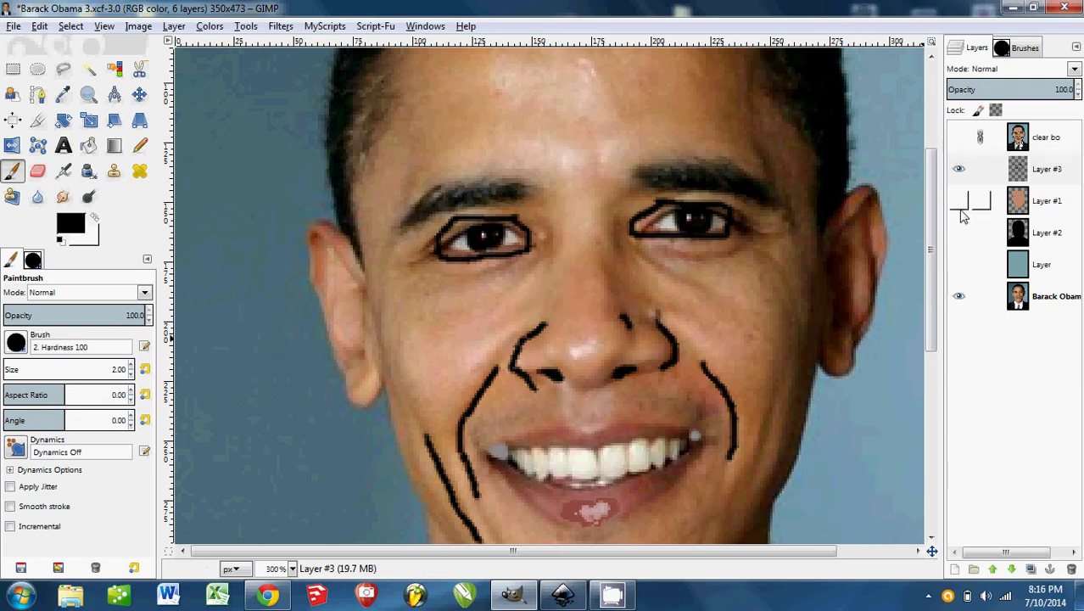
# Show the blue background, black silhouette, tan face and traced-lines layers together
pyautogui.click(958, 169)
pyautogui.click(960, 266)
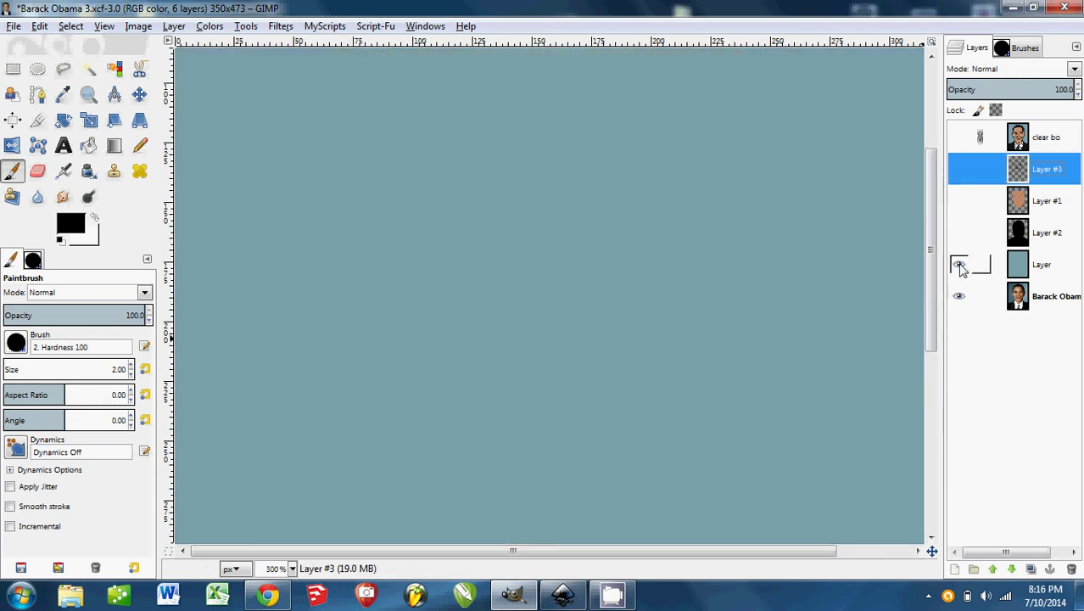
pyautogui.scroll(-2, 678, 254)
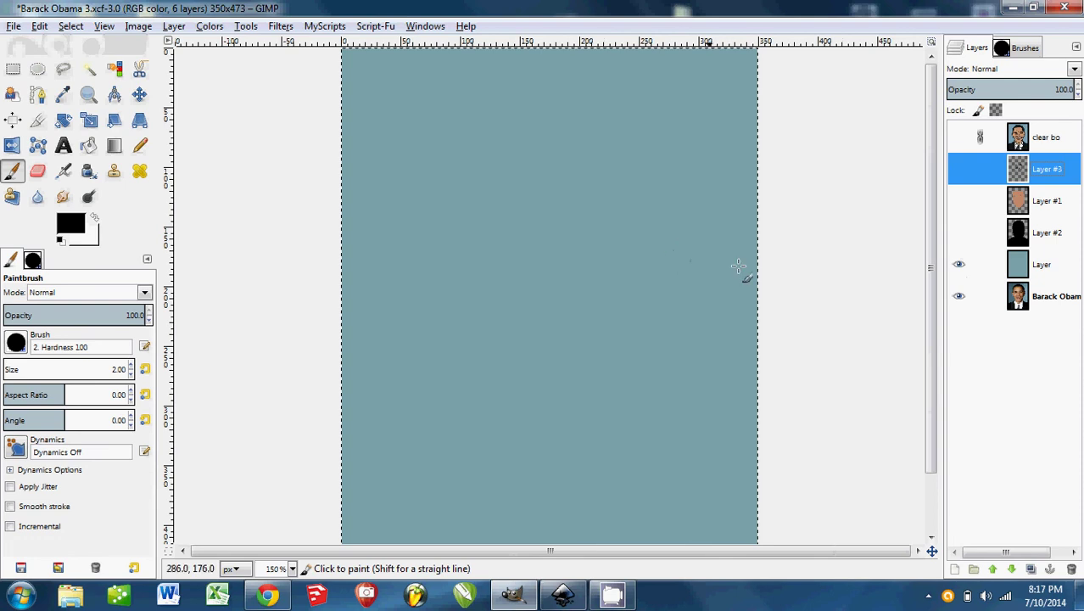
pyautogui.click(959, 232)
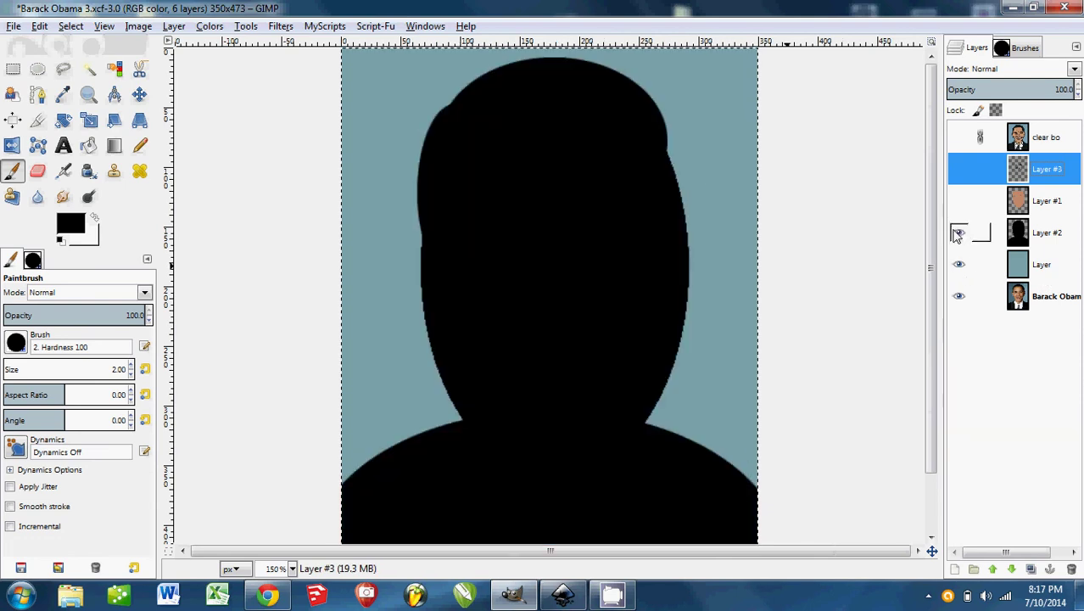
pyautogui.click(960, 202)
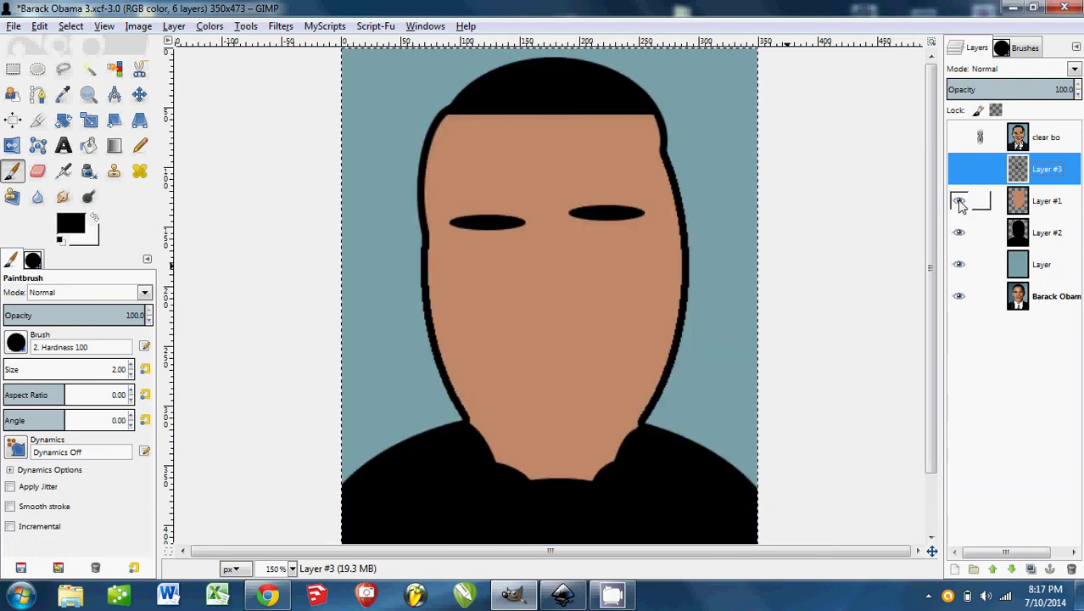
pyautogui.click(959, 170)
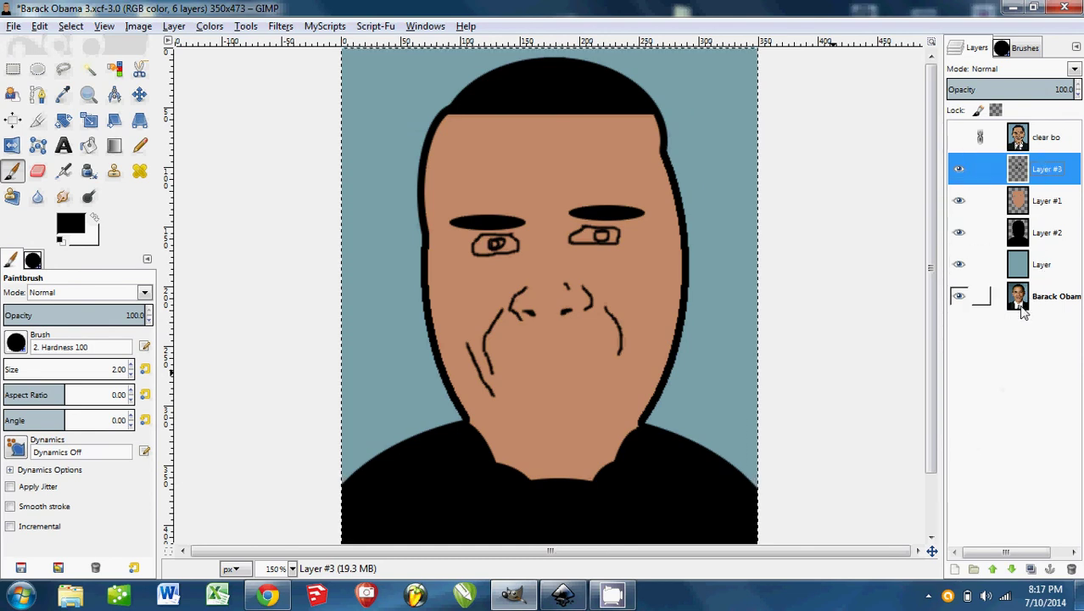
pyautogui.moveTo(958, 170); pyautogui.dragTo(961, 274)
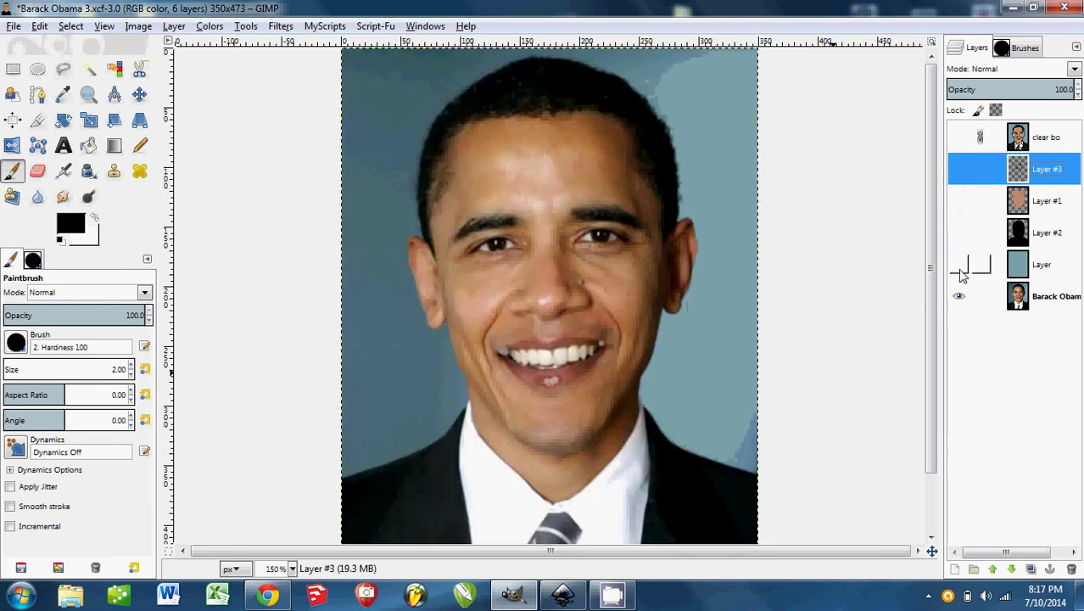
pyautogui.click(958, 137)
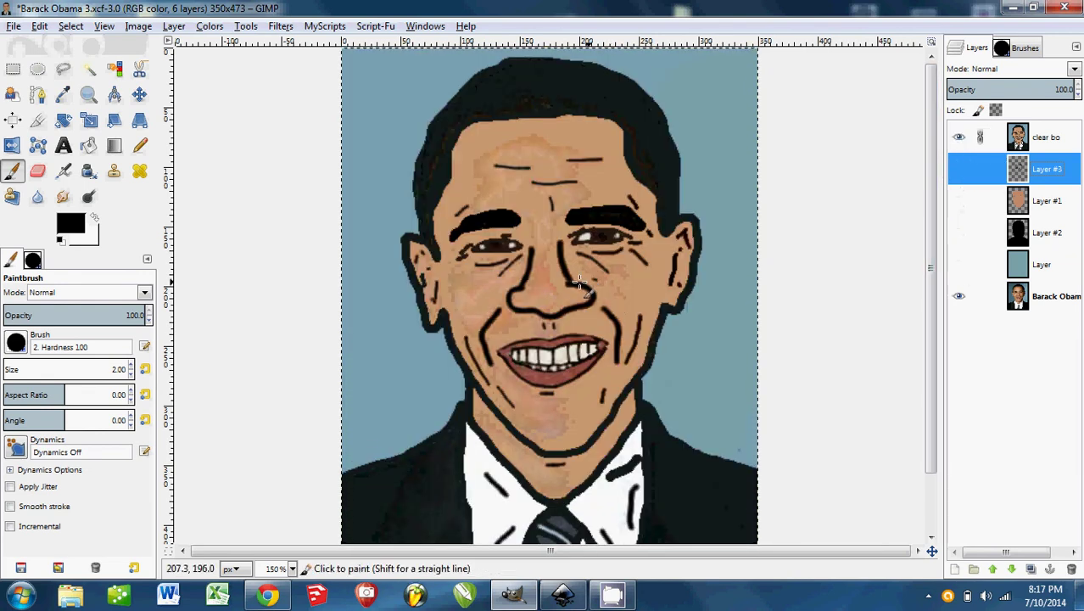
pyautogui.scroll(9, 570, 286)
pyautogui.scroll(-9, 573, 286)
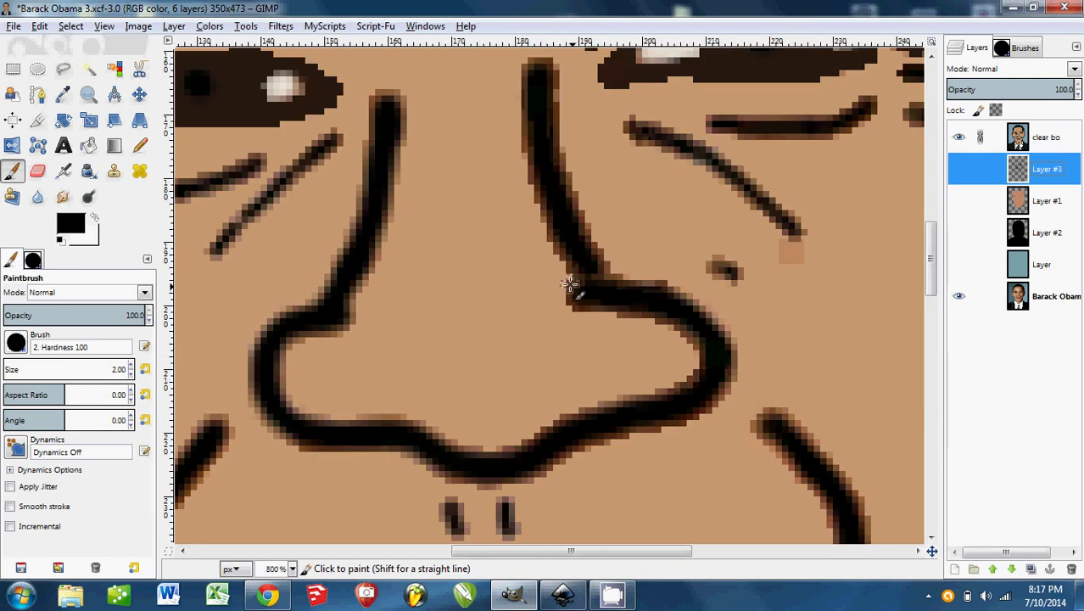
pyautogui.scroll(4, 566, 286)
pyautogui.scroll(-2, 430, 297)
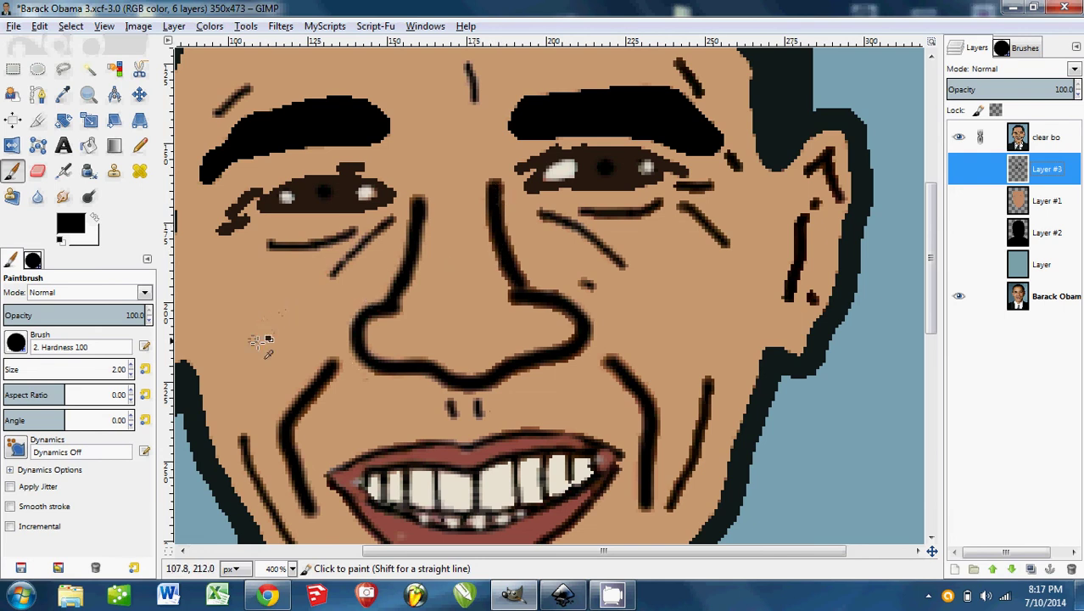
pyautogui.hscroll(-5, 340, 313)
pyautogui.scroll(1, 434, 286)
pyautogui.scroll(-3, 577, 329)
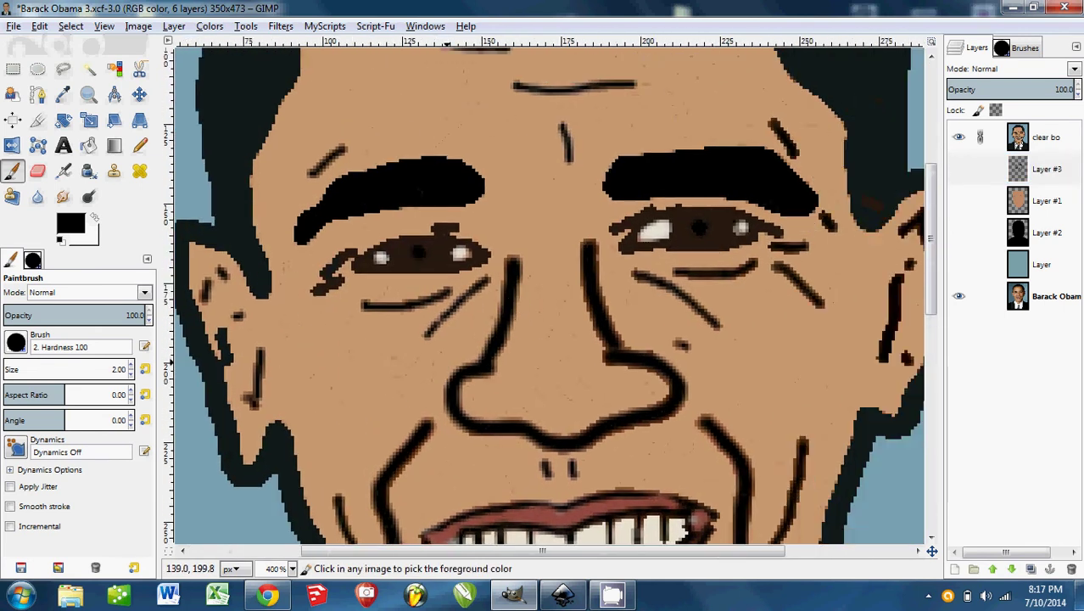
pyautogui.scroll(12, 516, 286)
pyautogui.scroll(-1, 576, 302)
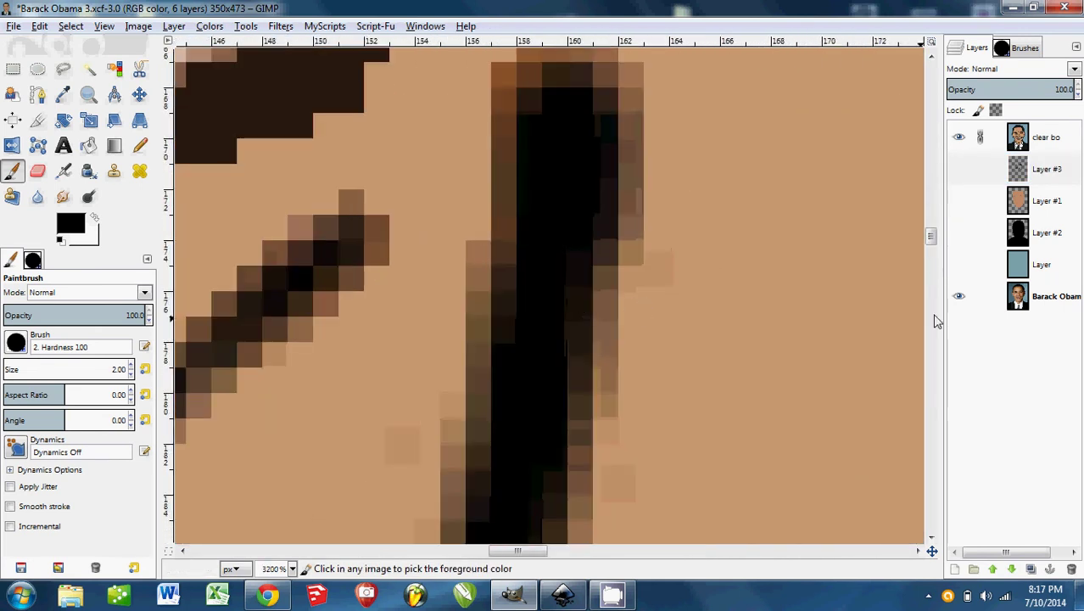
pyautogui.click(958, 296)
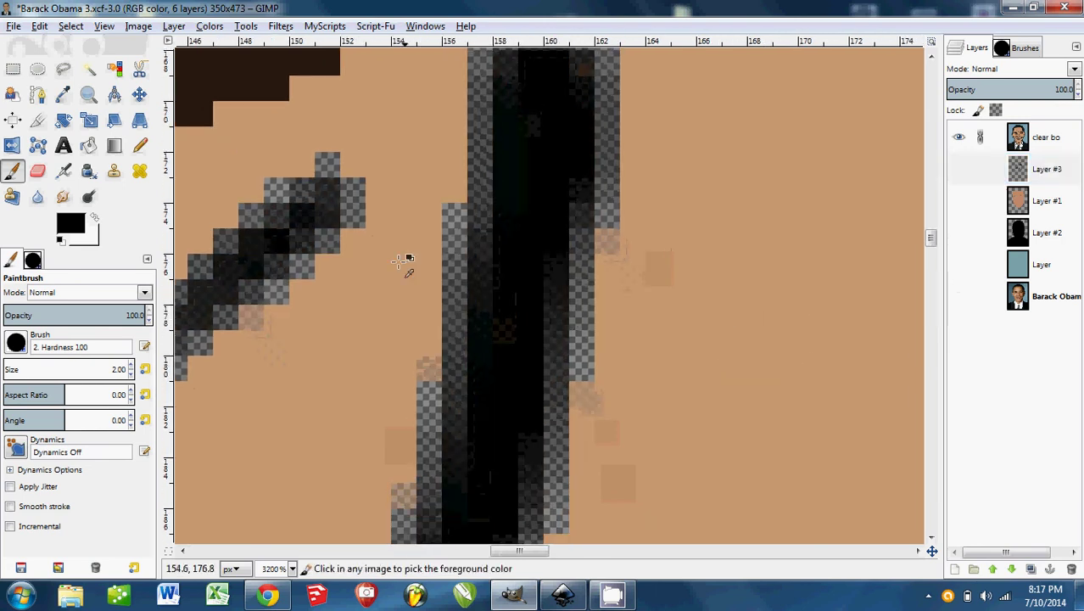
pyautogui.scroll(-3, 590, 348)
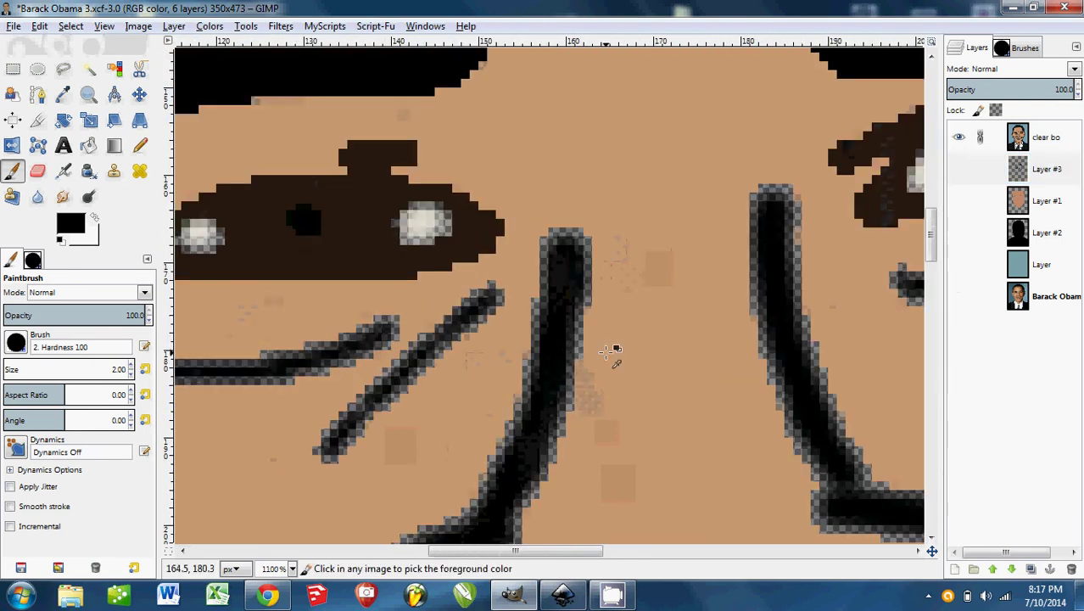
pyautogui.scroll(-1, 585, 337)
pyautogui.hscroll(1, 593, 328)
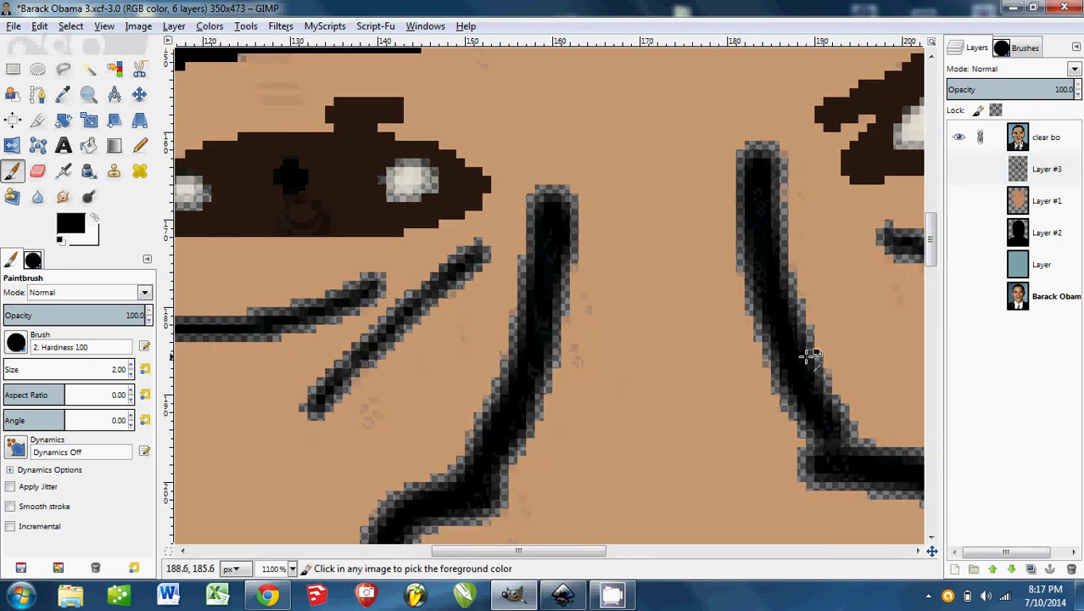
pyautogui.scroll(-1, 591, 331)
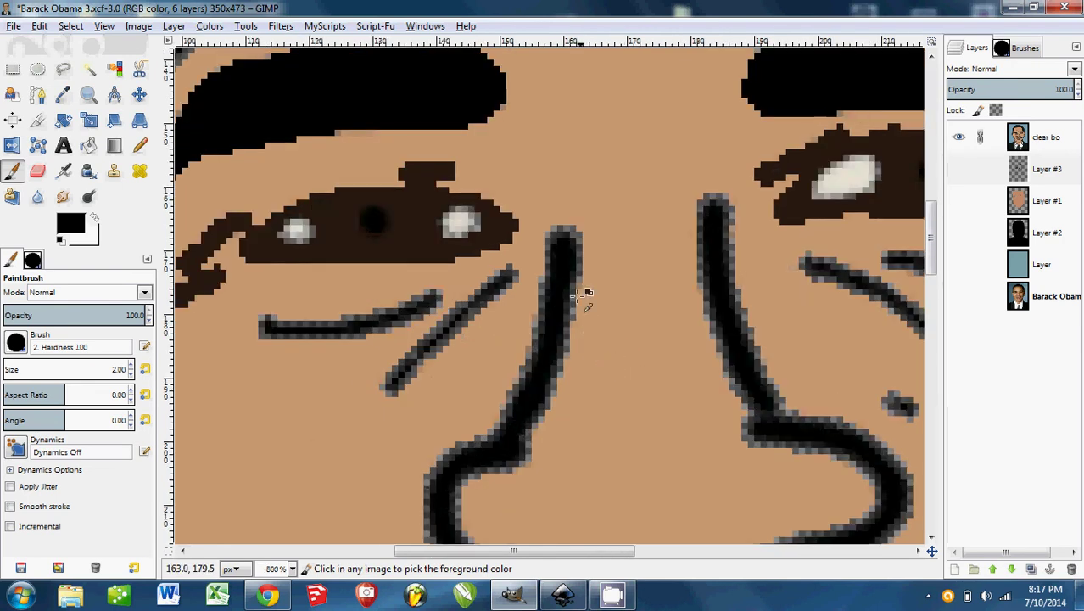
pyautogui.scroll(-3, 560, 327)
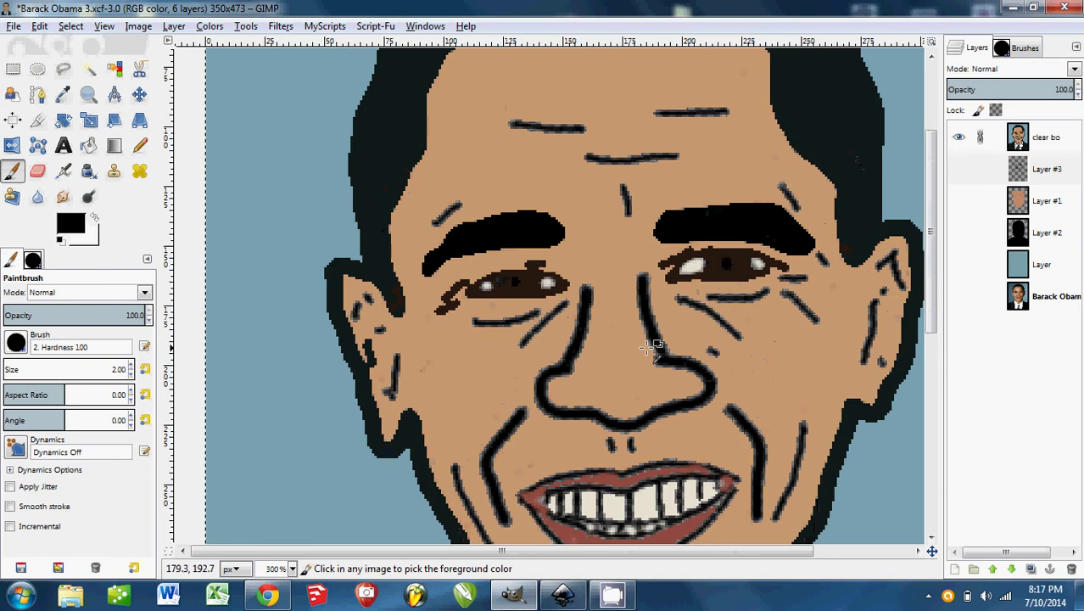
pyautogui.click(958, 137)
pyautogui.click(976, 169)
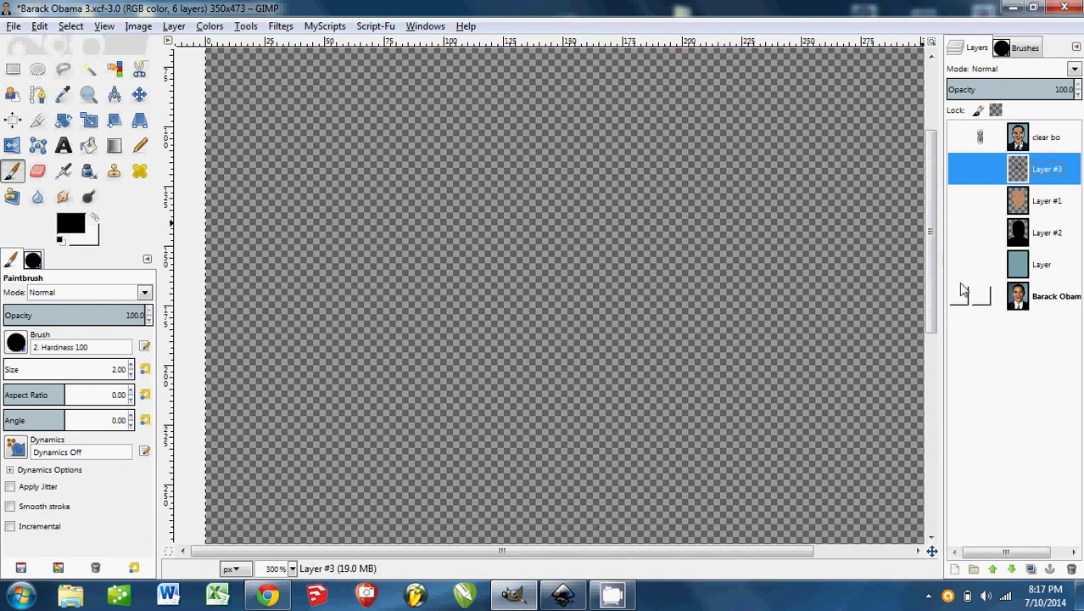
pyautogui.click(959, 264)
pyautogui.click(959, 232)
pyautogui.click(959, 200)
pyautogui.click(959, 169)
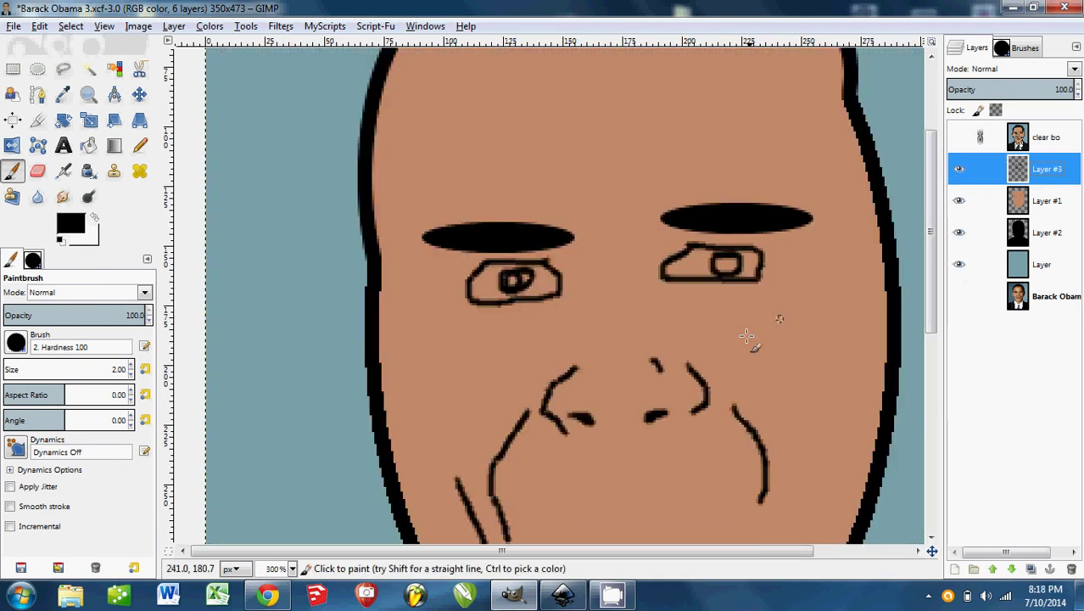
# Hide Layer #3, Layer #1 and Layer #2, leaving only the blue-grey background visible
pyautogui.scroll(-3, 746, 336)
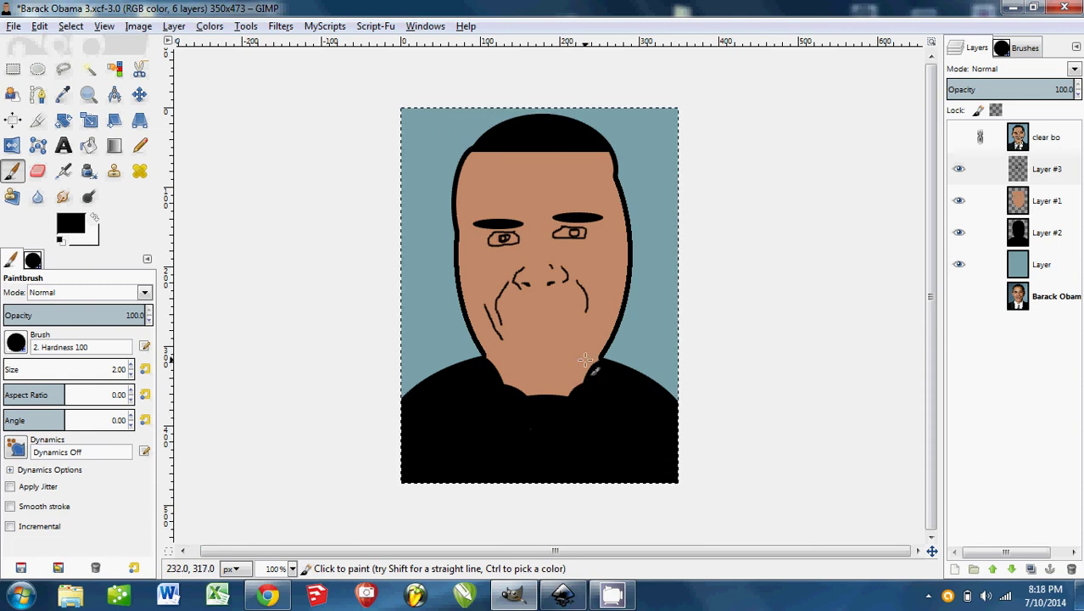
pyautogui.scroll(1, 534, 319)
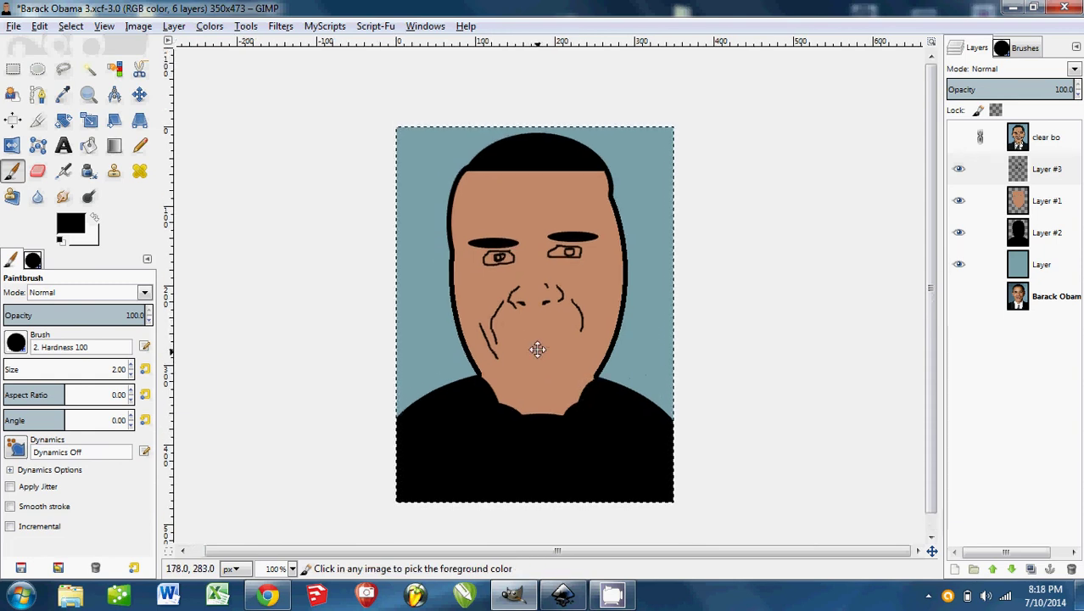
pyautogui.click(958, 168)
pyautogui.click(959, 200)
pyautogui.click(958, 232)
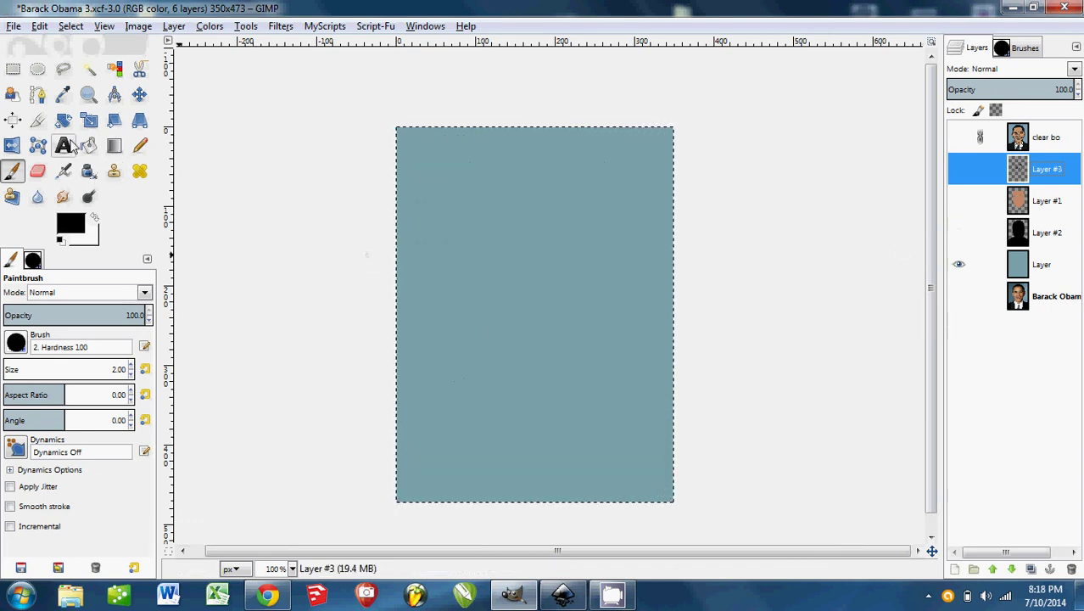
# Select a 200 × 262 px oval mid-image and fill it with black
pyautogui.click(37, 68)
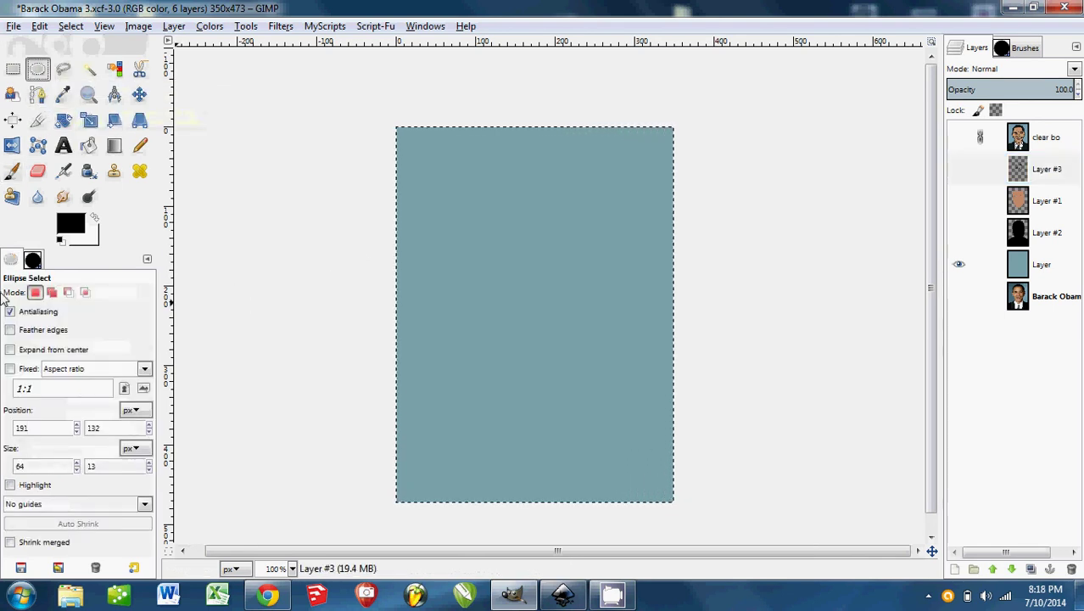
pyautogui.moveTo(446, 230); pyautogui.dragTo(604, 436)
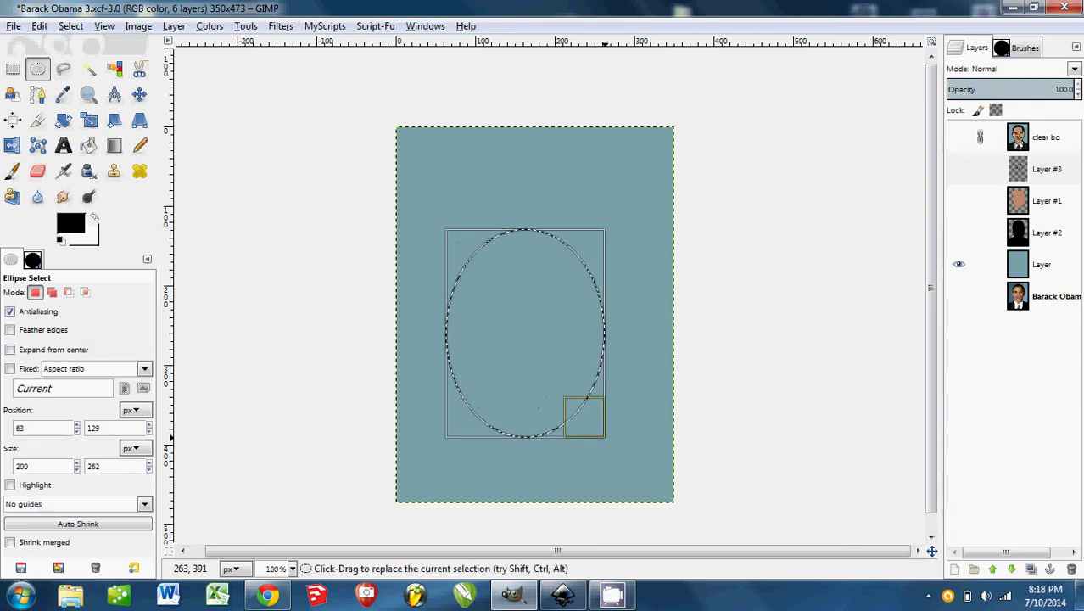
pyautogui.click(90, 145)
pyautogui.click(511, 377)
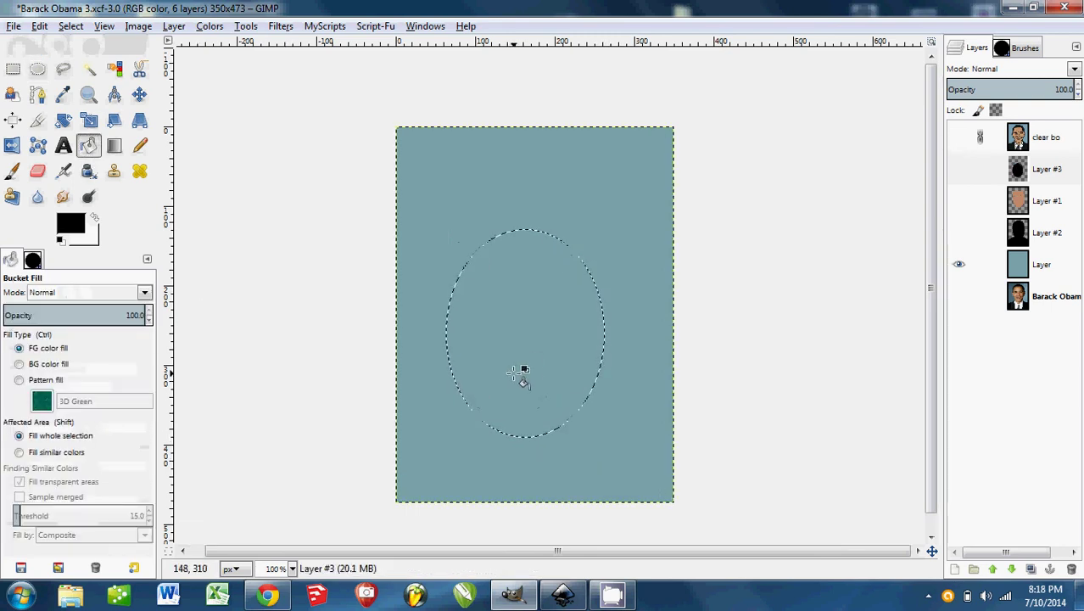
# Hide Layer #3's black oval and bring up the New Layer dialog
pyautogui.click(959, 169)
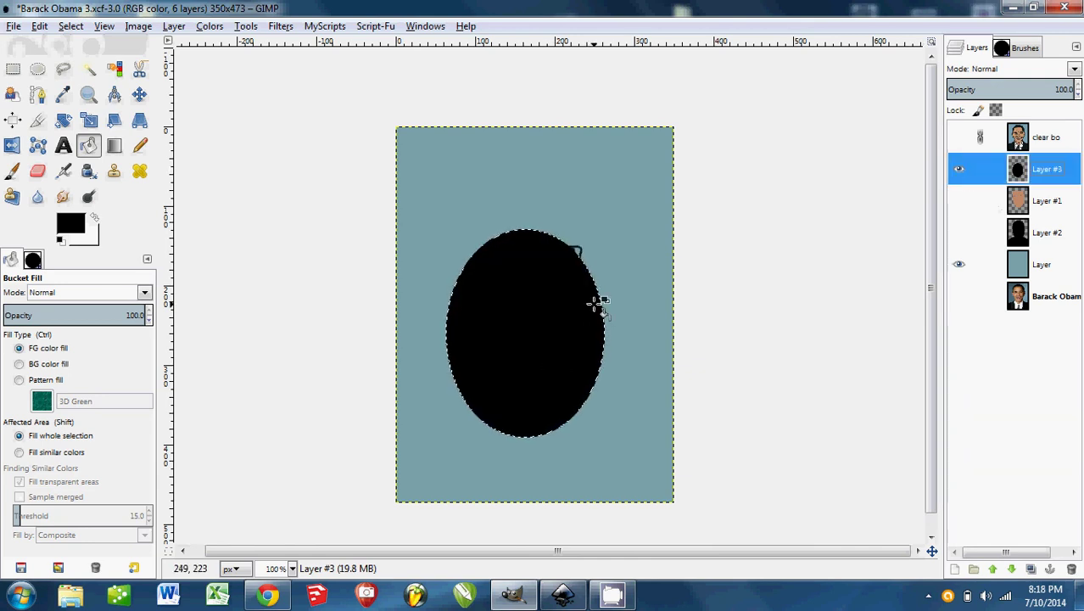
pyautogui.hotkey('ctrl', 'z')
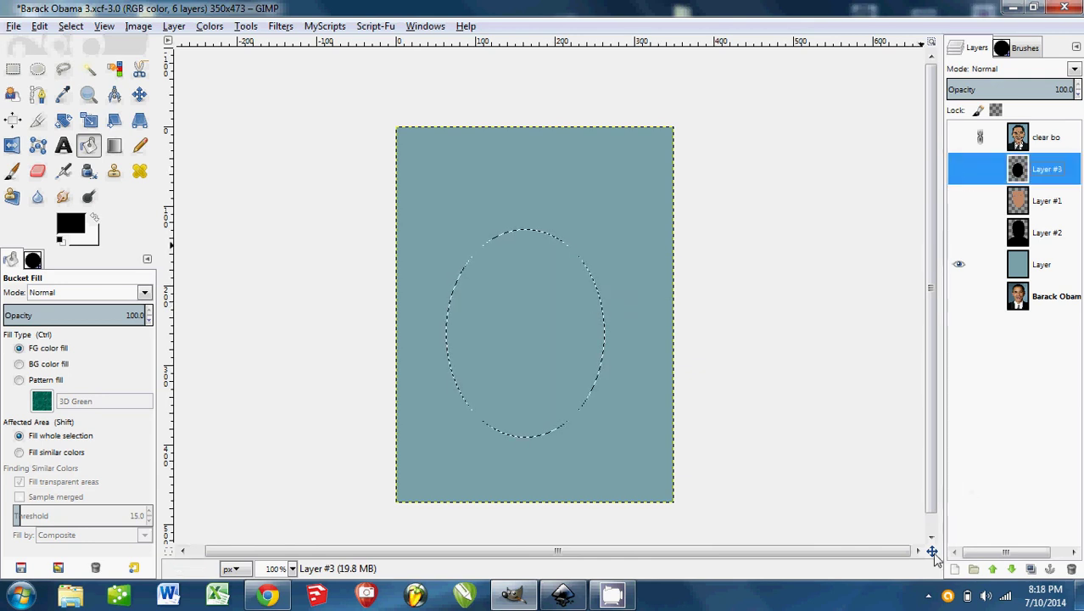
pyautogui.click(955, 572)
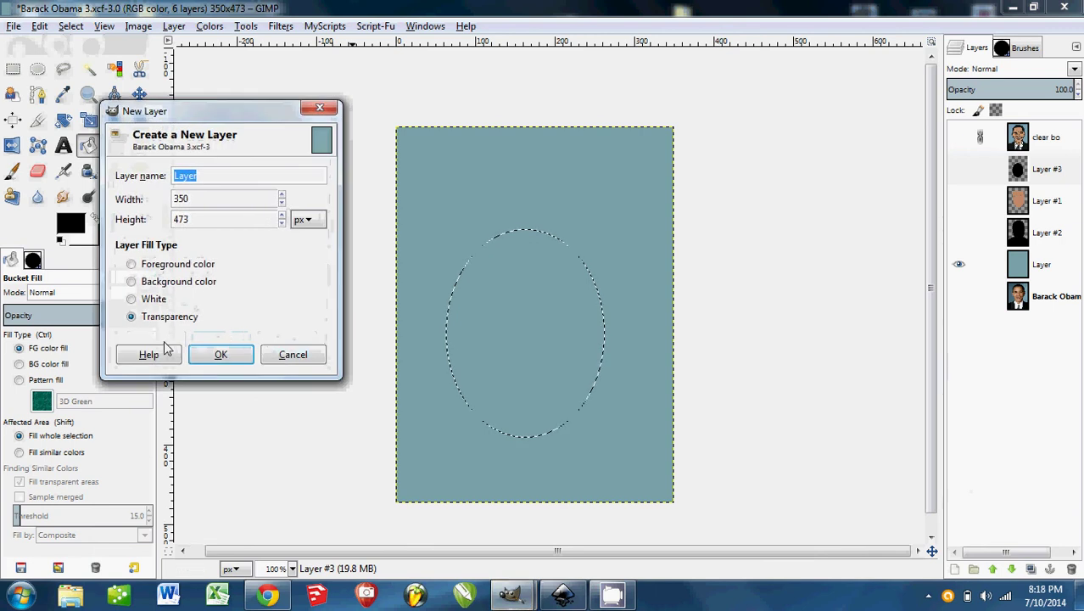
# Add a white-filled Layer #4, test-fill the oval selection black, then undo the fill
pyautogui.click(153, 300)
pyautogui.click(219, 356)
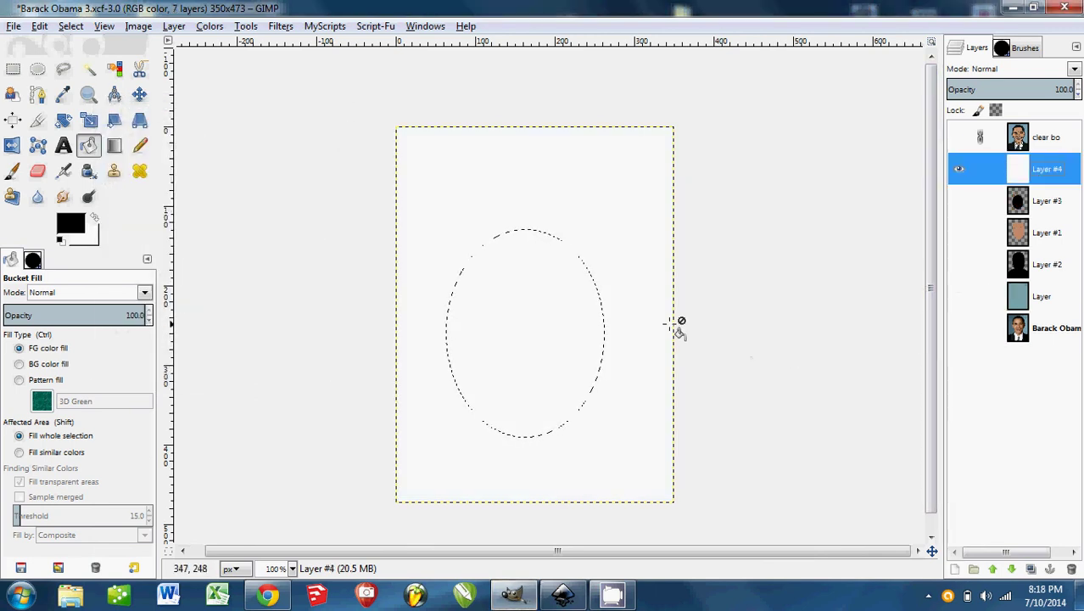
pyautogui.click(528, 329)
pyautogui.scroll(5, 556, 338)
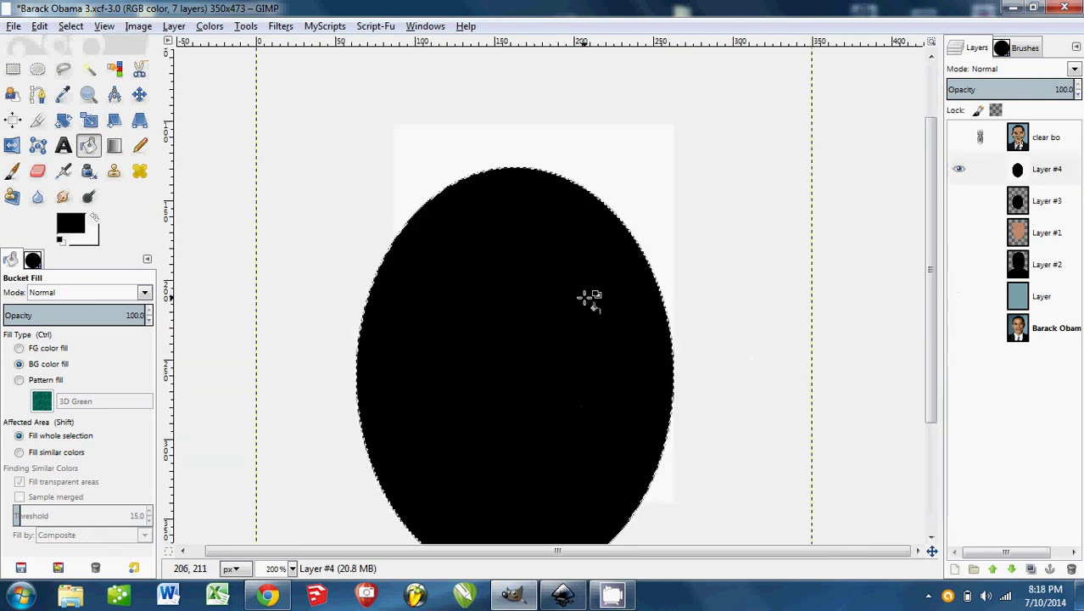
pyautogui.hotkey('ctrl', 'shift', 'a')
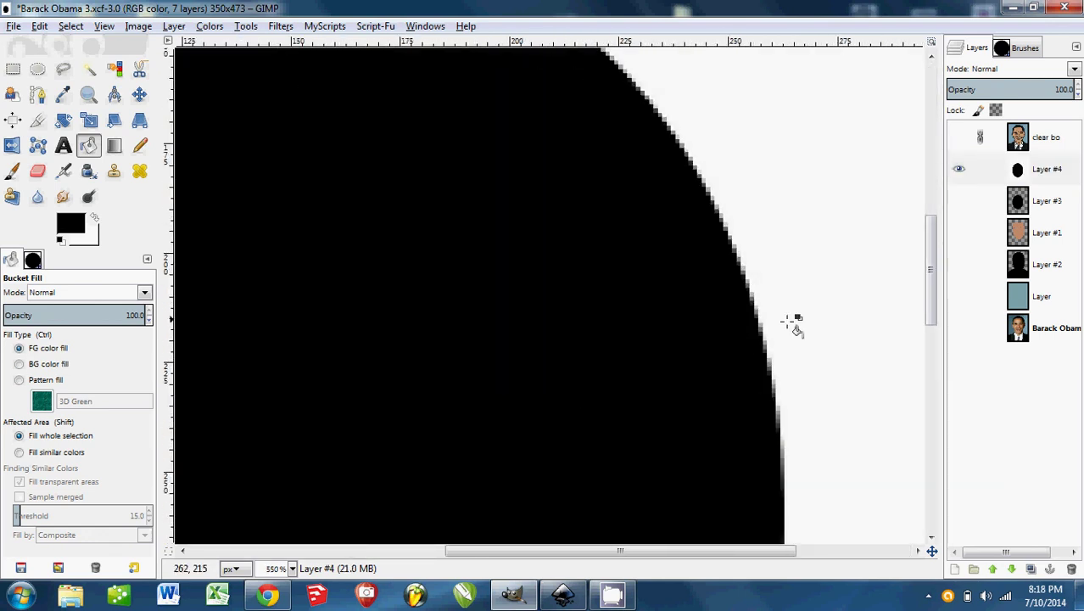
pyautogui.scroll(-3, 612, 338)
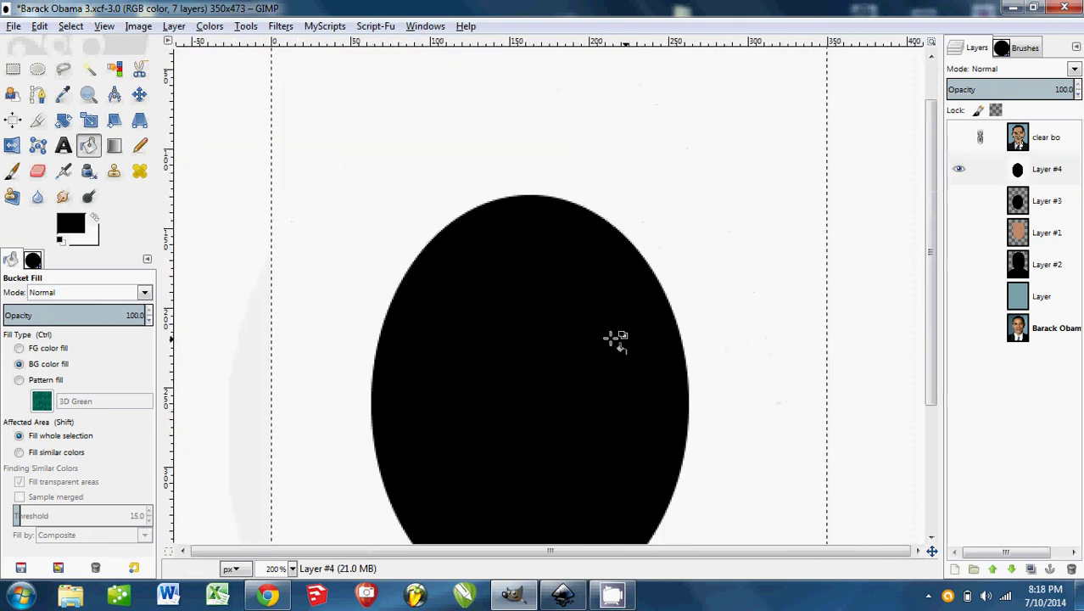
pyautogui.hotkey('ctrl', 'z')
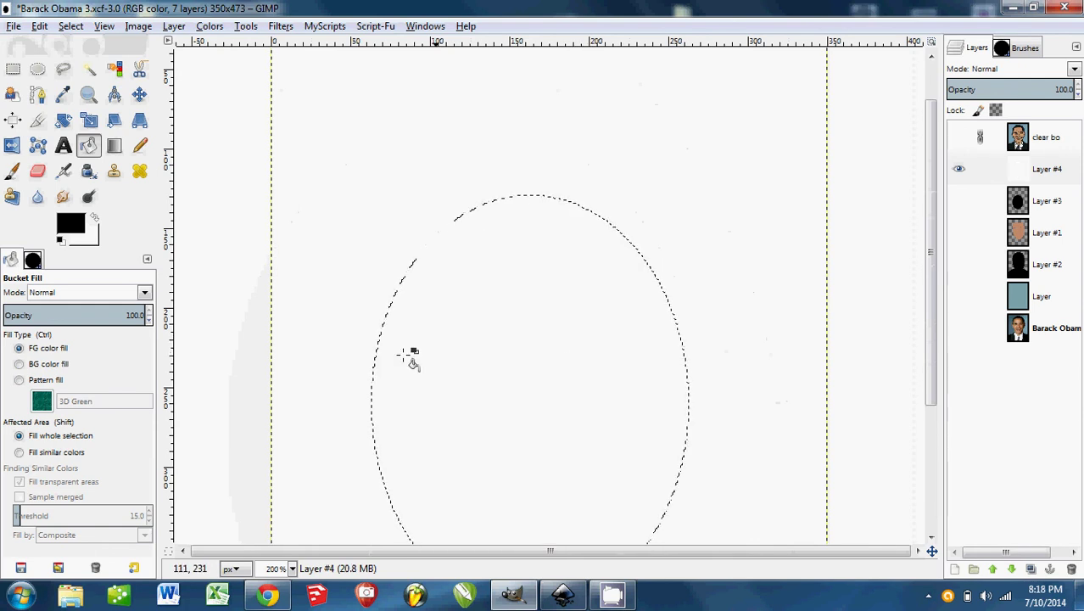
# Sharpen the oval selection, fill it black to inspect the stepped edge, then delete the fill
pyautogui.click(37, 69)
pyautogui.click(70, 25)
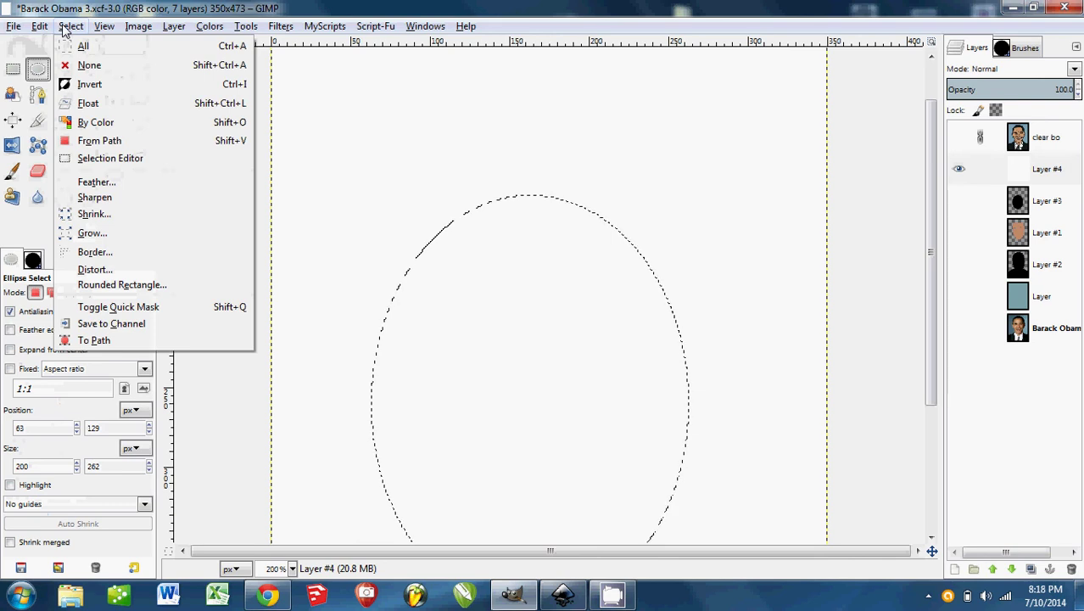
pyautogui.click(100, 200)
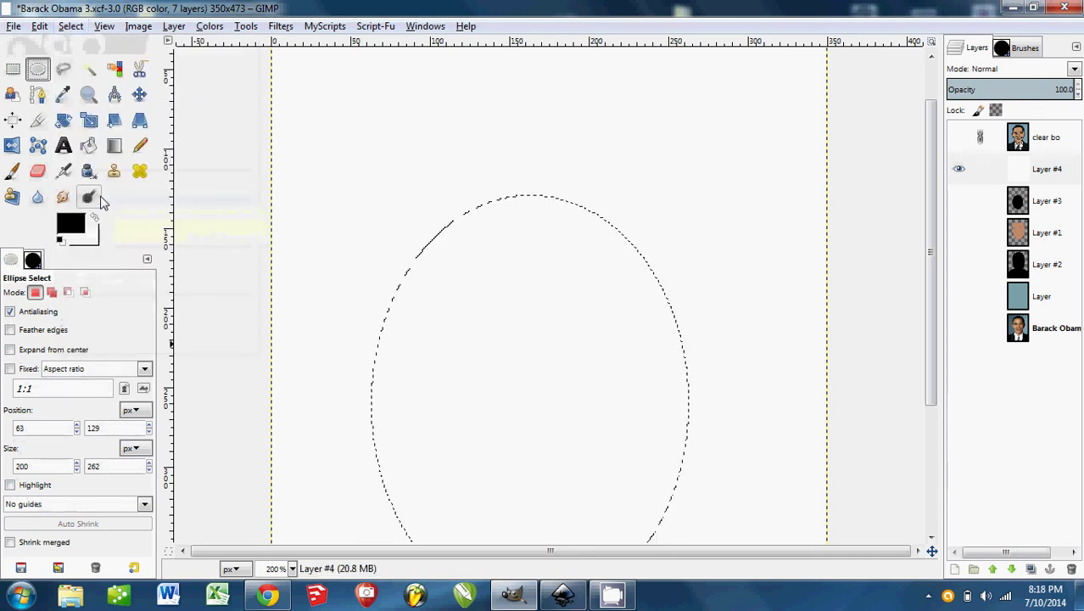
pyautogui.click(88, 145)
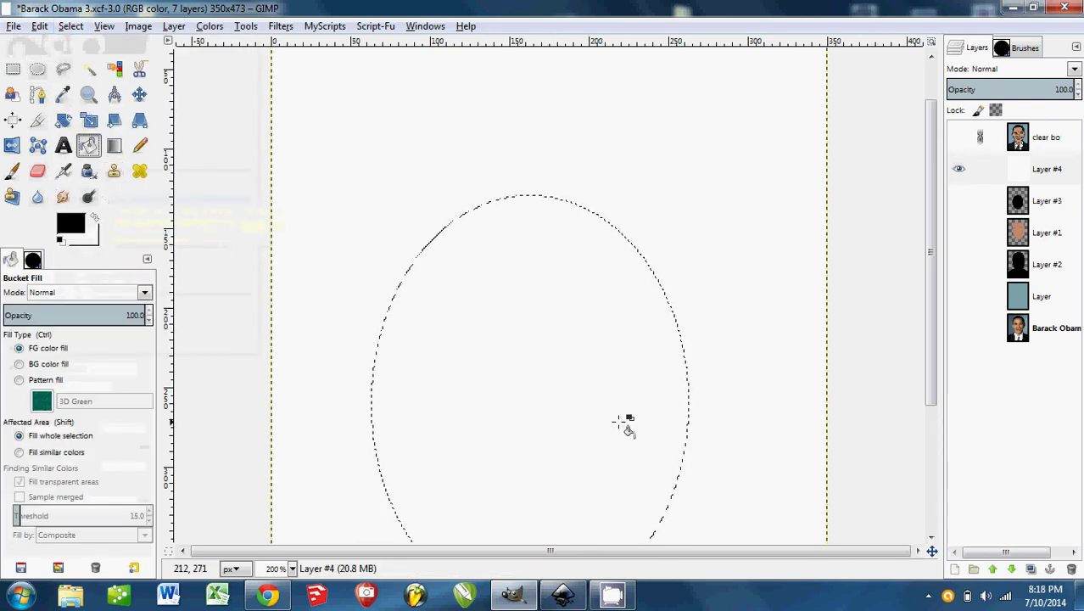
pyautogui.click(614, 360)
pyautogui.scroll(1, 695, 339)
pyautogui.scroll(10, 695, 339)
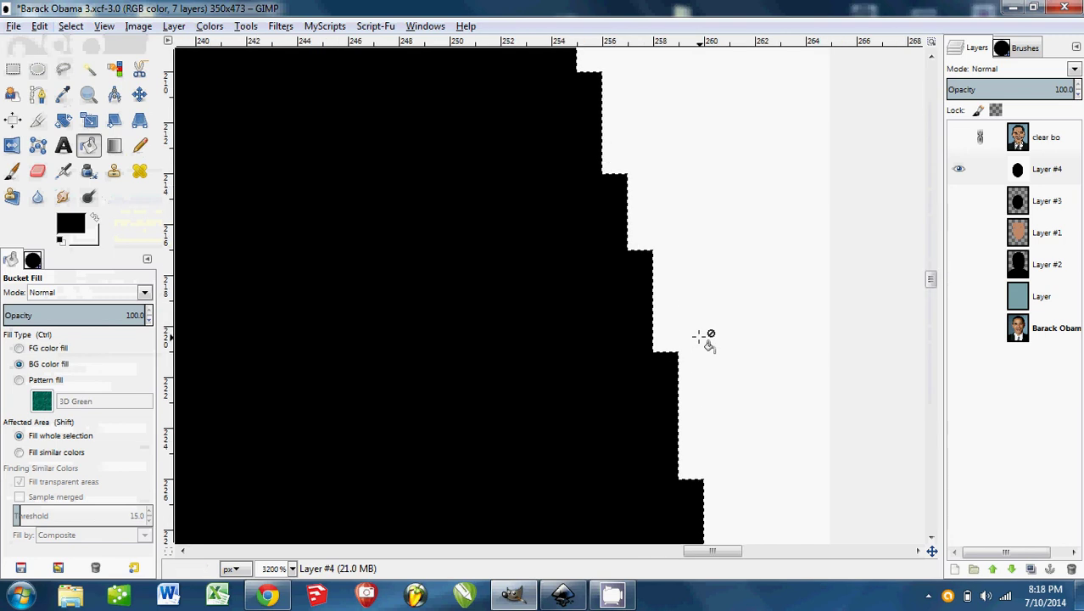
pyautogui.scroll(-1, 687, 353)
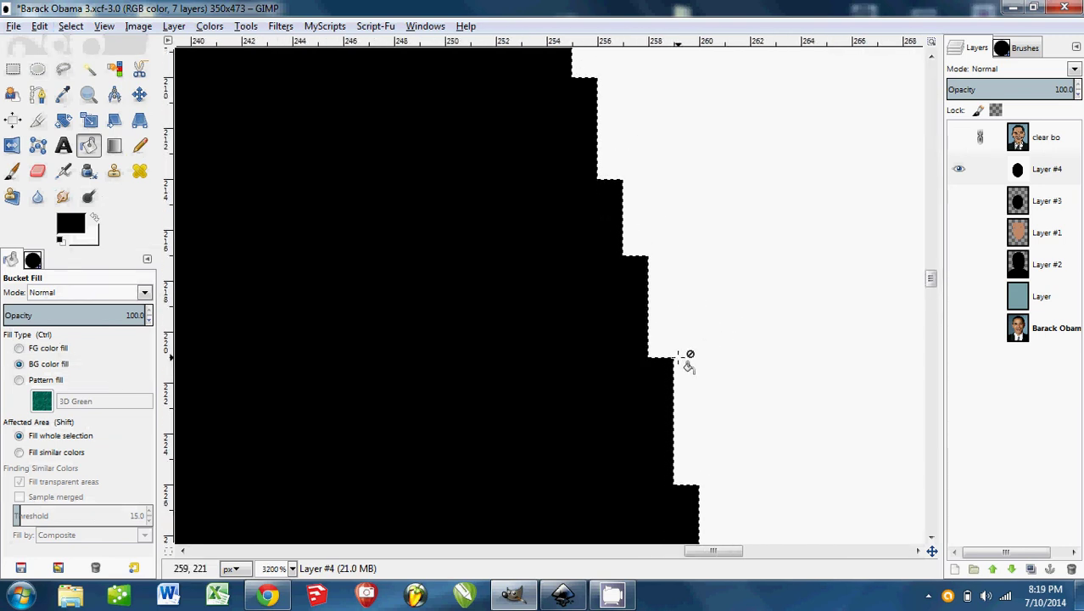
pyautogui.scroll(-2, 622, 370)
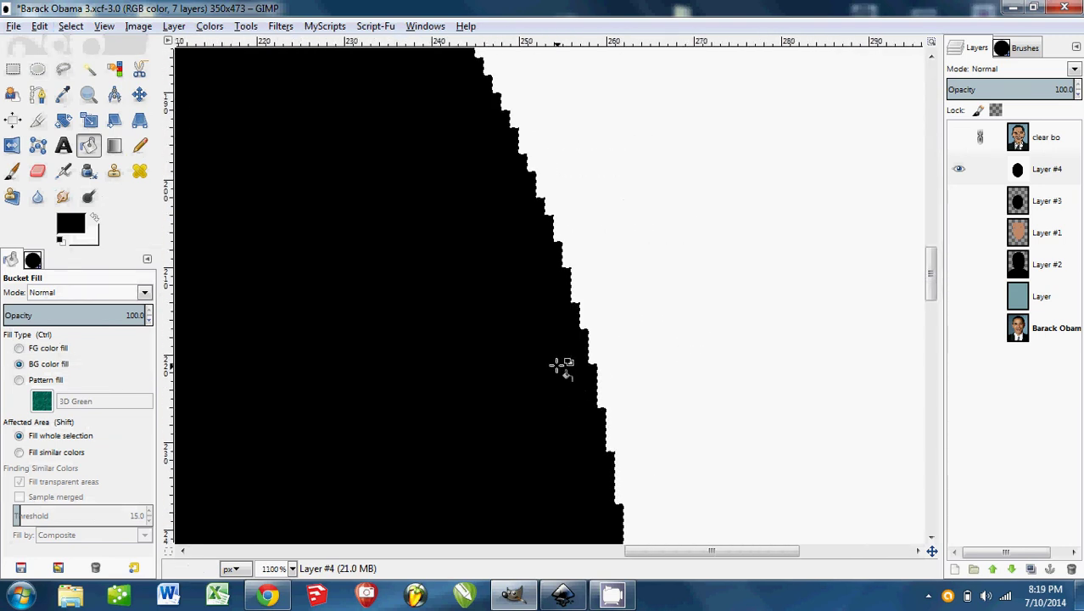
pyautogui.scroll(-6, 514, 377)
pyautogui.press('Delete')
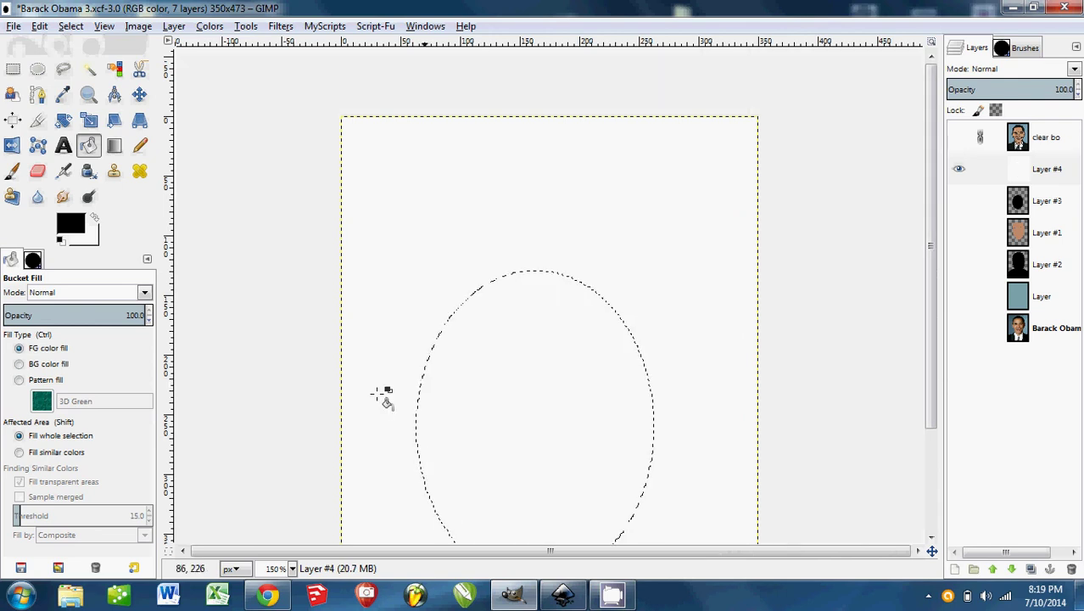
# Drop the oval selection and draw a closed six-anchor curved path with the Paths tool
pyautogui.hotkey('ctrl', 'shift', 'a')
pyautogui.click(38, 98)
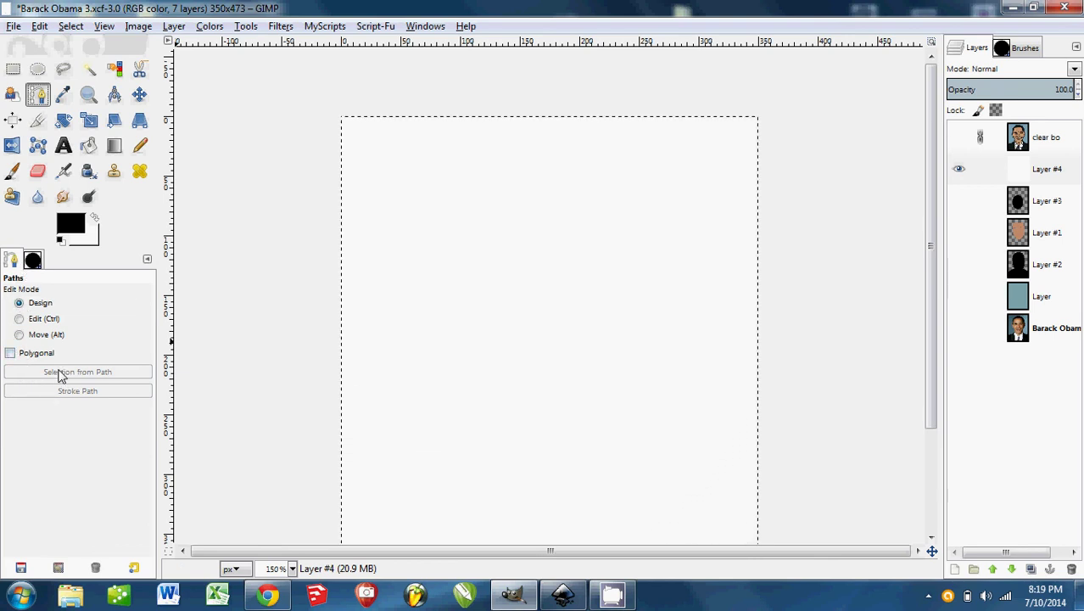
pyautogui.click(440, 184)
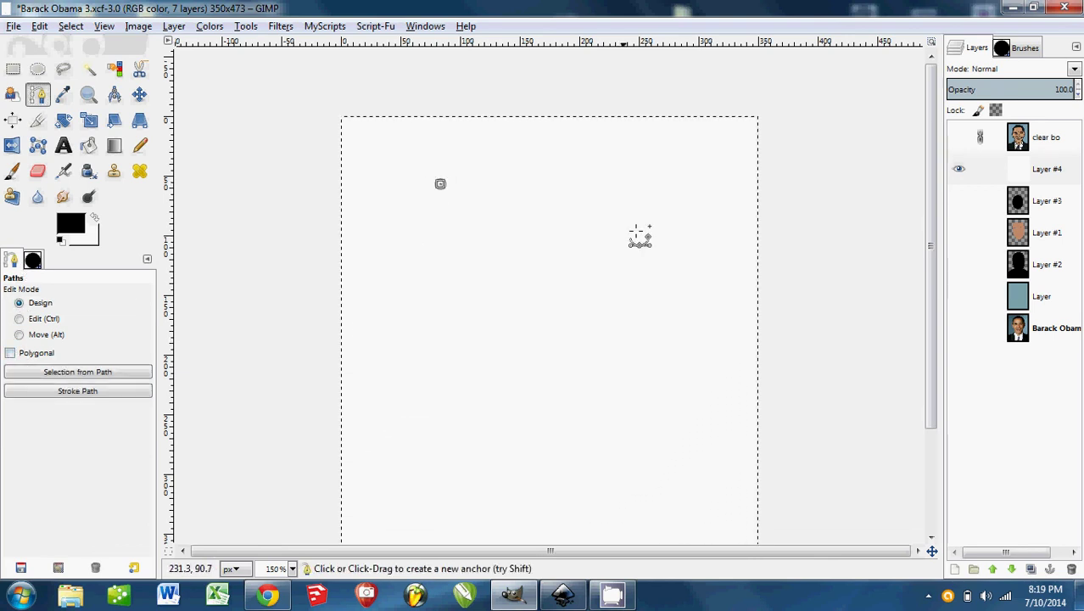
pyautogui.click(684, 221)
pyautogui.click(692, 375)
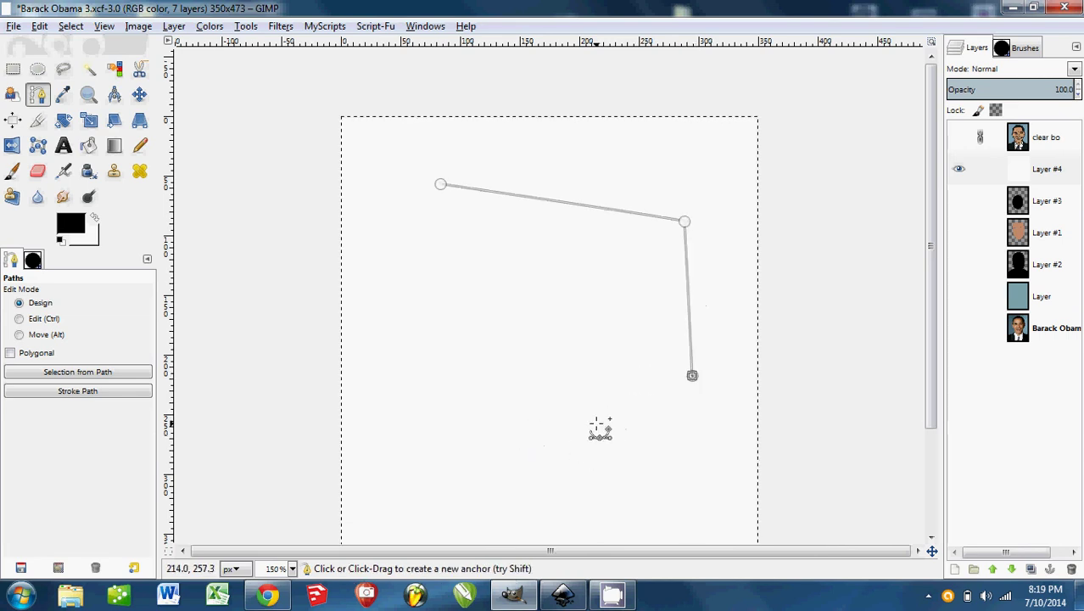
pyautogui.moveTo(615, 438); pyautogui.dragTo(465, 363)
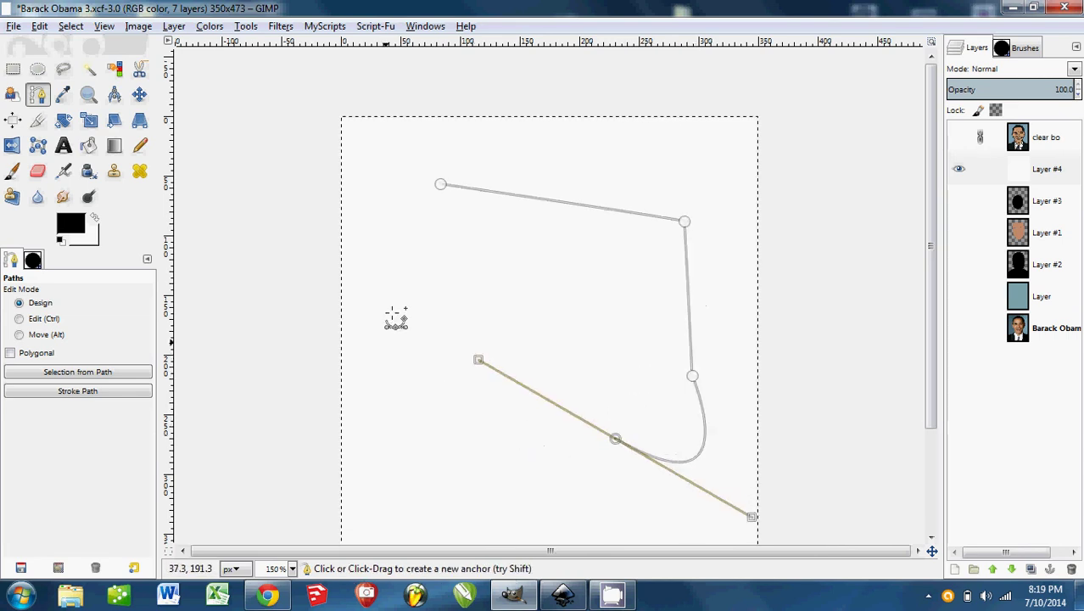
pyautogui.moveTo(385, 344); pyautogui.dragTo(460, 245)
pyautogui.moveTo(410, 214); pyautogui.dragTo(459, 238)
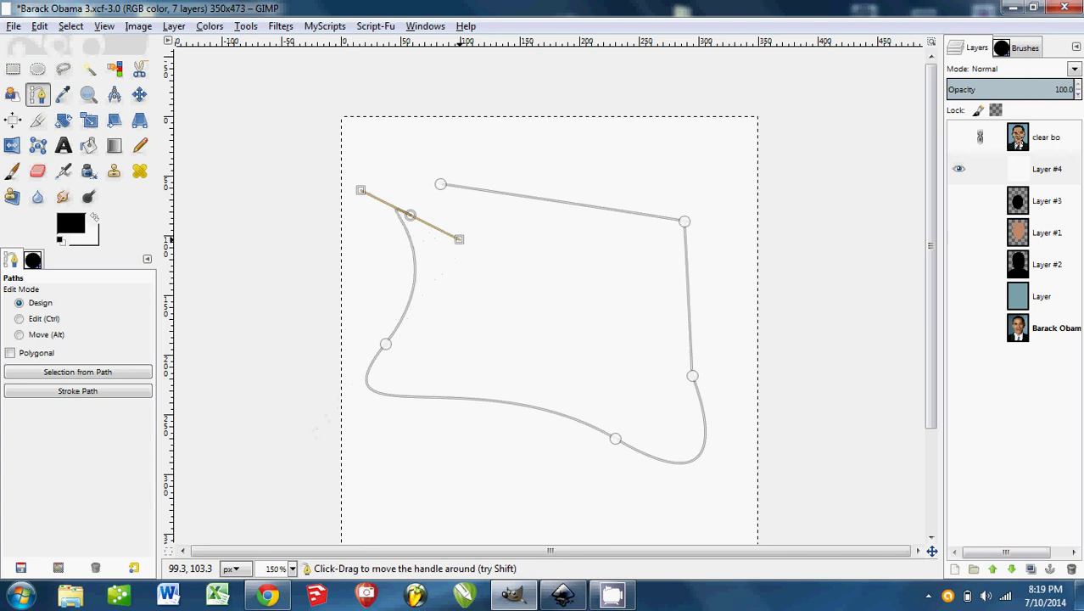
pyautogui.keyDown('ctrl'); pyautogui.click(440, 182); pyautogui.keyUp('ctrl')
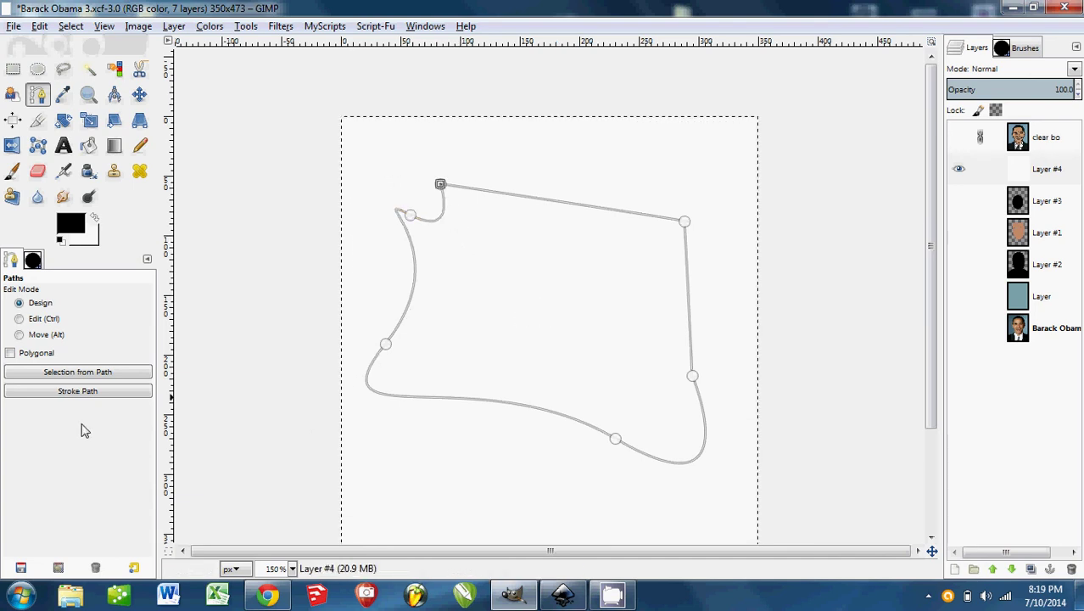
# Turn the path into a selection, test-fill it black, inspect it, then undo the fill
pyautogui.moveTo(605, 472); pyautogui.dragTo(542, 410)
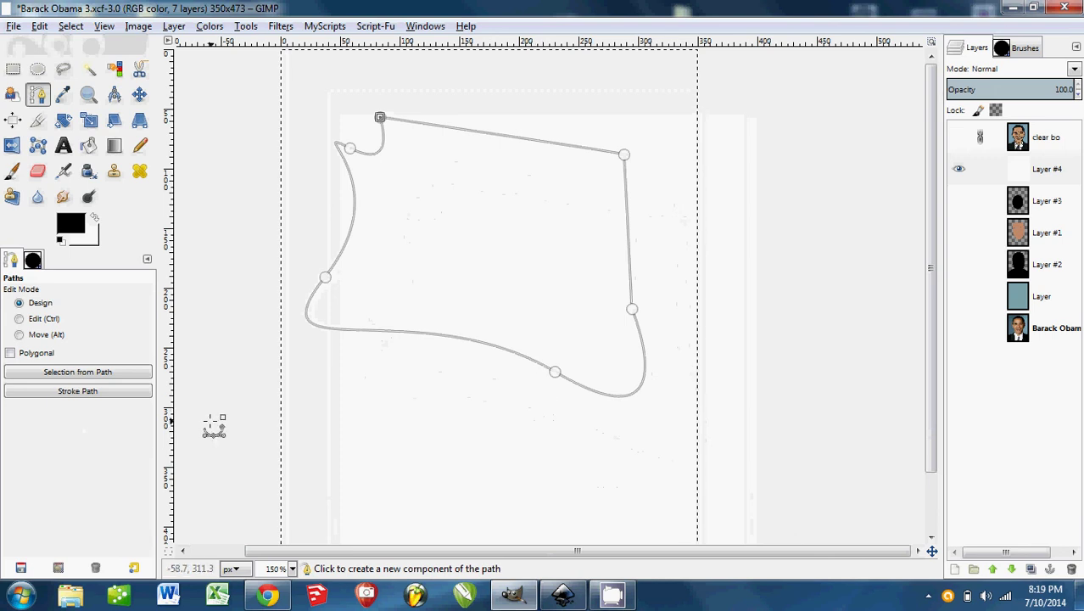
pyautogui.click(78, 373)
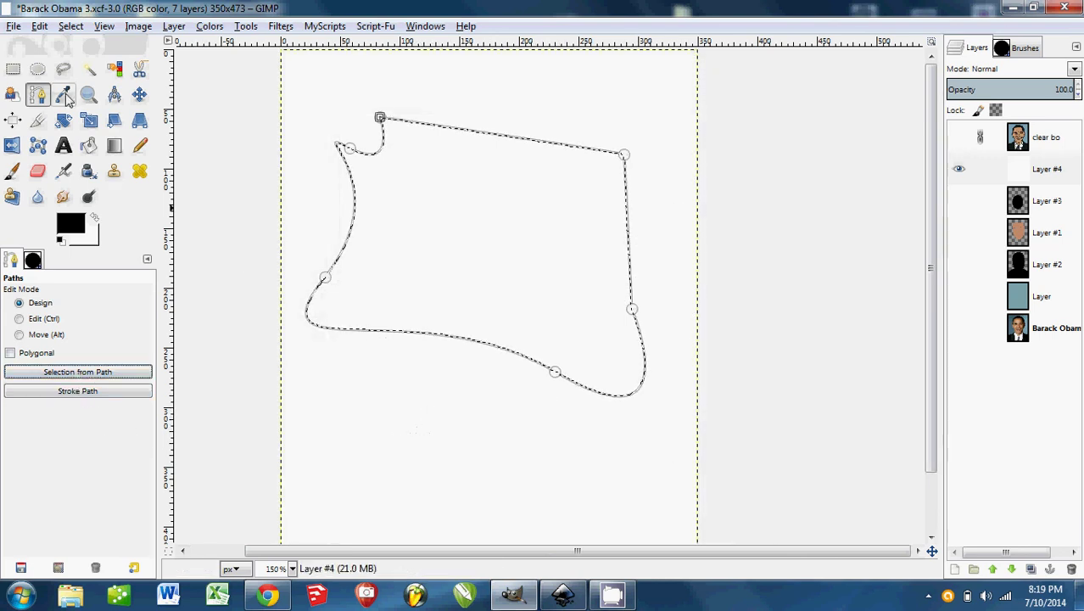
pyautogui.click(89, 145)
pyautogui.hscroll(5, 466, 373)
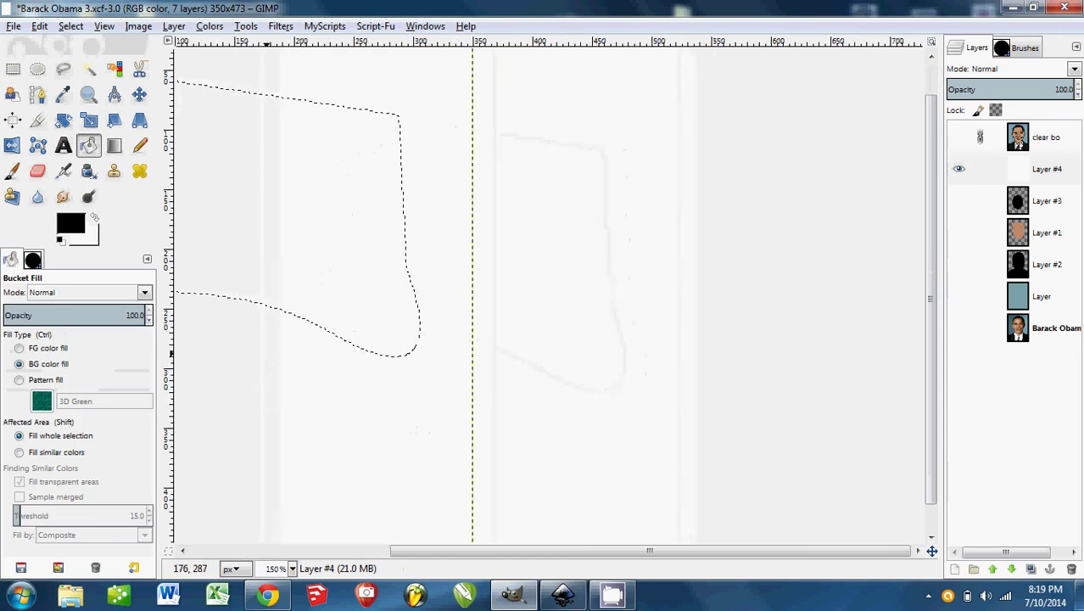
pyautogui.click(325, 284)
pyautogui.scroll(8, 419, 346)
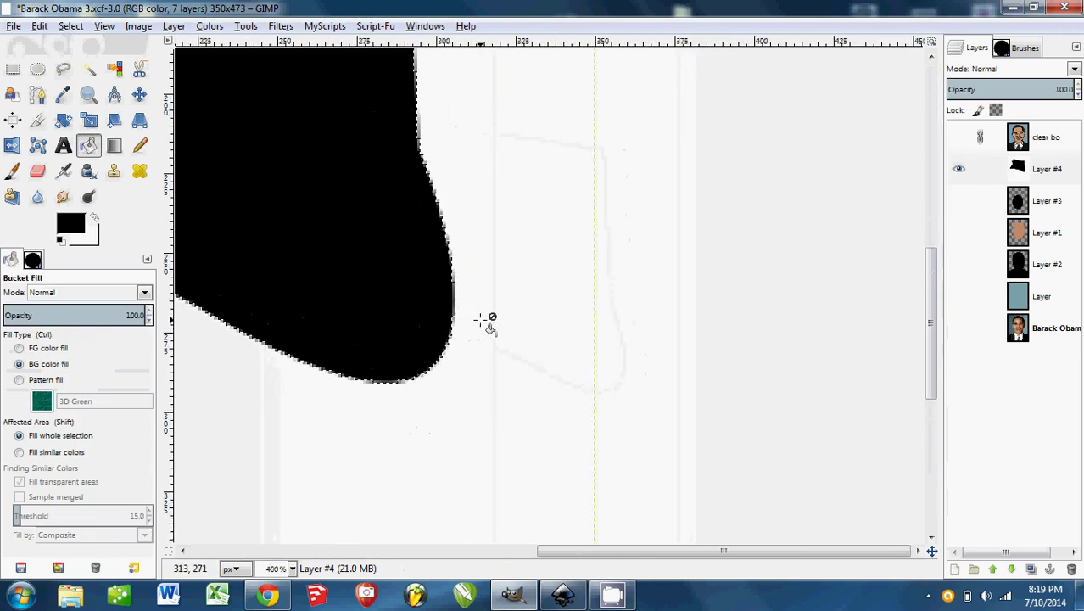
pyautogui.scroll(-6, 386, 280)
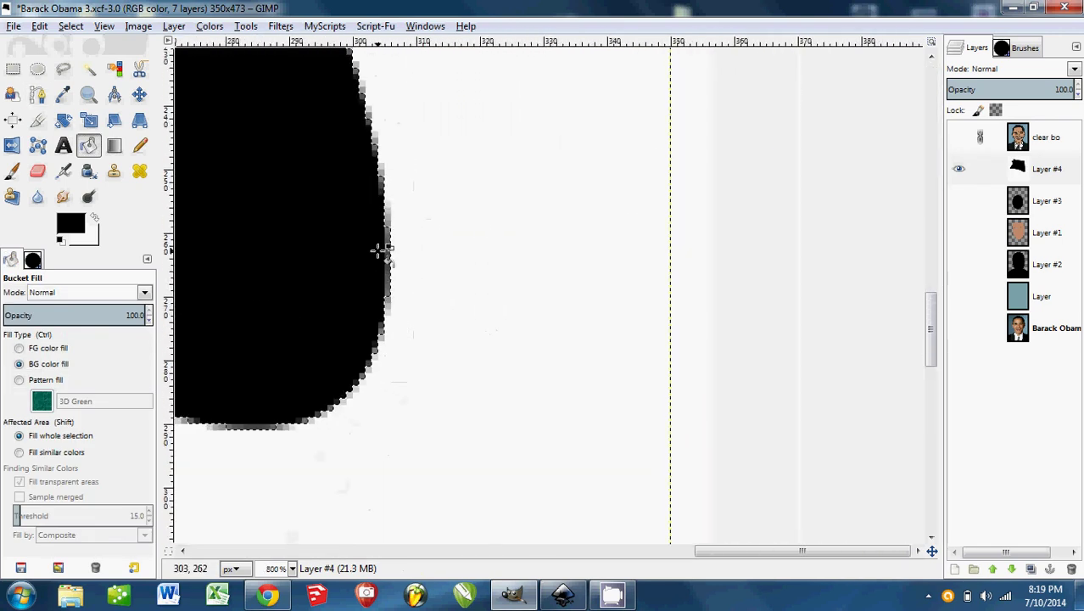
pyautogui.scroll(-3, 365, 273)
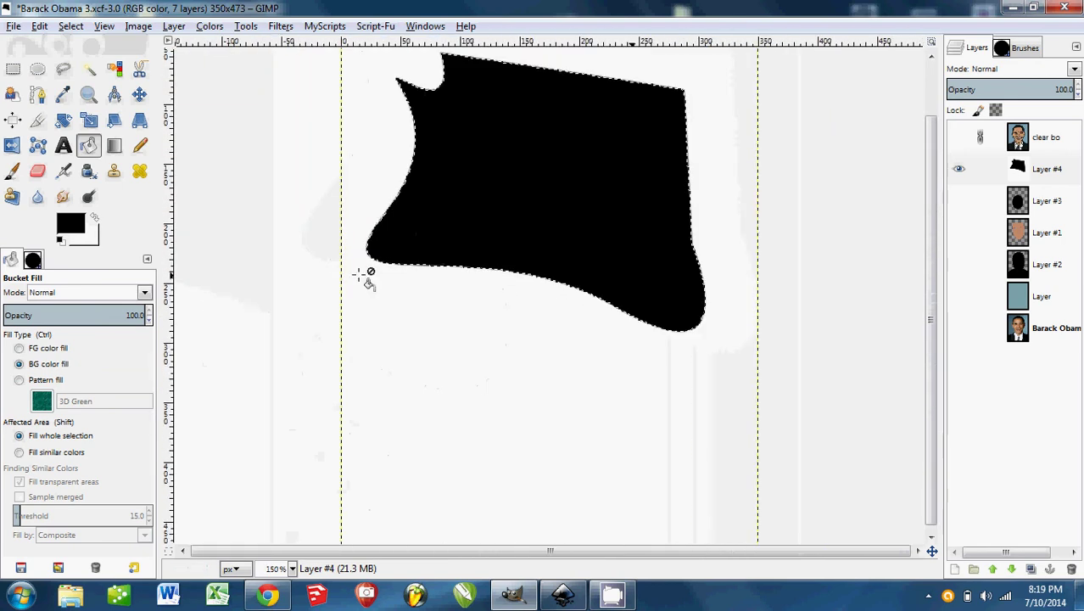
pyautogui.hotkey('ctrl', 'z')
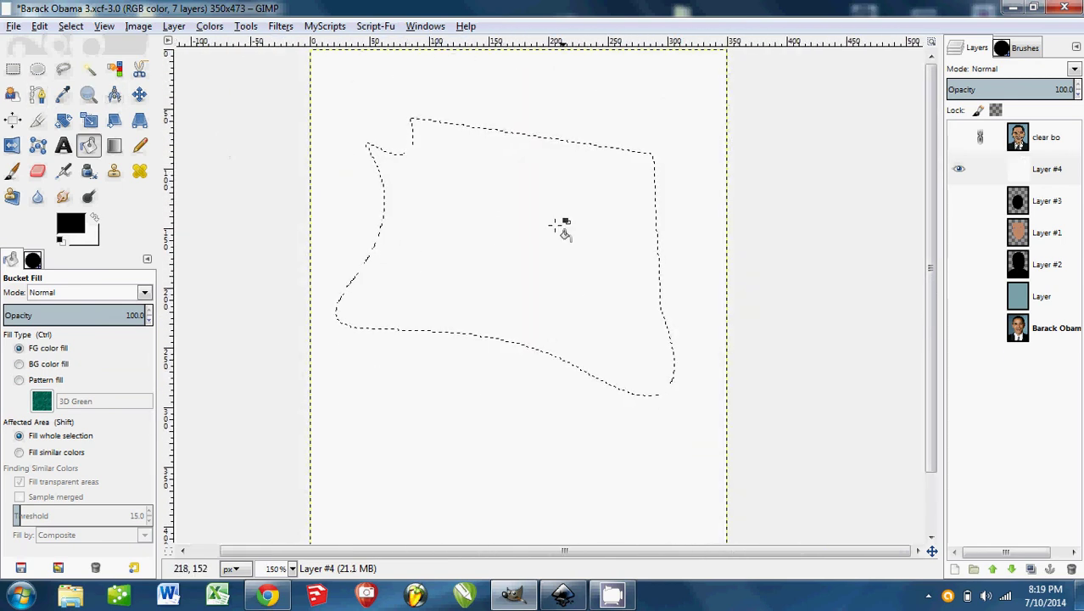
# Sharpen the curved selection, fill it black to inspect the jagged edge, then undo the fill and the selection
pyautogui.click(70, 26)
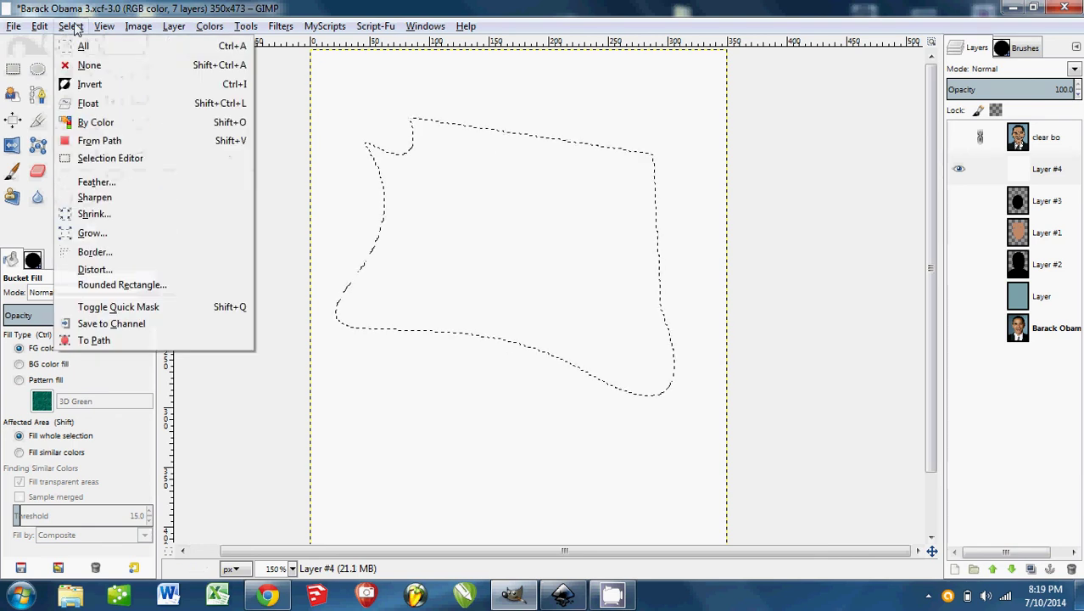
pyautogui.click(94, 197)
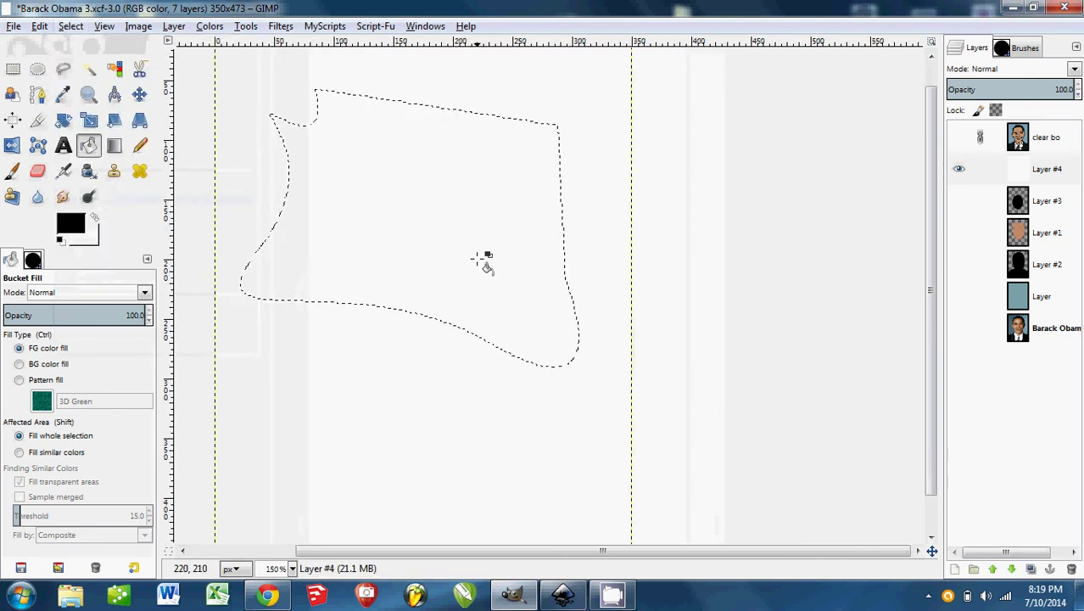
pyautogui.click(547, 322)
pyautogui.scroll(6, 568, 315)
pyautogui.scroll(3, 693, 337)
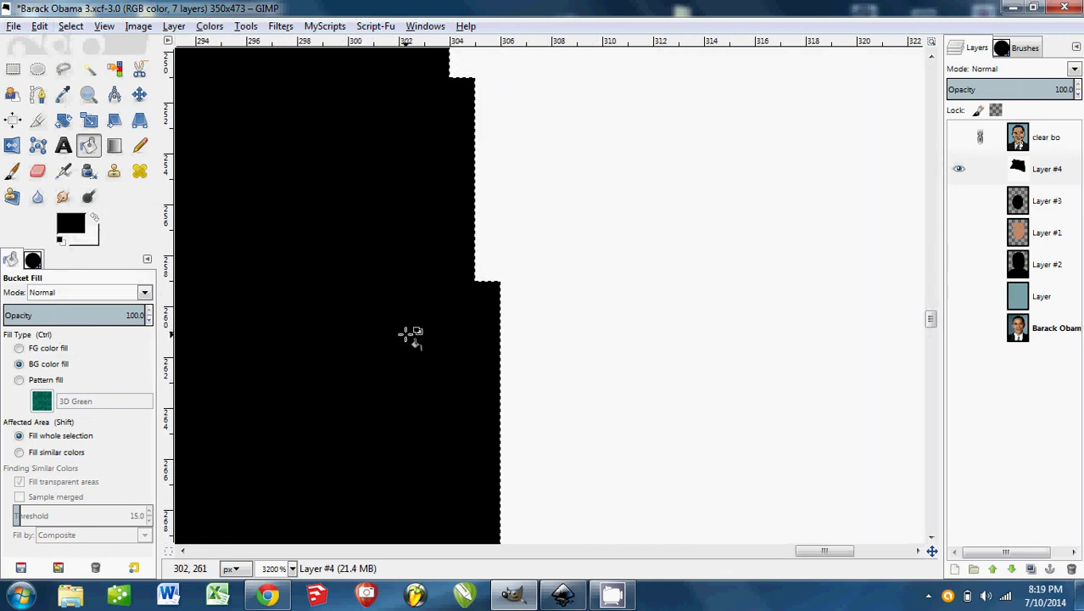
pyautogui.scroll(-8, 409, 335)
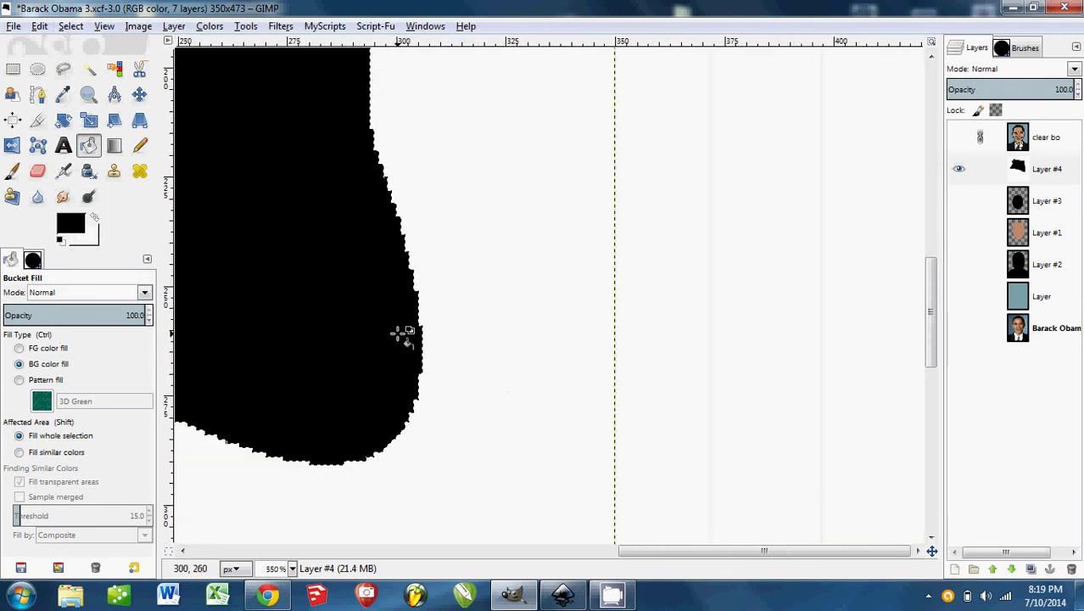
pyautogui.hotkey('ctrl', 'z')
pyautogui.scroll(-3, 472, 388)
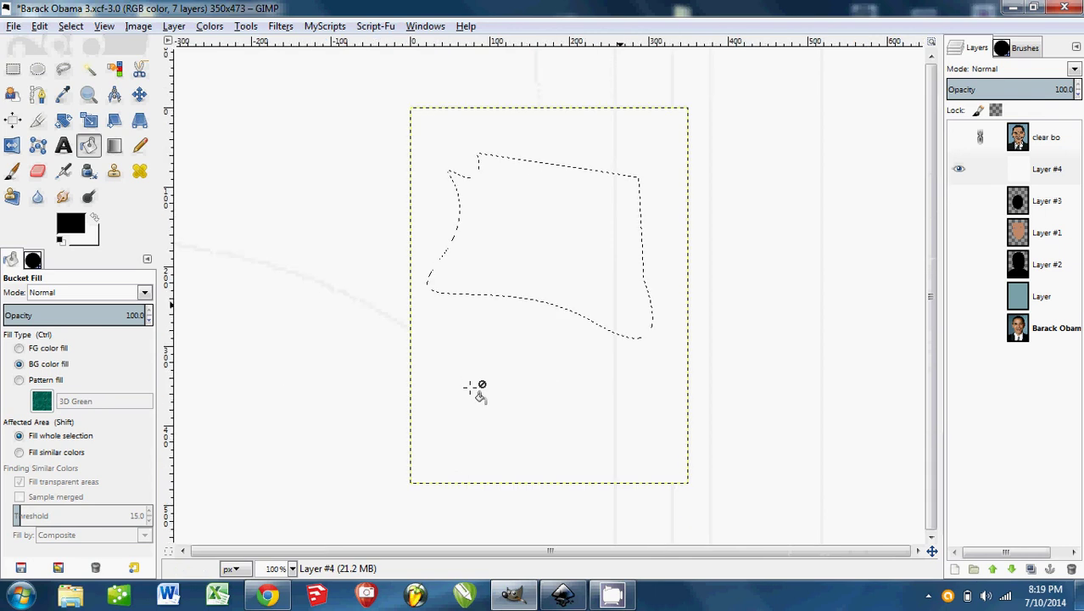
pyautogui.hotkey('ctrl', 'z')
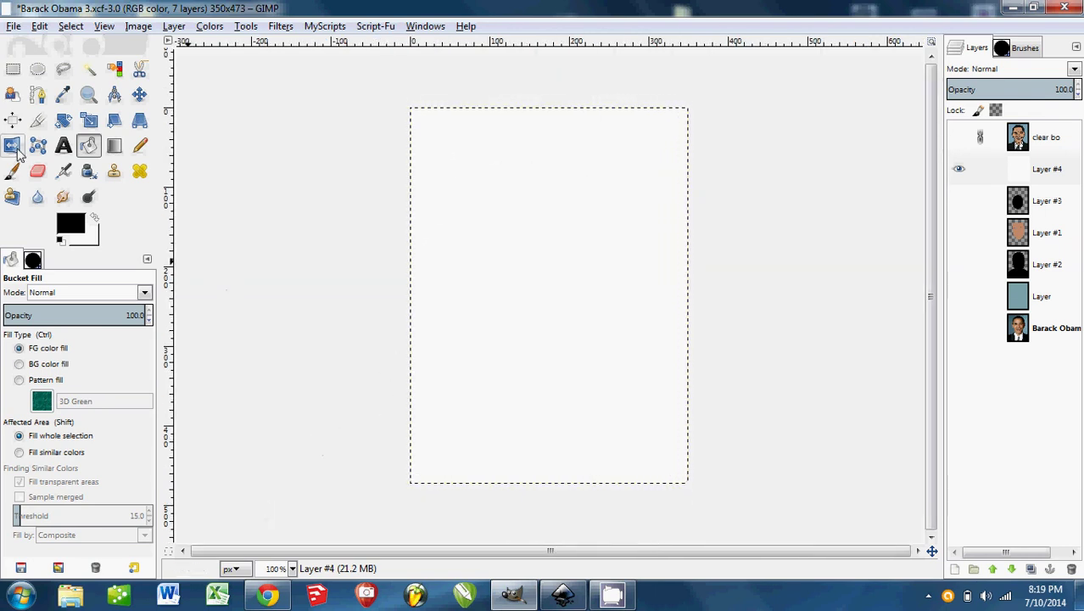
# Draw a centred oval selection feathered at radius 10 and fill it black
pyautogui.click(34, 71)
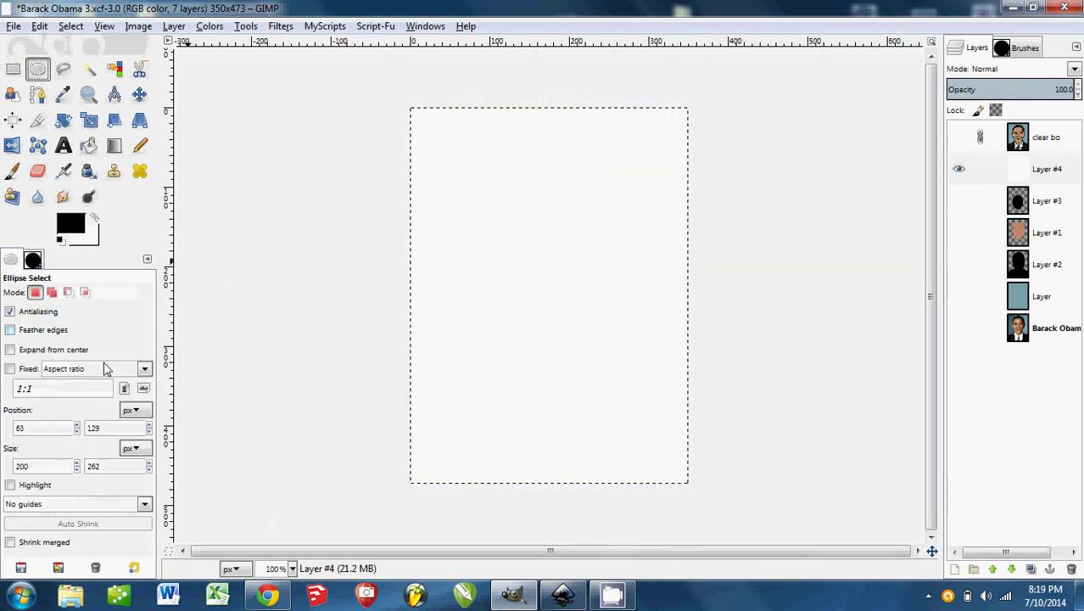
pyautogui.click(10, 333)
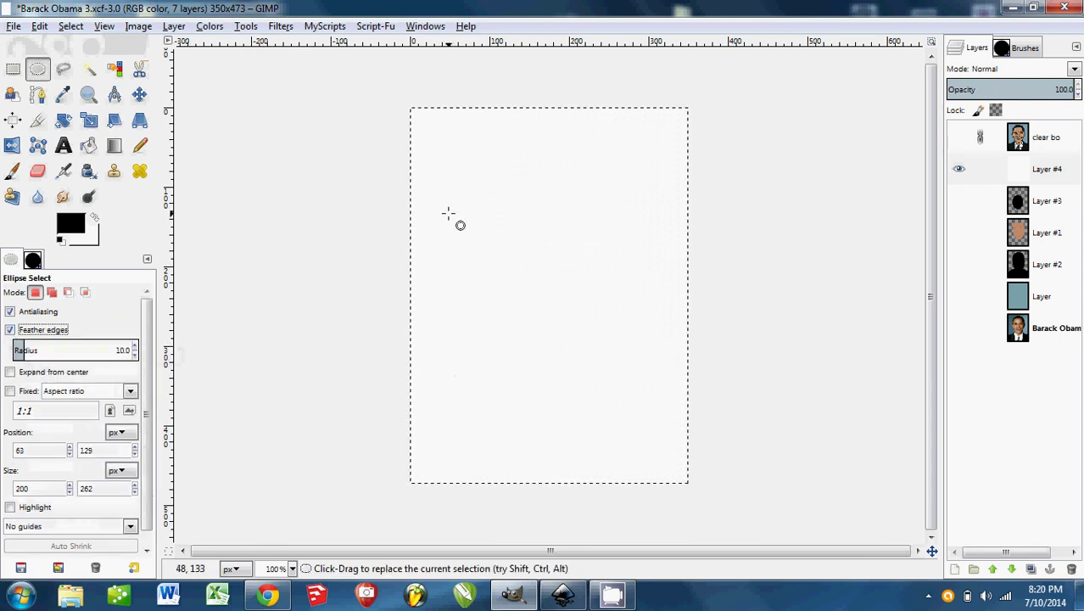
pyautogui.moveTo(447, 213); pyautogui.dragTo(651, 364)
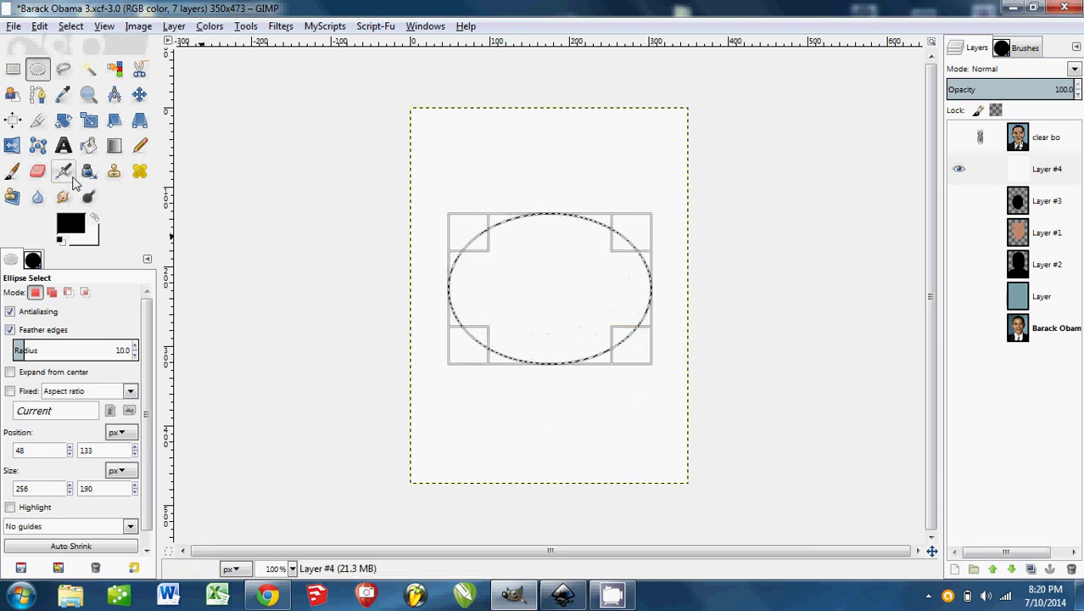
pyautogui.click(89, 146)
pyautogui.click(560, 352)
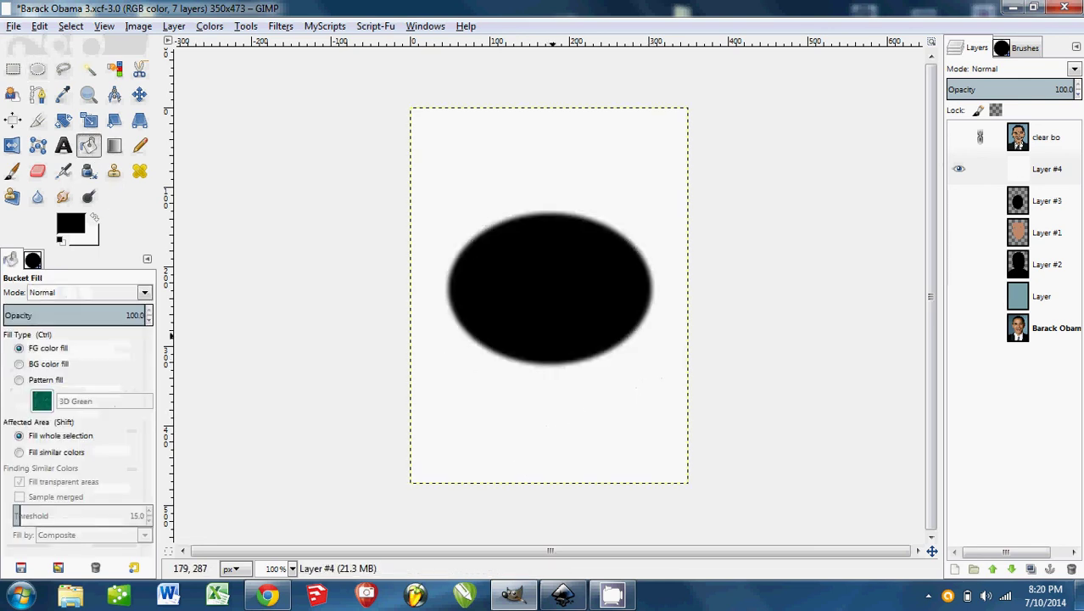
# Inspect the soft edge, then deselect and fill the ellipse area with the white background colour
pyautogui.scroll(6, 537, 291)
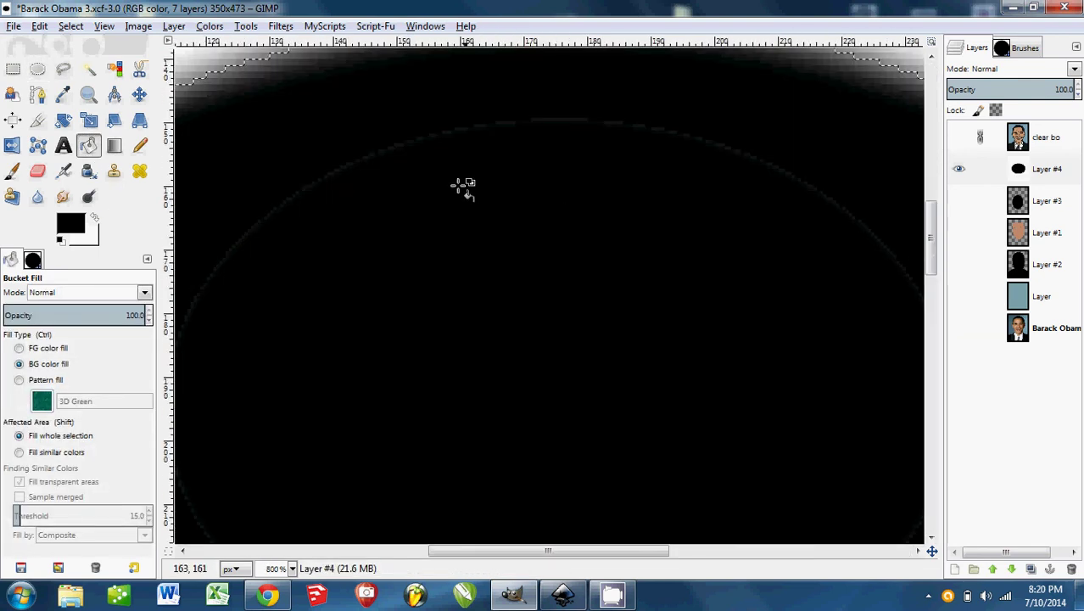
pyautogui.scroll(2, 481, 251)
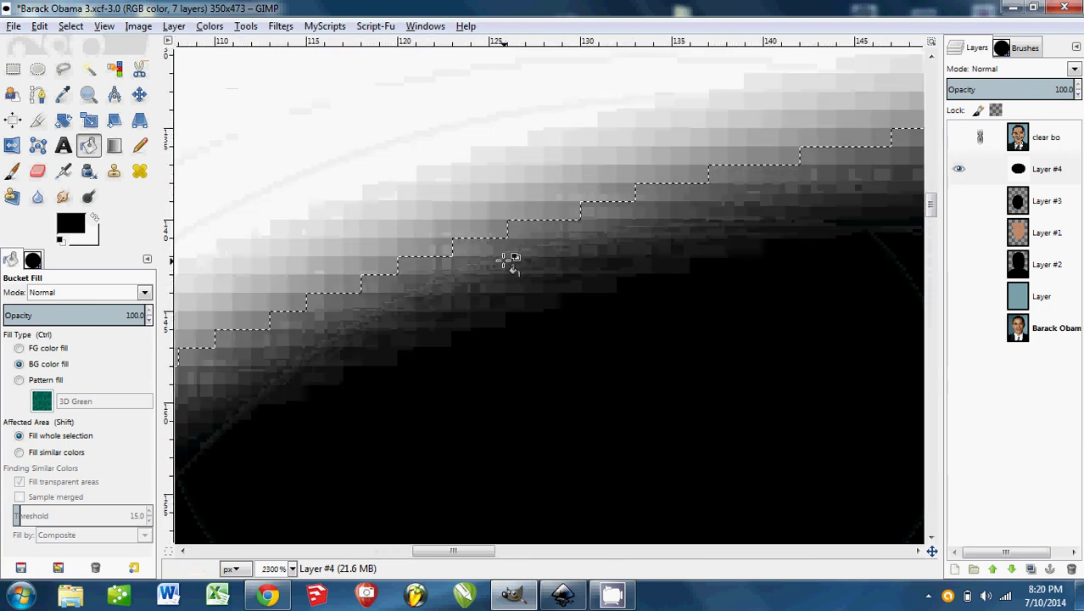
pyautogui.scroll(-7, 508, 261)
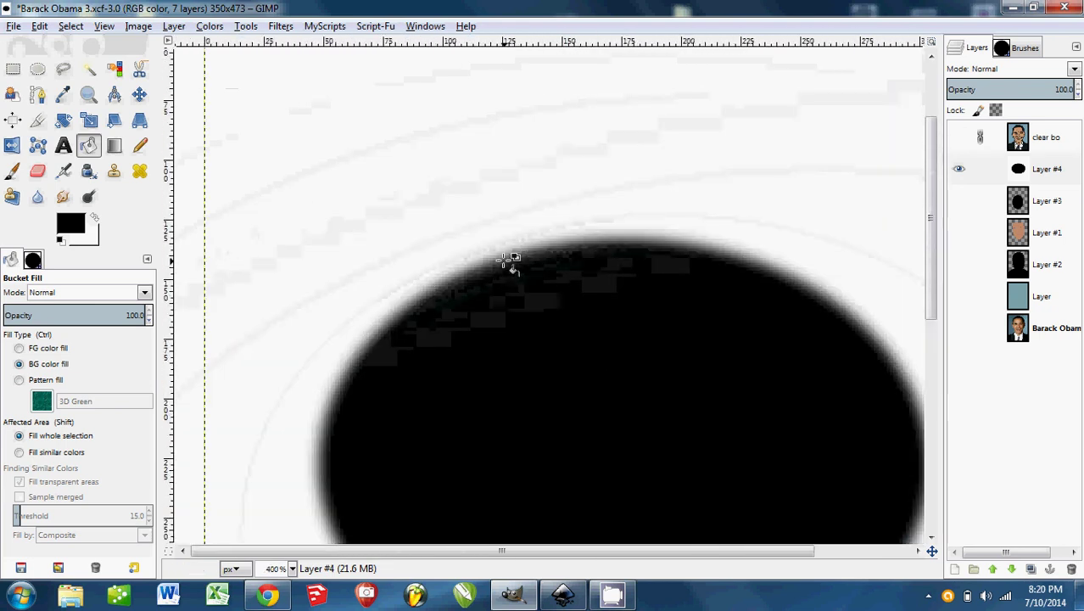
pyautogui.hotkey('shift', 'ctrl', 'a')
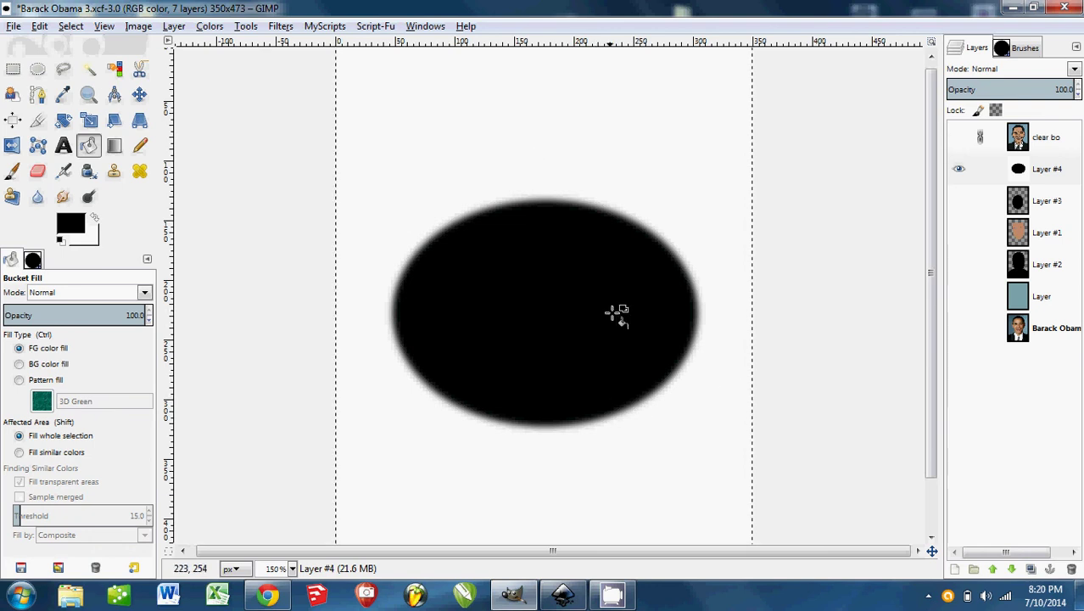
pyautogui.press('ctrl')
pyautogui.keyDown('ctrl'); pyautogui.click(639, 391); pyautogui.keyUp('ctrl')
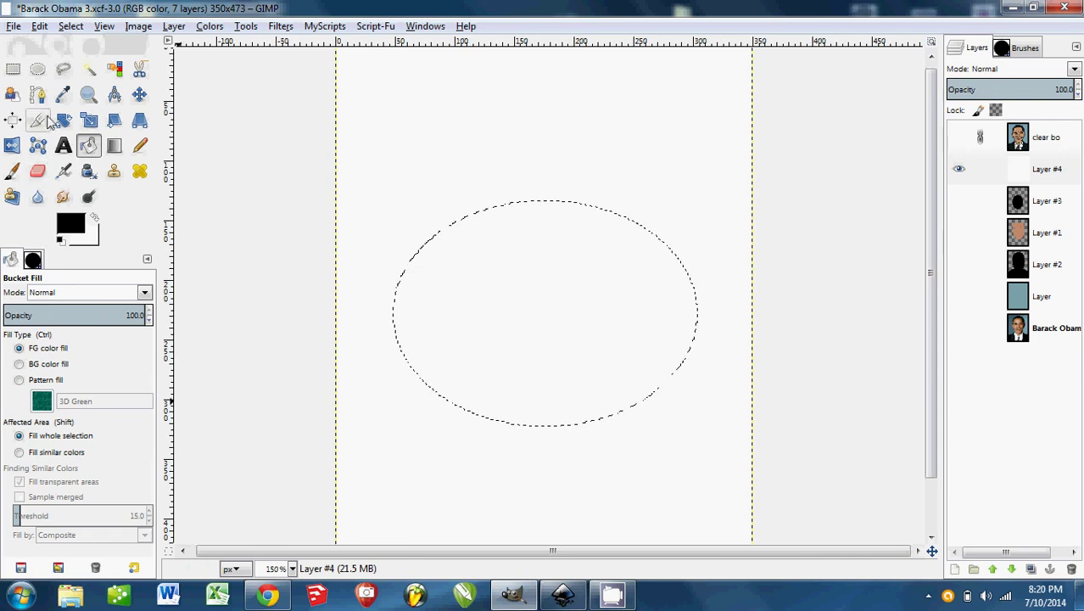
# Test-fill the existing ellipse selection black, then undo that stray fill
pyautogui.click(39, 69)
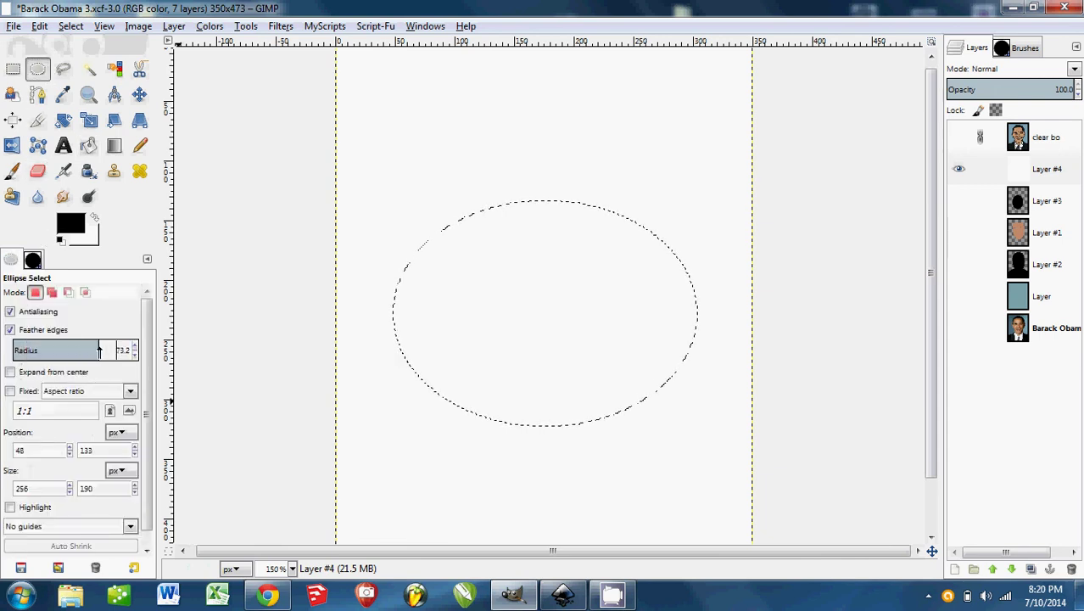
pyautogui.click(89, 146)
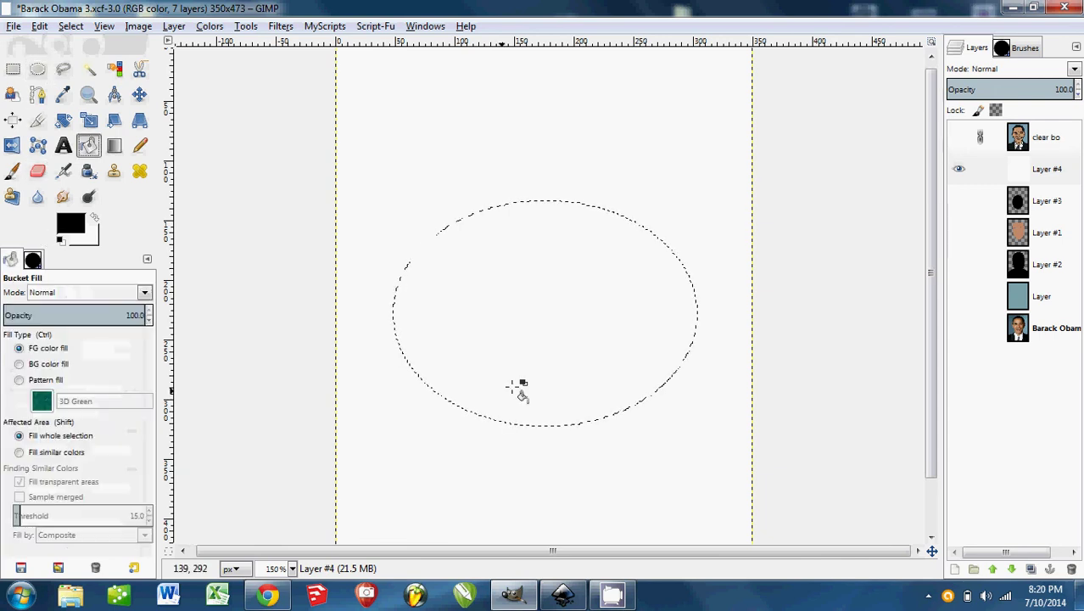
pyautogui.click(554, 390)
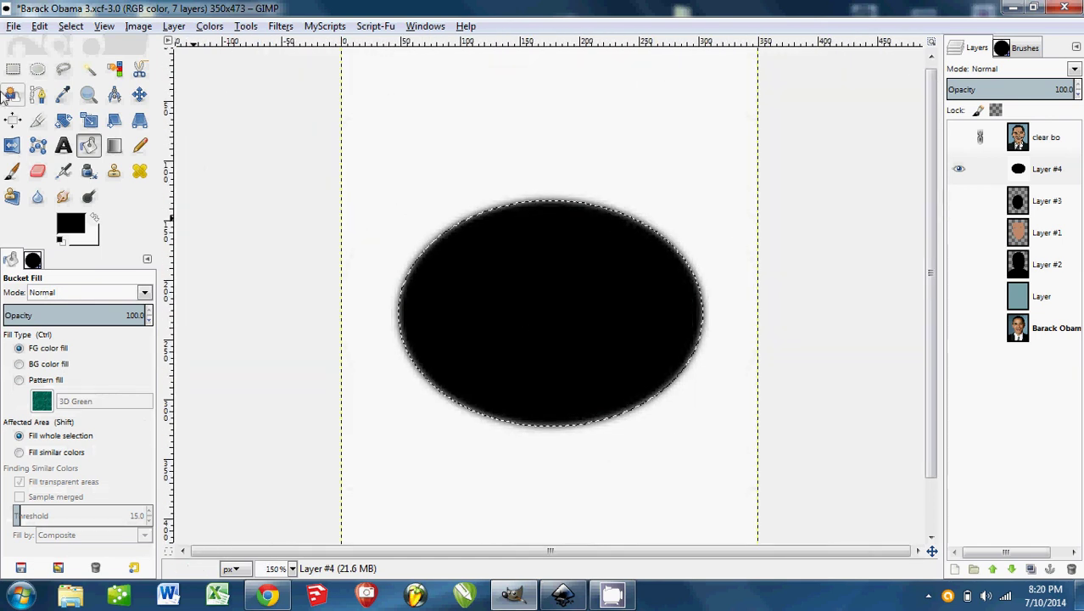
pyautogui.click(37, 68)
pyautogui.hotkey('ctrl', 'z')
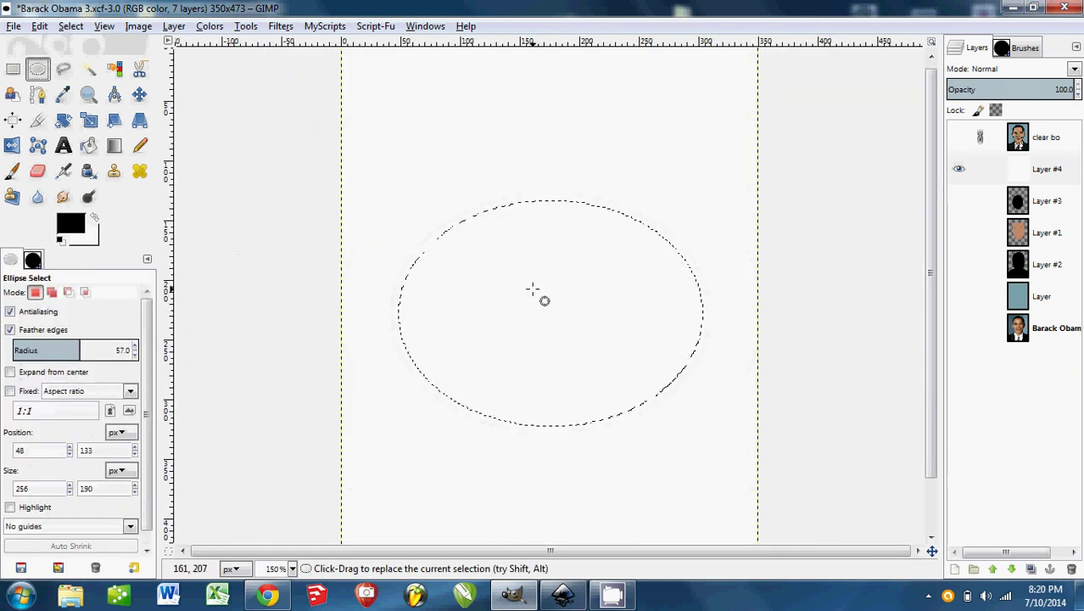
# Fill a smaller 214 × 177 px ellipse, feathered at radius 57, with soft black
pyautogui.moveTo(441, 195); pyautogui.dragTo(702, 410)
pyautogui.hotkey('shift', 'b')
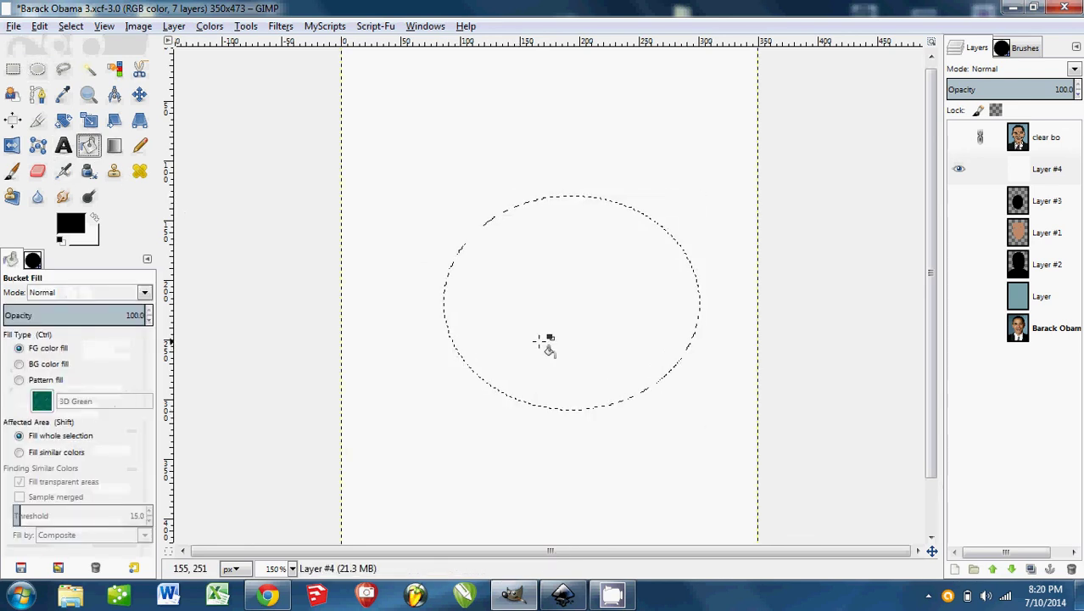
pyautogui.click(602, 303)
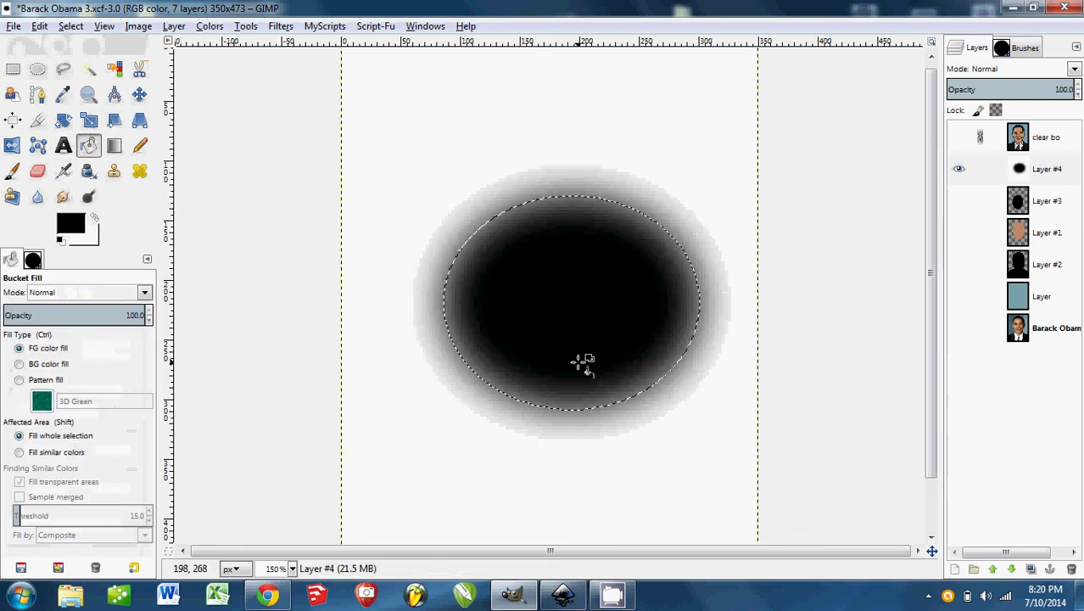
pyautogui.hotkey('ctrl', 'shift', 'a')
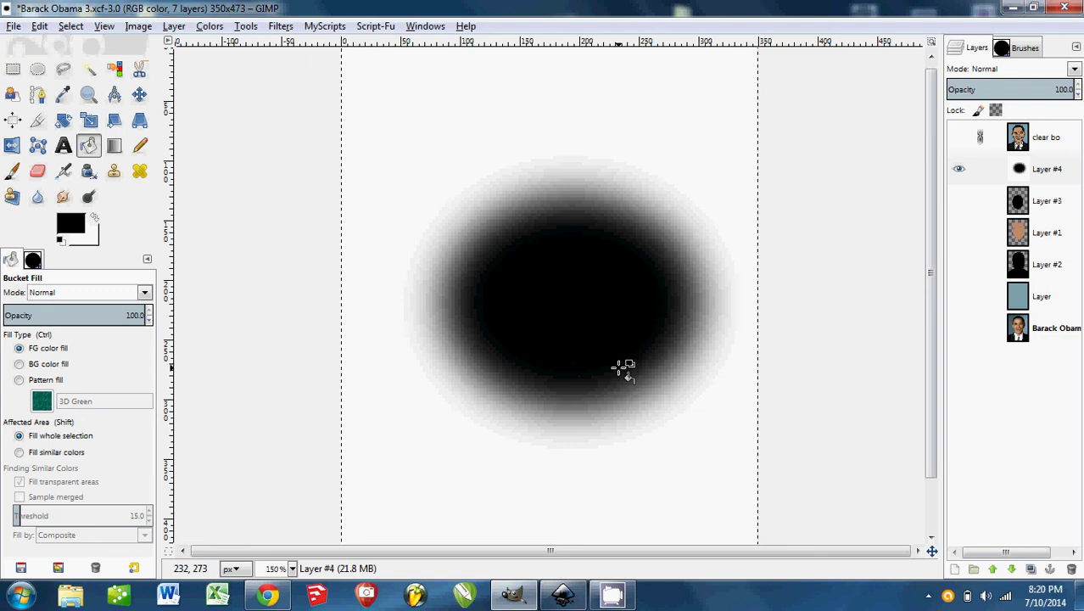
pyautogui.hotkey('ctrl', 'z')
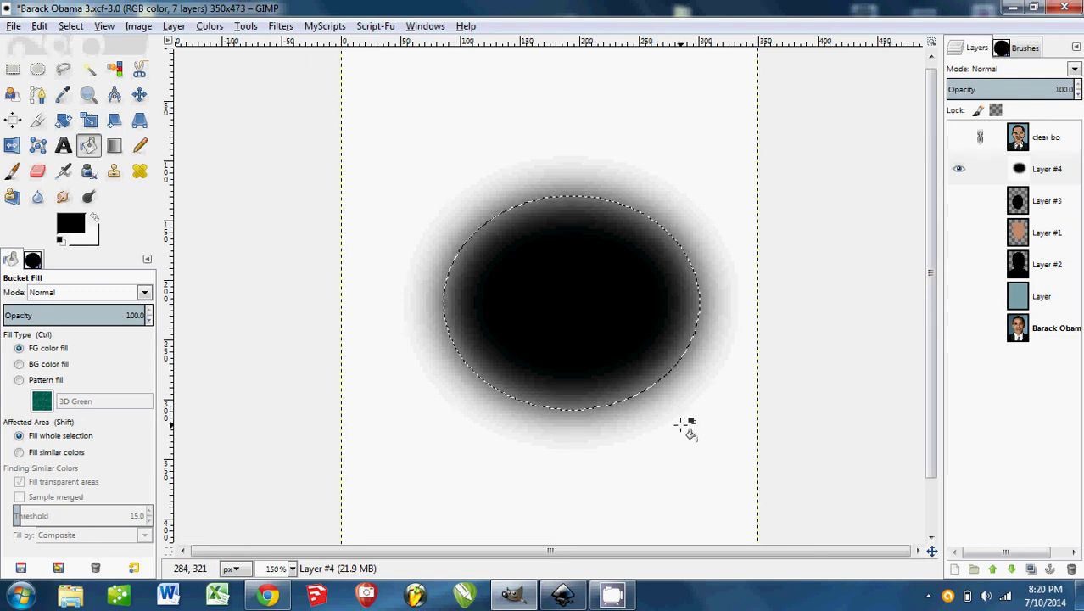
# Hide Layer #4, deselect, zoom out, and bring the blank Inkscape document forward
pyautogui.click(958, 169)
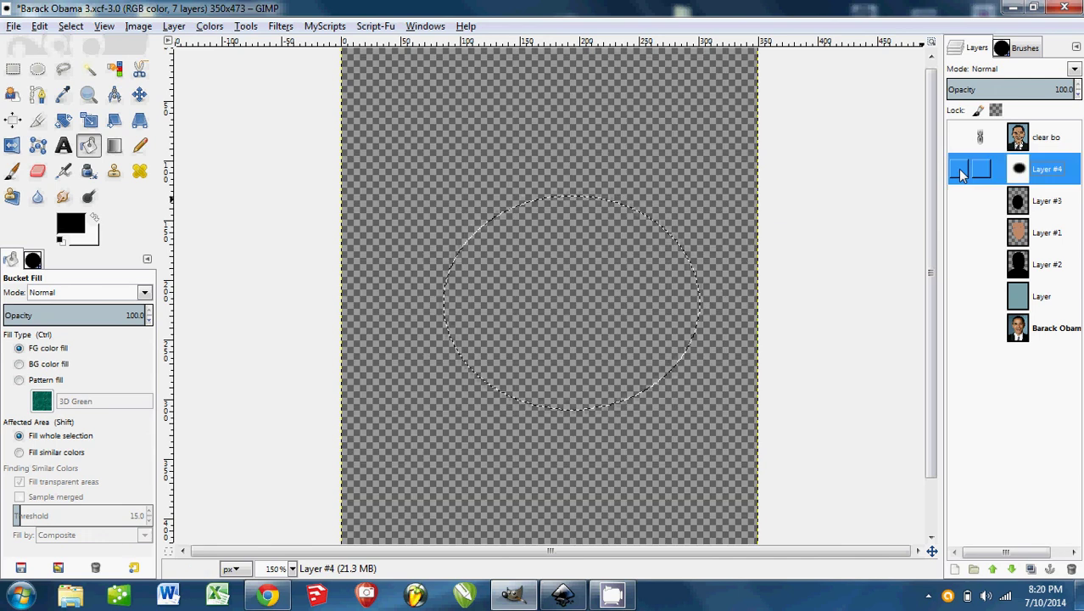
pyautogui.hotkey('ctrl', 'shift', 'a')
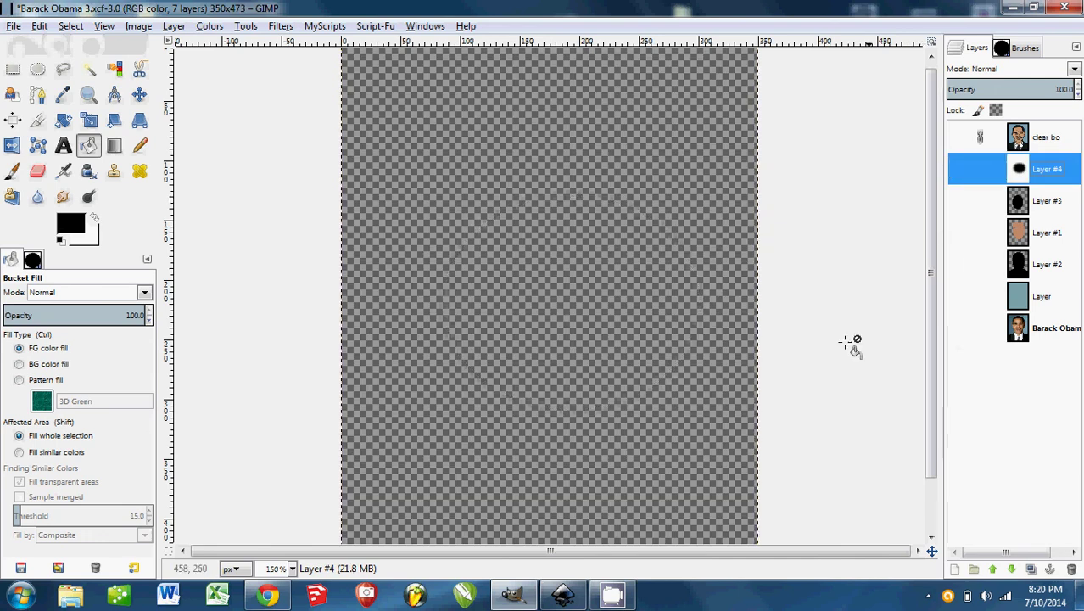
pyautogui.press('1')
pyautogui.press('-')
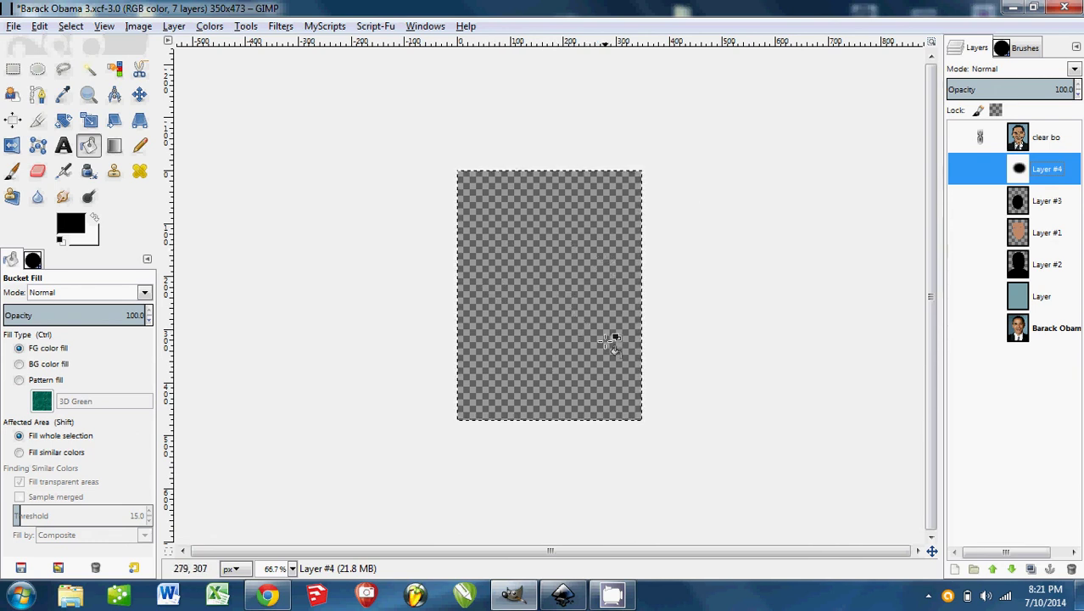
pyautogui.click(567, 599)
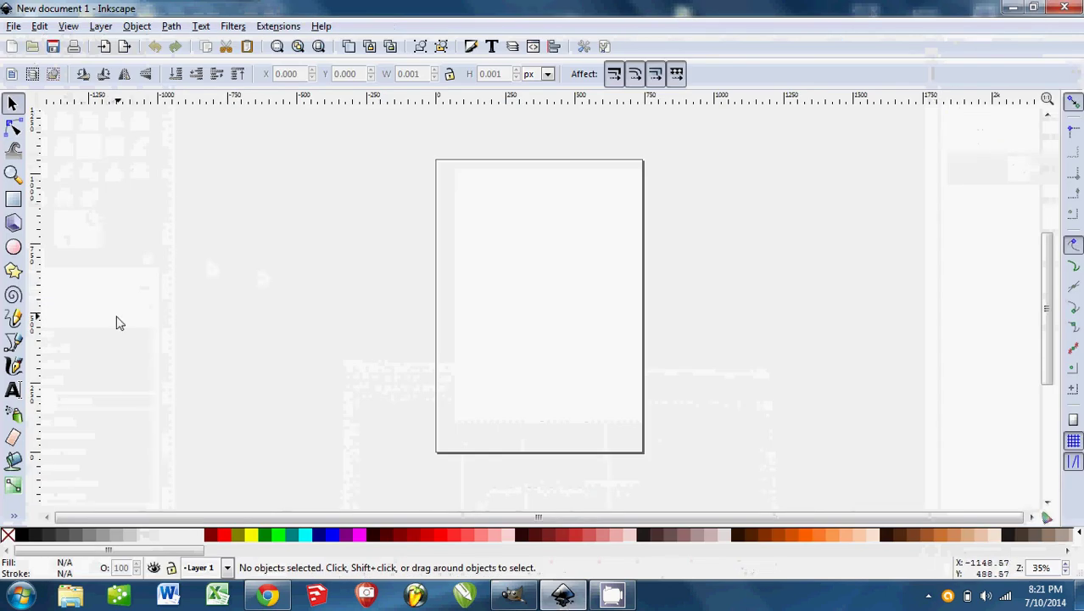
# Draw a rectangle in the page centre and set its stroke width to 54.8 px
pyautogui.click(14, 198)
pyautogui.moveTo(476, 231)
pyautogui.mouseDown()
pyautogui.moveTo(684, 399)
pyautogui.moveTo(686, 449)
pyautogui.moveTo(618, 431)
pyautogui.mouseUp()
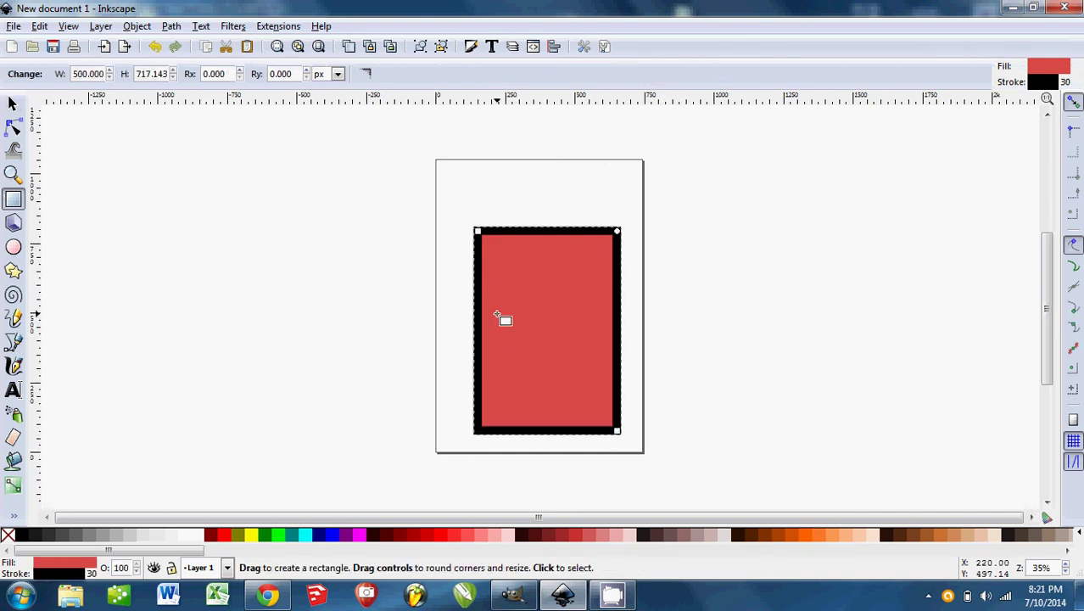
pyautogui.click(36, 570)
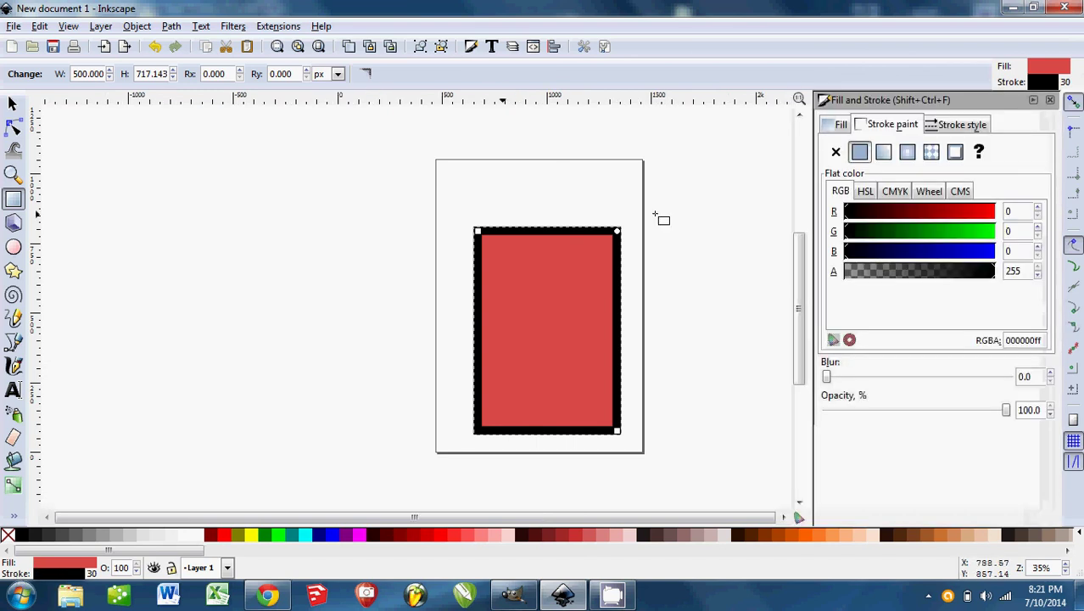
pyautogui.click(960, 129)
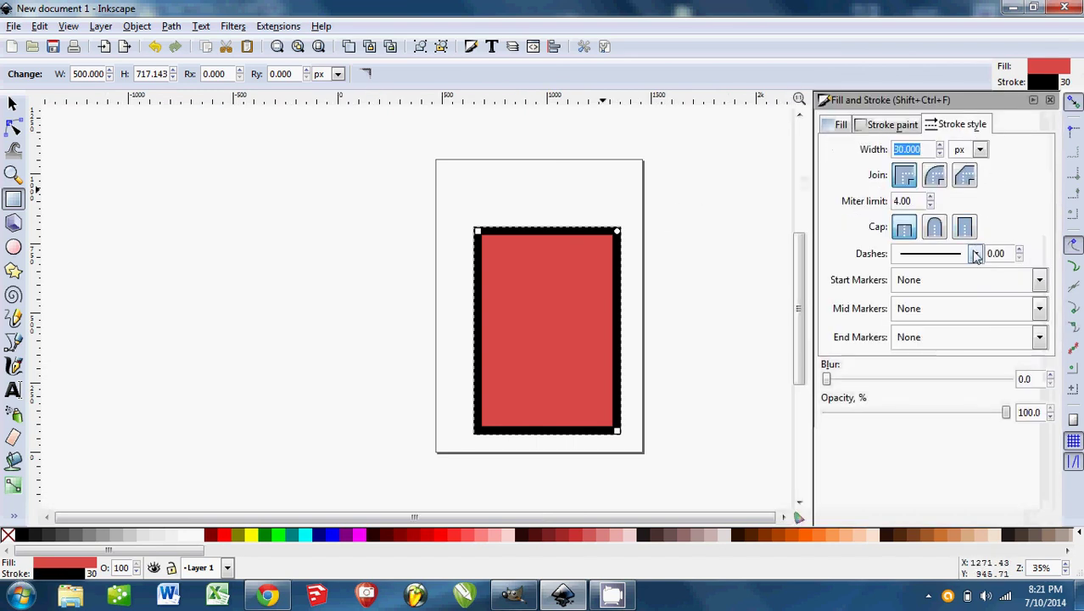
pyautogui.click(940, 152)
pyautogui.click(940, 153)
pyautogui.rightClick(940, 153)
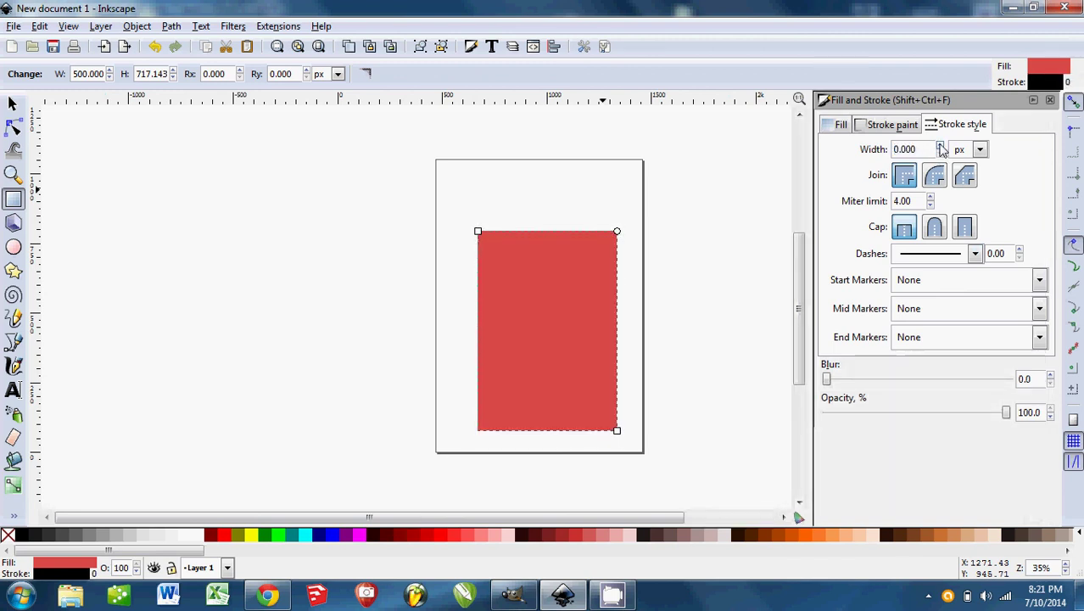
pyautogui.click(940, 146)
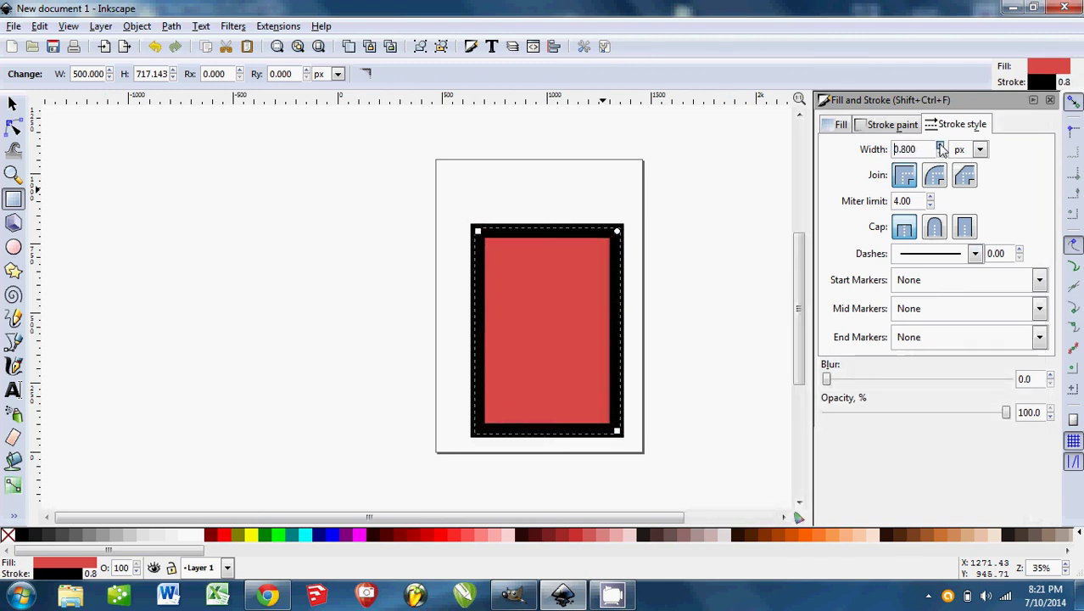
# Colour the rectangle with a navy fill and a purple stroke
pyautogui.click(278, 539)
pyautogui.keyDown('shift'); pyautogui.click(280, 543); pyautogui.keyUp('shift')
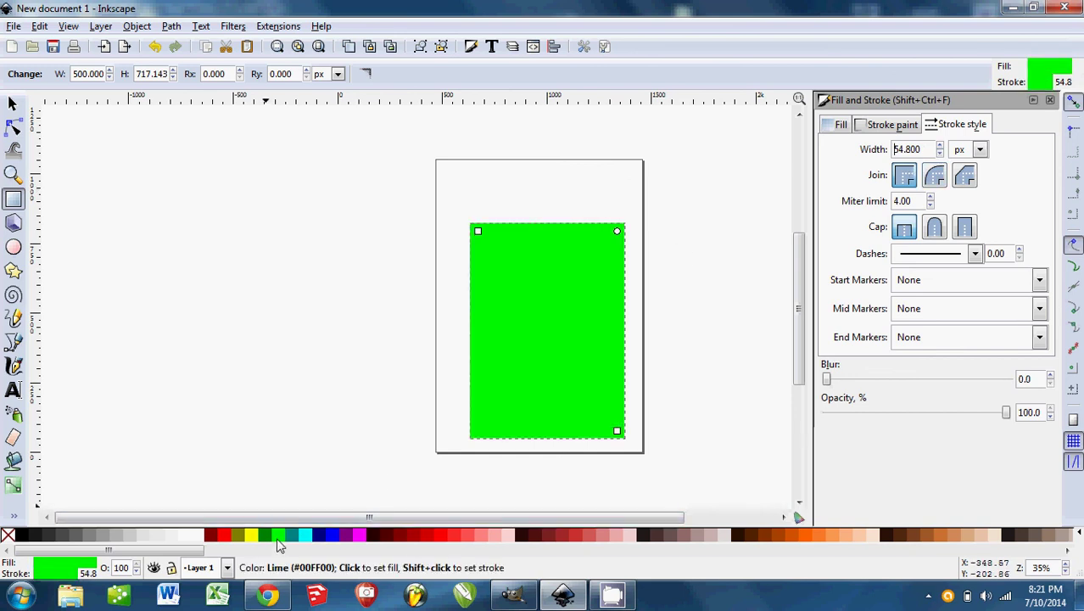
pyautogui.keyDown('shift'); pyautogui.click(229, 540); pyautogui.keyUp('shift')
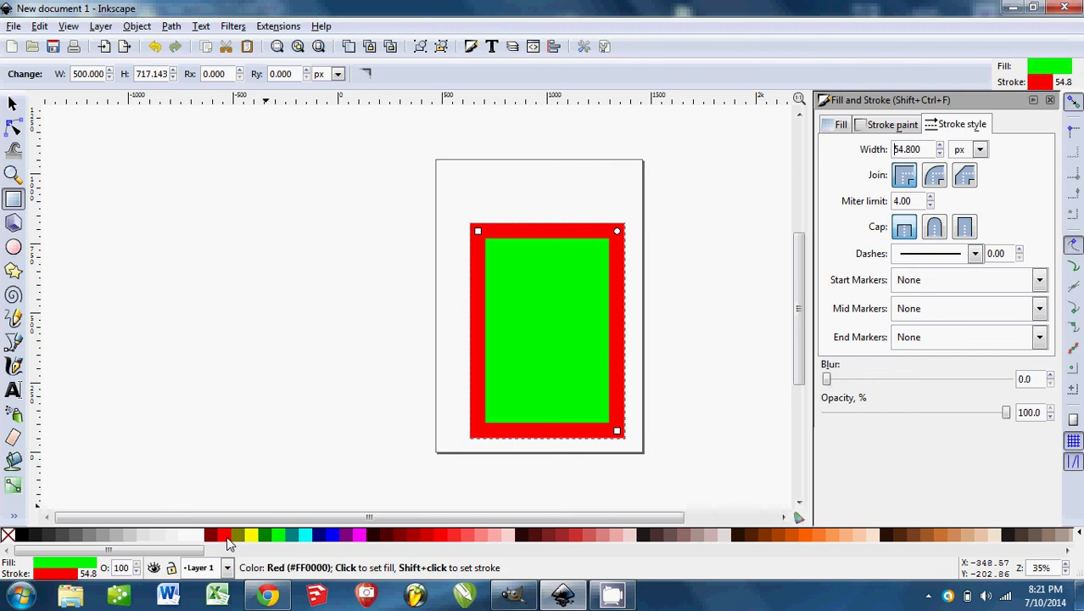
pyautogui.keyDown('shift'); pyautogui.click(359, 540); pyautogui.keyUp('shift')
pyautogui.keyDown('shift'); pyautogui.click(352, 543); pyautogui.keyUp('shift')
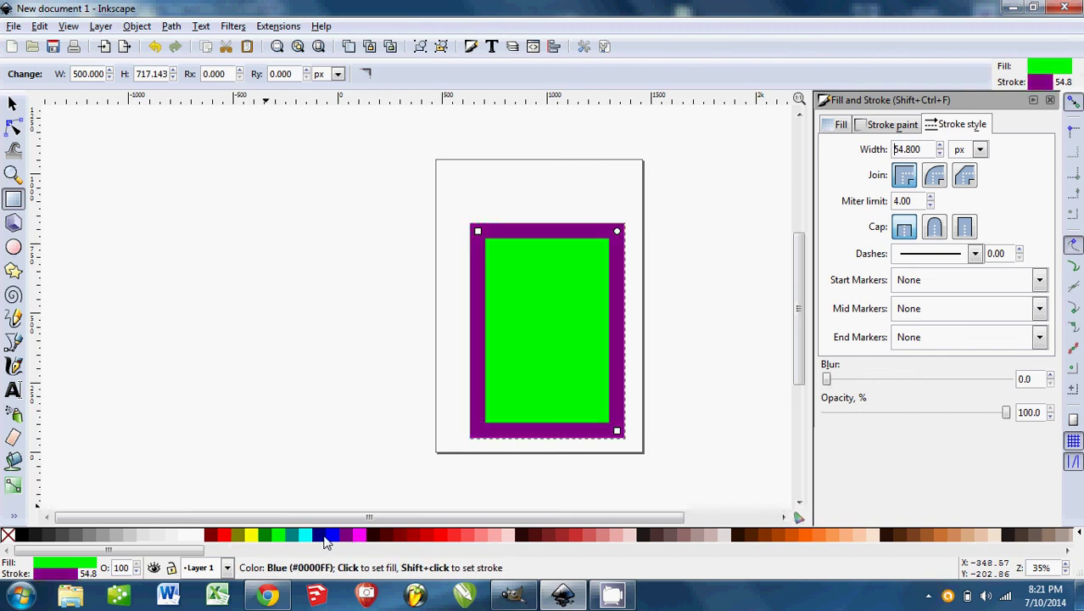
pyautogui.click(325, 541)
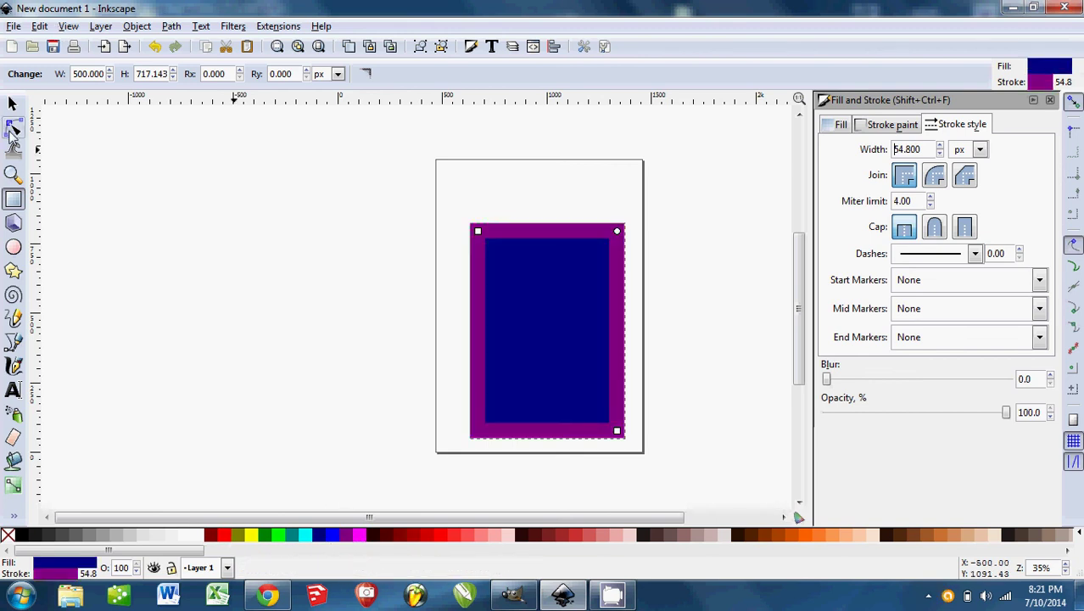
# Draw a closed round Bezier loop to the left of the page
pyautogui.click(14, 341)
pyautogui.moveTo(162, 286); pyautogui.dragTo(306, 282)
pyautogui.moveTo(358, 314); pyautogui.dragTo(327, 188)
pyautogui.moveTo(189, 202); pyautogui.dragTo(137, 211)
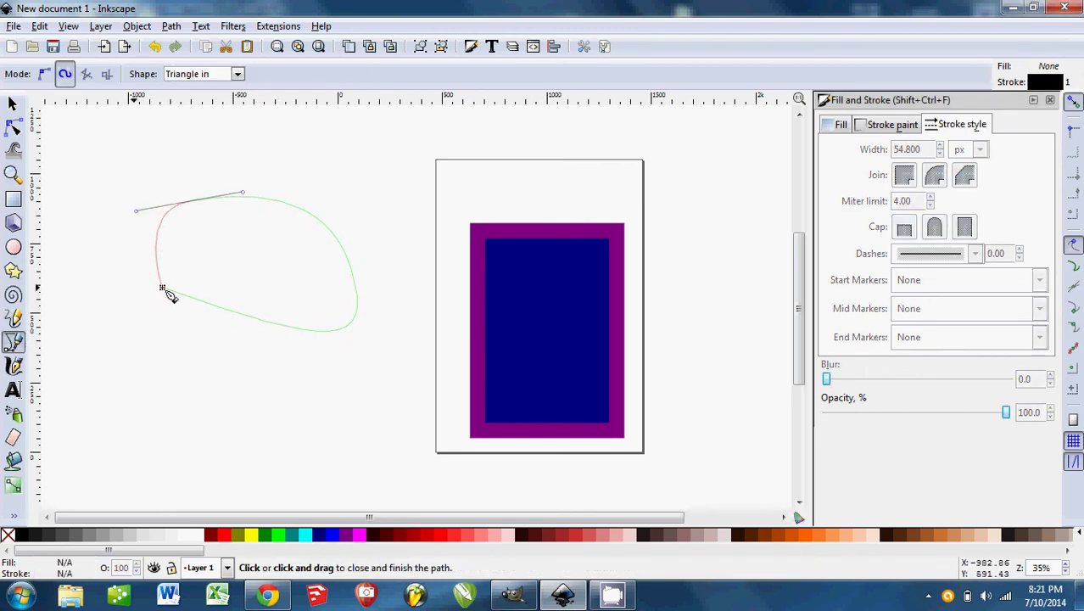
pyautogui.moveTo(162, 290); pyautogui.dragTo(213, 368)
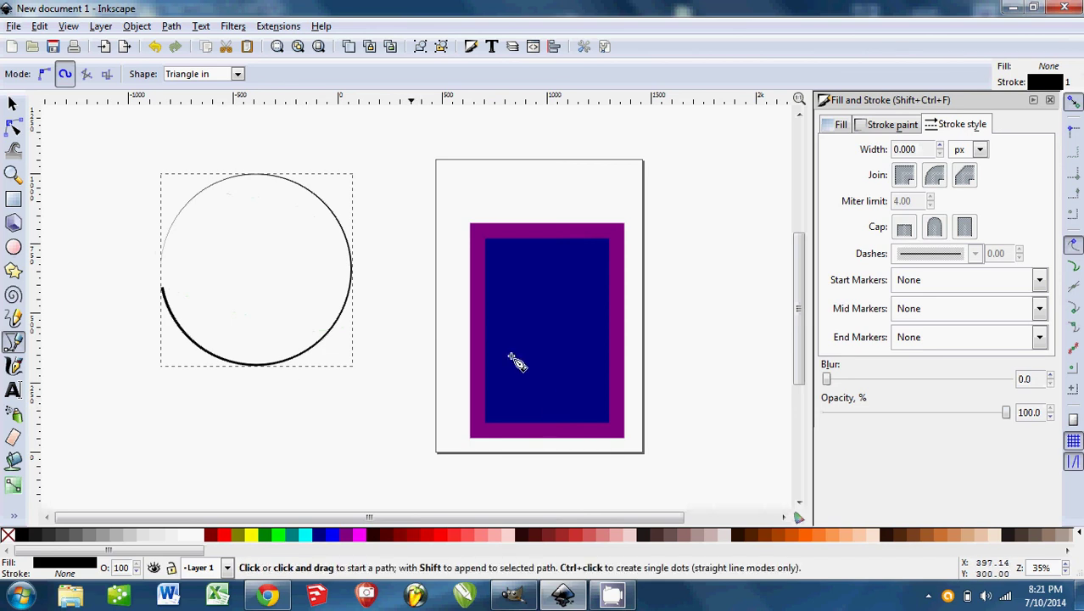
# Nudge the rectangle slightly up and left, then return to the GIMP portrait
pyautogui.press('s')
pyautogui.moveTo(543, 369)
pyautogui.mouseDown()
pyautogui.moveTo(533, 314)
pyautogui.moveTo(509, 315)
pyautogui.moveTo(540, 353)
pyautogui.mouseUp()
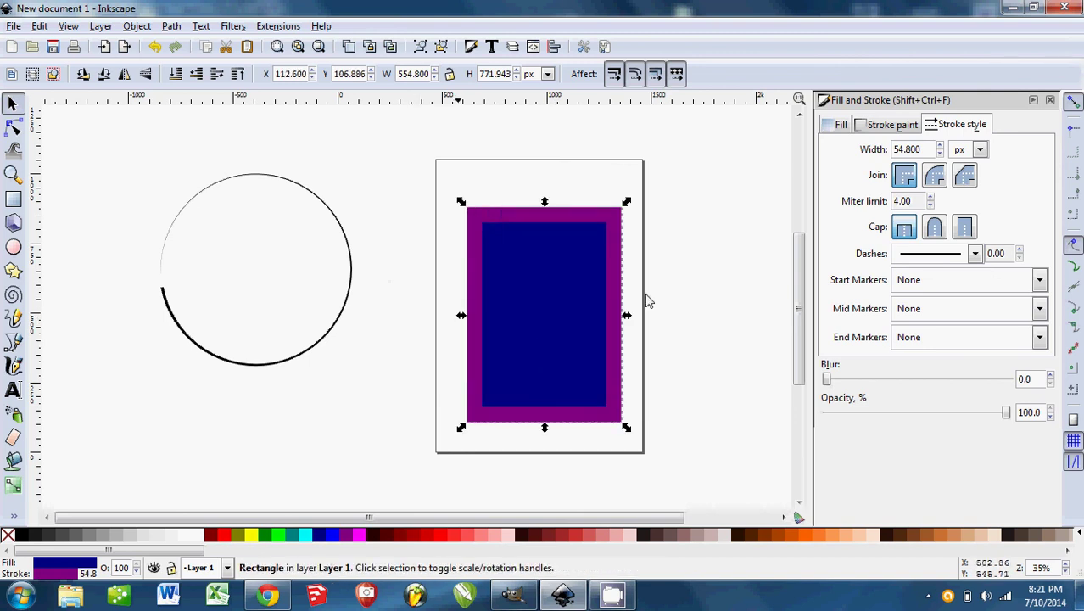
pyautogui.scroll(-1, 653, 377)
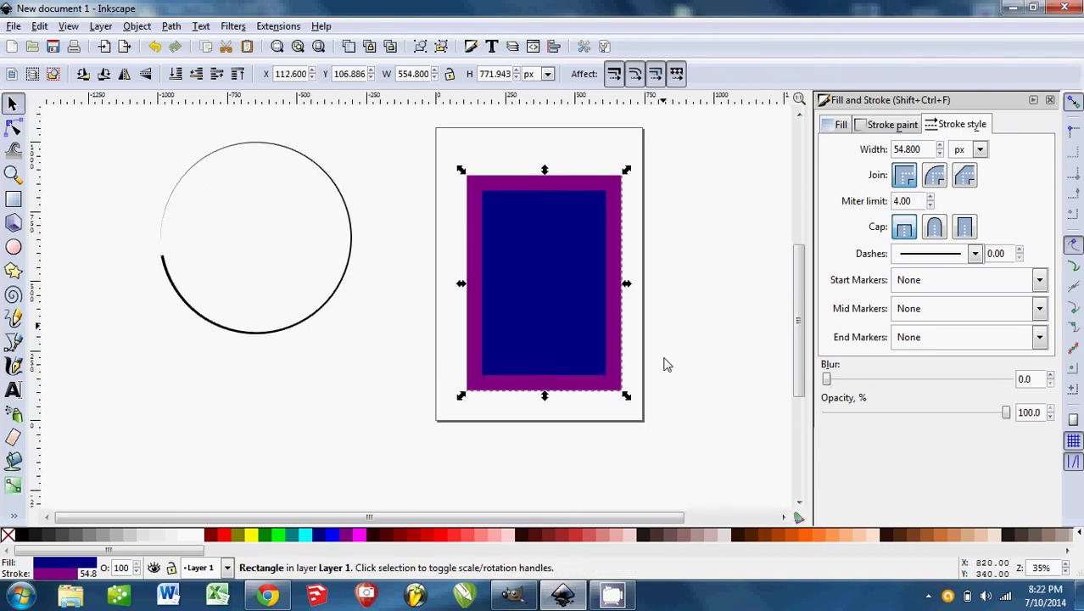
pyautogui.click(523, 597)
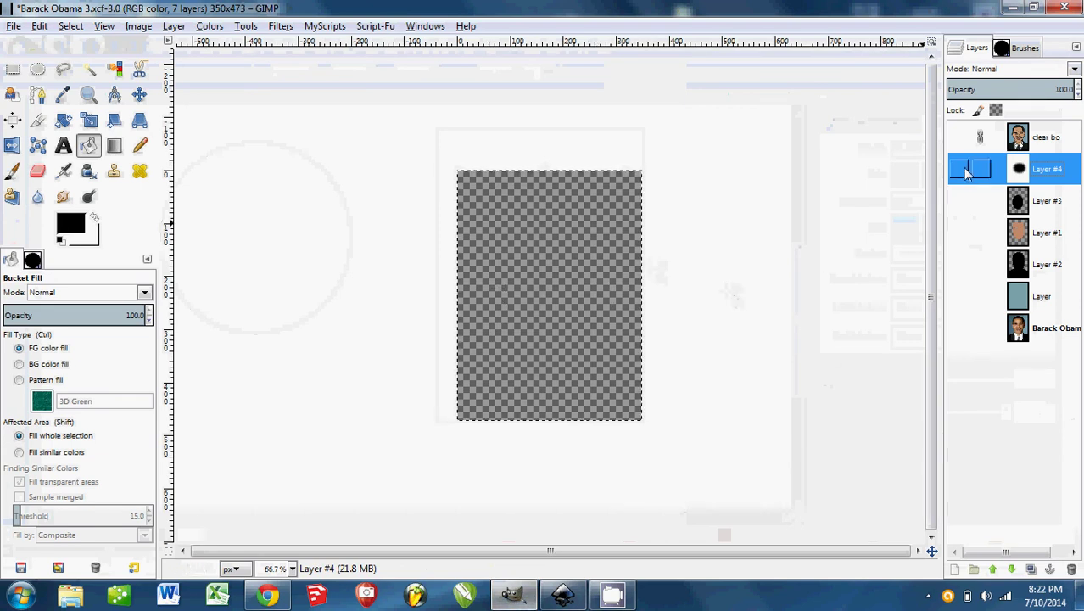
# Show the teal background, Layer #2, Layer #1, Layer #3 and the top line-drawing layer
pyautogui.click(959, 295)
pyautogui.click(959, 265)
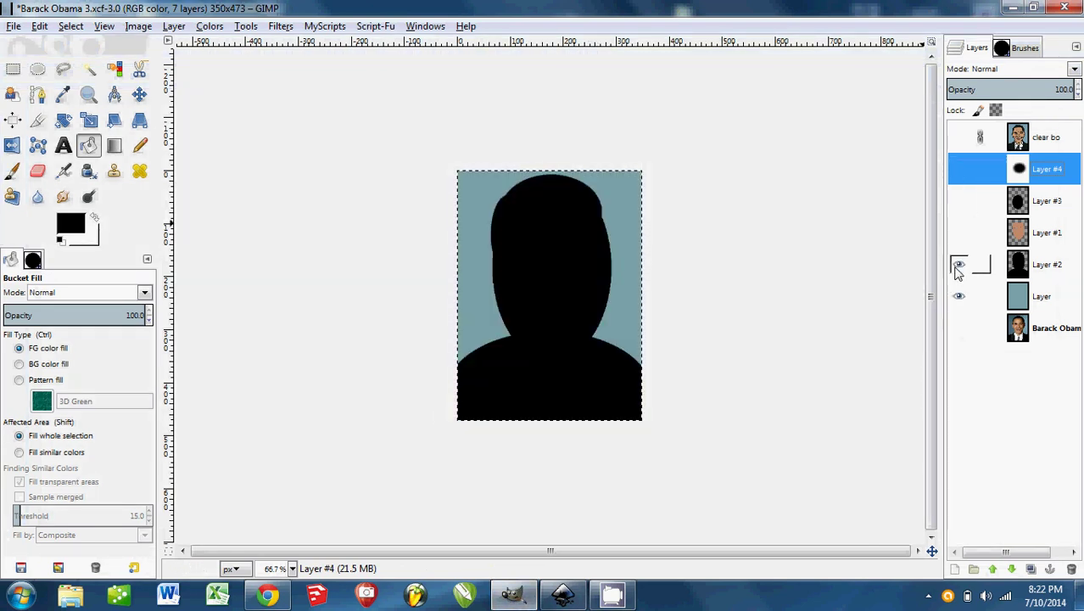
pyautogui.click(958, 233)
pyautogui.click(959, 200)
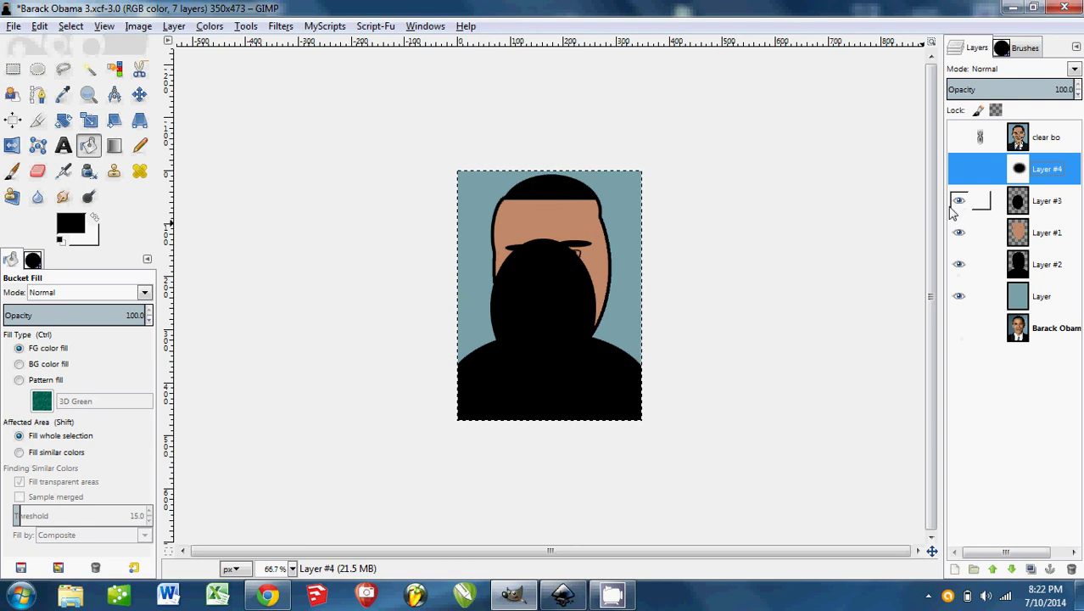
pyautogui.click(563, 595)
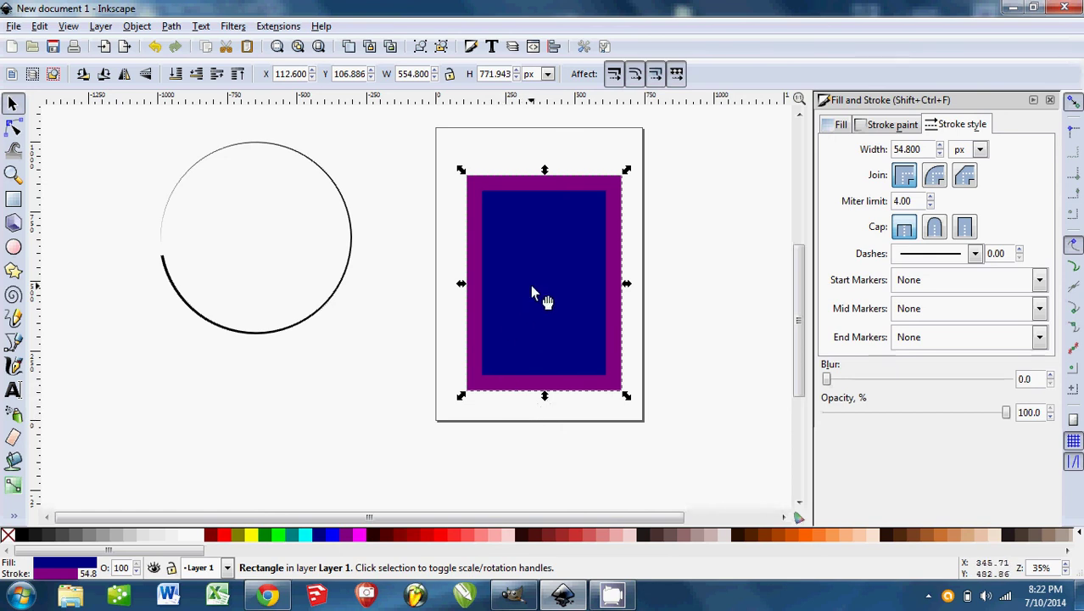
pyautogui.click(513, 595)
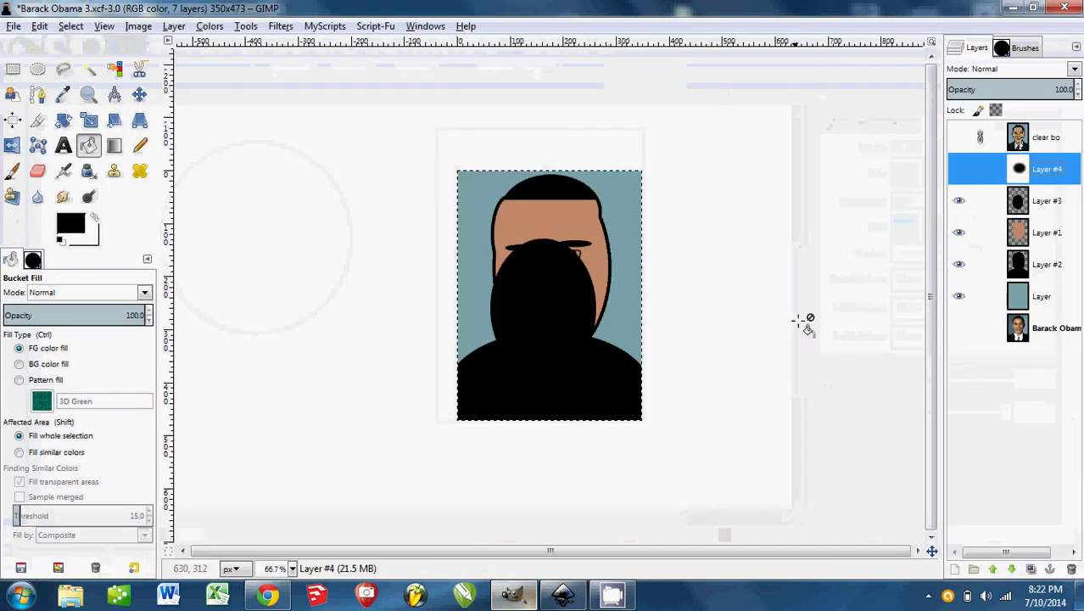
pyautogui.click(958, 137)
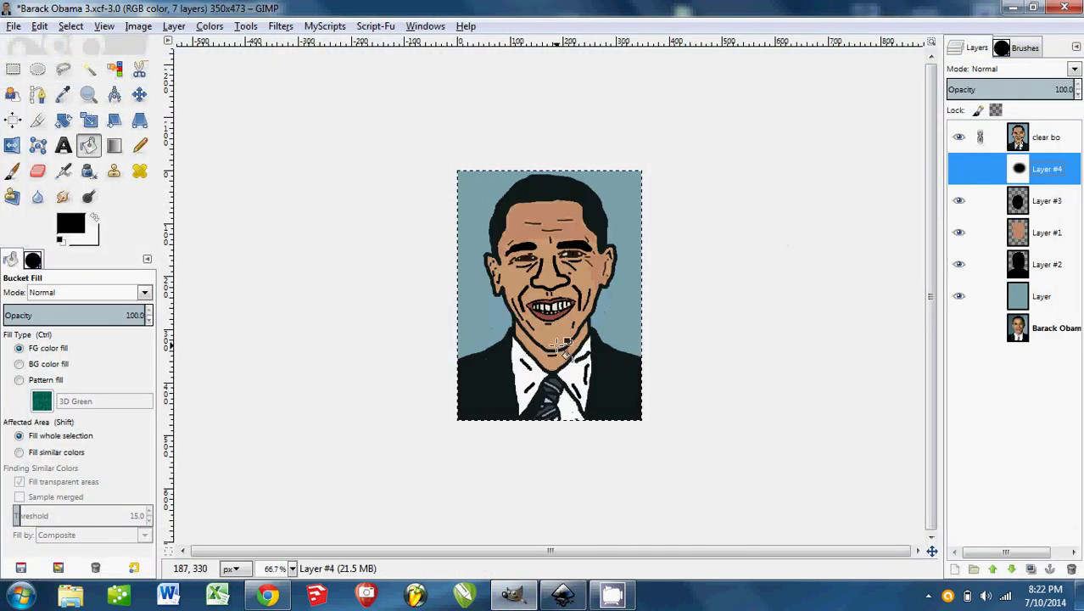
pyautogui.click(562, 596)
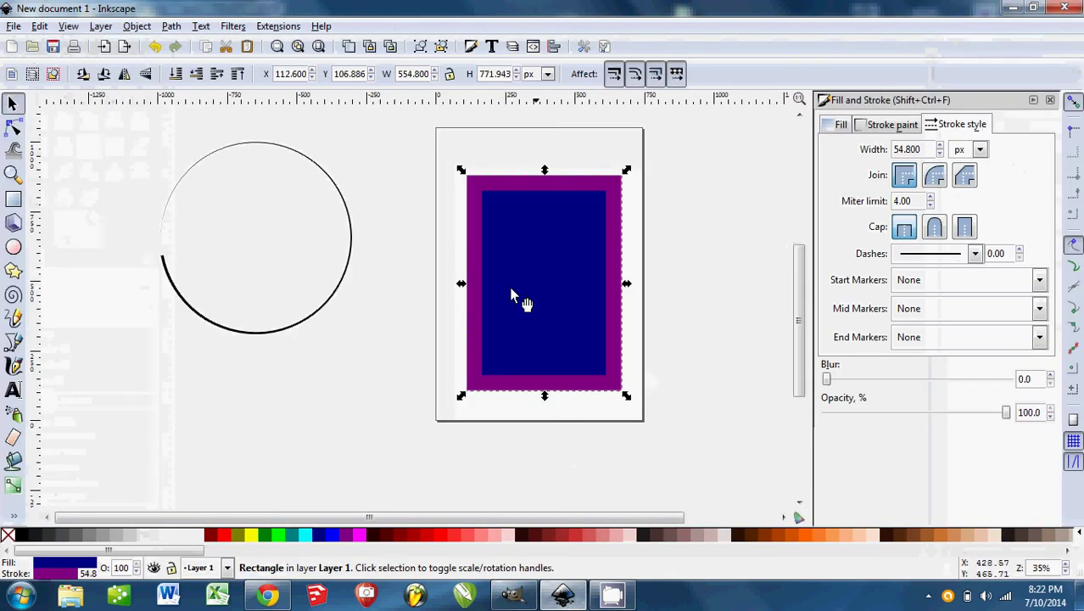
pyautogui.click(512, 597)
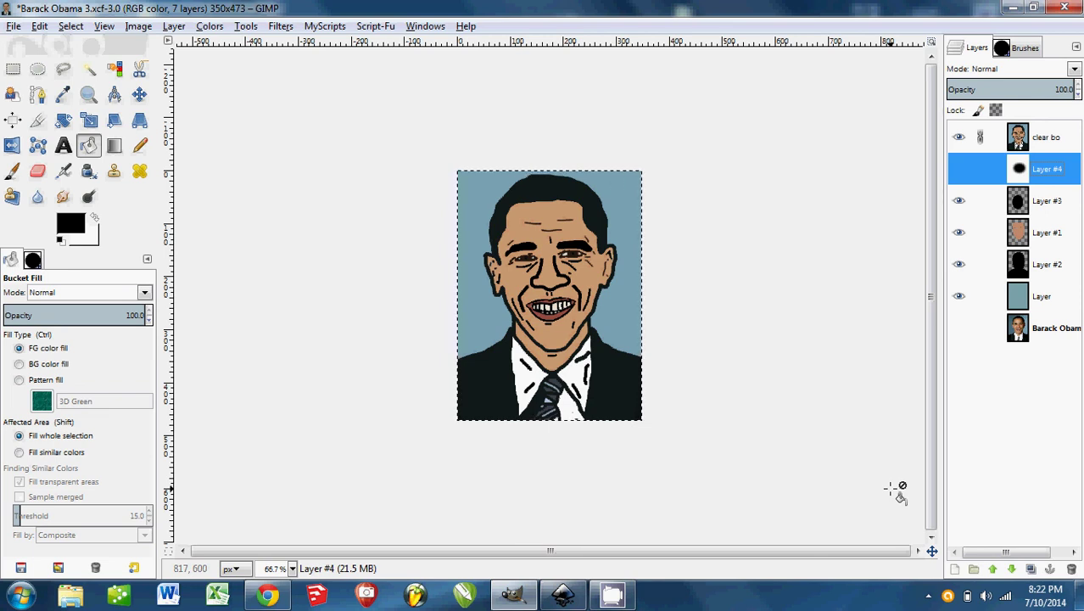
# In Inkscape, move the rectangle left and delete the circle
pyautogui.click(564, 596)
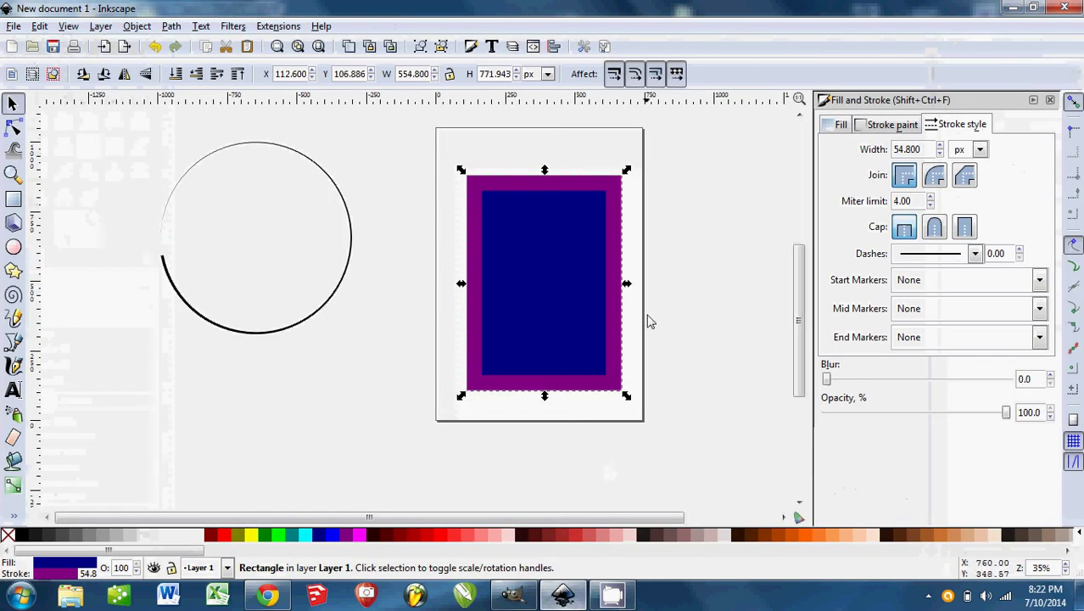
pyautogui.moveTo(533, 300); pyautogui.dragTo(356, 261)
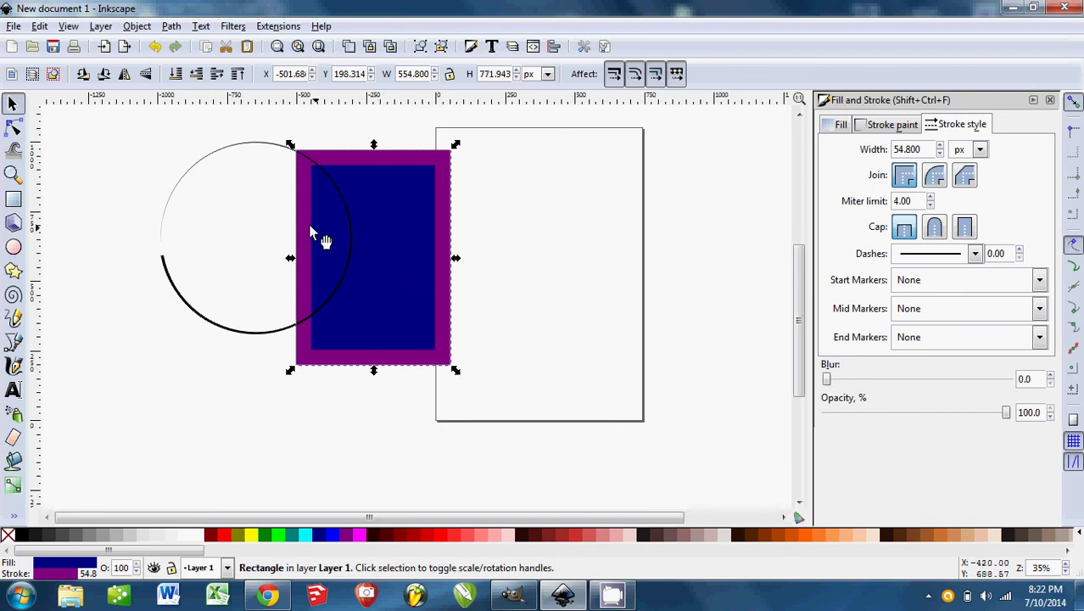
pyautogui.click(337, 293)
pyautogui.press('Delete')
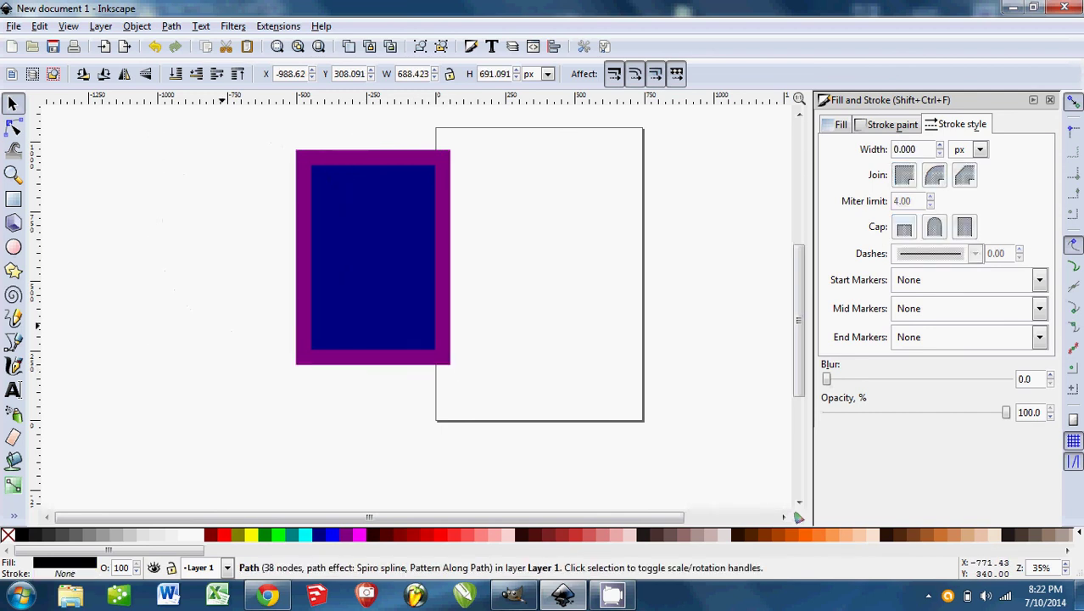
# Enlarge the rectangle to about 1069 × 1038 px with an 88.3 px stroke, then return to GIMP
pyautogui.click(337, 293)
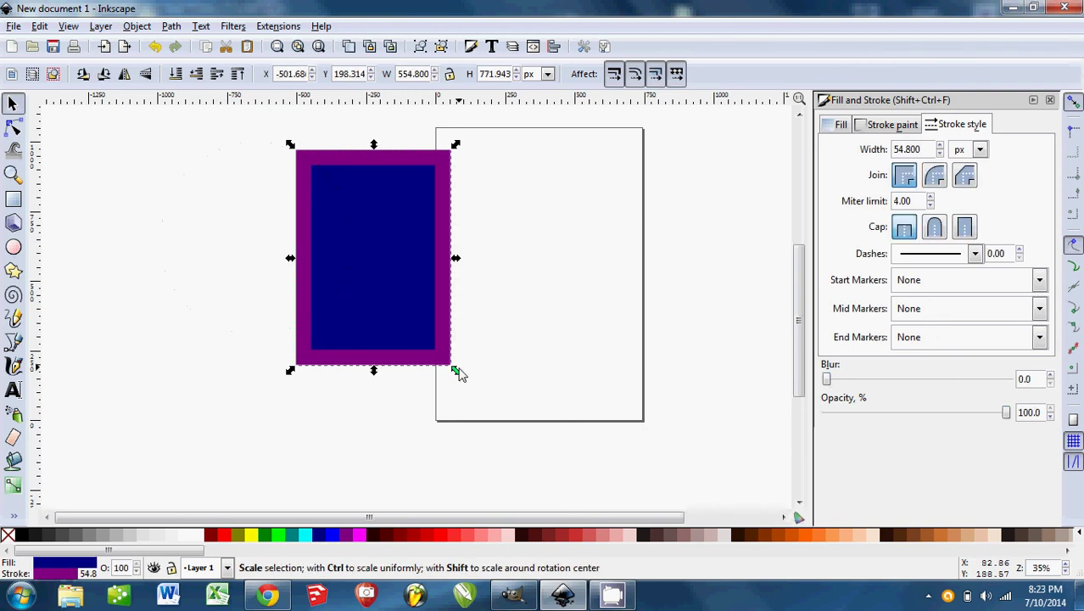
pyautogui.moveTo(461, 370); pyautogui.dragTo(602, 445)
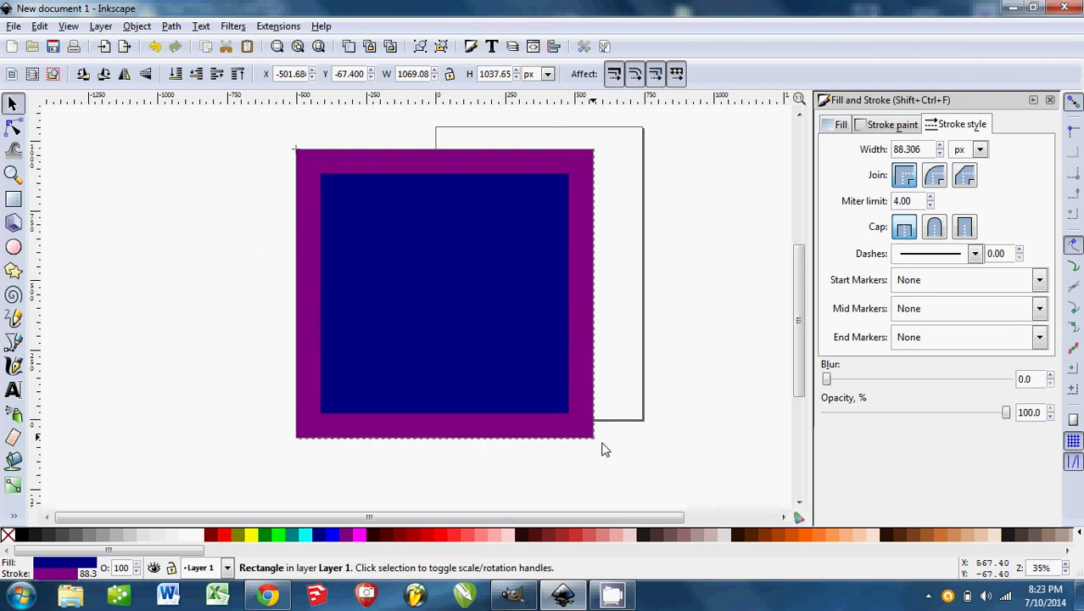
pyautogui.click(638, 362)
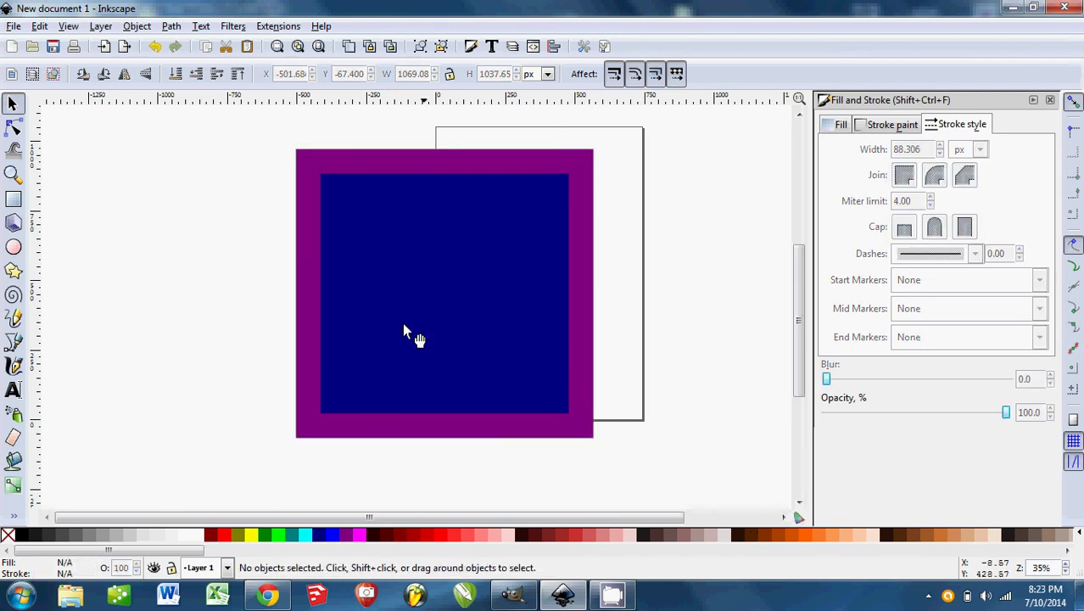
pyautogui.click(519, 598)
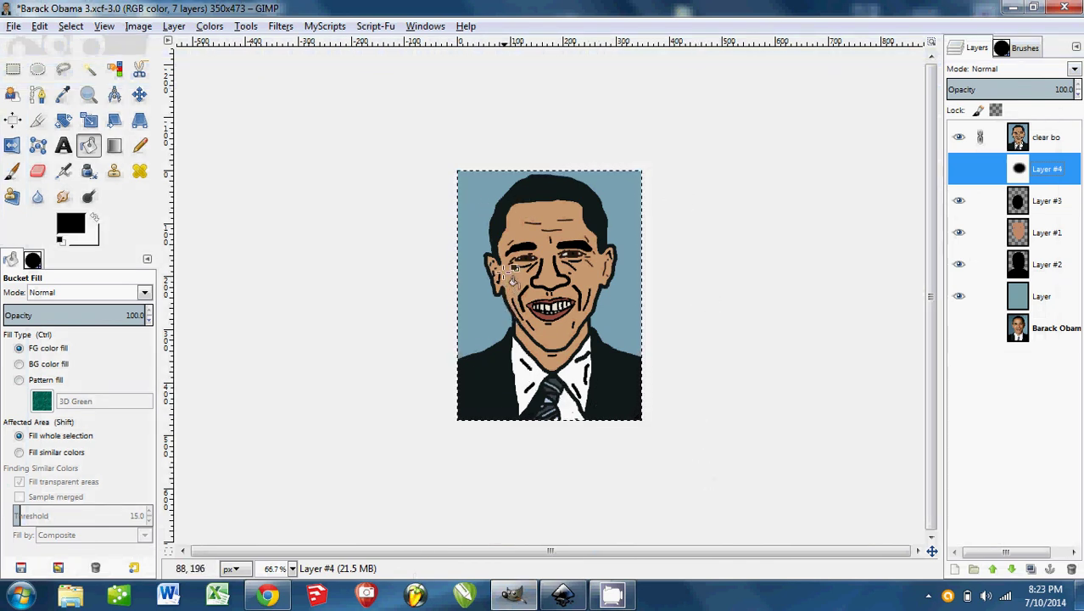
# Hide Layer, Layer #2, Layer #1 and Layer #3 beneath the top drawing layer, then bring Inkscape forward
pyautogui.scroll(8, 511, 314)
pyautogui.scroll(5, 543, 314)
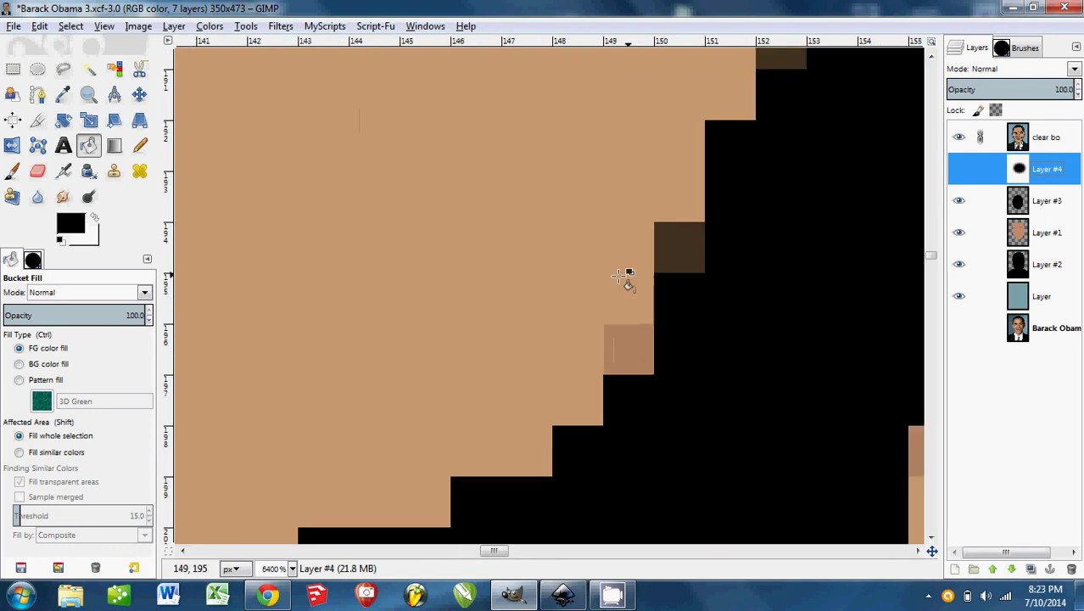
pyautogui.moveTo(958, 296); pyautogui.dragTo(958, 200)
pyautogui.scroll(-4, 728, 373)
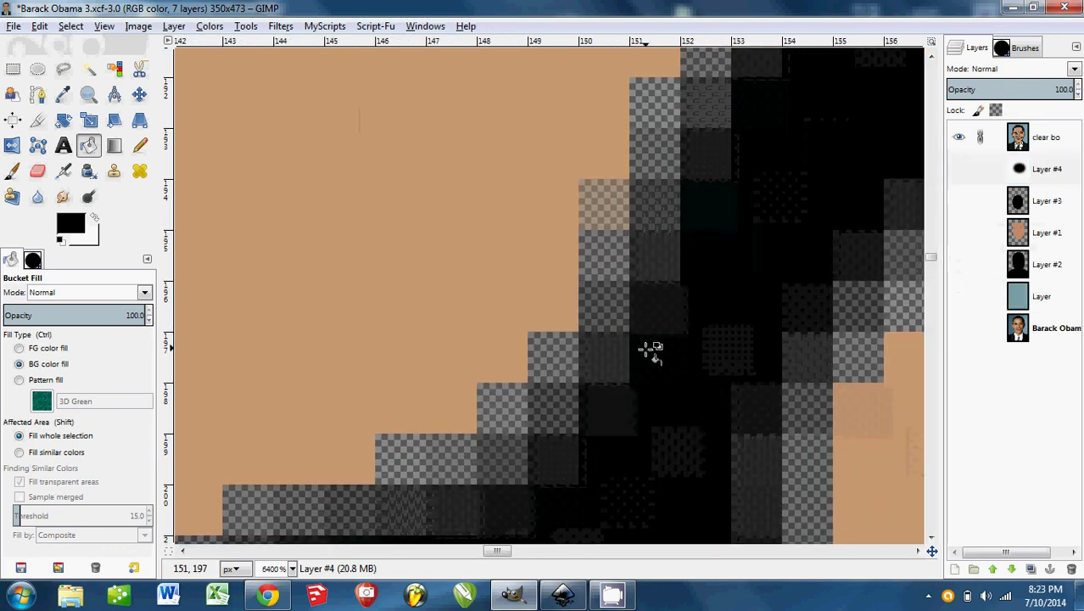
pyautogui.scroll(-6, 722, 392)
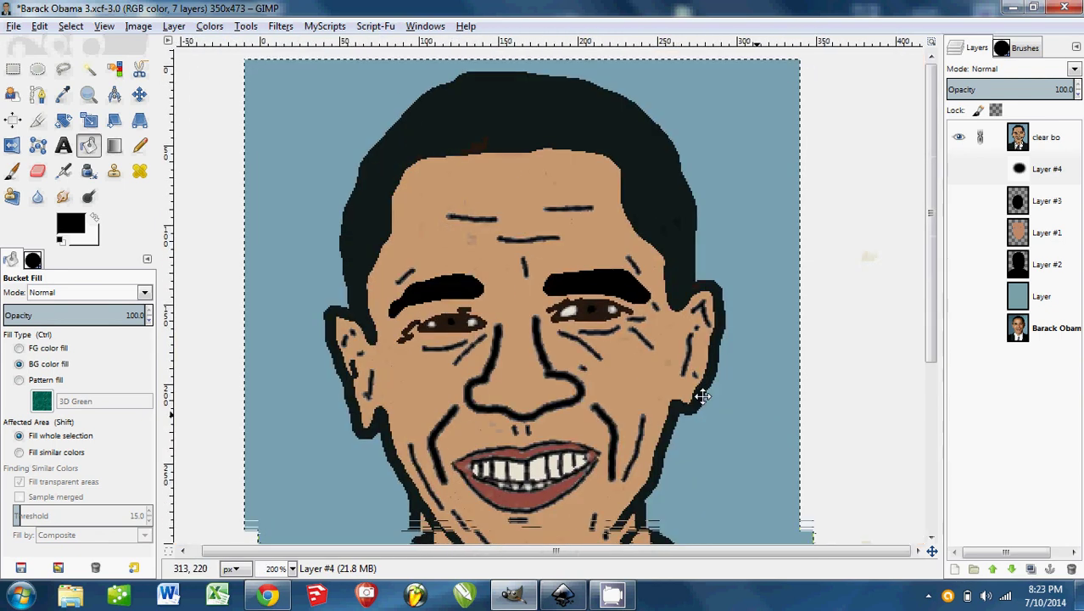
pyautogui.scroll(4, 475, 340)
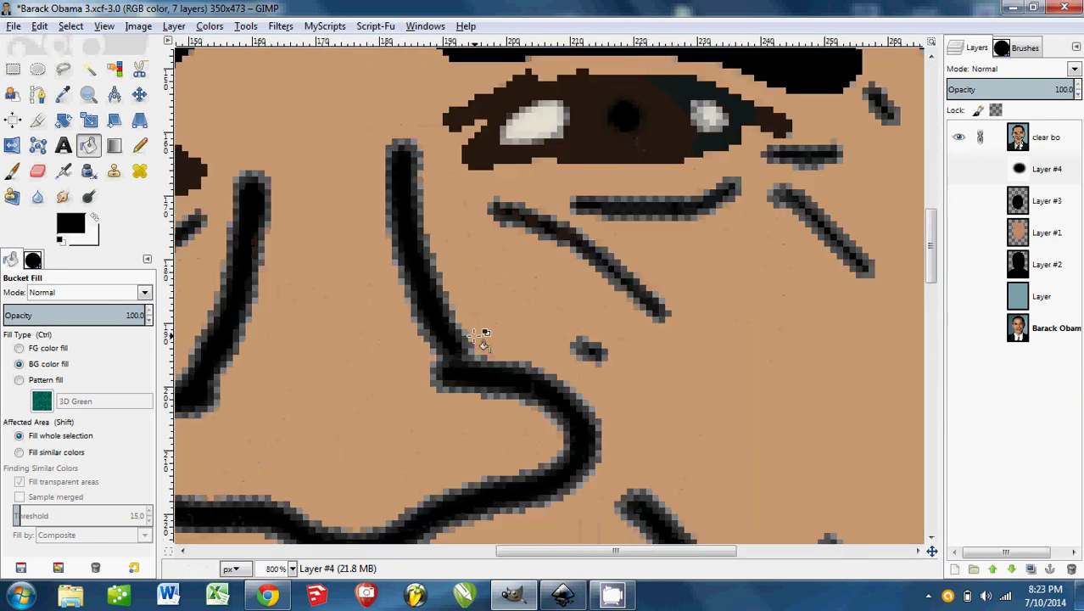
pyautogui.scroll(-4, 398, 374)
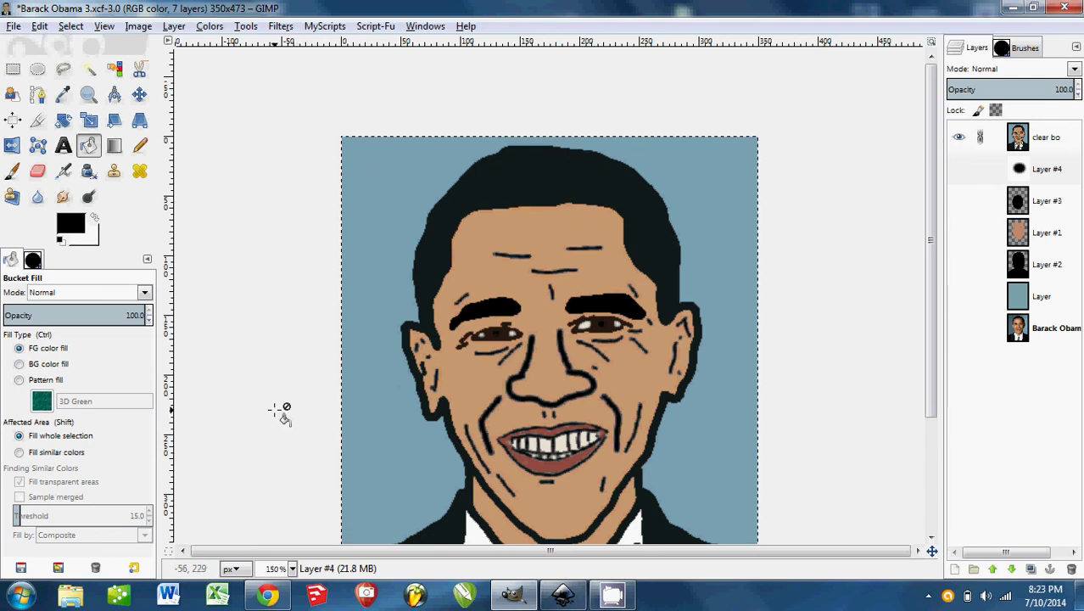
pyautogui.click(562, 595)
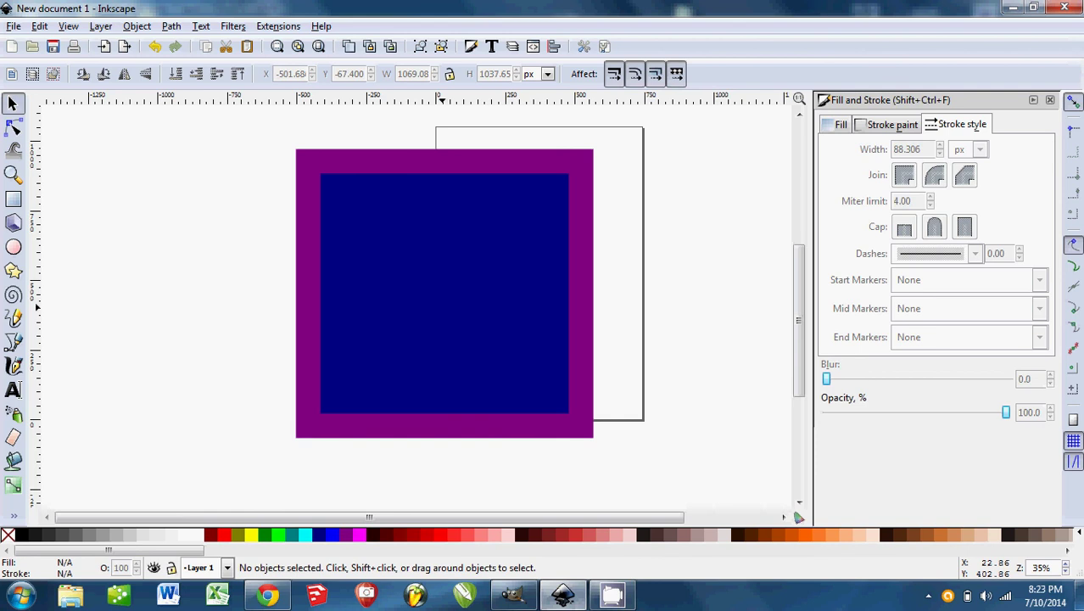
# Zoom out on the GIMP portrait, then minimise GIMP to reveal Inkscape's purple-bordered navy rectangle
pyautogui.hotkey('ctrl', 'z')
pyautogui.click(513, 595)
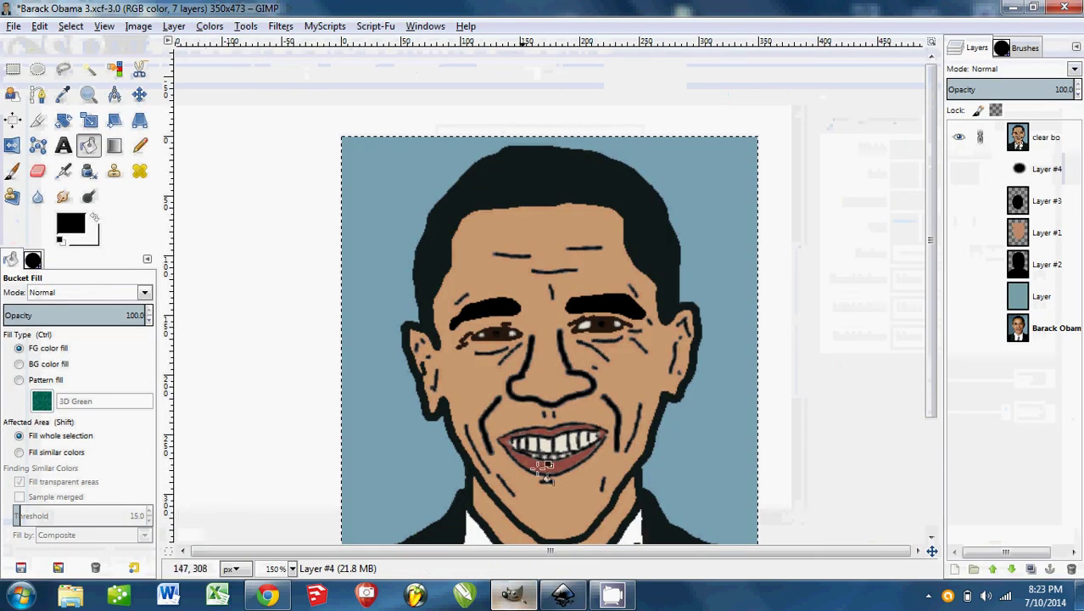
pyautogui.keyDown('ctrl'); pyautogui.scroll(-2, 794, 363); pyautogui.keyUp('ctrl')
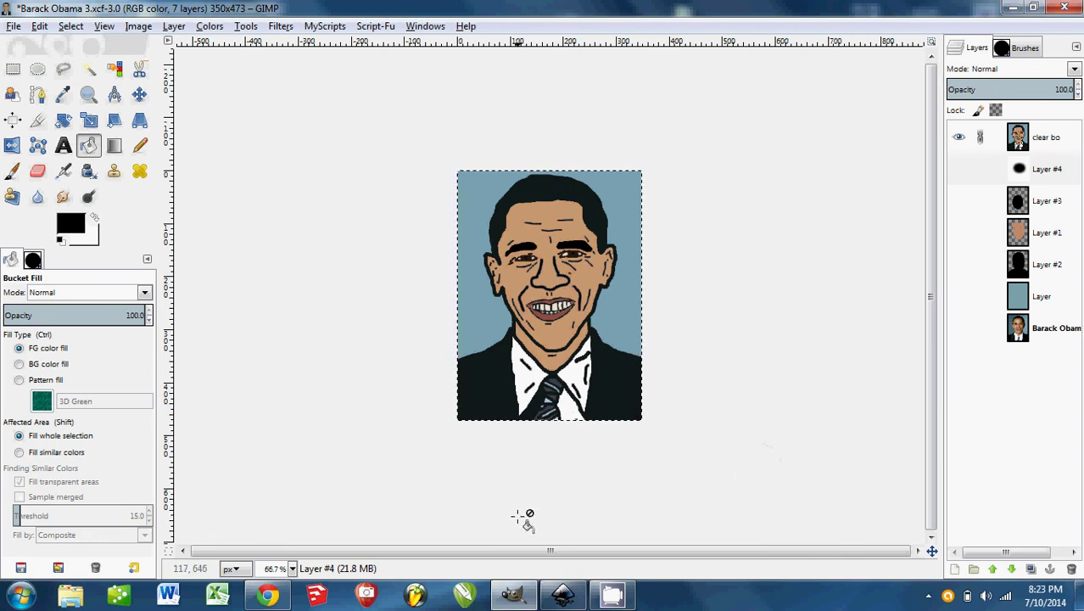
pyautogui.click(1011, 10)
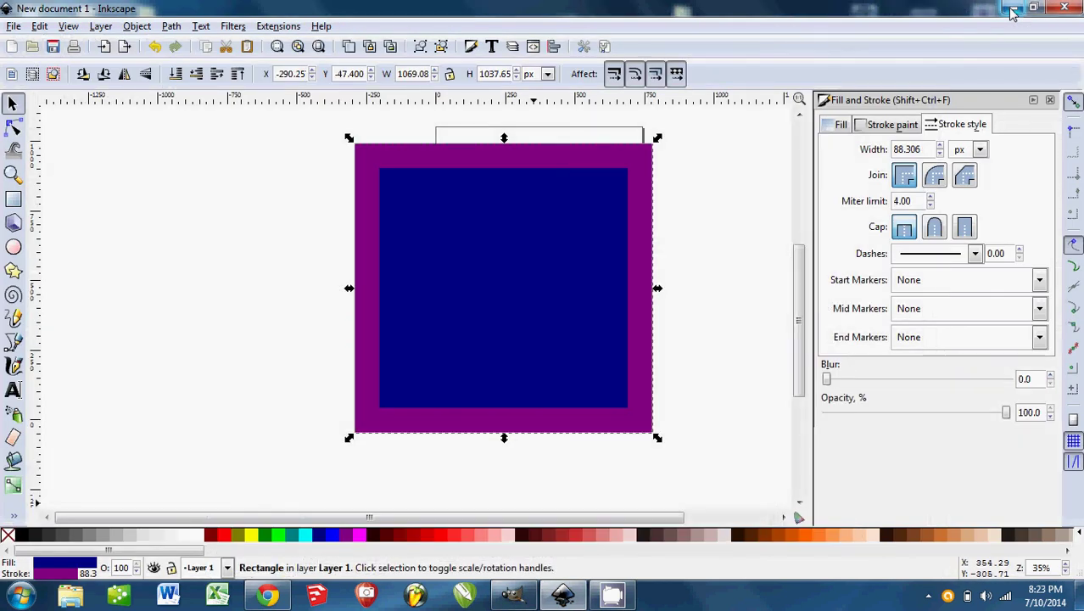